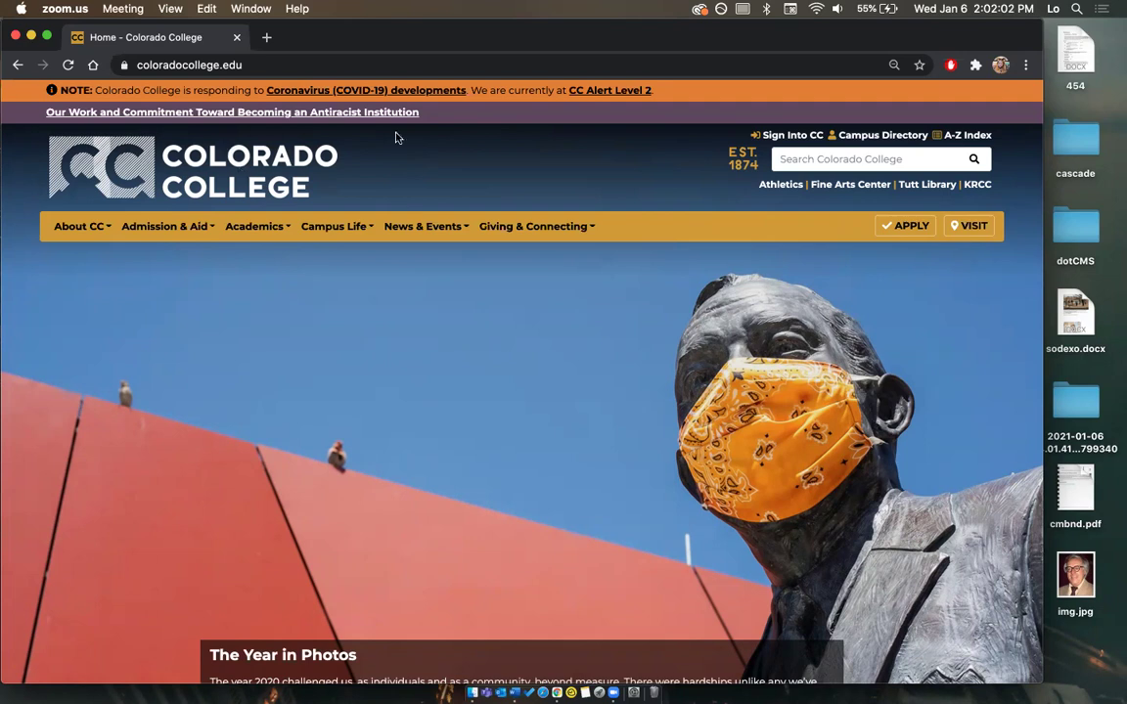
Open the Cascade CMS login page at cms.coloradocollege.edu and return to the Colorado College homepage.
click(262, 64)
text(cms.)
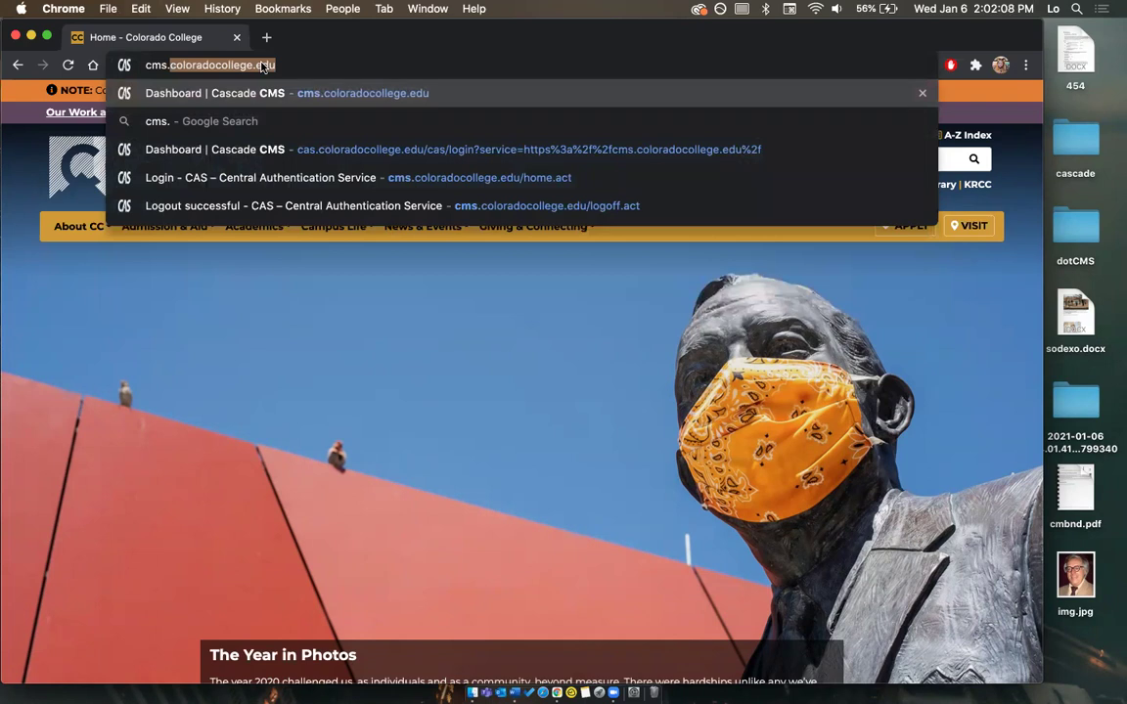
key(Return)
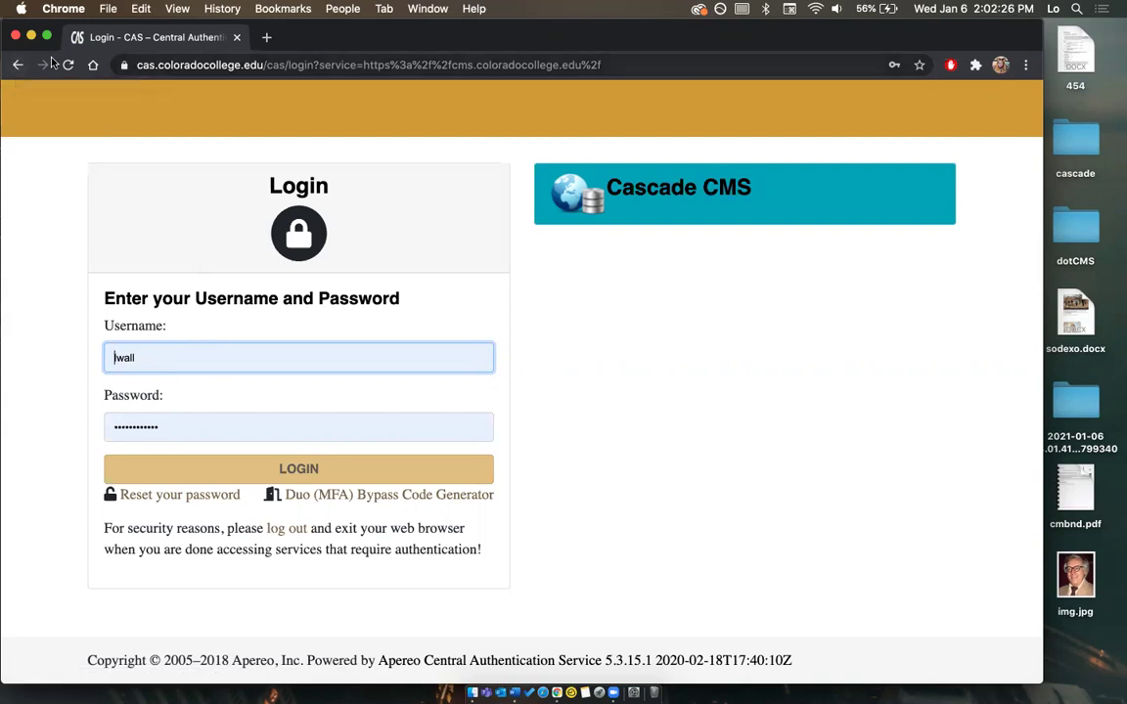
click(17, 64)
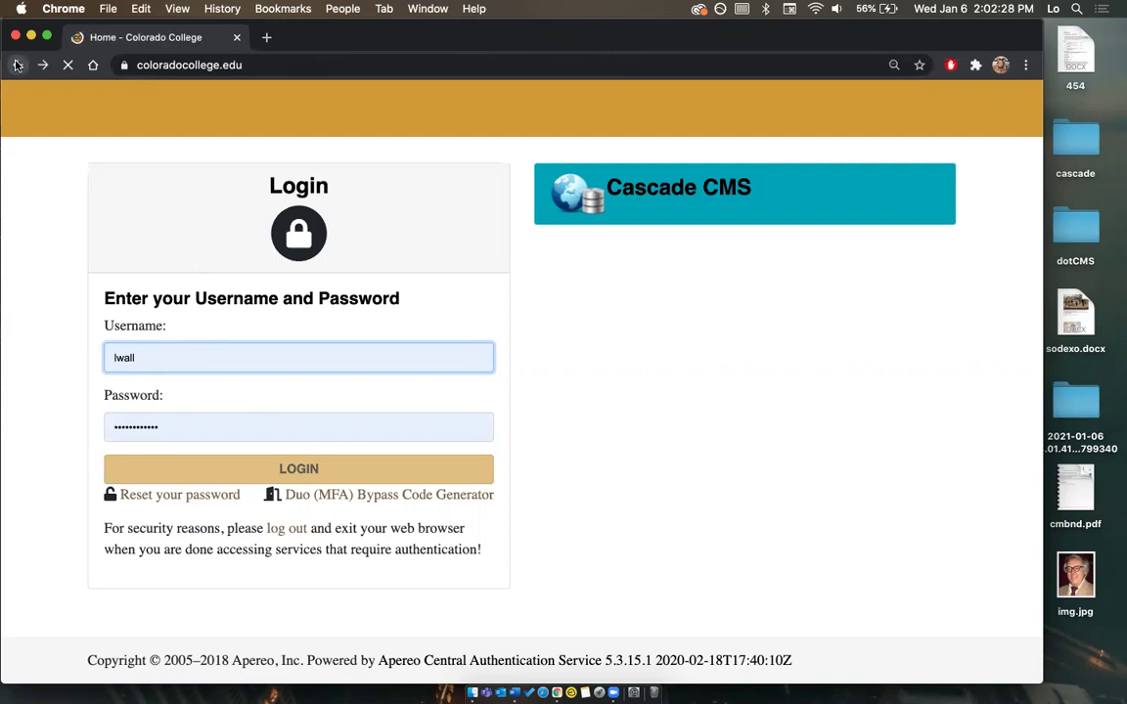
Search the Colorado College site for "wac" and open the suggested Web Author Community page.
click(808, 162)
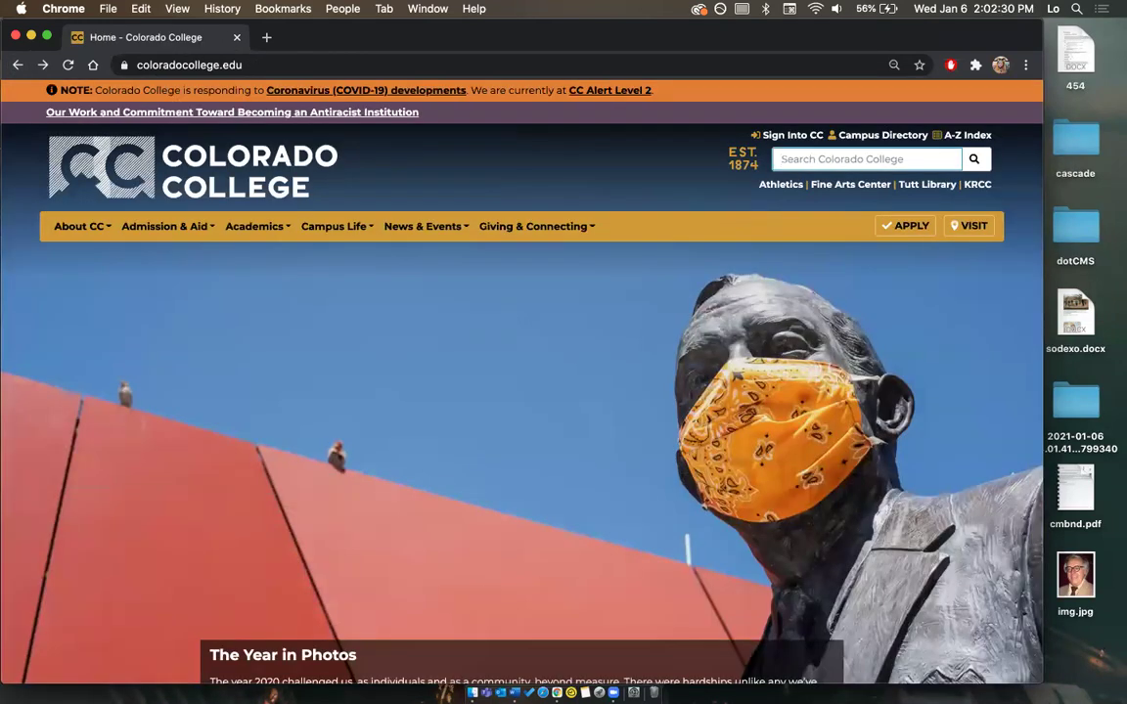
text(web)
key(BackSpace)
key(BackSpace)
text(ac)
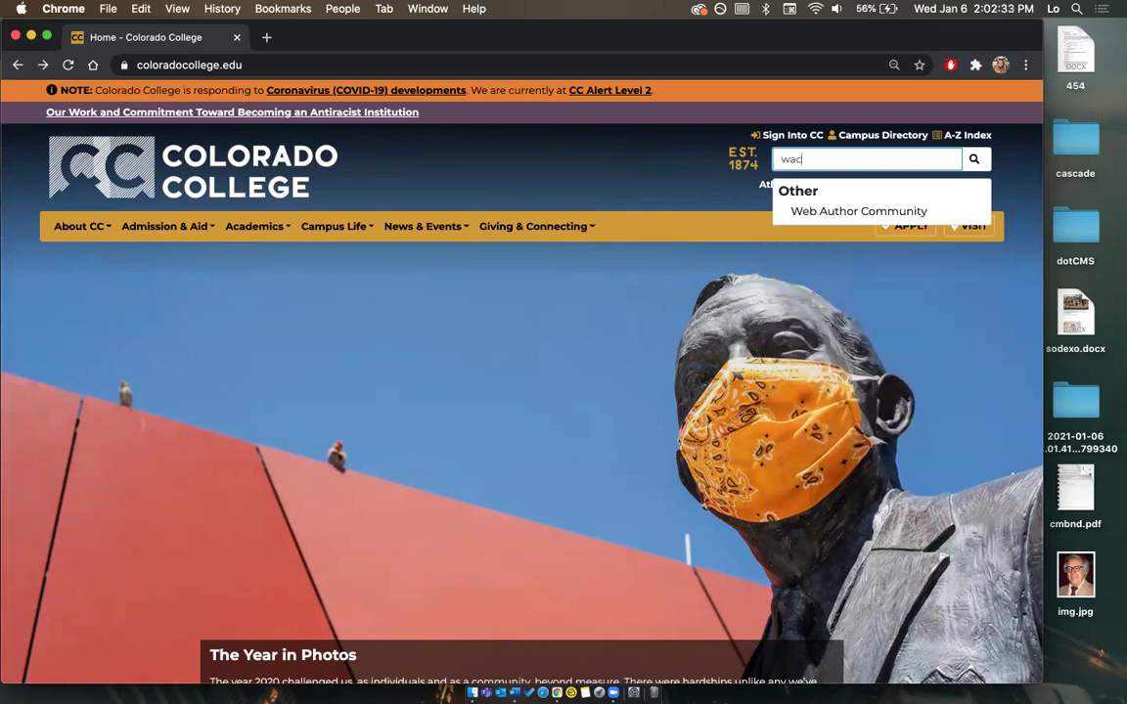
click(830, 214)
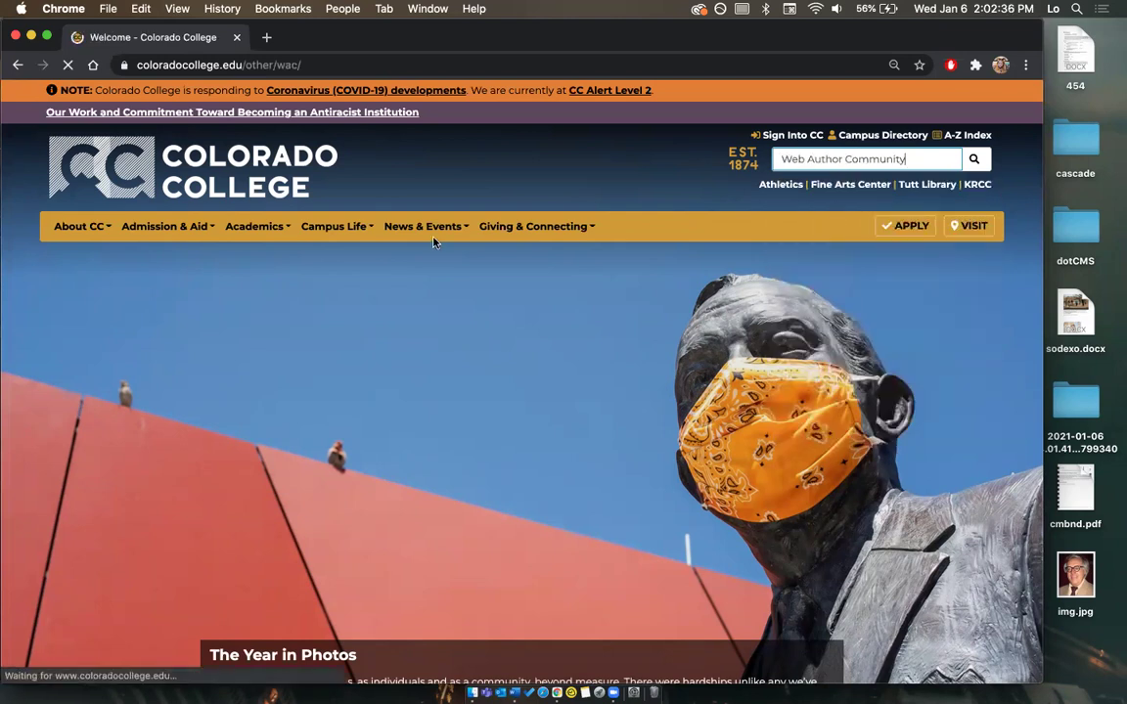
Follow the page's Access Cascade CMS link and log in with the prefilled credentials.
scroll(800, 312, down, 1)
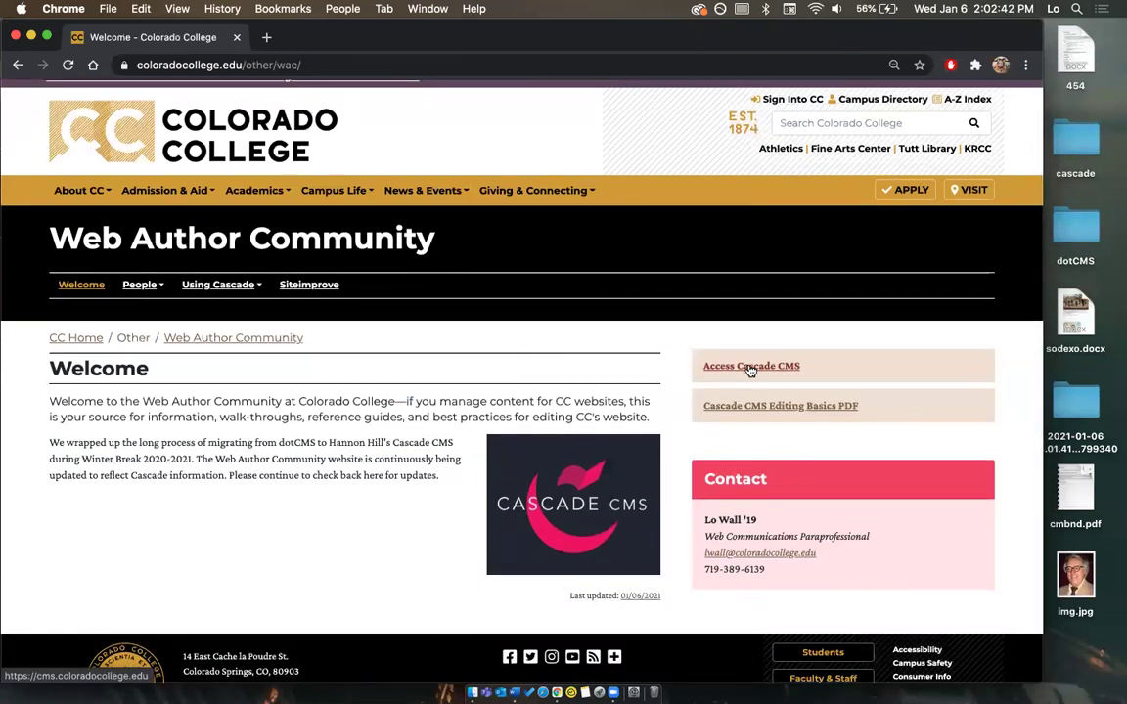
click(750, 367)
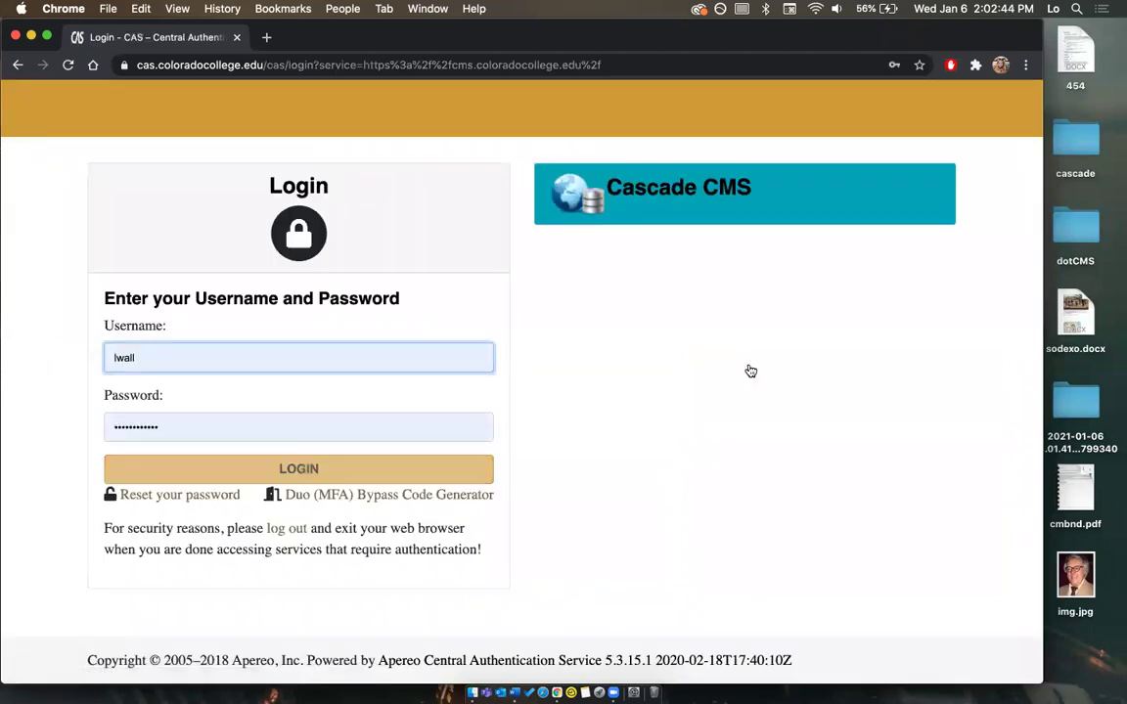
click(278, 470)
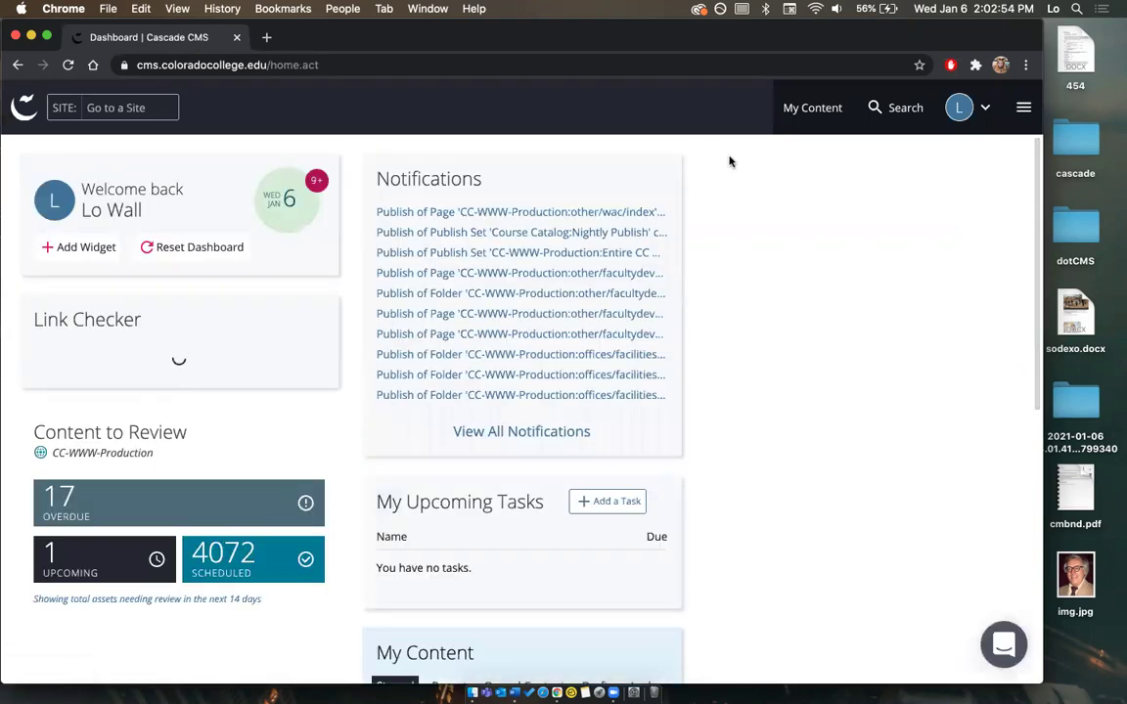
Look over the dashboard widgets and open the CC-WWW-Production site.
scroll(648, 371, down, 1)
scroll(233, 390, down, 5)
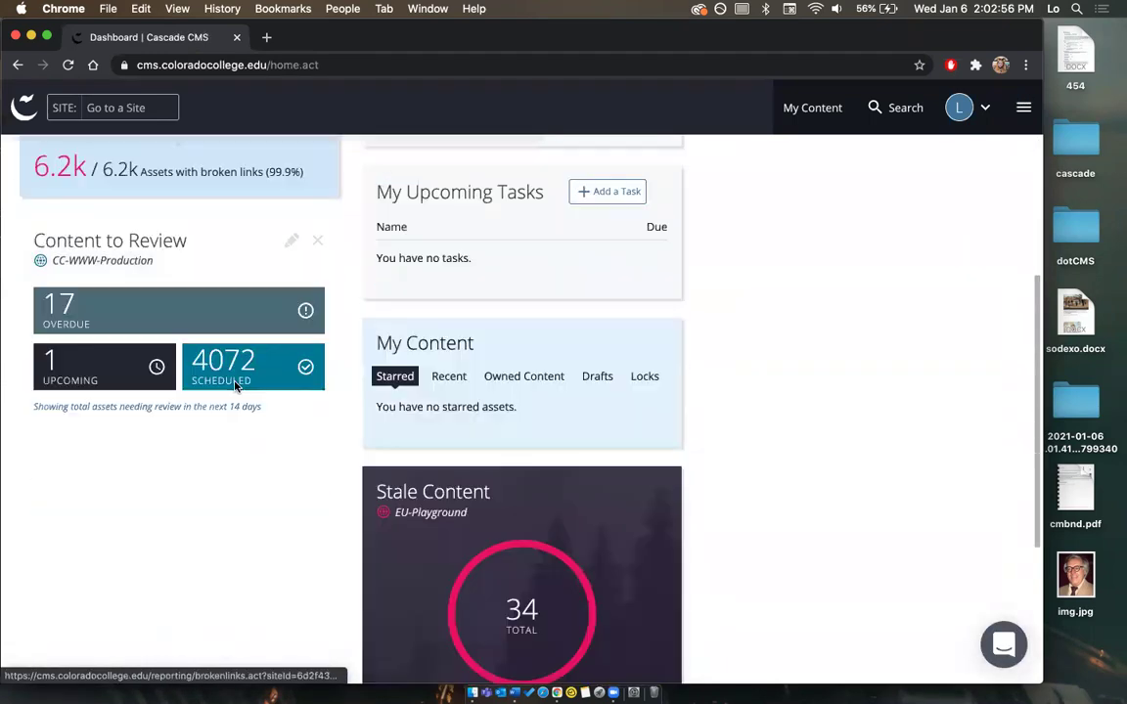
scroll(237, 388, up, 4)
scroll(236, 387, up, 2)
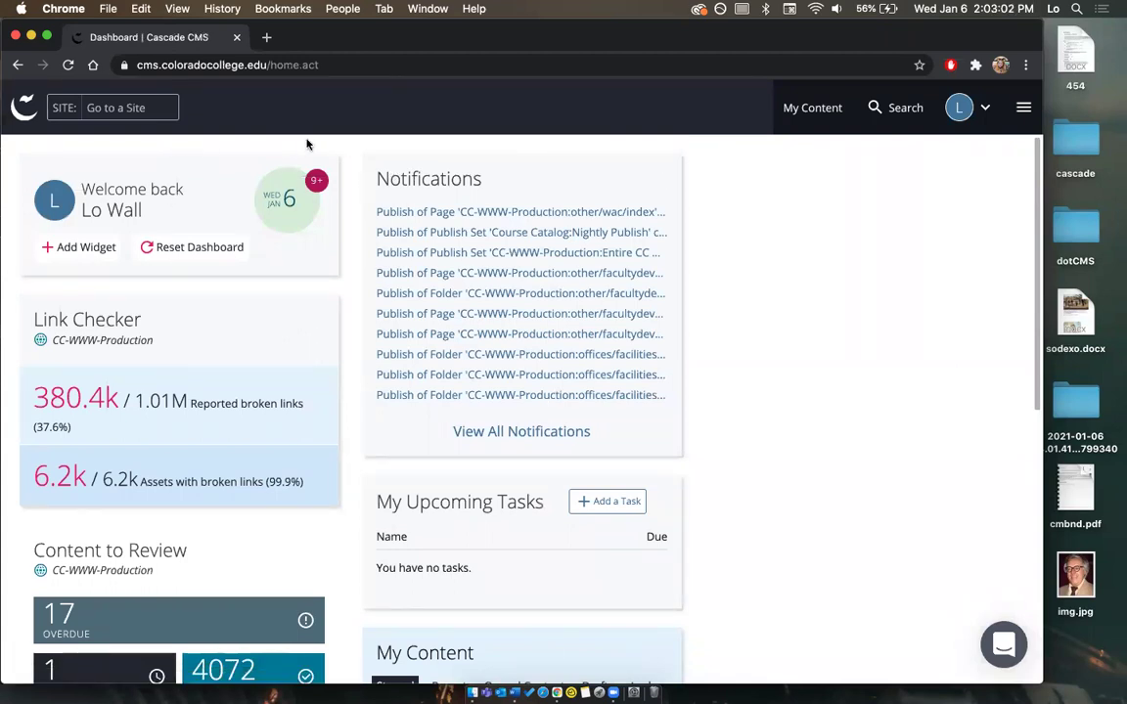
click(99, 108)
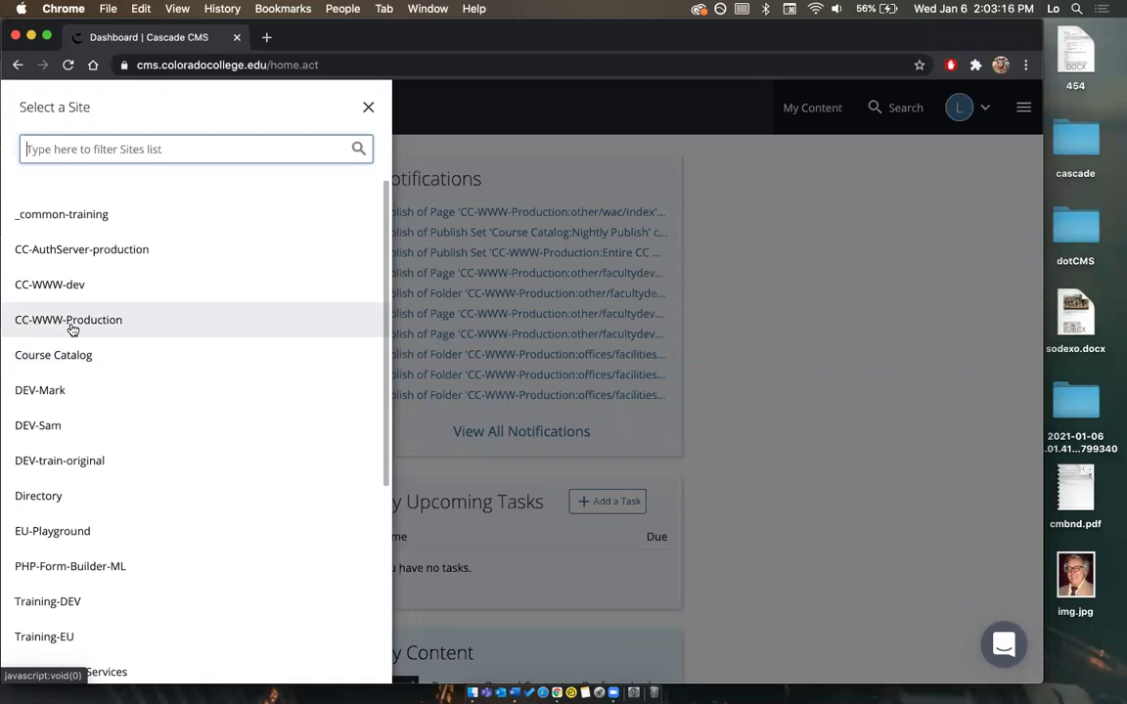
click(103, 319)
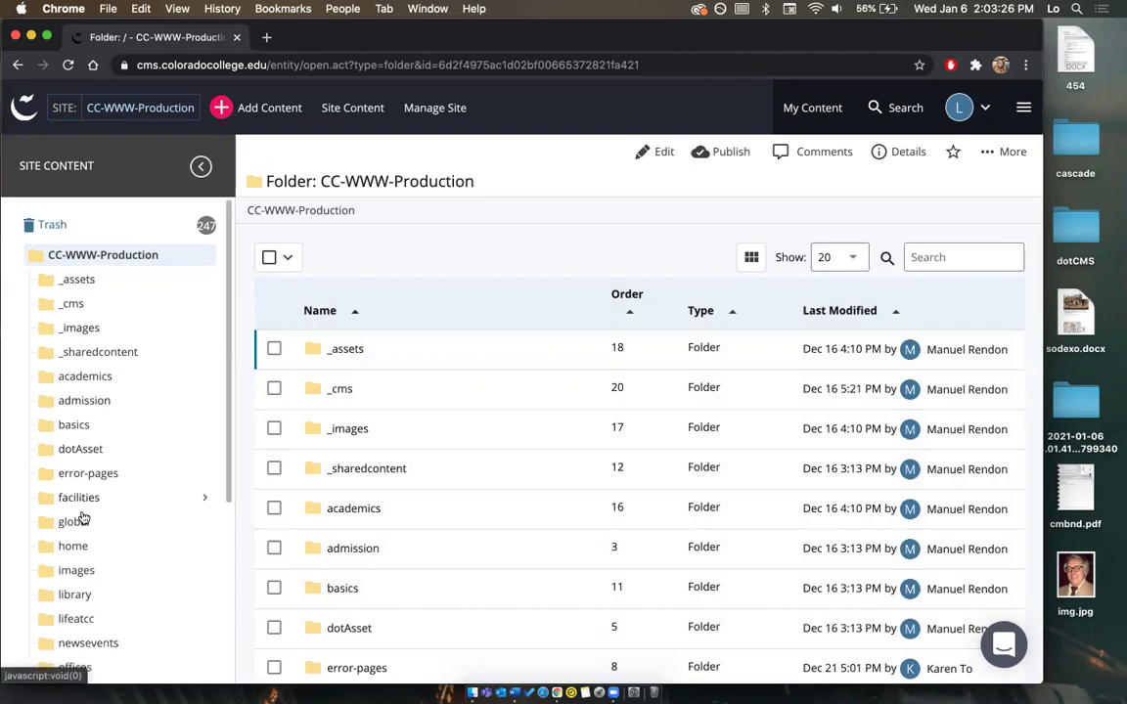
Open the Web Author Community page at coloradocollege.edu/other/wac/ in a new browser tab.
click(268, 38)
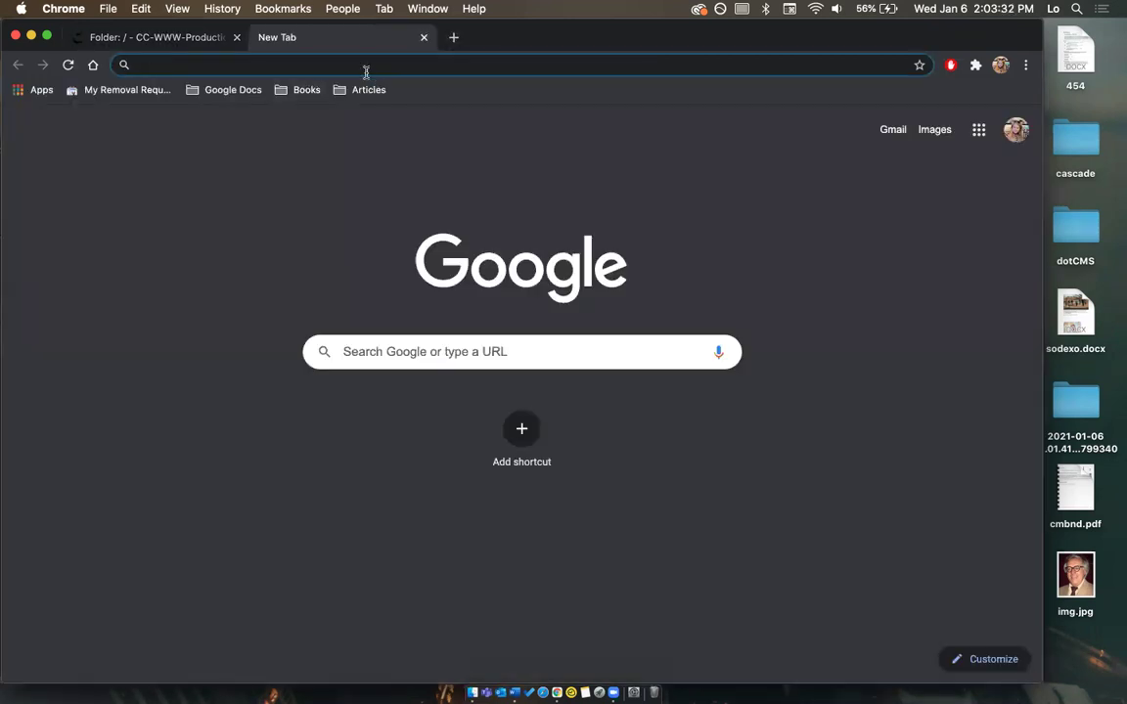
text(colo)
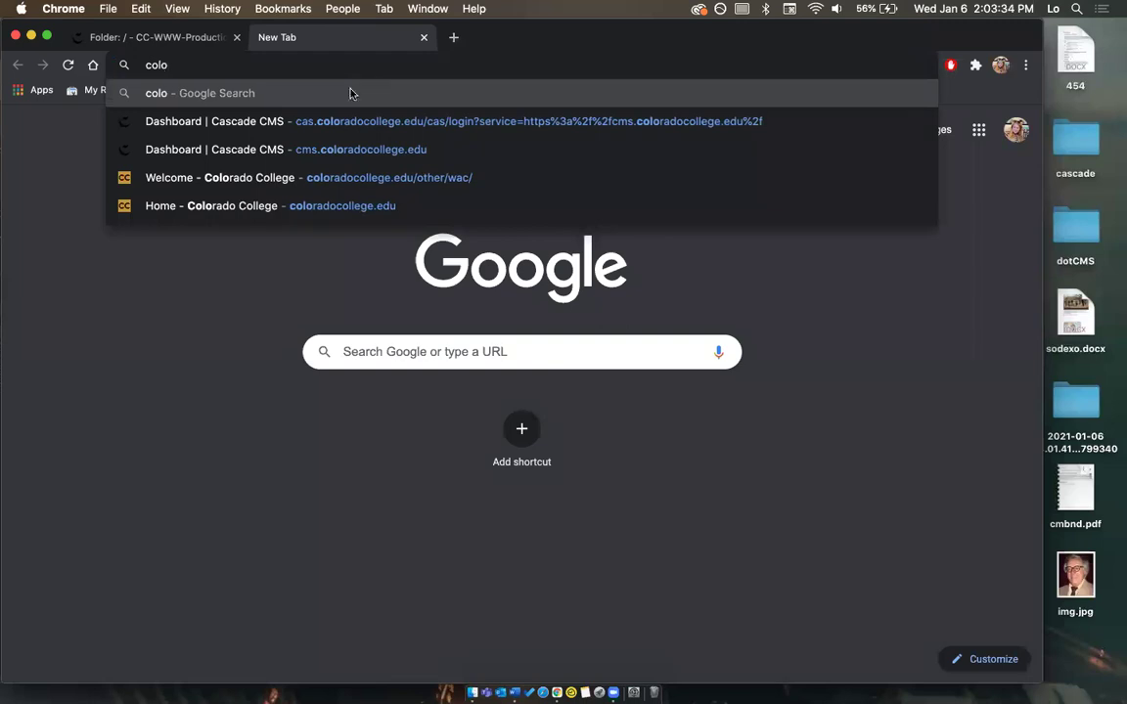
click(296, 177)
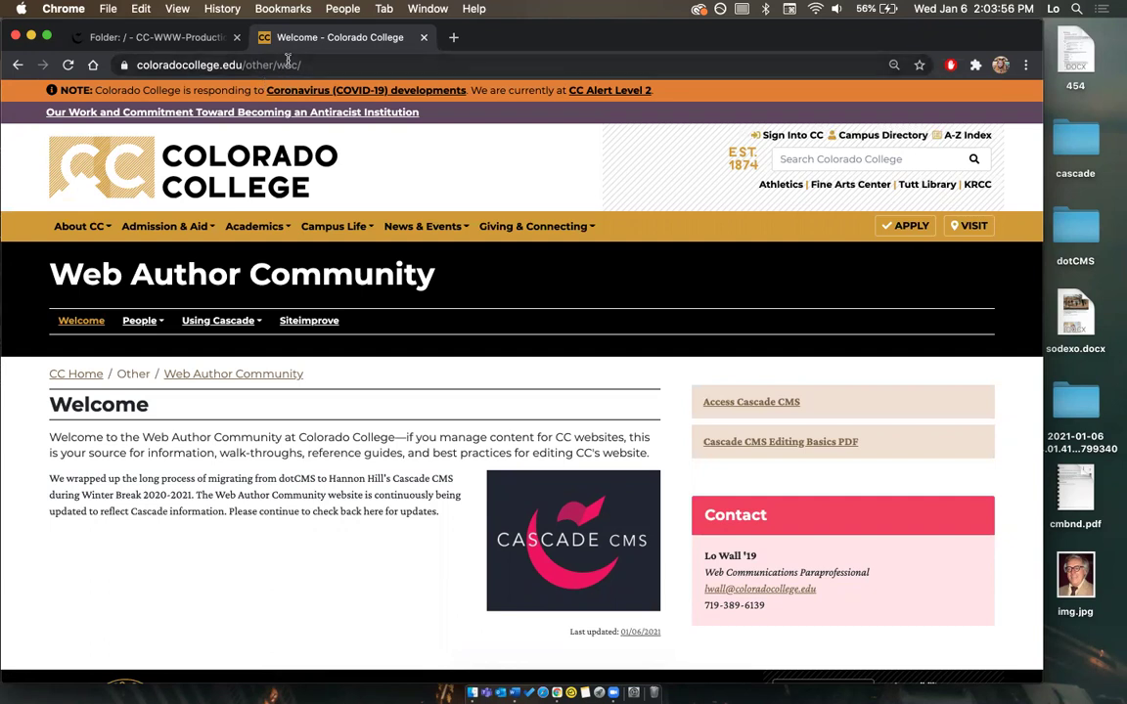
Return to Cascade CMS, then expand the "other" folder in the site content tree and open its listing.
click(171, 39)
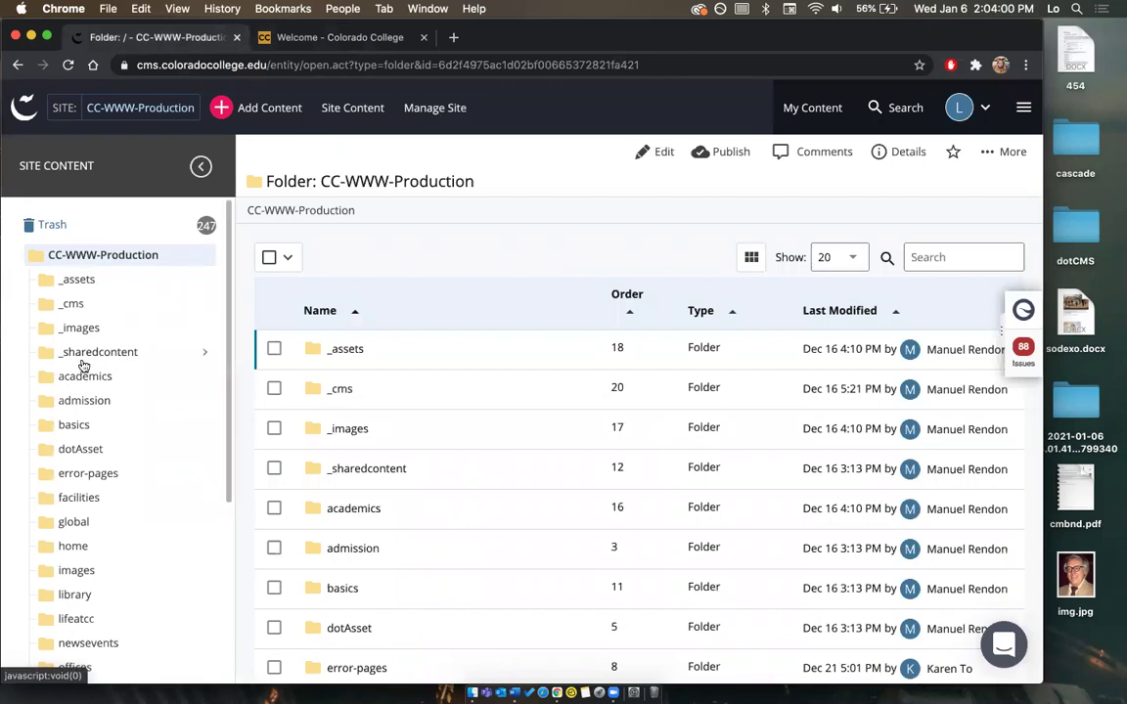
scroll(83, 365, down, 5)
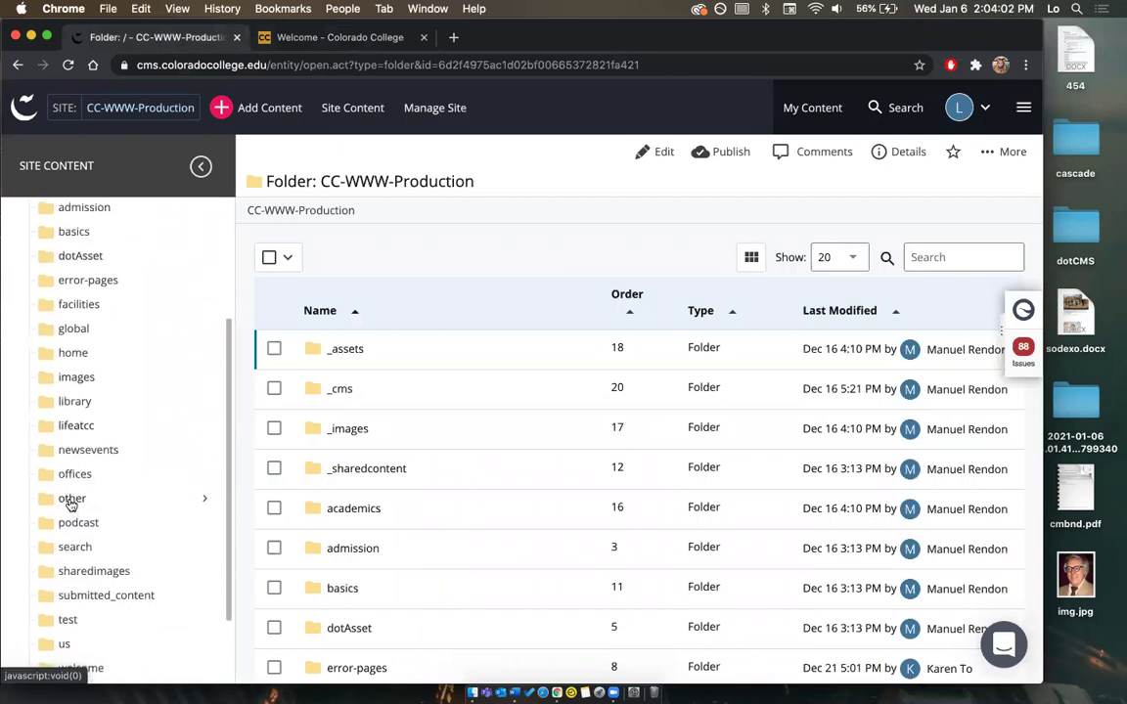
scroll(79, 500, down, 2)
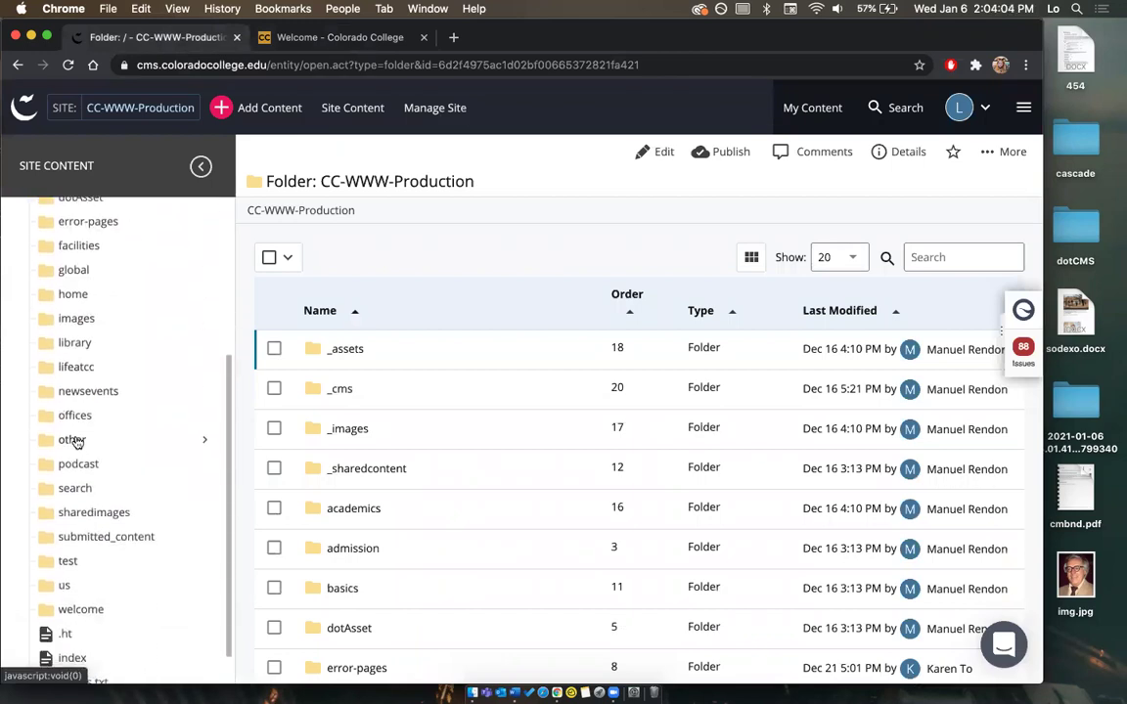
click(76, 440)
scroll(77, 430, down, 3)
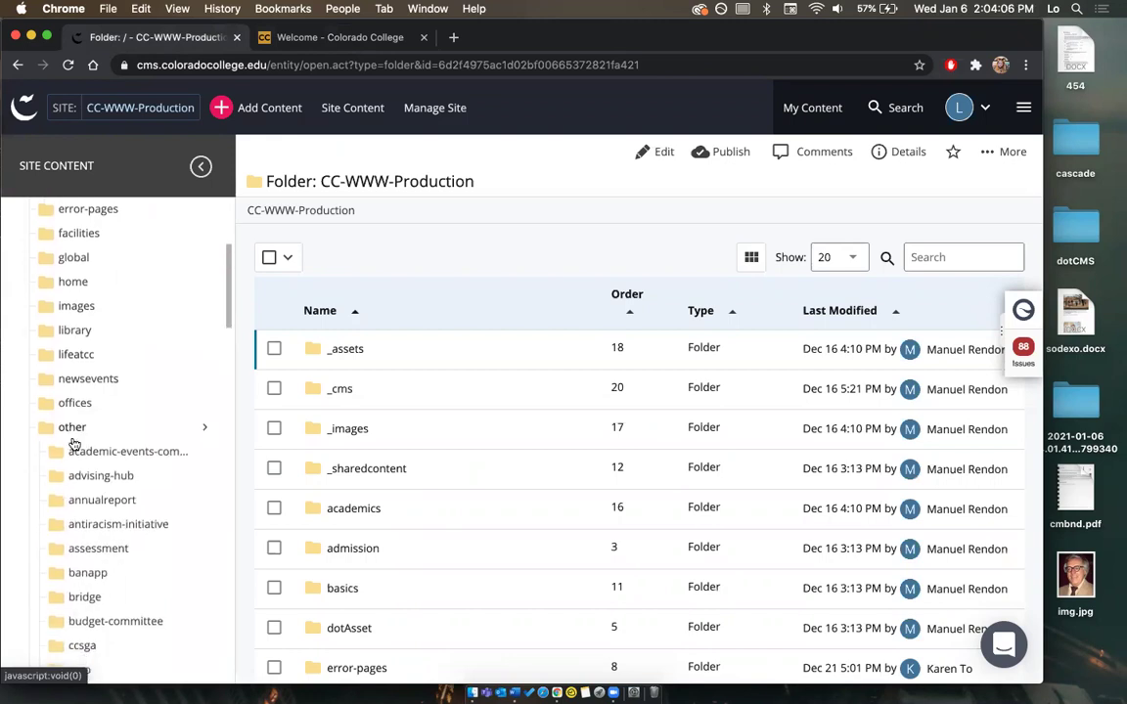
scroll(83, 442, down, 5)
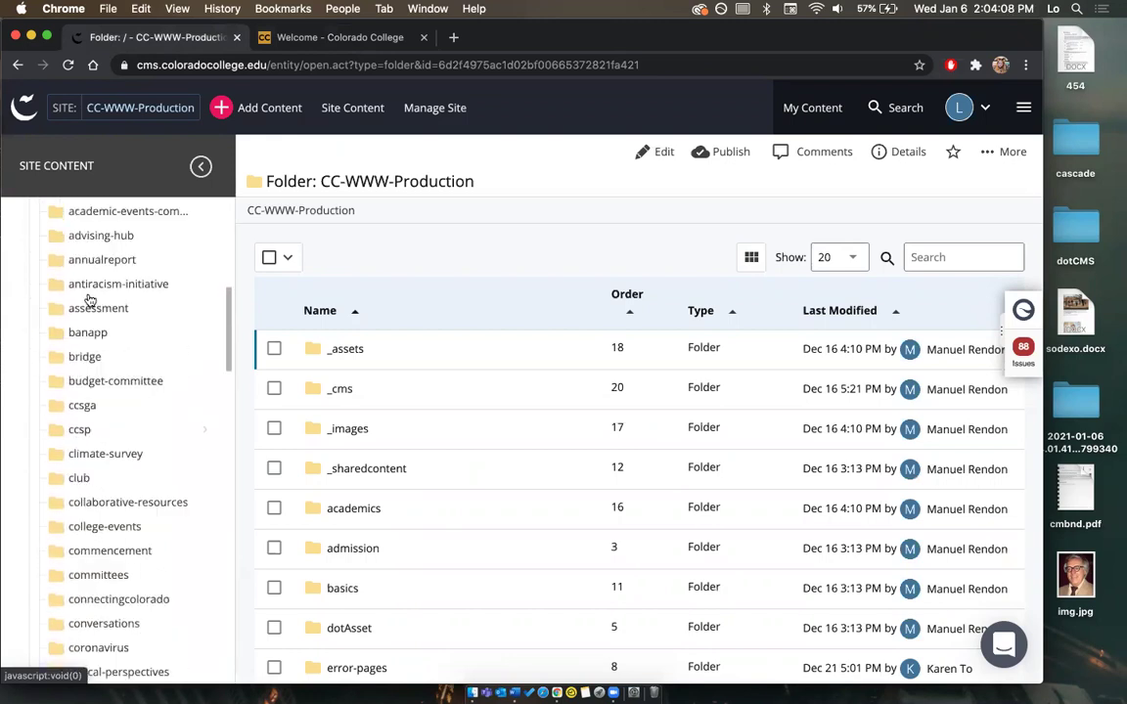
scroll(101, 458, up, 5)
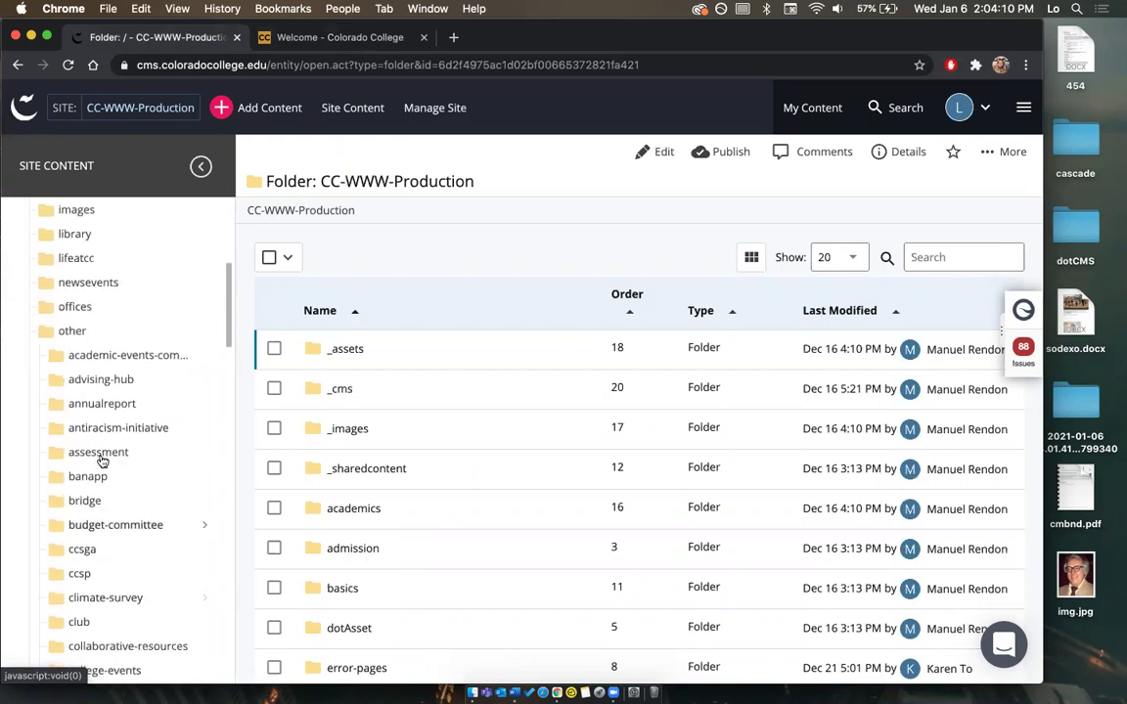
click(205, 339)
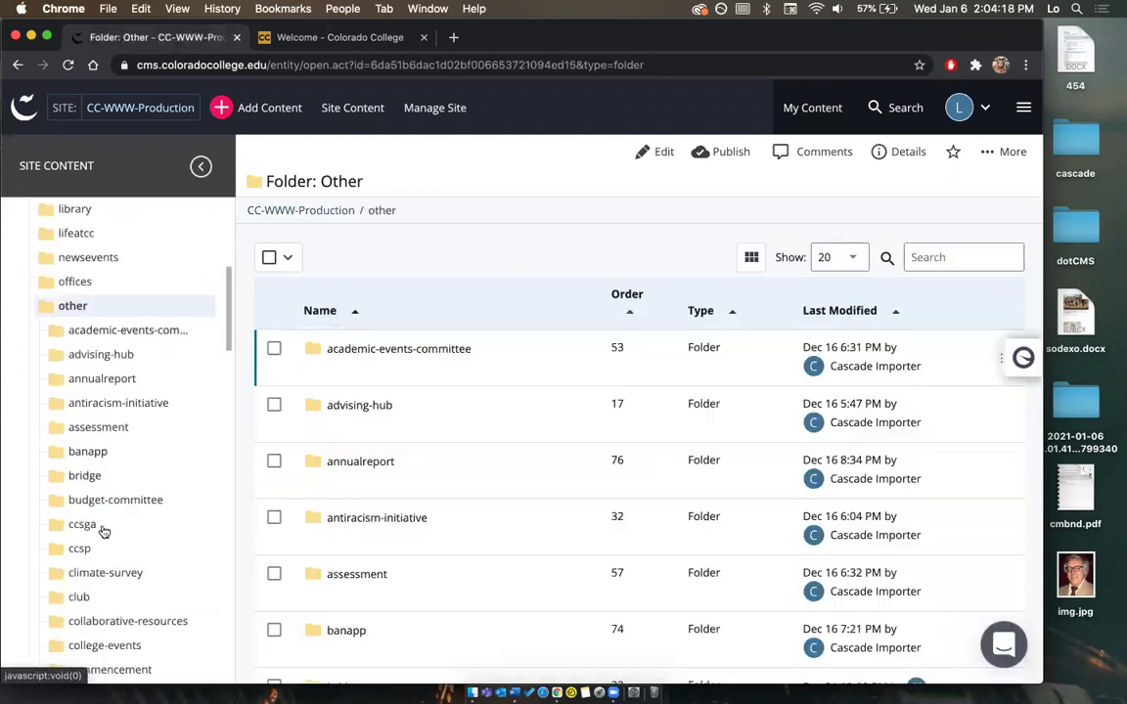
Check the live Web Author Community page's address and look through the "other" folder's contents, including listing pages 5 and 3.
scroll(427, 289, down, 1)
scroll(418, 294, up, 1)
scroll(392, 269, down, 2)
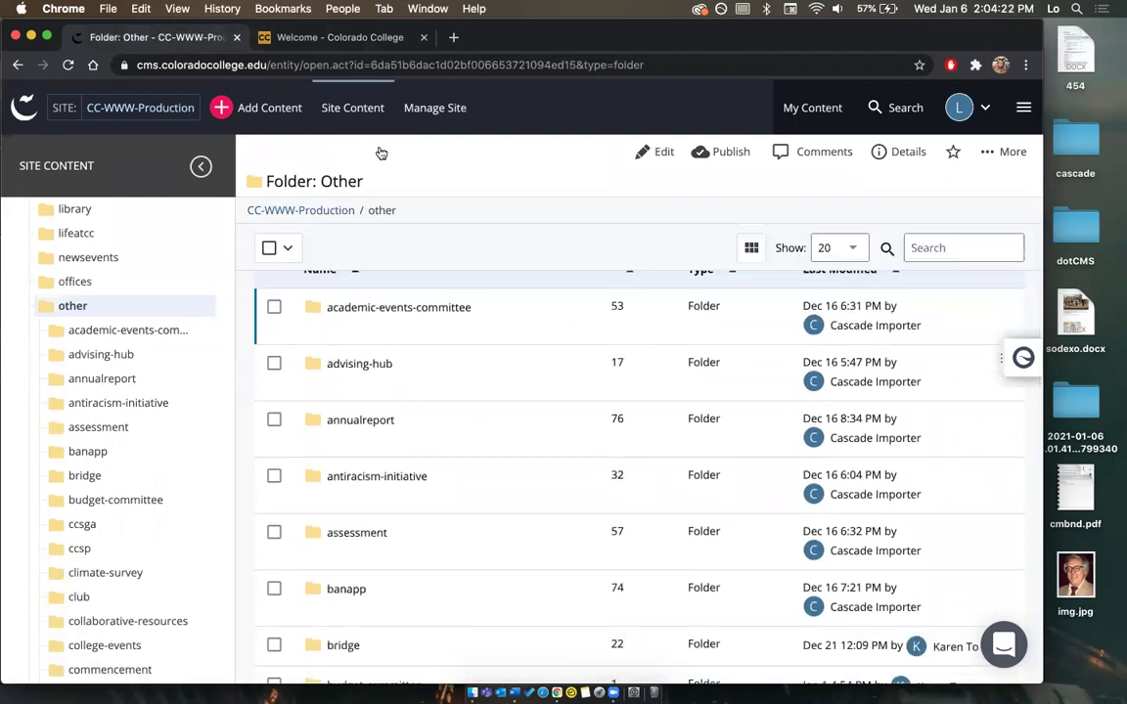
click(293, 37)
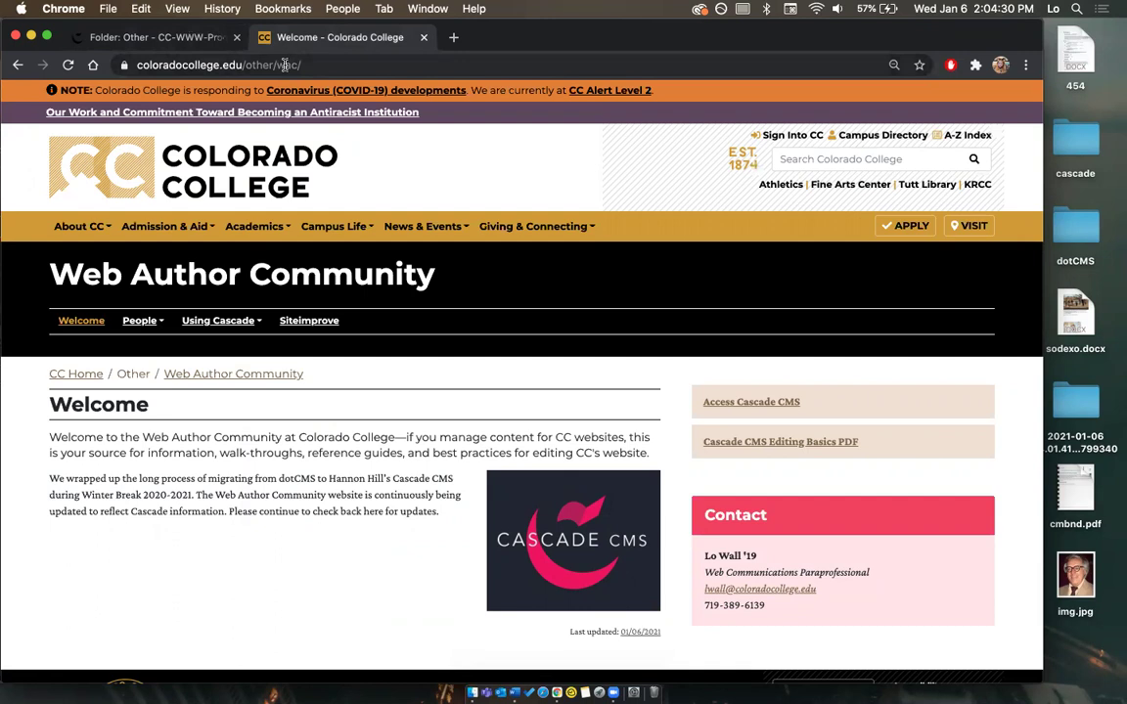
click(162, 37)
scroll(164, 403, down, 5)
scroll(167, 405, down, 15)
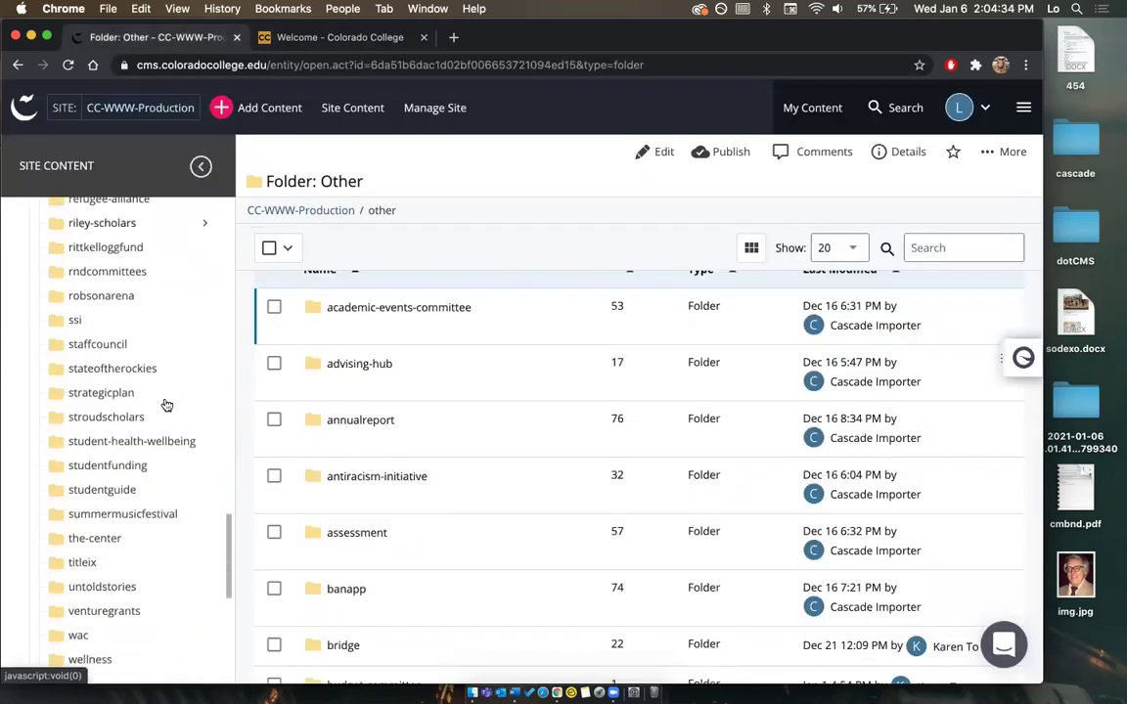
scroll(441, 437, down, 10)
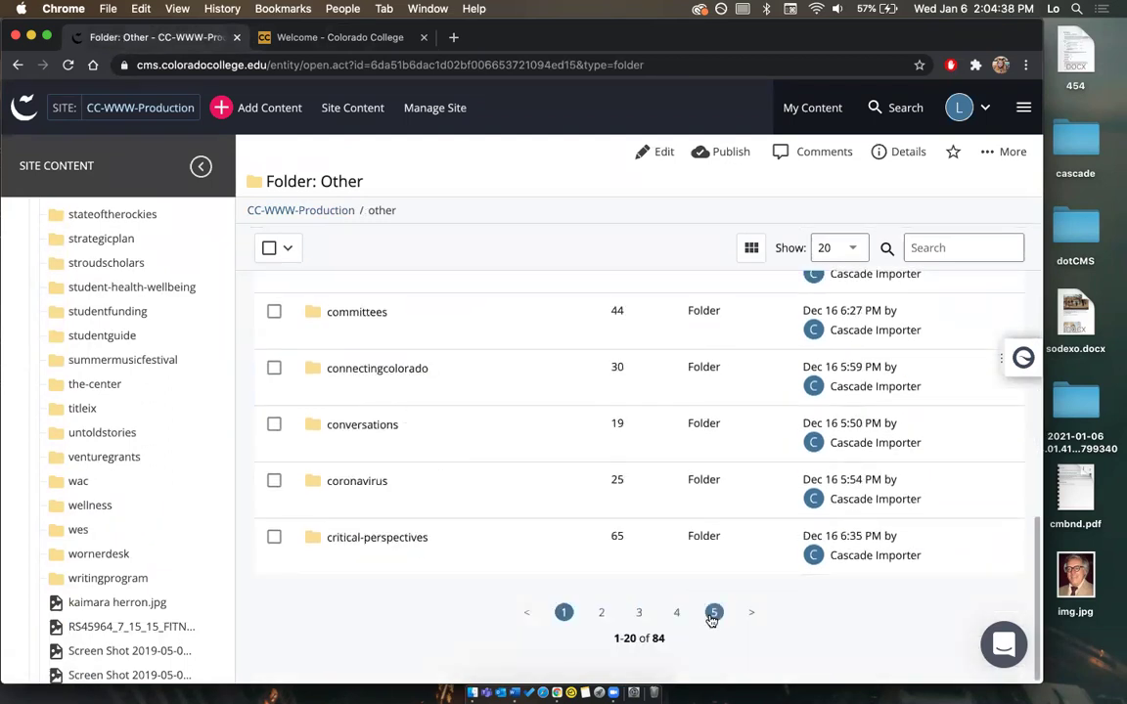
click(713, 613)
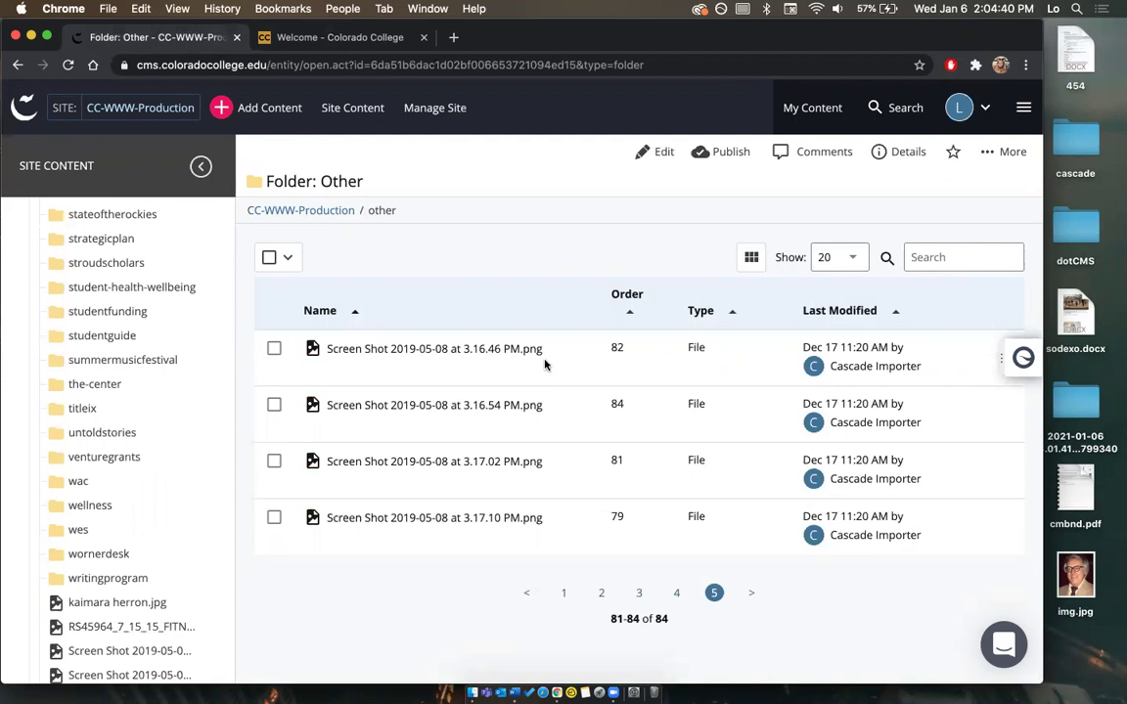
click(638, 594)
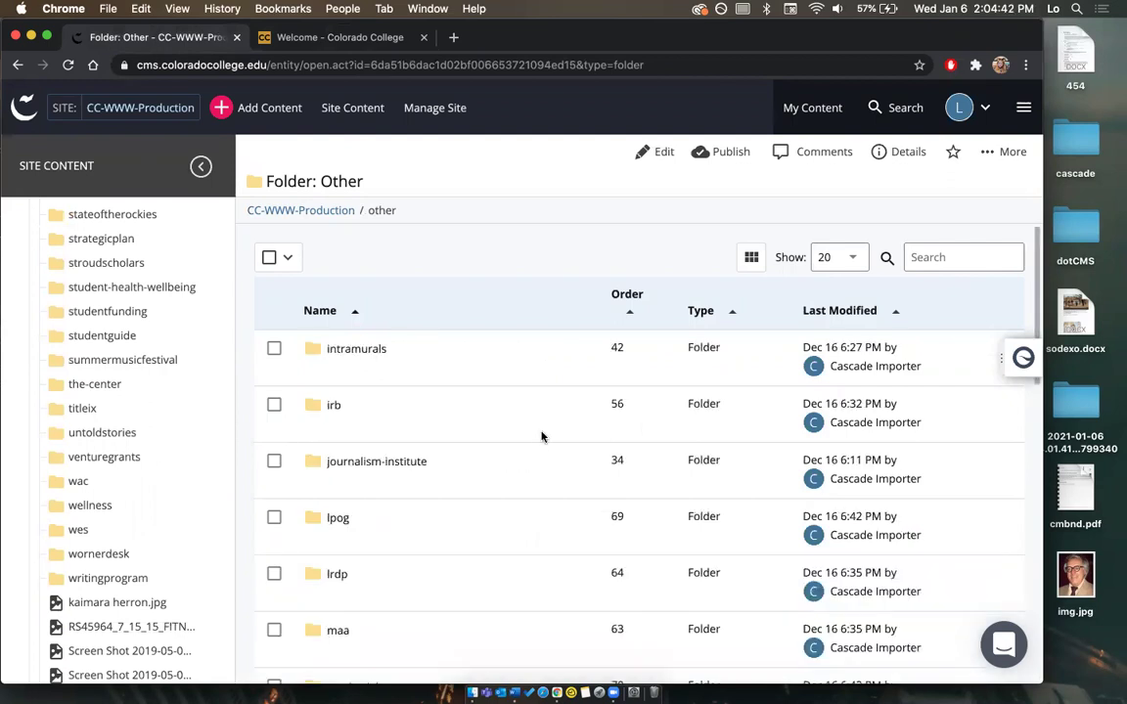
scroll(538, 436, down, 10)
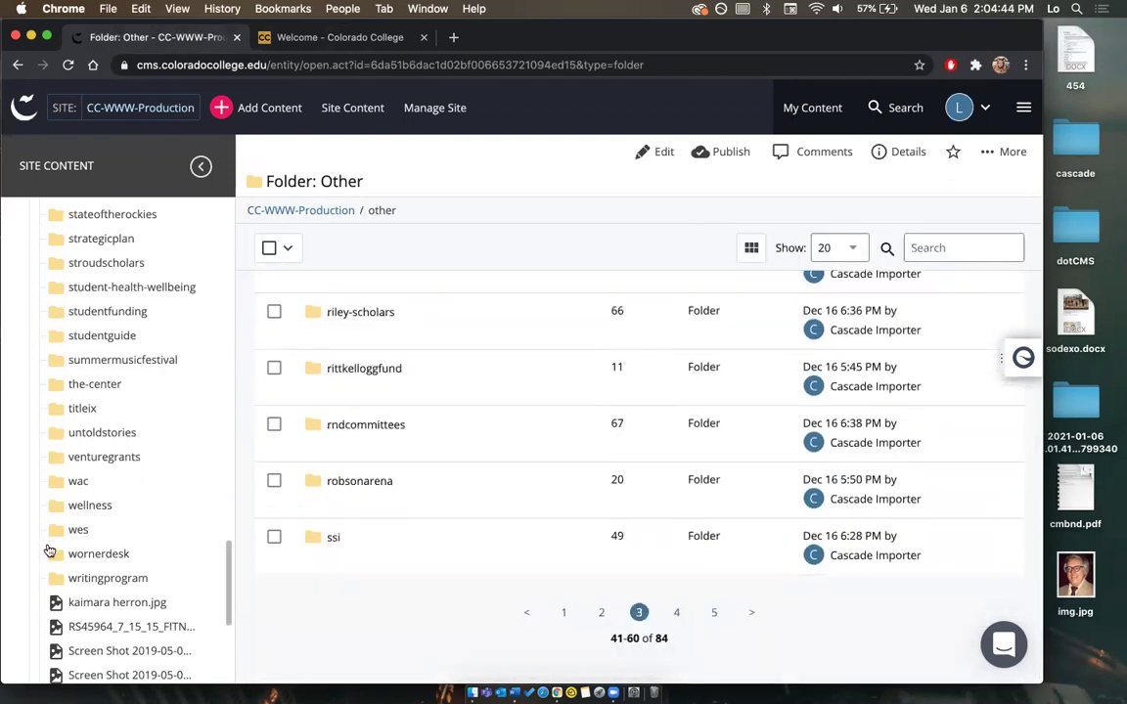
Expand the "wac" folder inside "other" in the site content tree and open its listing.
click(85, 486)
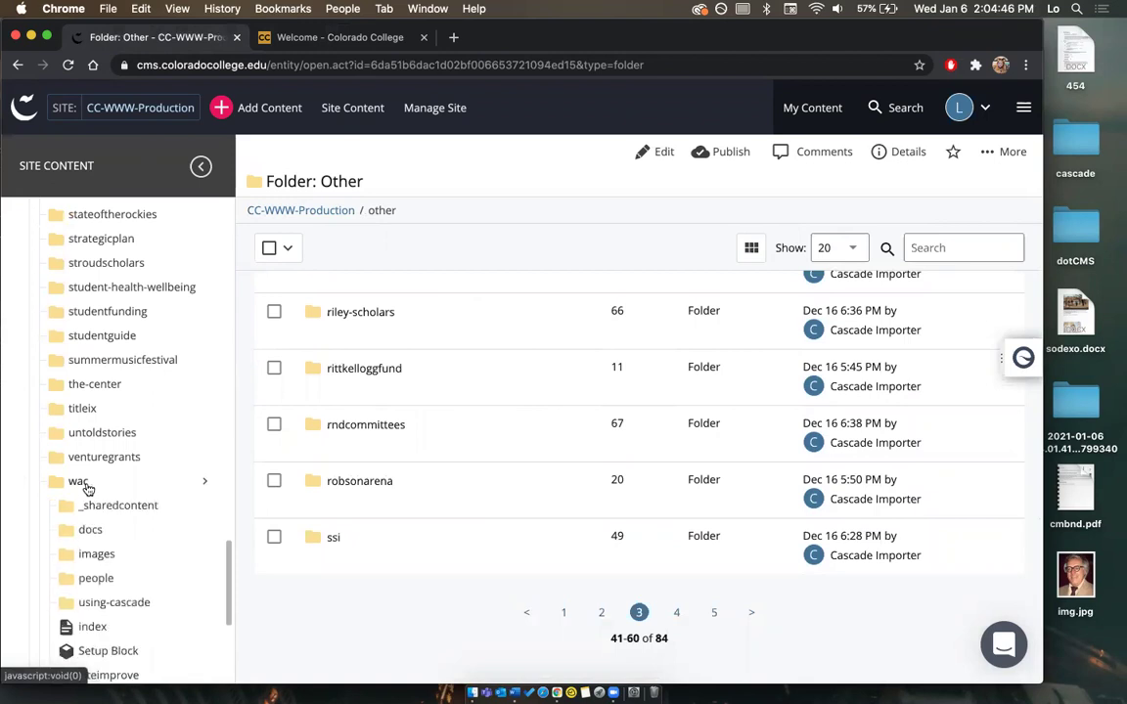
scroll(82, 440, down, 2)
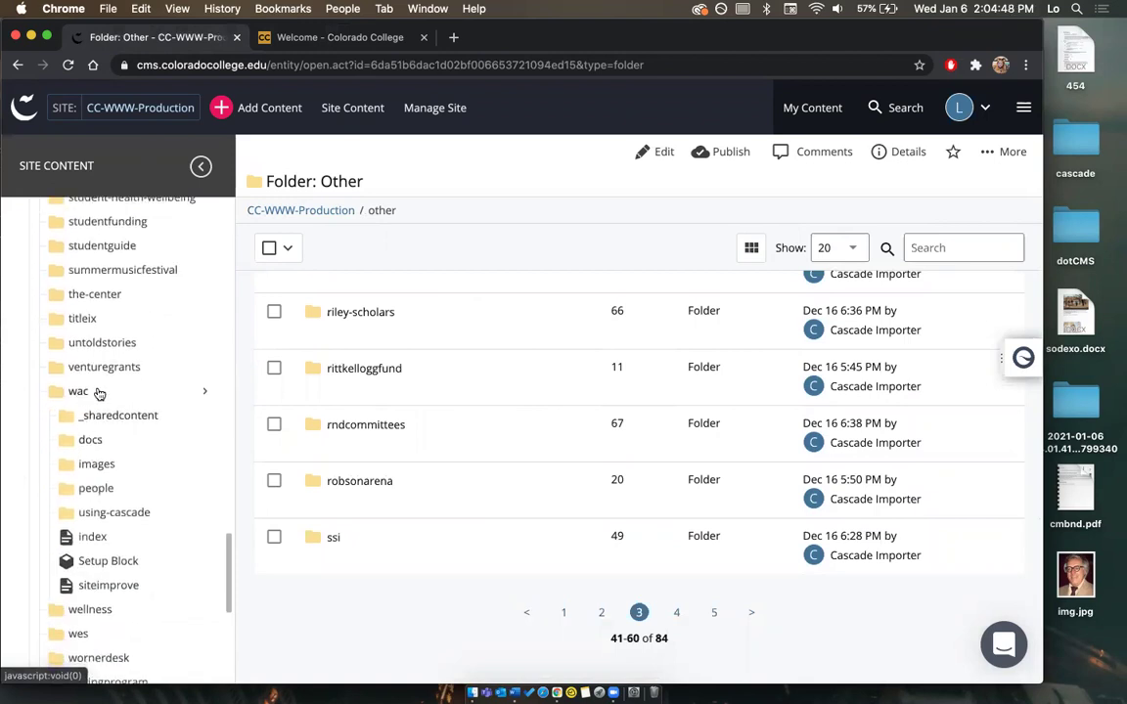
click(203, 394)
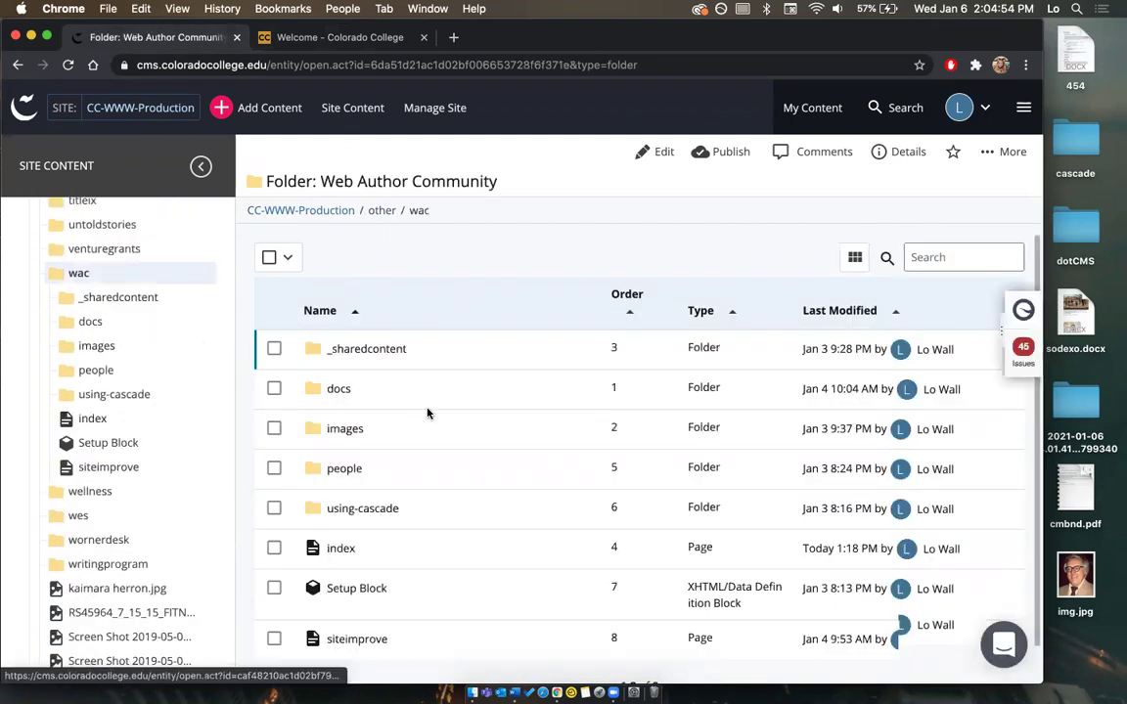
Switch to the live Web Author Community site and open its Editing Basics & Training page under Using Cascade.
scroll(428, 412, down, 1)
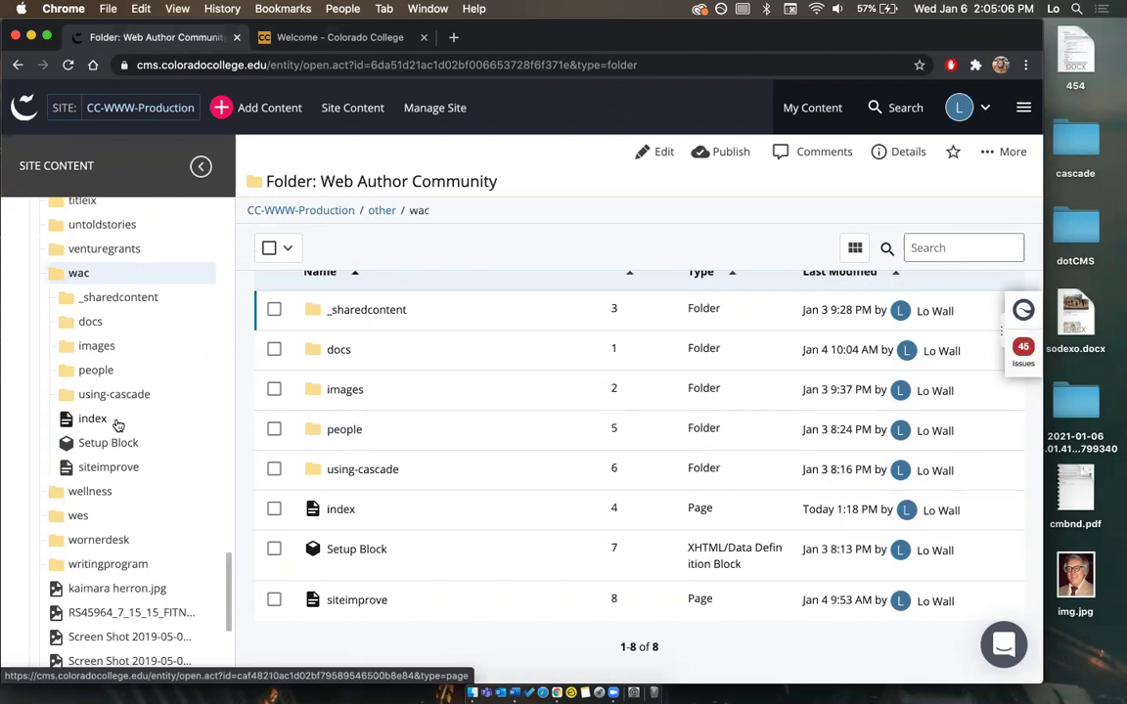
click(320, 39)
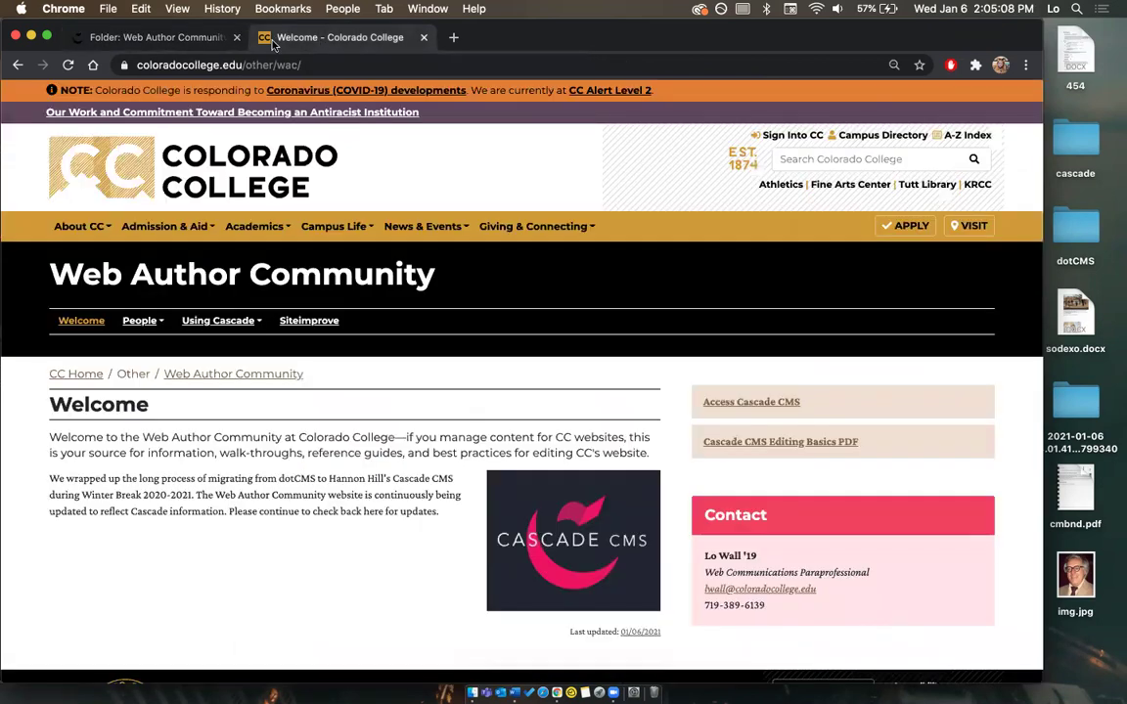
click(235, 325)
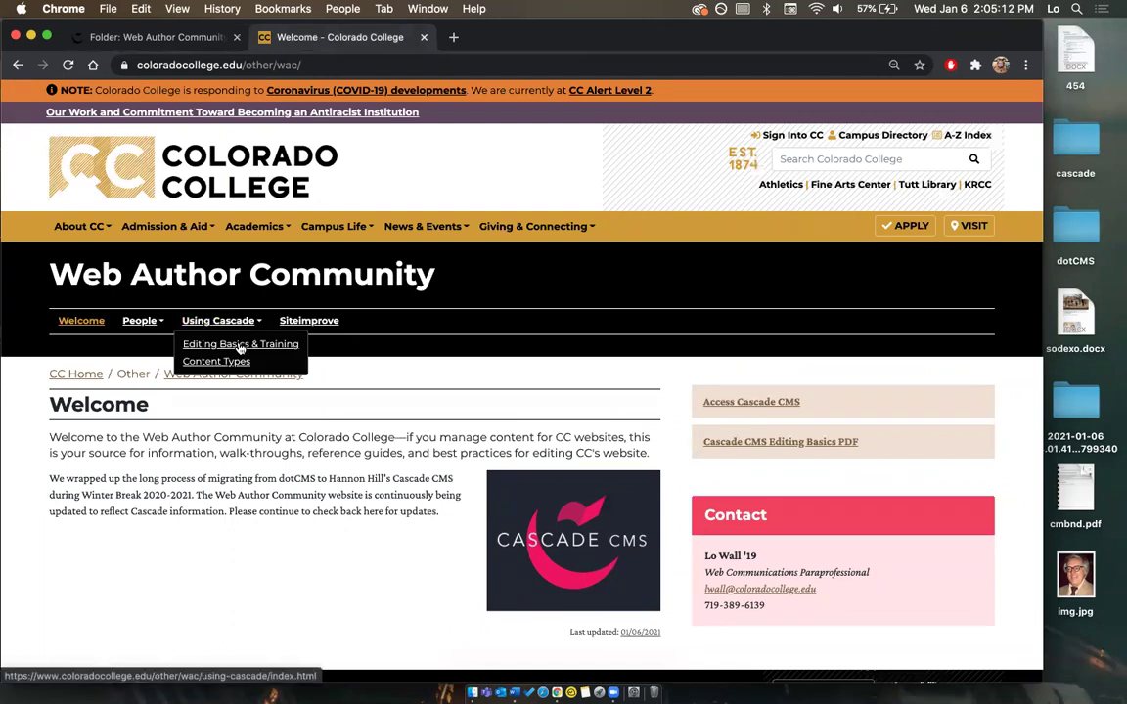
click(240, 346)
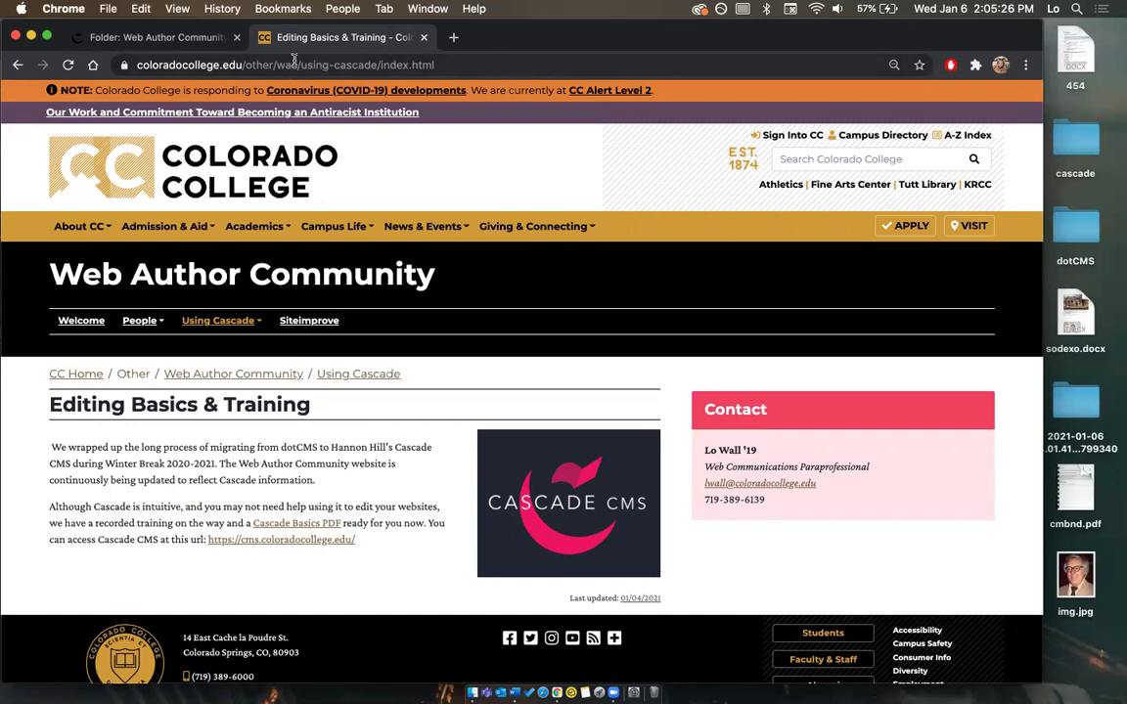
Return to Cascade CMS, then expand the "using-cascade" folder inside "wac" and open its listing.
click(161, 44)
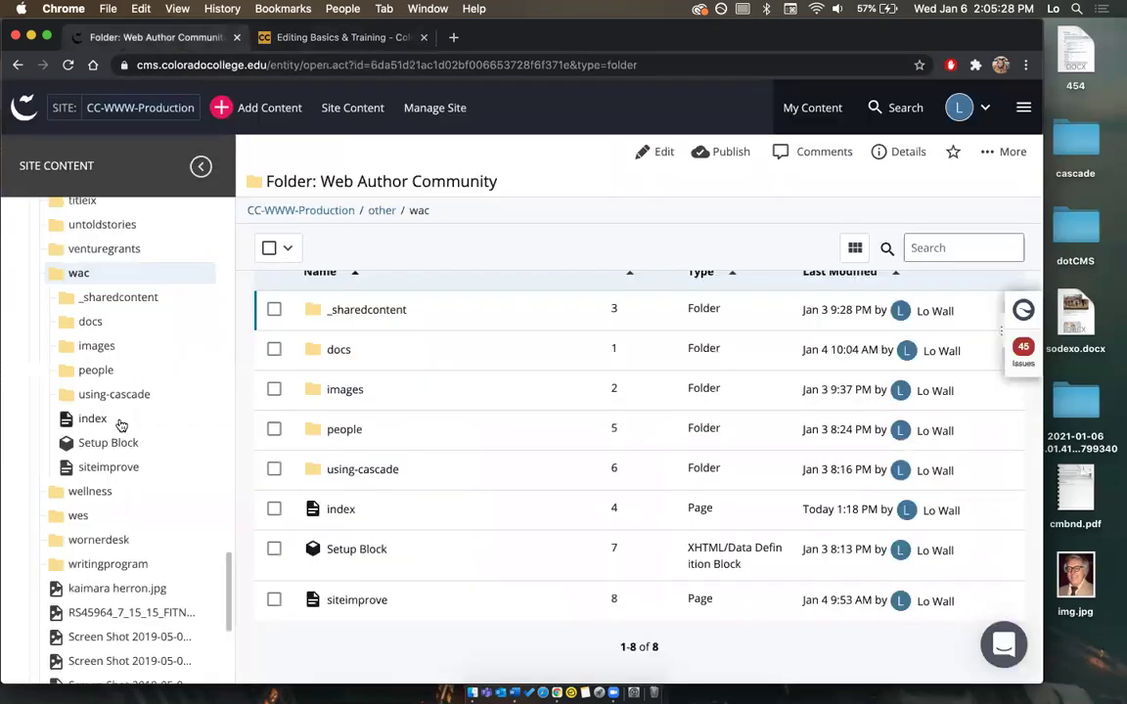
scroll(116, 411, down, 1)
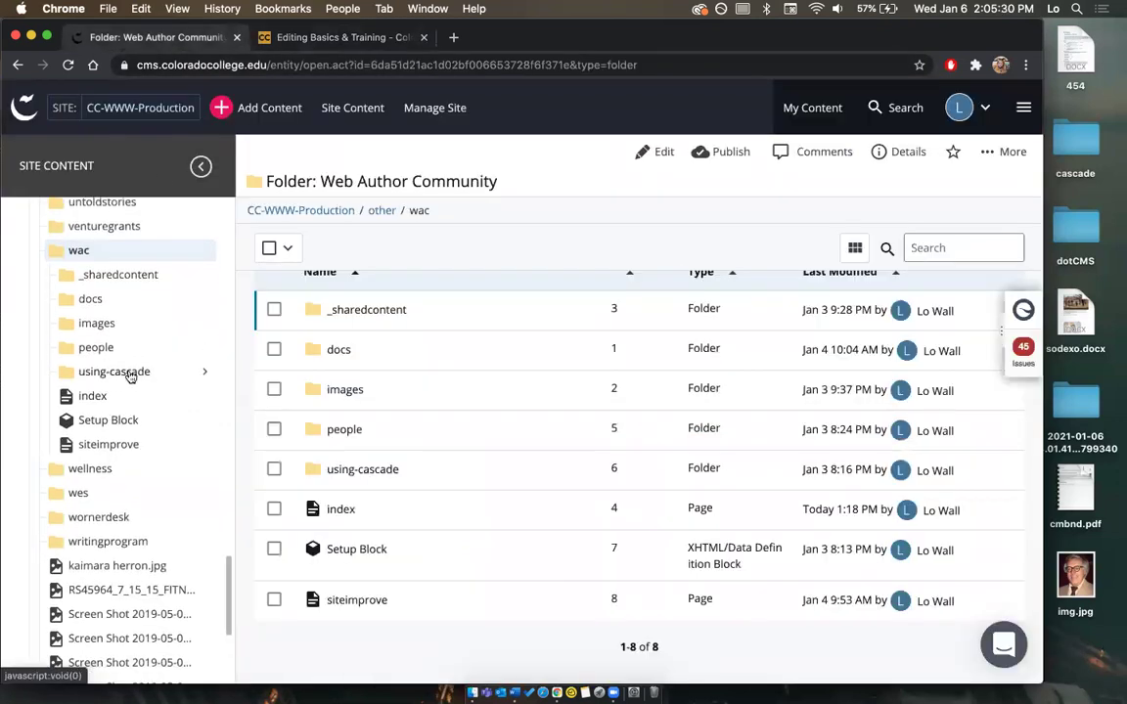
click(202, 373)
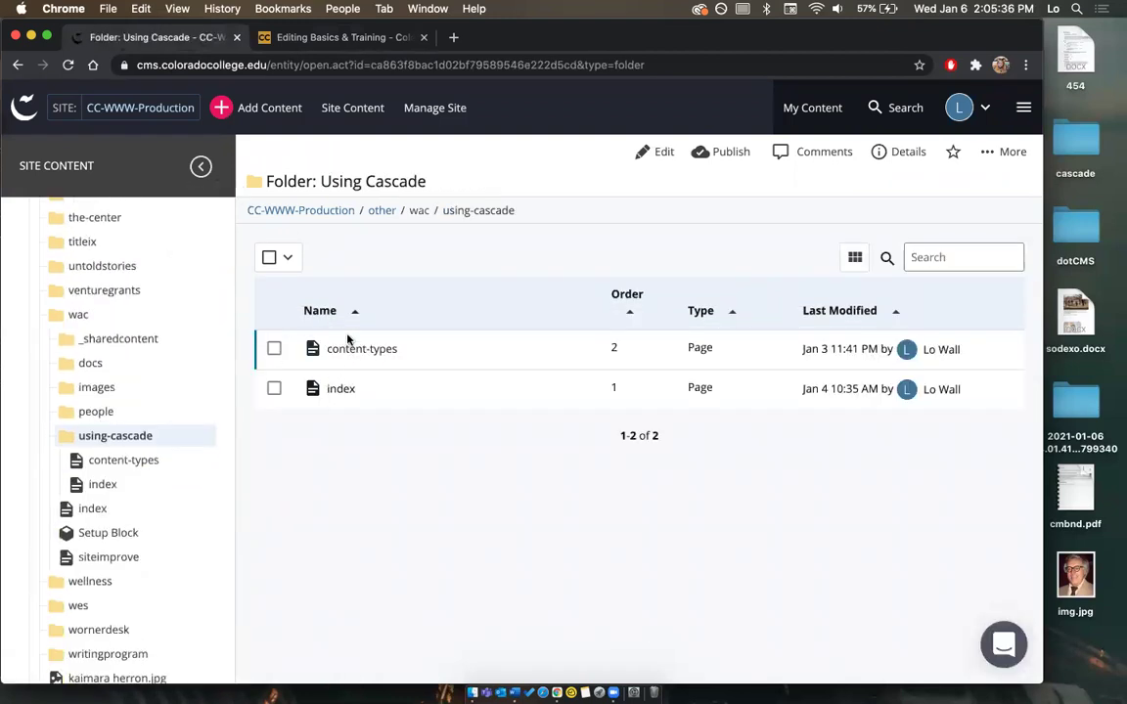
Compare the pages in the "using-cascade" folder with the live site's Using Cascade submenu and page address.
click(315, 39)
click(249, 321)
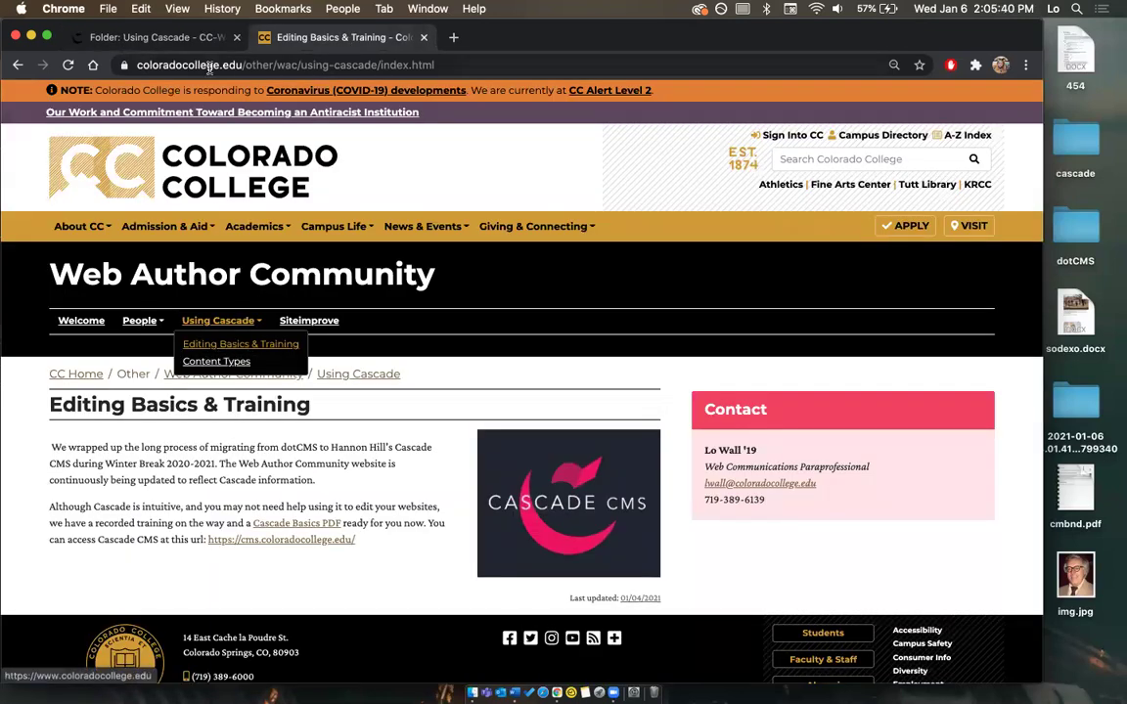
click(161, 37)
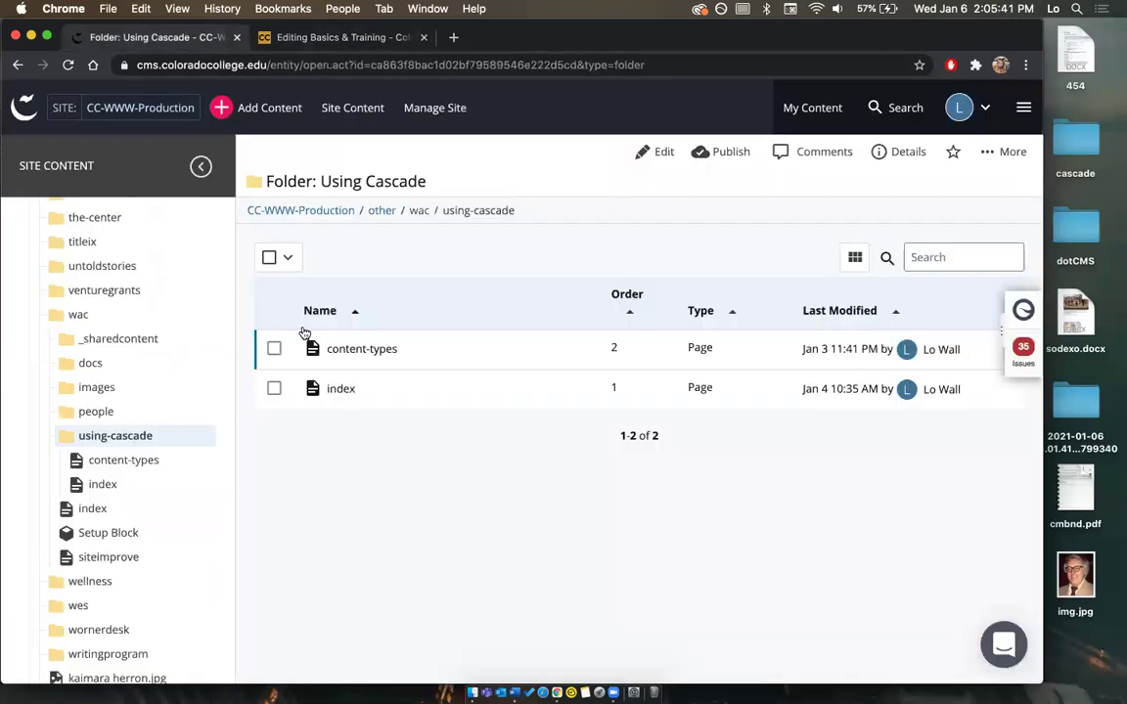
click(319, 39)
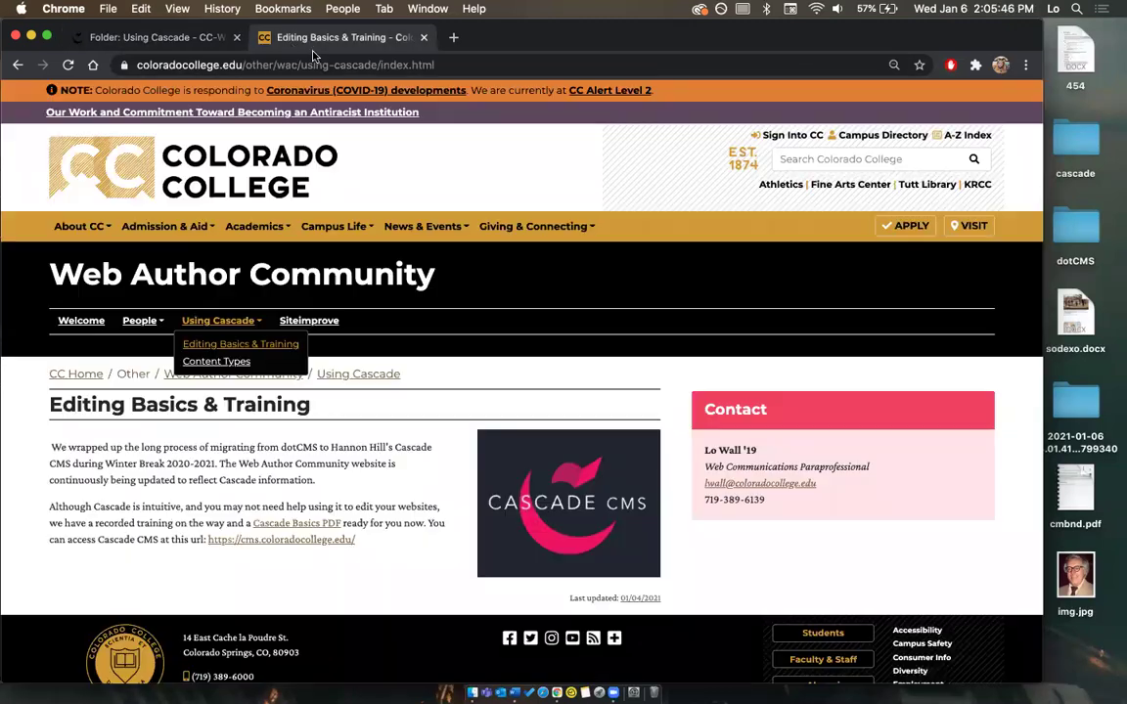
scroll(293, 244, down, 1)
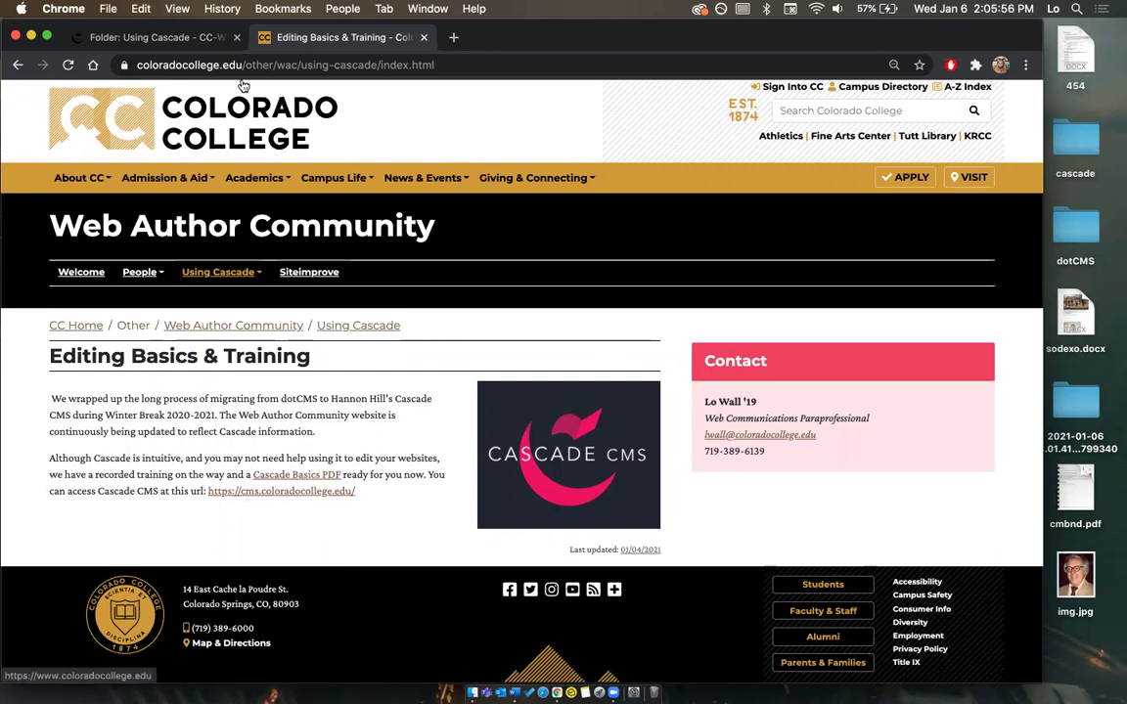
click(183, 37)
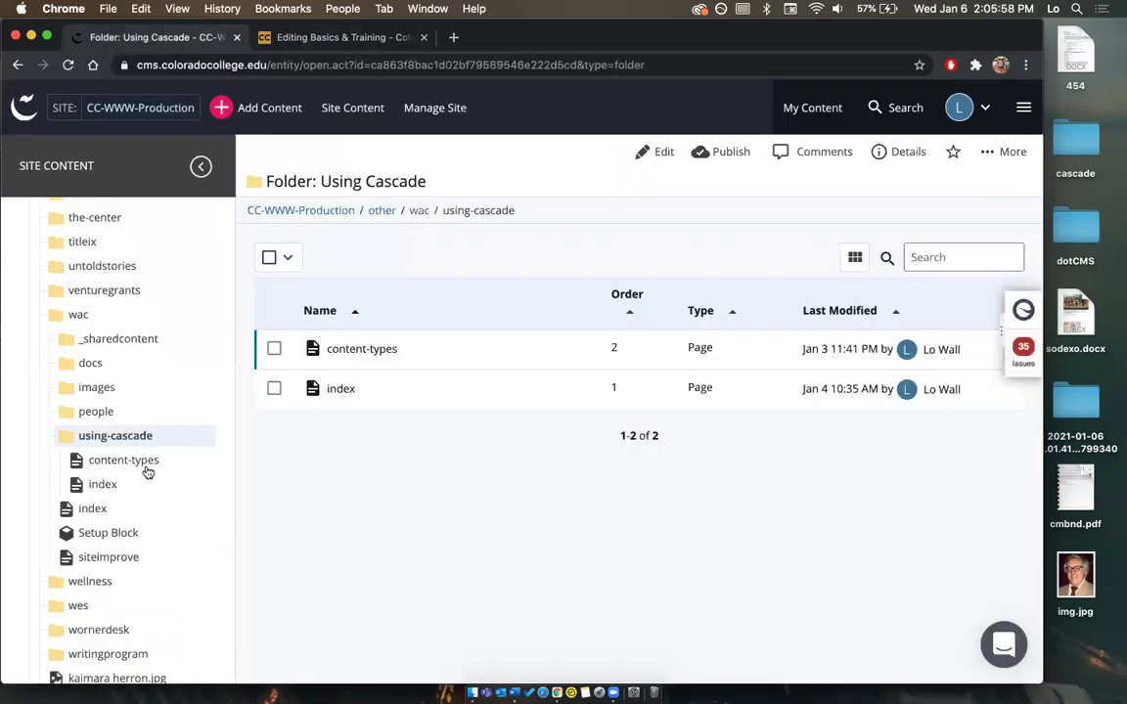
scroll(147, 472, down, 1)
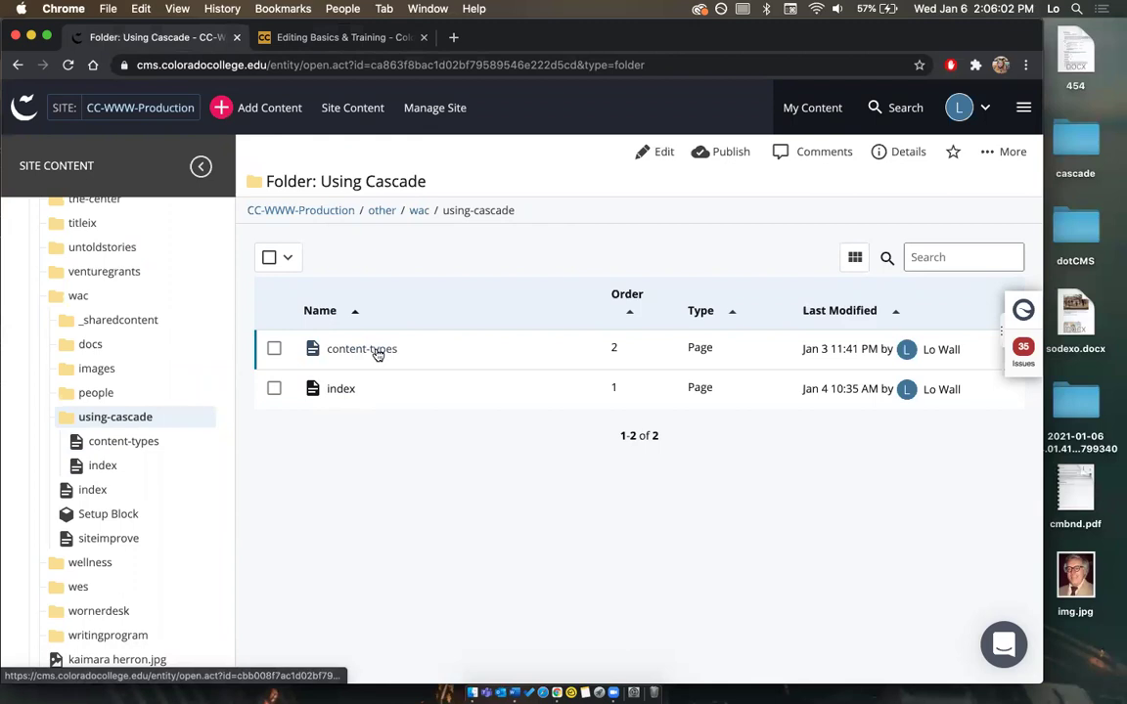
Remove "index.html" from the live Editing Basics & Training page's address and load coloradocollege.edu/other/wac/using-cascade/.
click(328, 37)
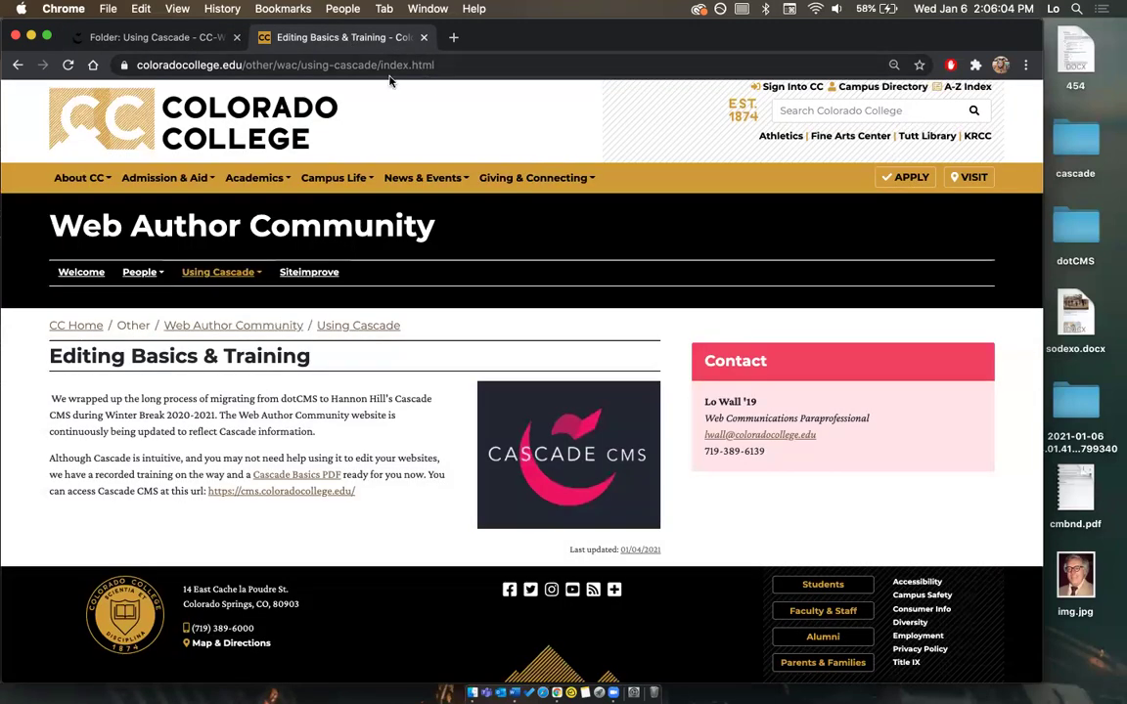
click(447, 64)
click(448, 65)
drag(447, 64, 504, 67)
key(BackSpace)
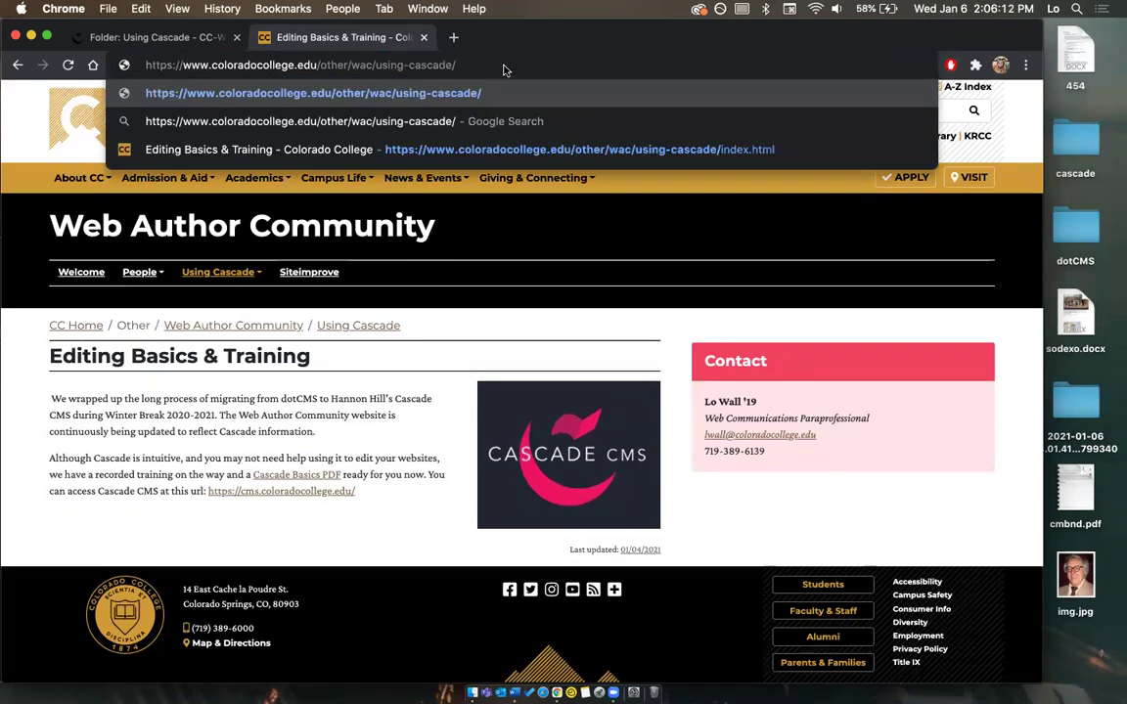
key(Return)
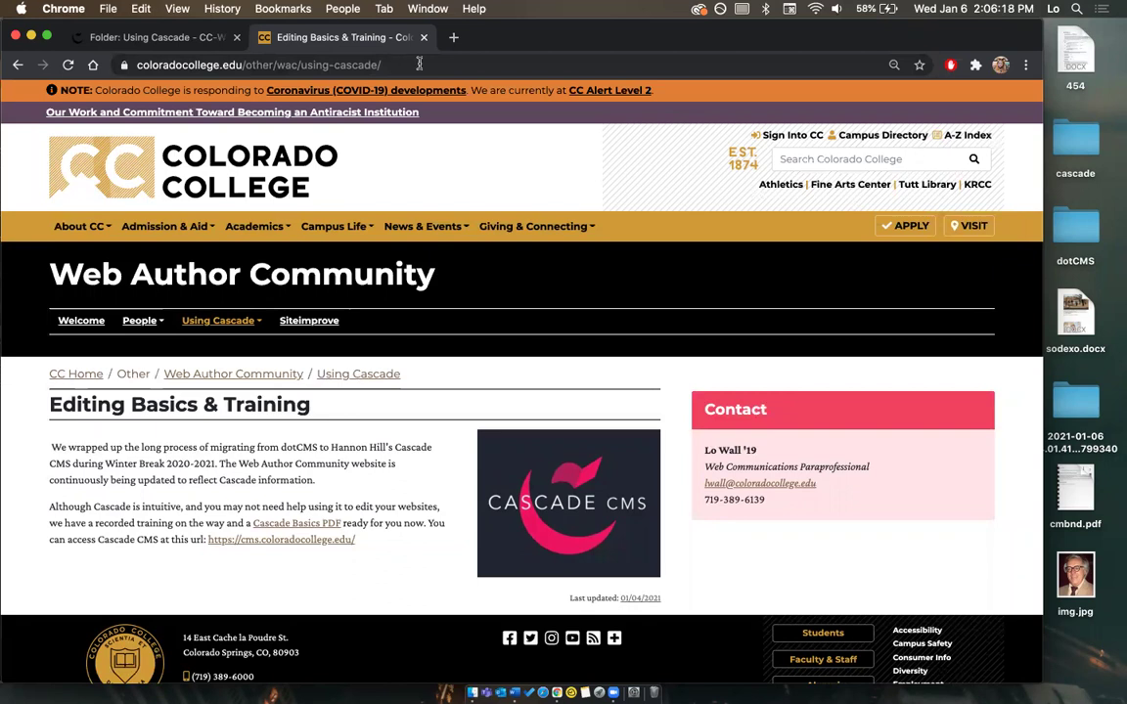
Open the "index" page of the "using-cascade" folder in Cascade CMS and look through its preview.
click(170, 36)
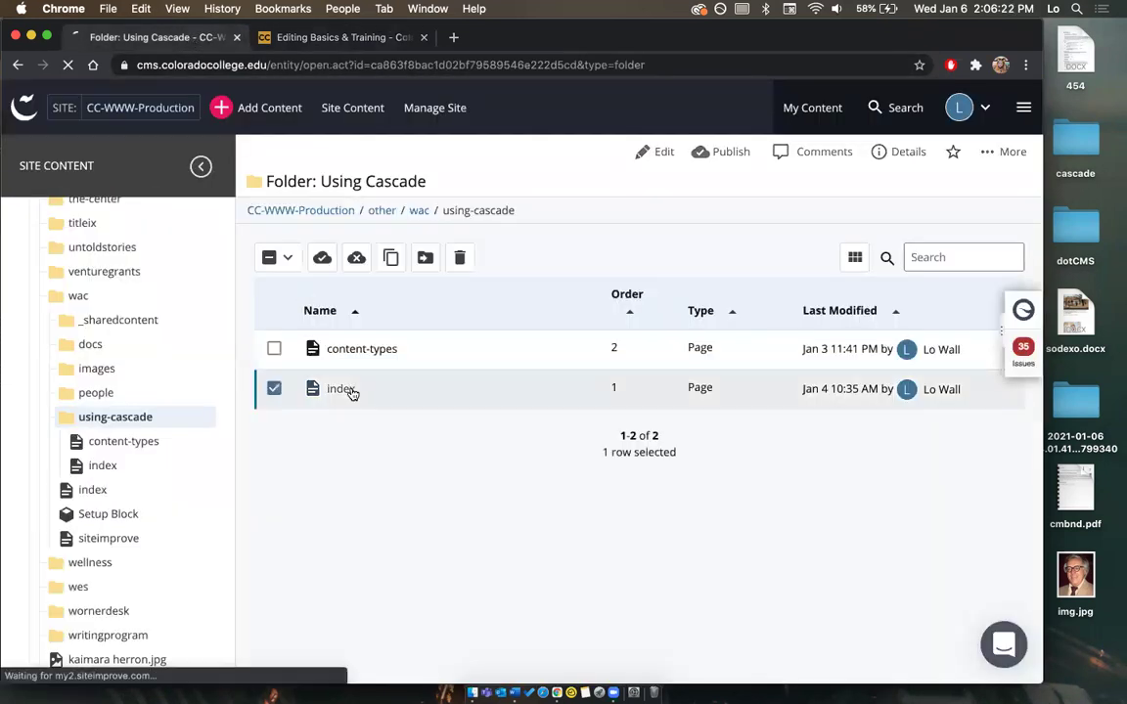
click(352, 392)
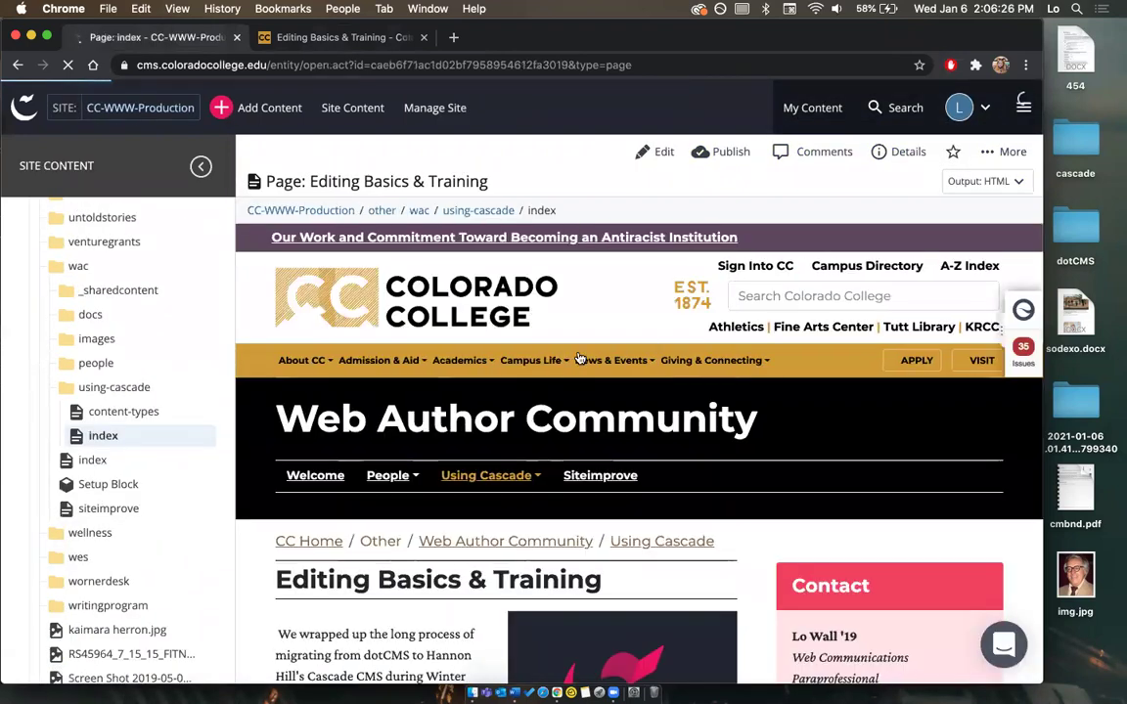
scroll(848, 288, down, 5)
scroll(744, 343, up, 5)
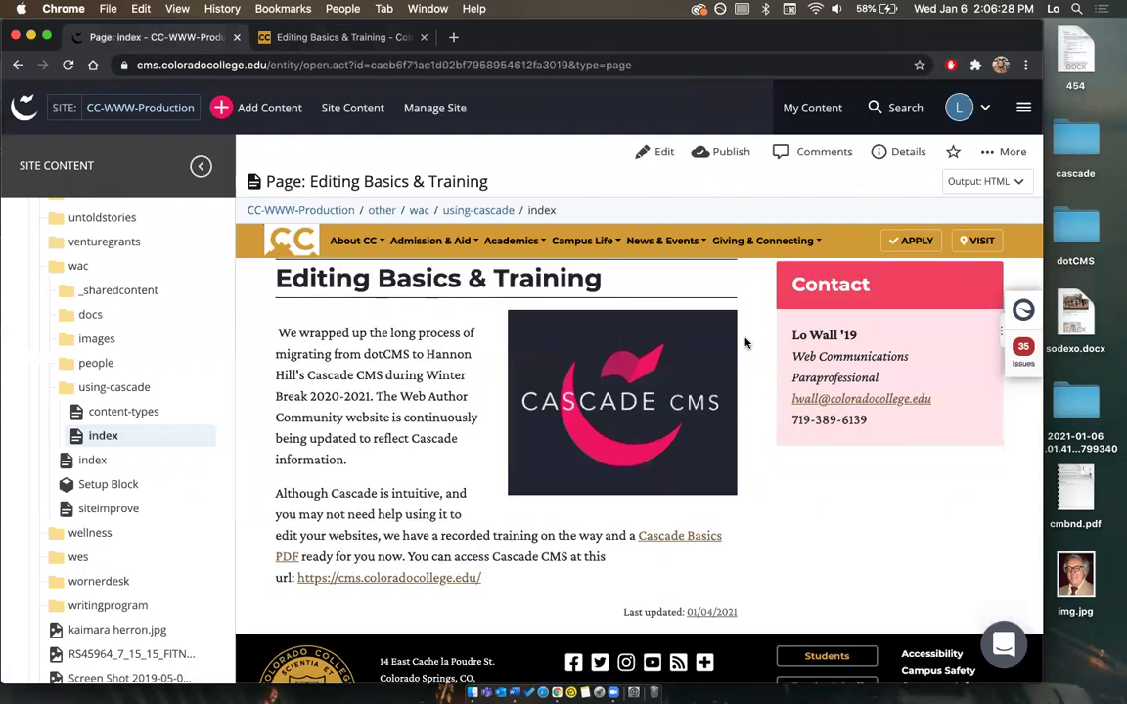
scroll(547, 323, down, 5)
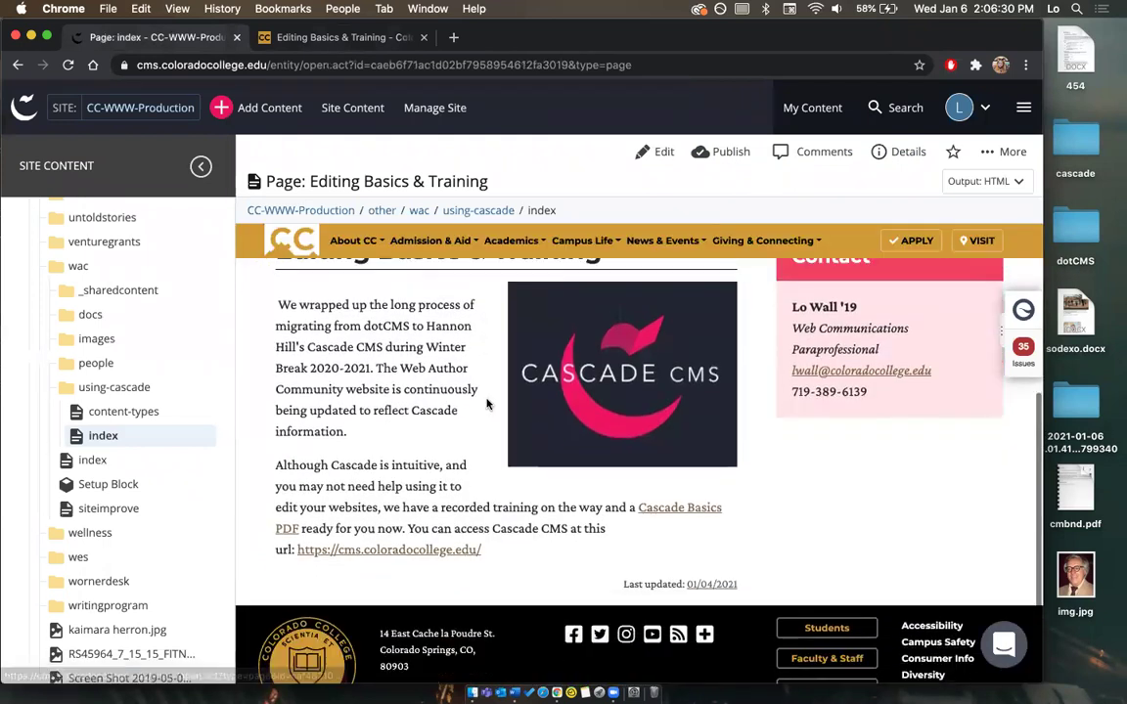
scroll(487, 403, up, 2)
scroll(487, 403, up, 3)
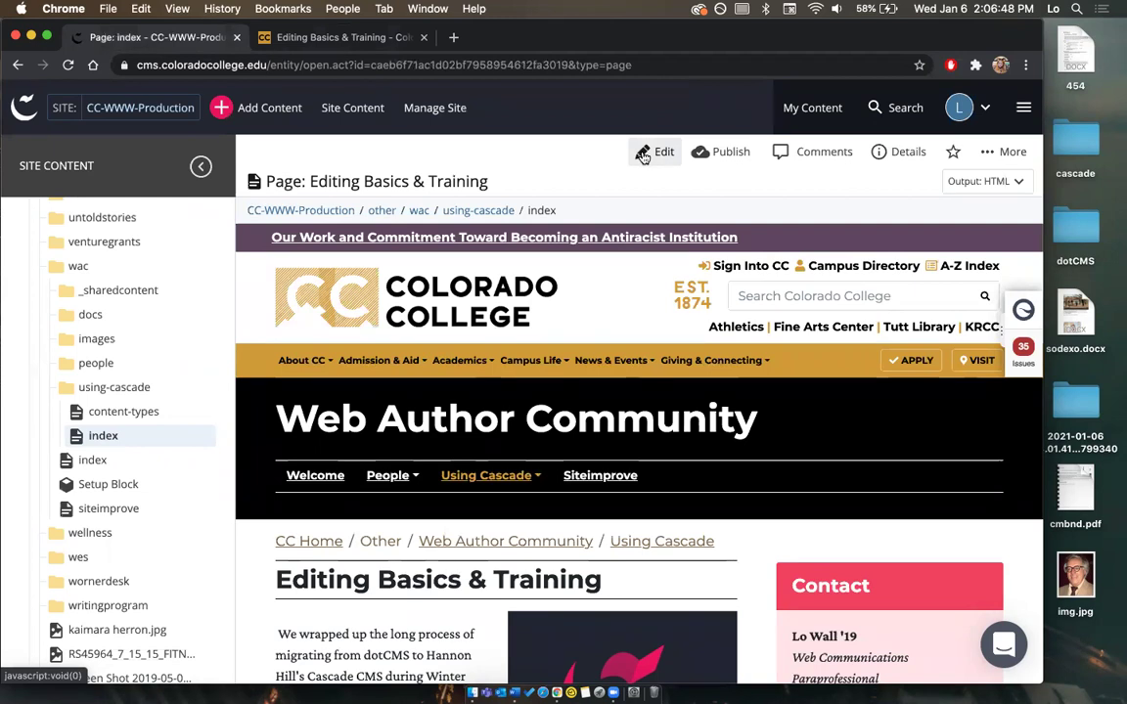
Open the "index" page for editing and compare its Display Name with the main heading on the live page.
click(642, 156)
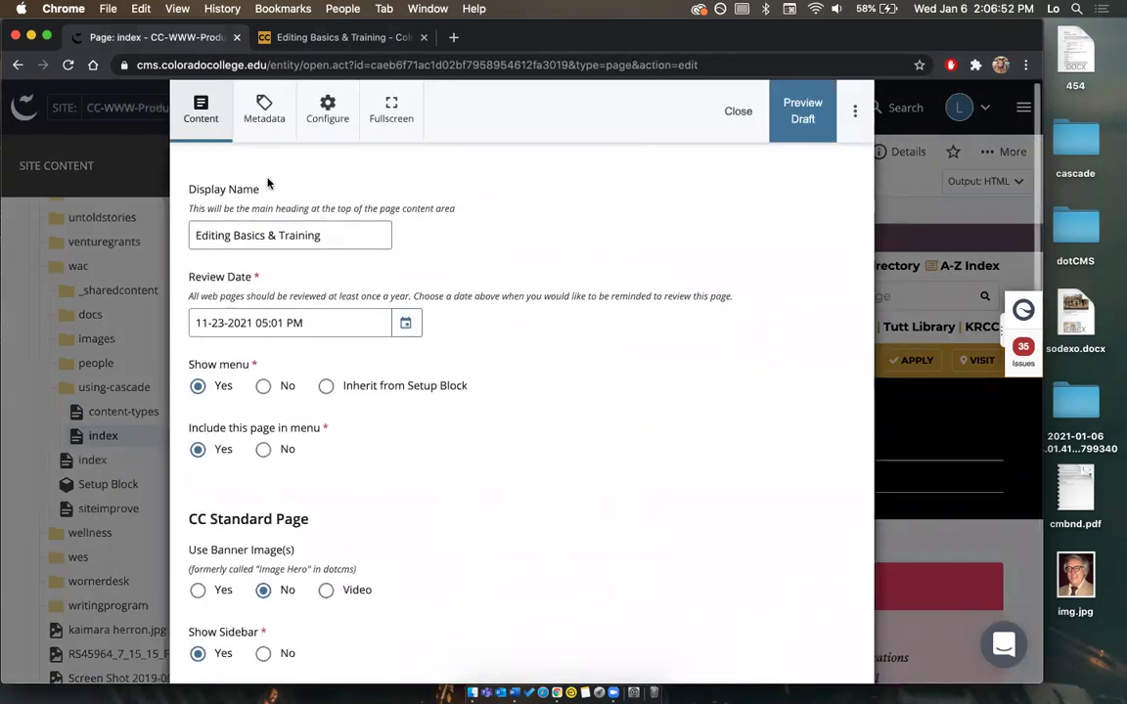
click(284, 37)
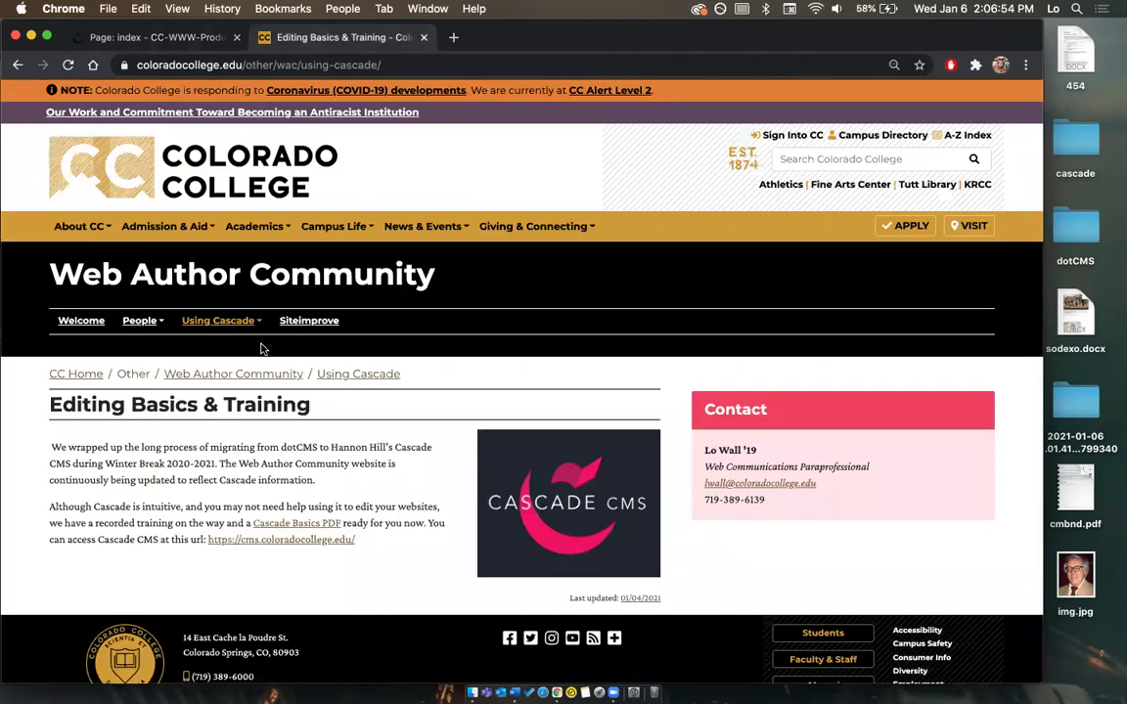
drag(51, 405, 311, 409)
click(313, 415)
click(202, 40)
Compare the page's "Show menu" setting with the navigation menu on the live Web Author Community page.
scroll(235, 318, down, 2)
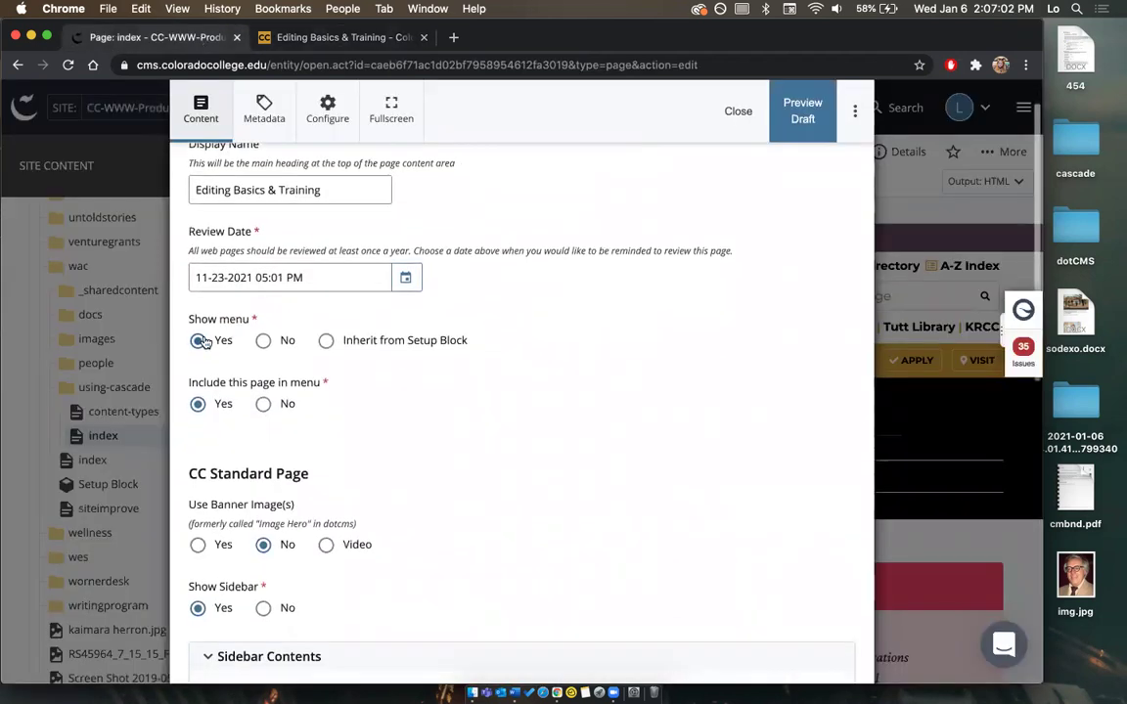
click(302, 39)
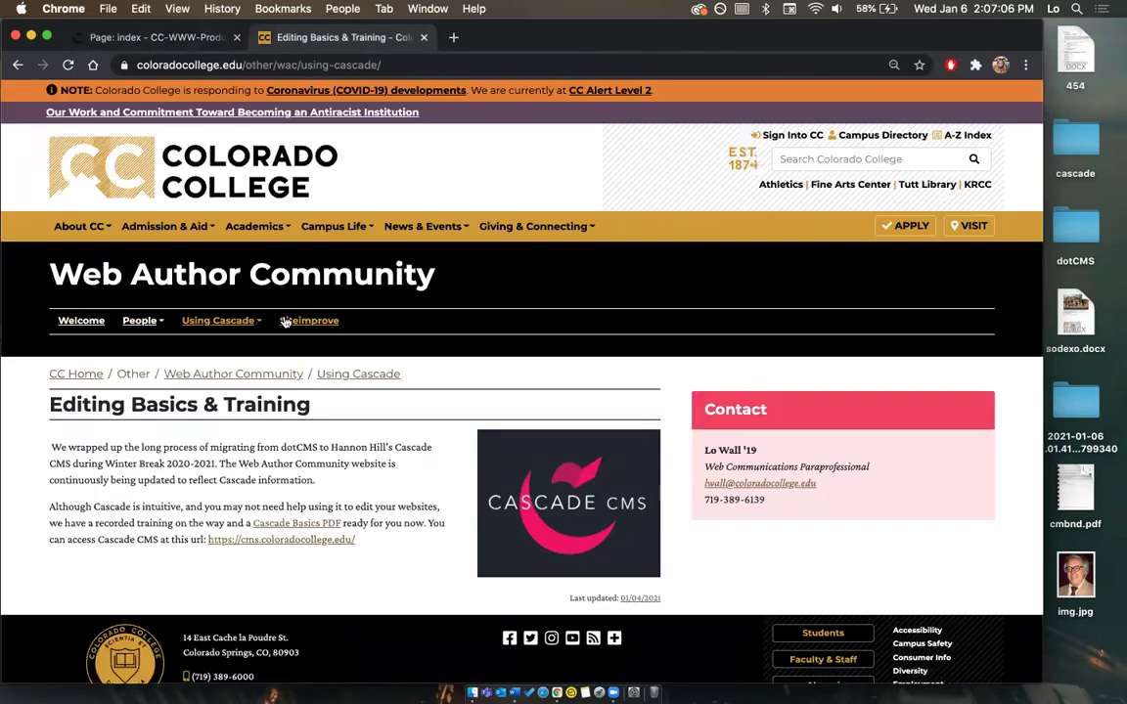
click(184, 37)
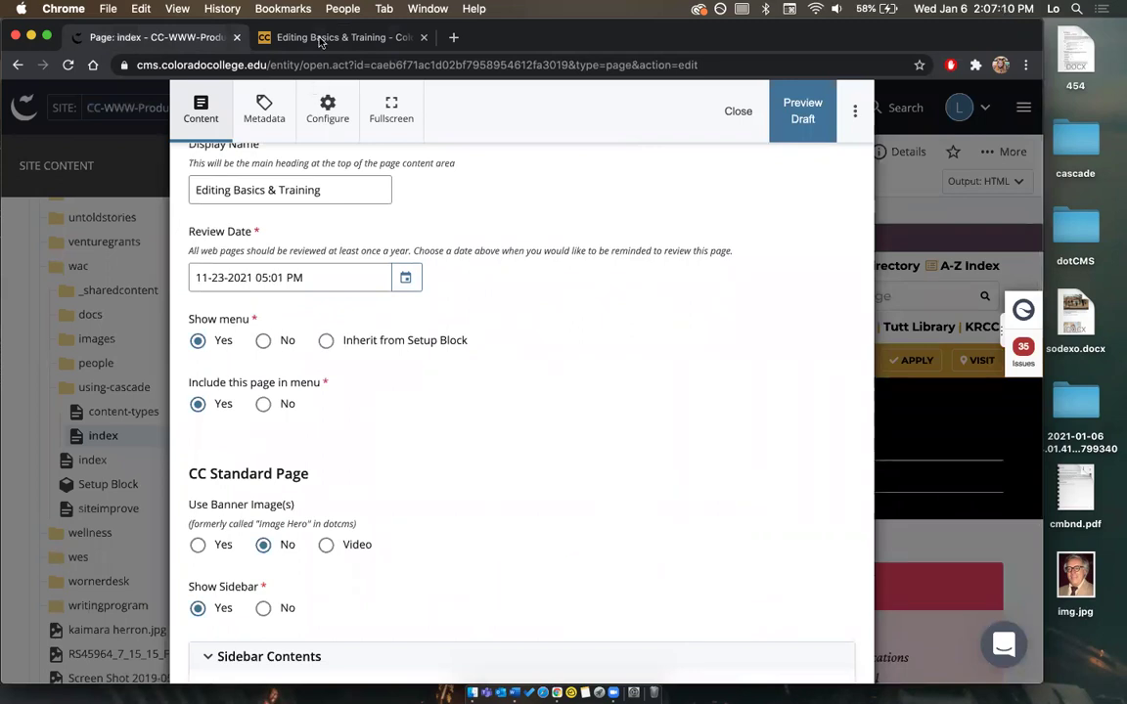
click(286, 36)
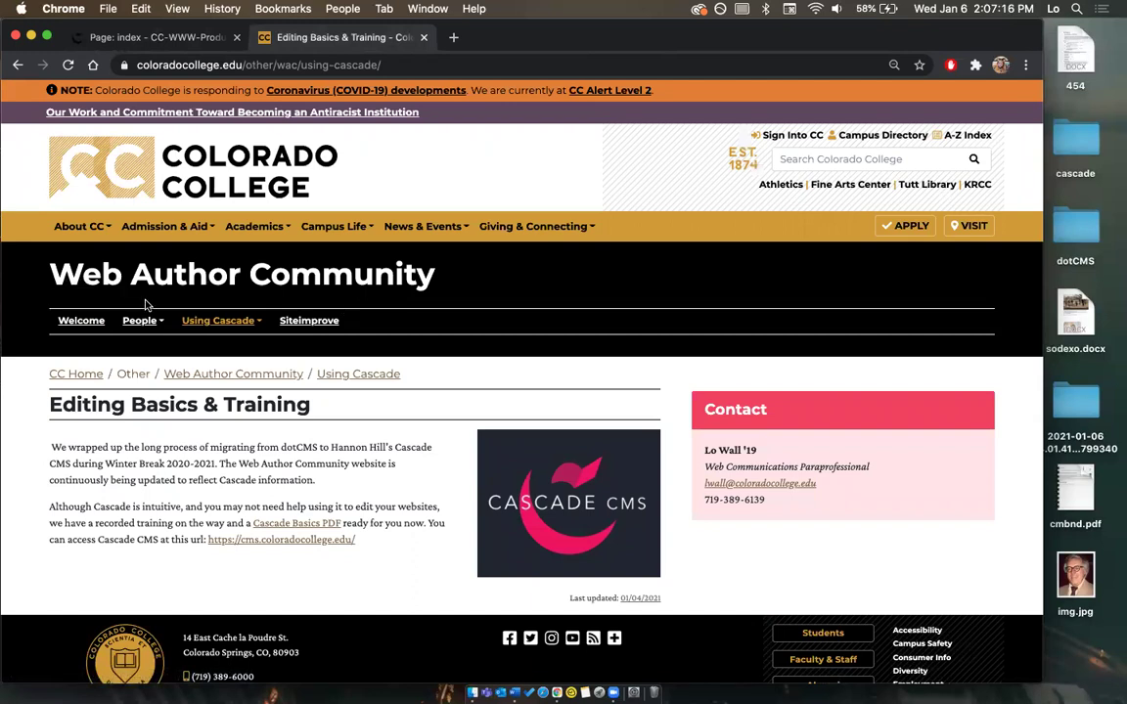
Compare the "Include this page in menu" setting with the entries in the live site's Using Cascade and People submenus.
click(182, 39)
scroll(215, 362, down, 2)
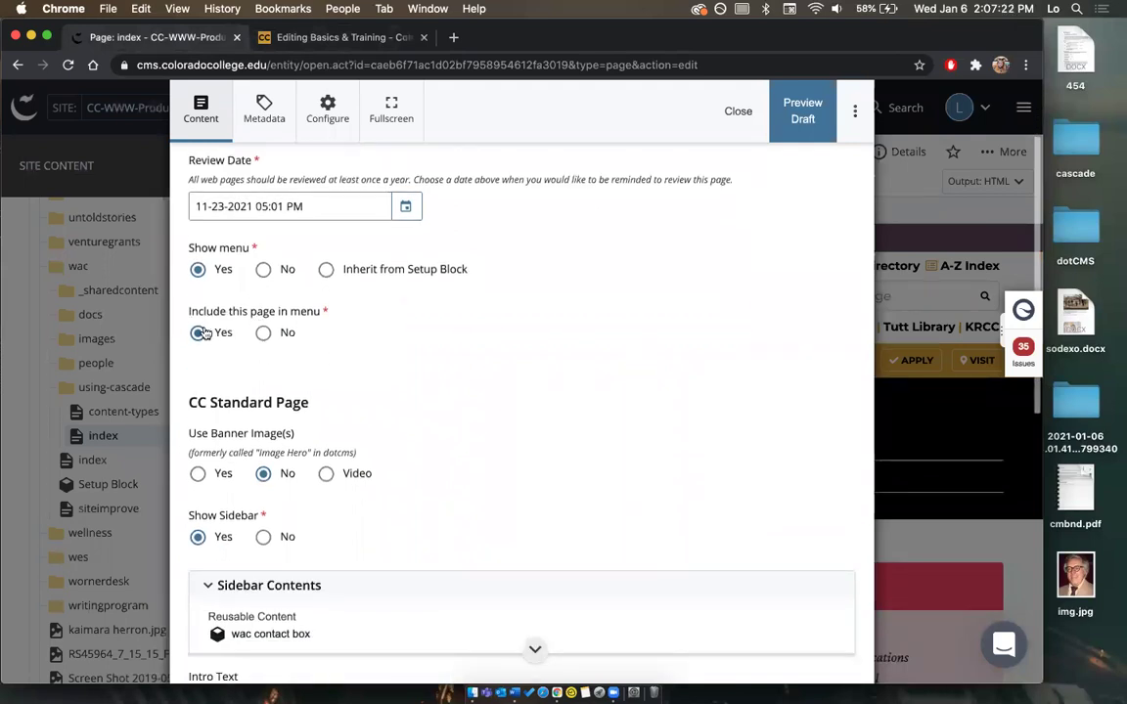
click(329, 37)
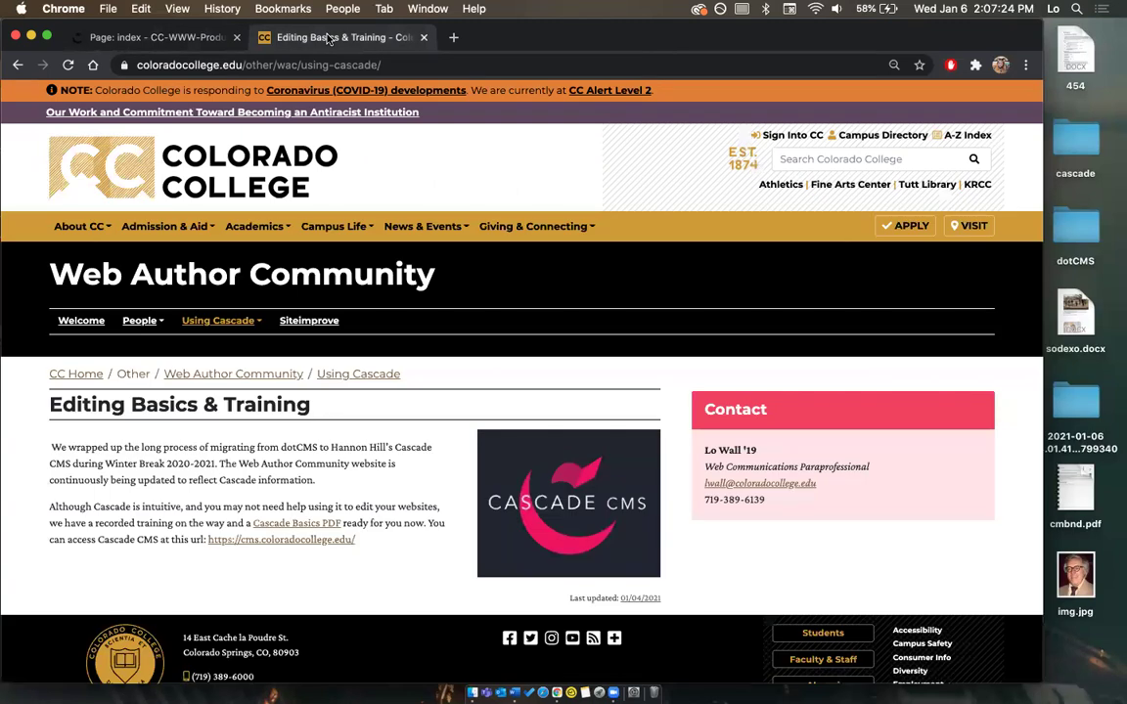
mouse_move(227, 322)
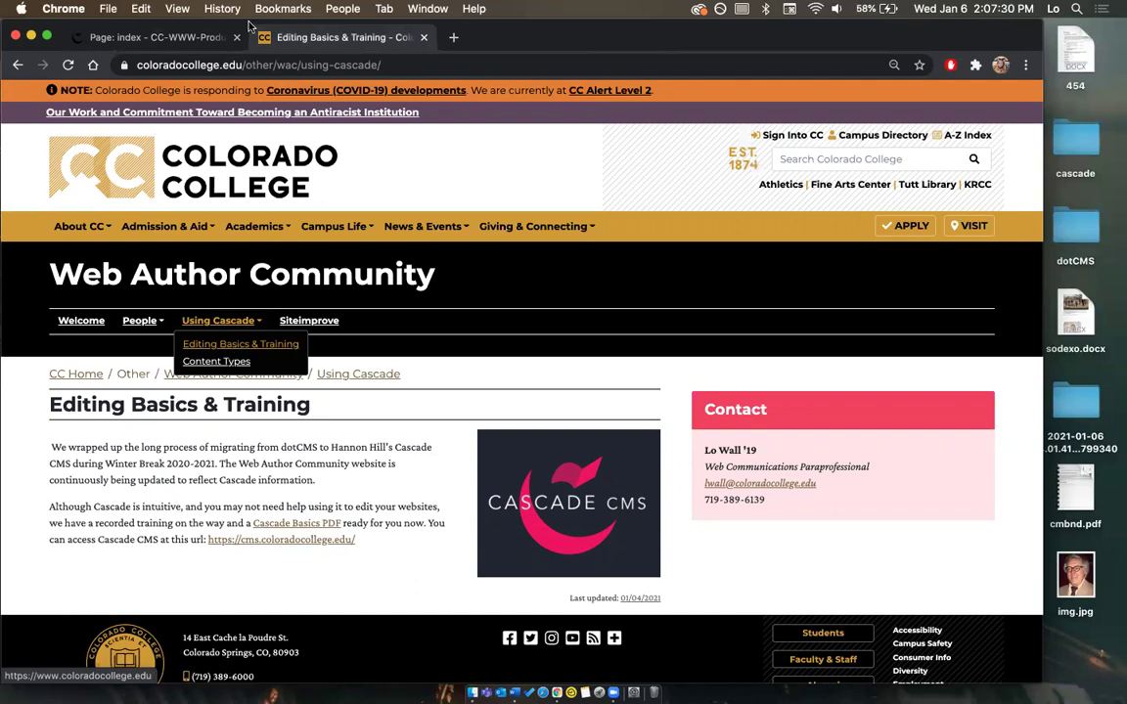
click(161, 37)
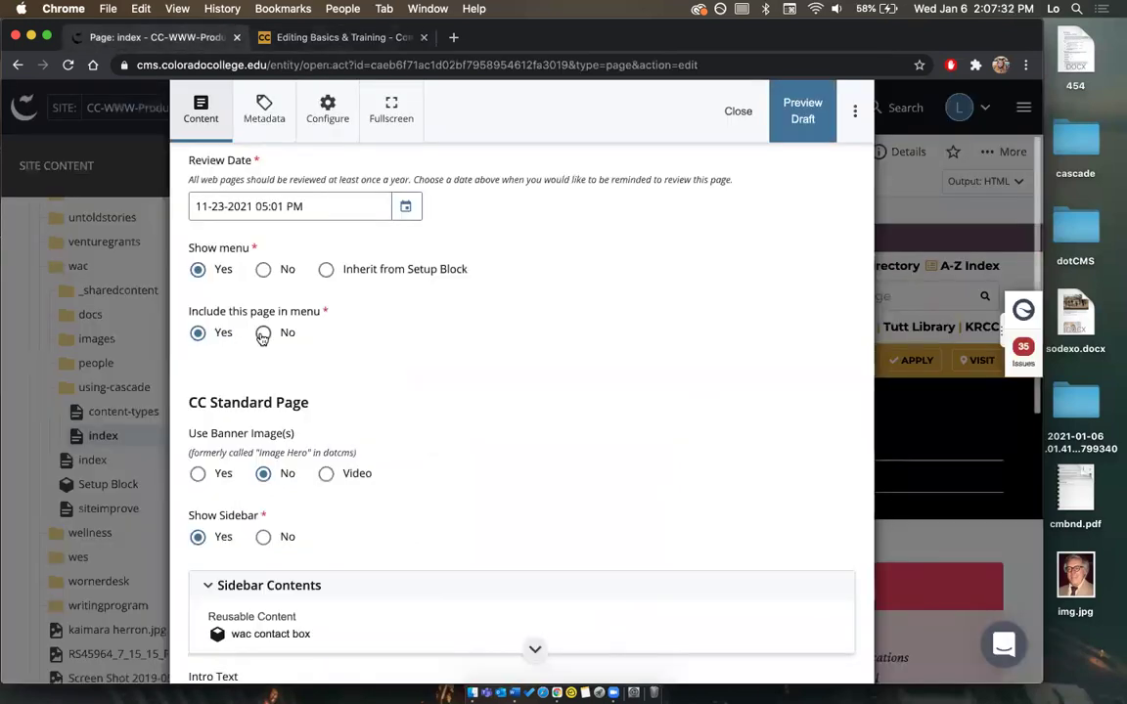
click(266, 35)
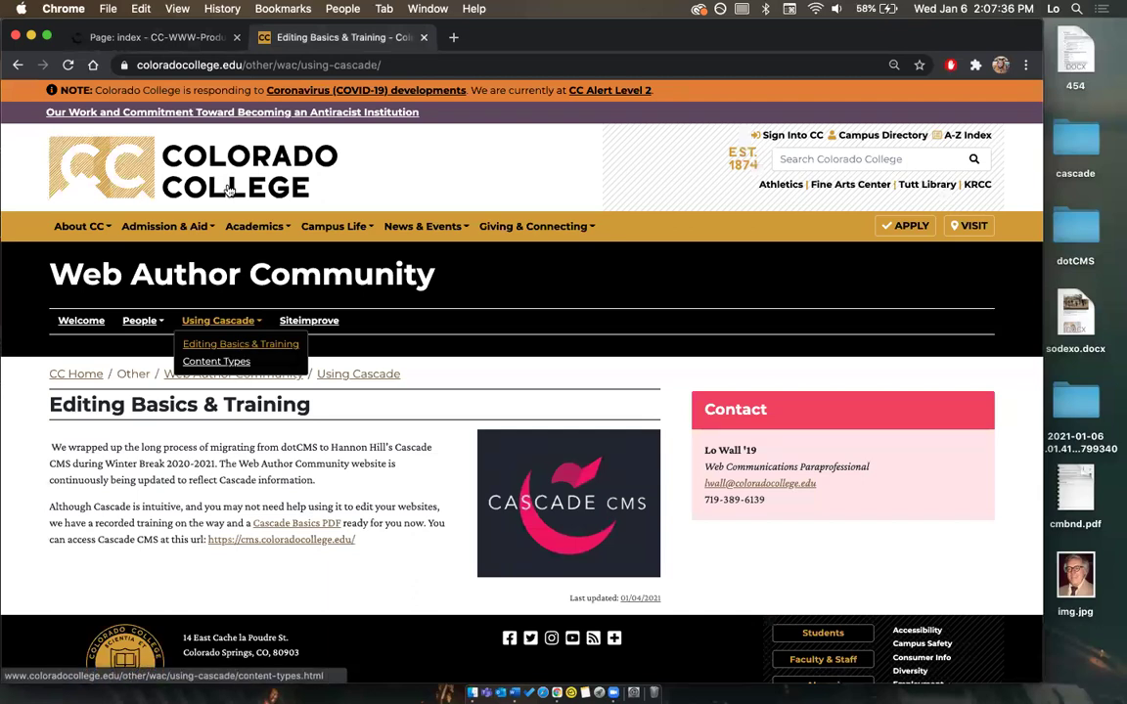
click(161, 36)
click(283, 38)
click(176, 41)
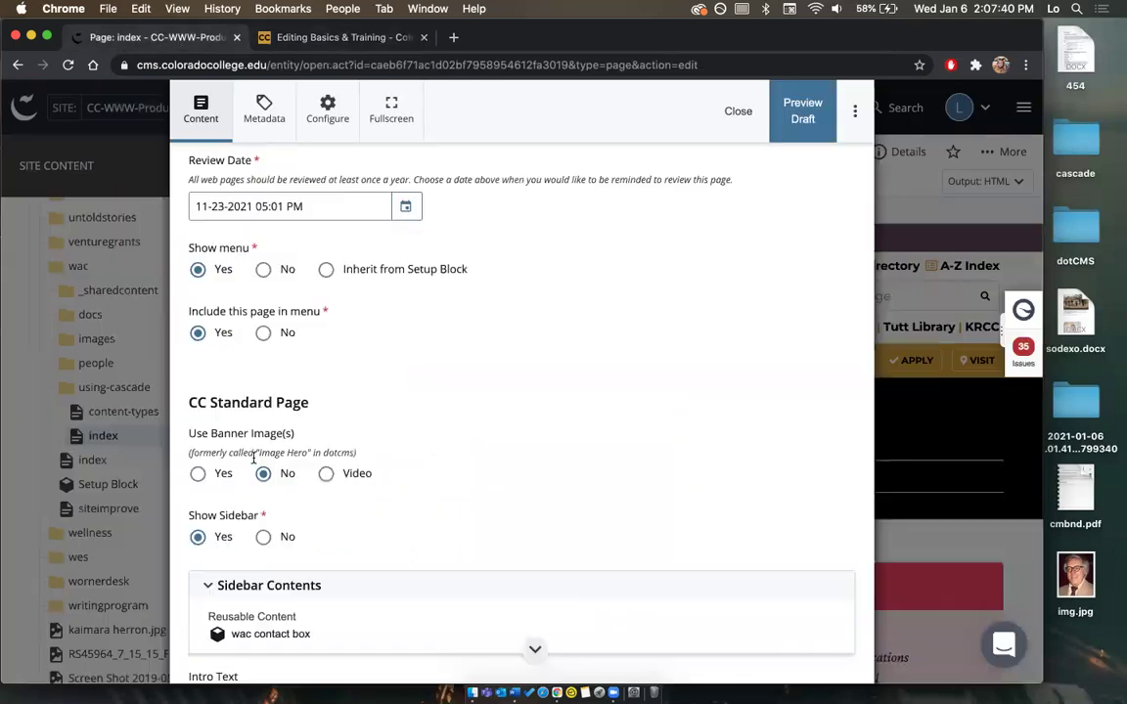
click(318, 36)
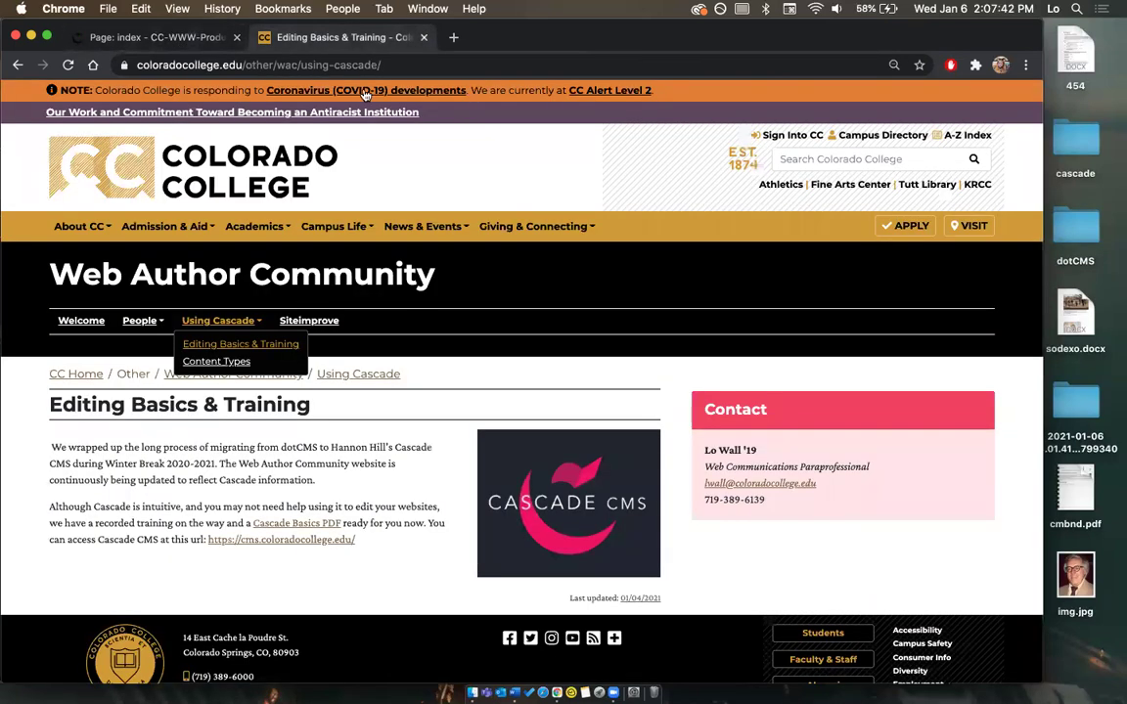
click(152, 324)
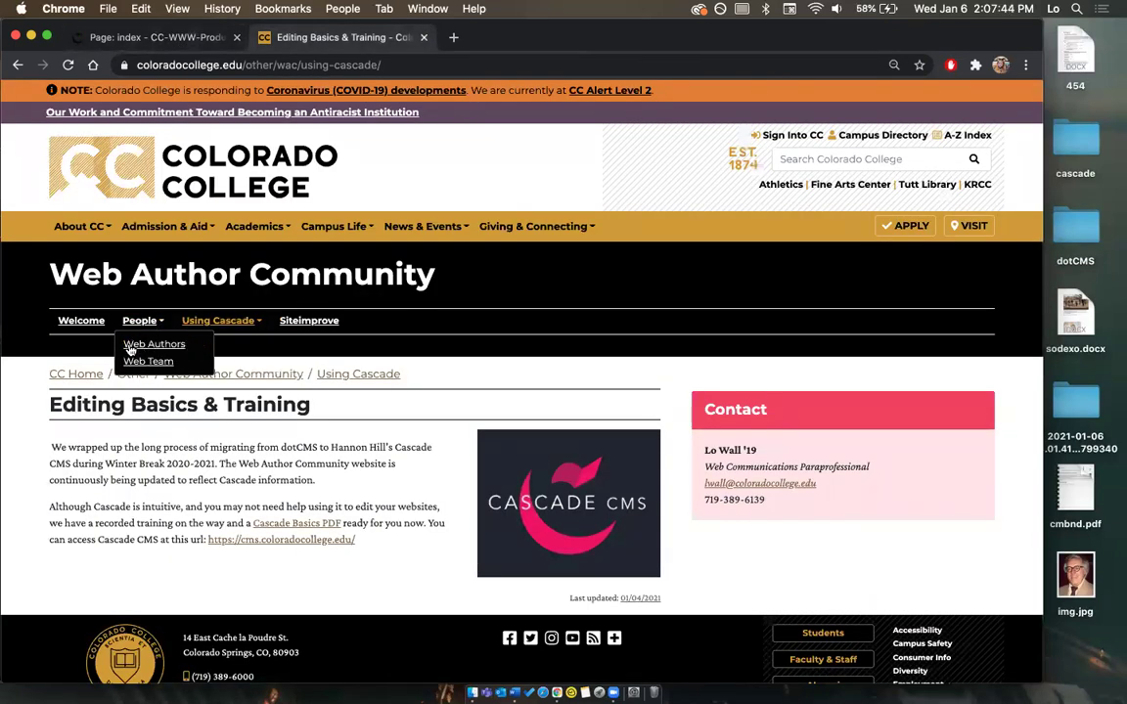
Return to the page editor from the live Using Cascade submenu and examine the "Use Banner Image(s)" options under CC Standard Page.
click(224, 323)
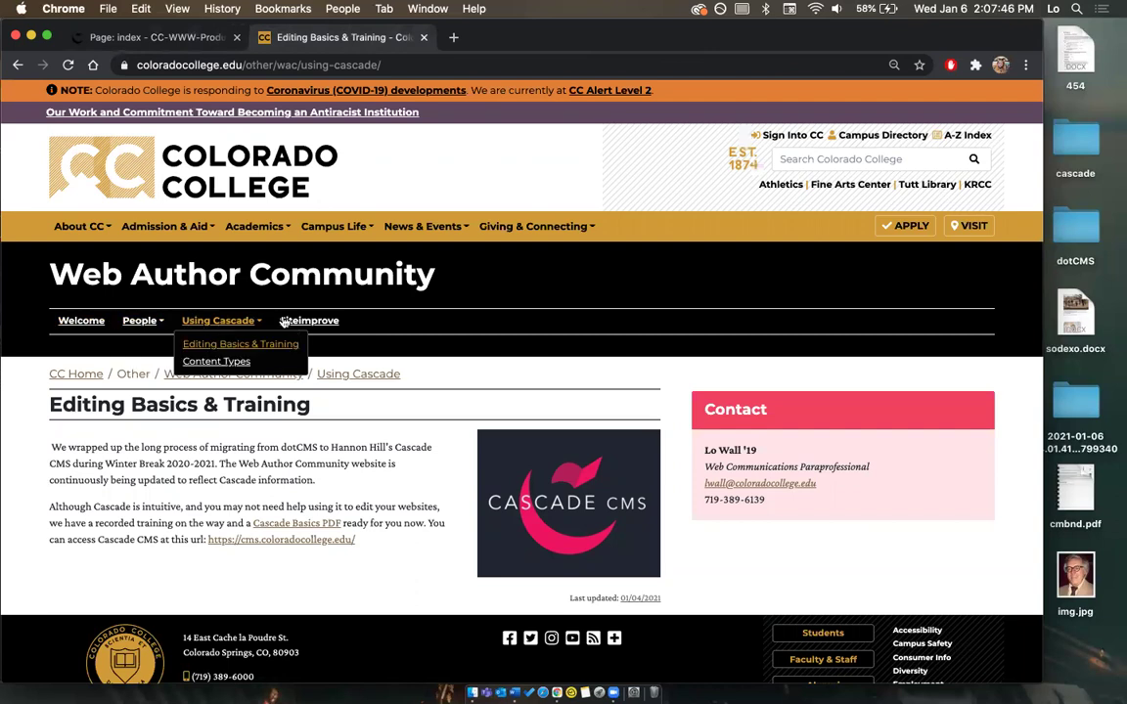
click(166, 39)
scroll(278, 451, down, 4)
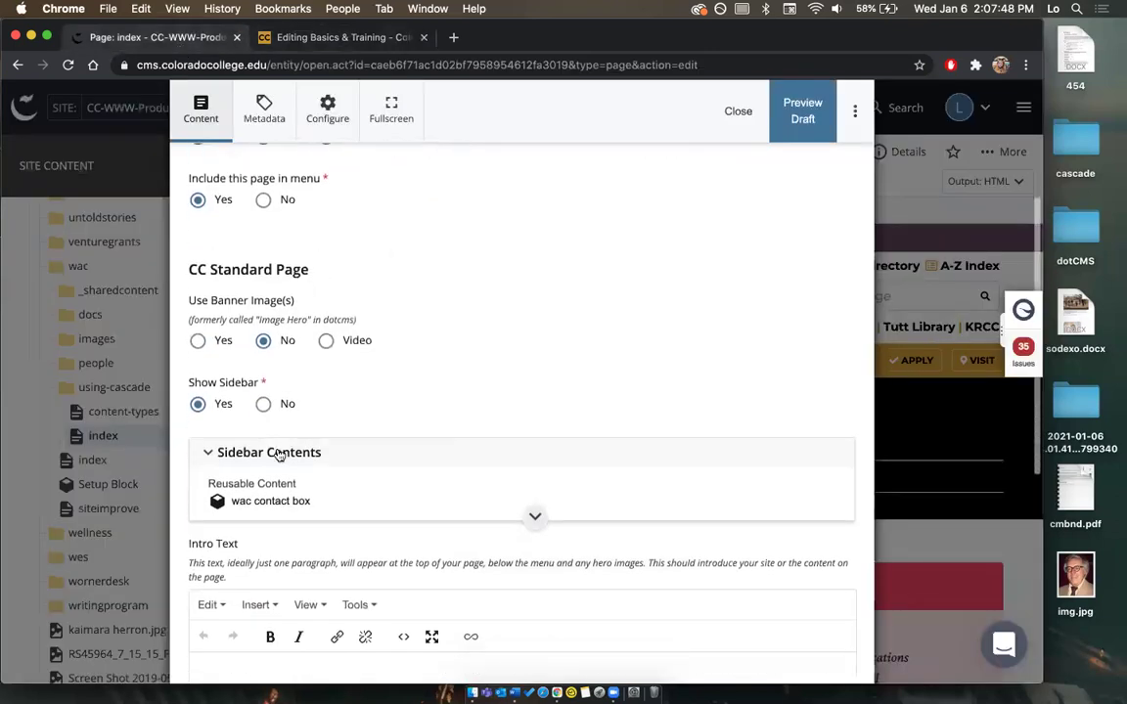
scroll(307, 338, down, 1)
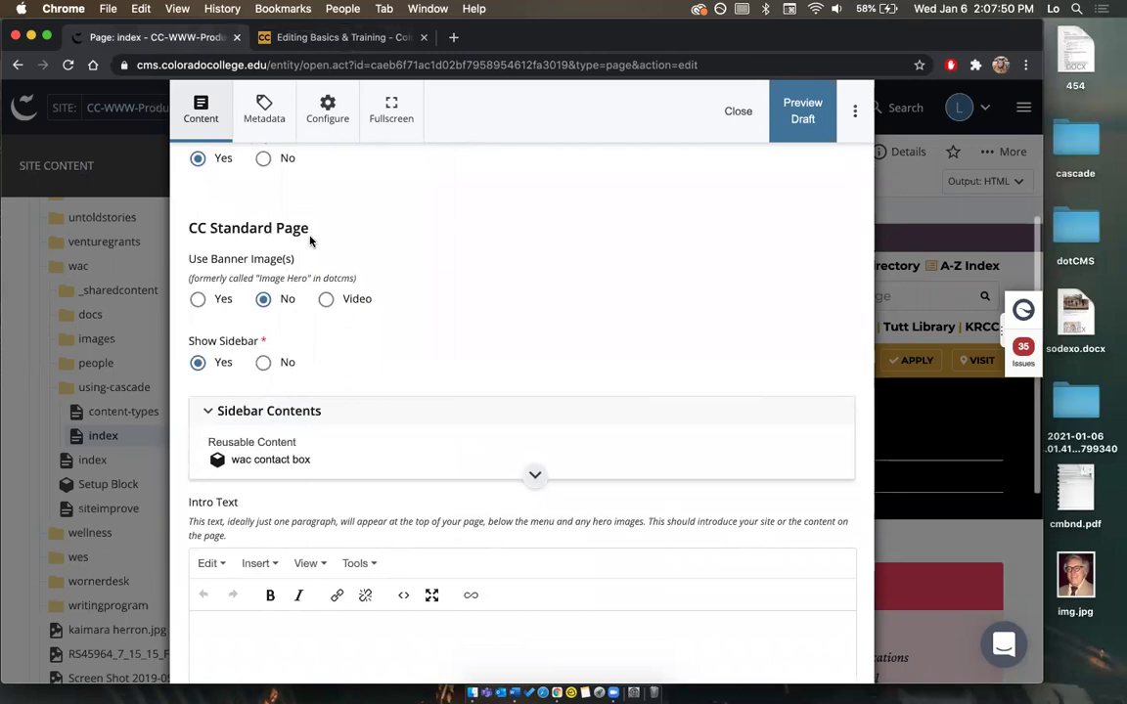
scroll(310, 242, down, 1)
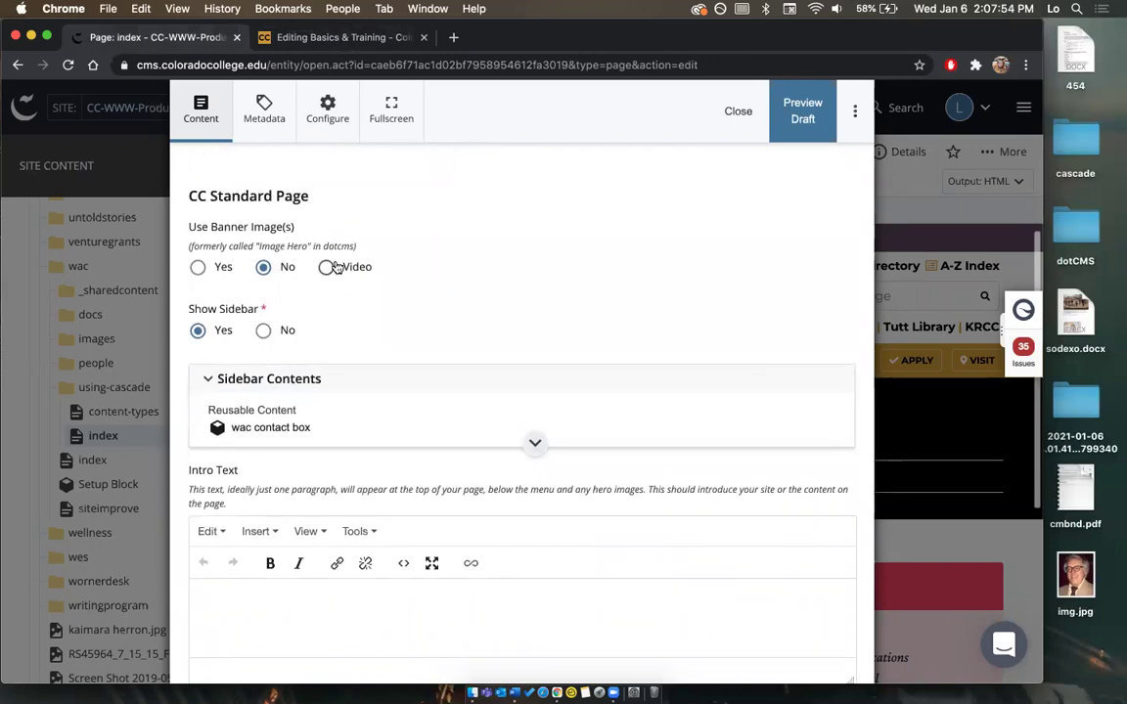
scroll(313, 283, down, 1)
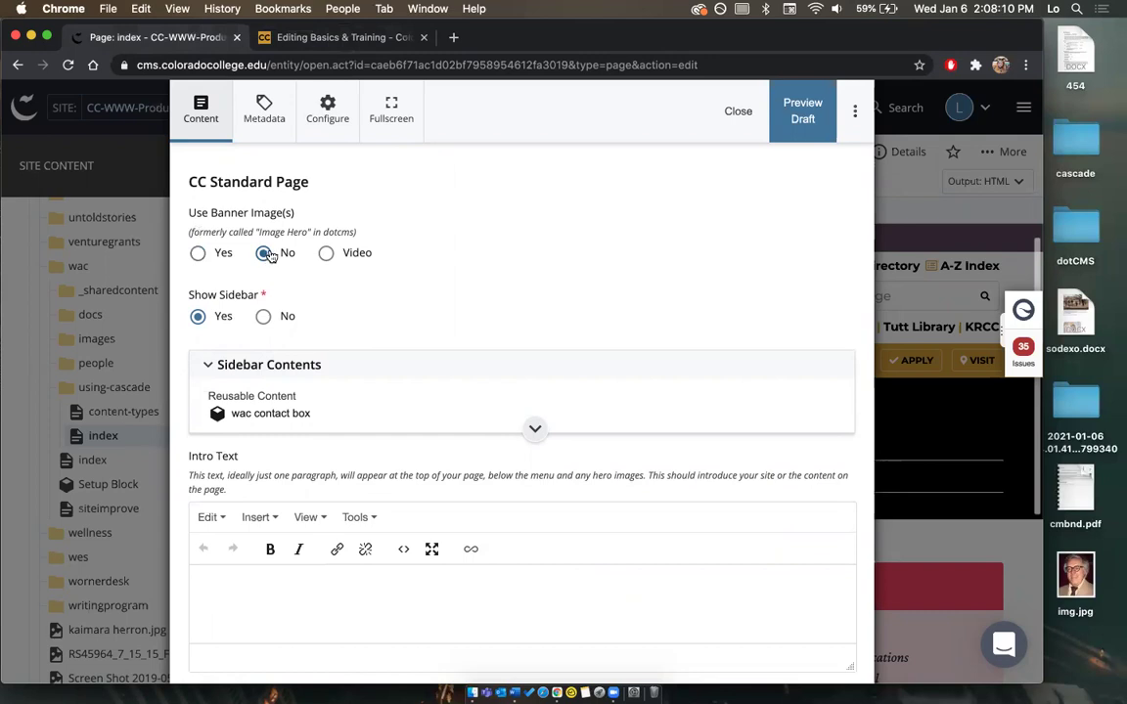
scroll(328, 278, down, 2)
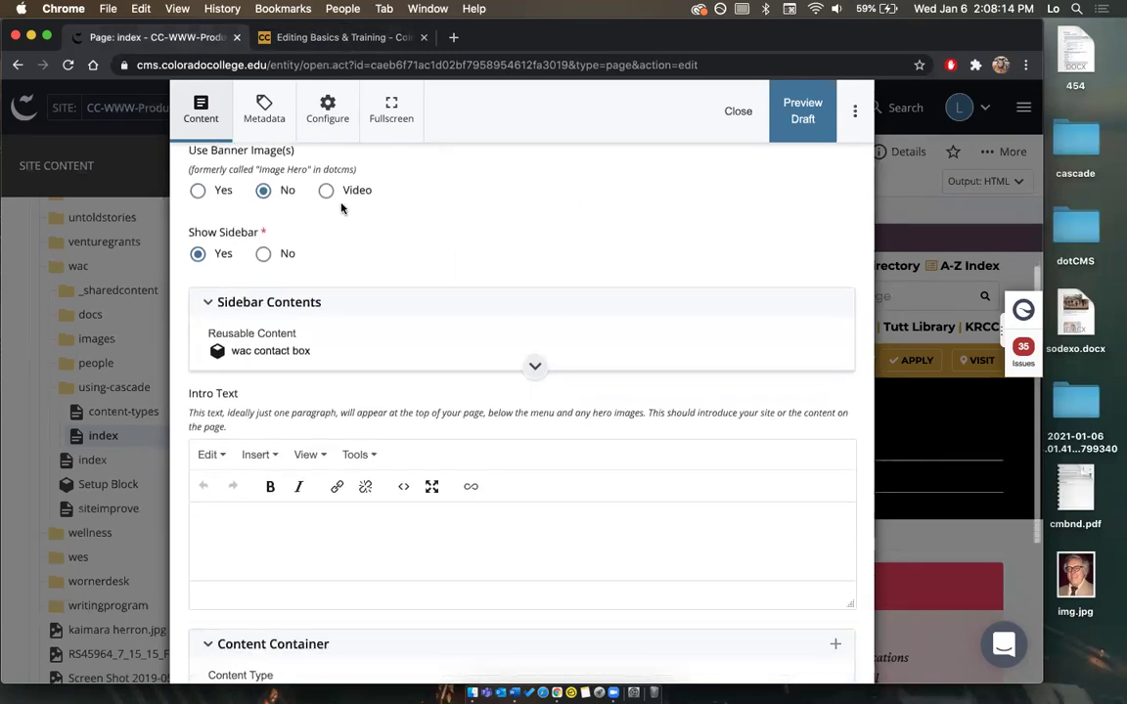
scroll(308, 209, up, 1)
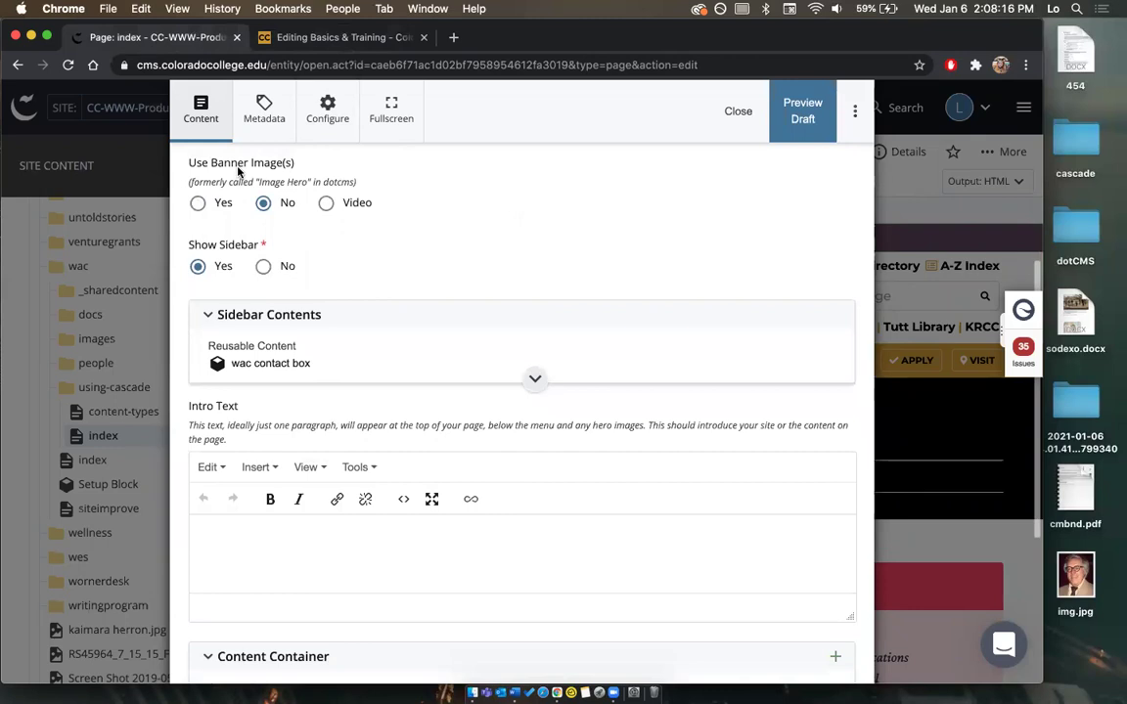
Compare the "Show Sidebar" and Sidebar Contents settings with the Contact box on the live Editing Basics & Training page.
scroll(231, 233, down, 1)
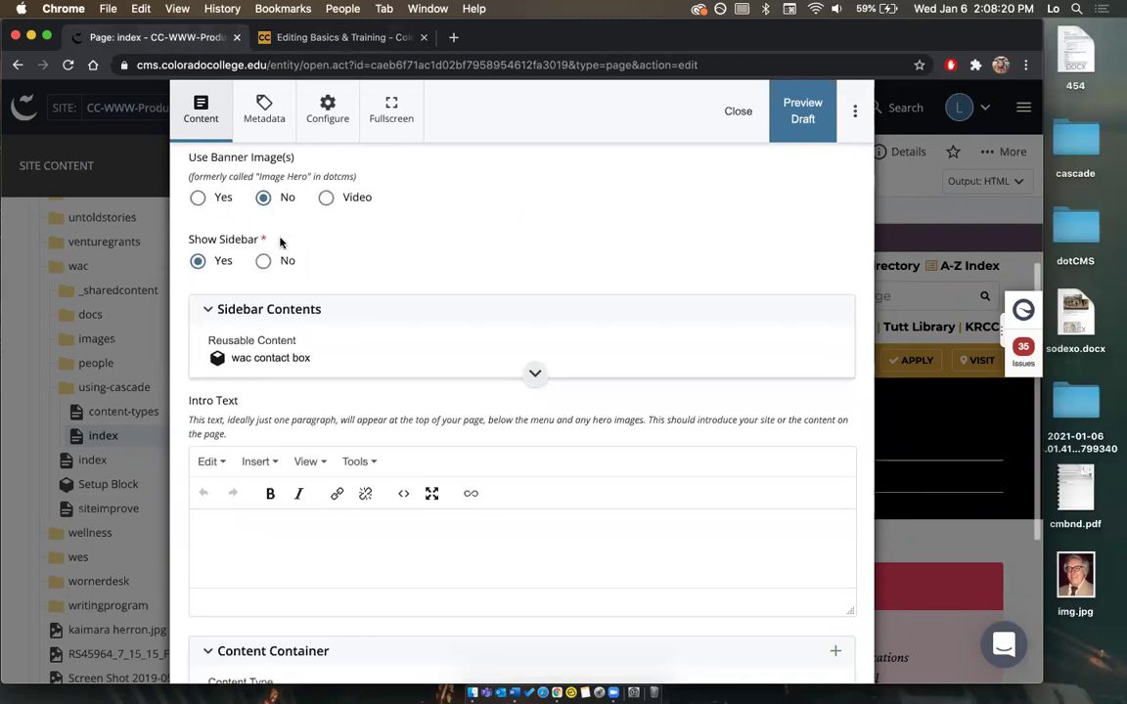
scroll(684, 377, down, 1)
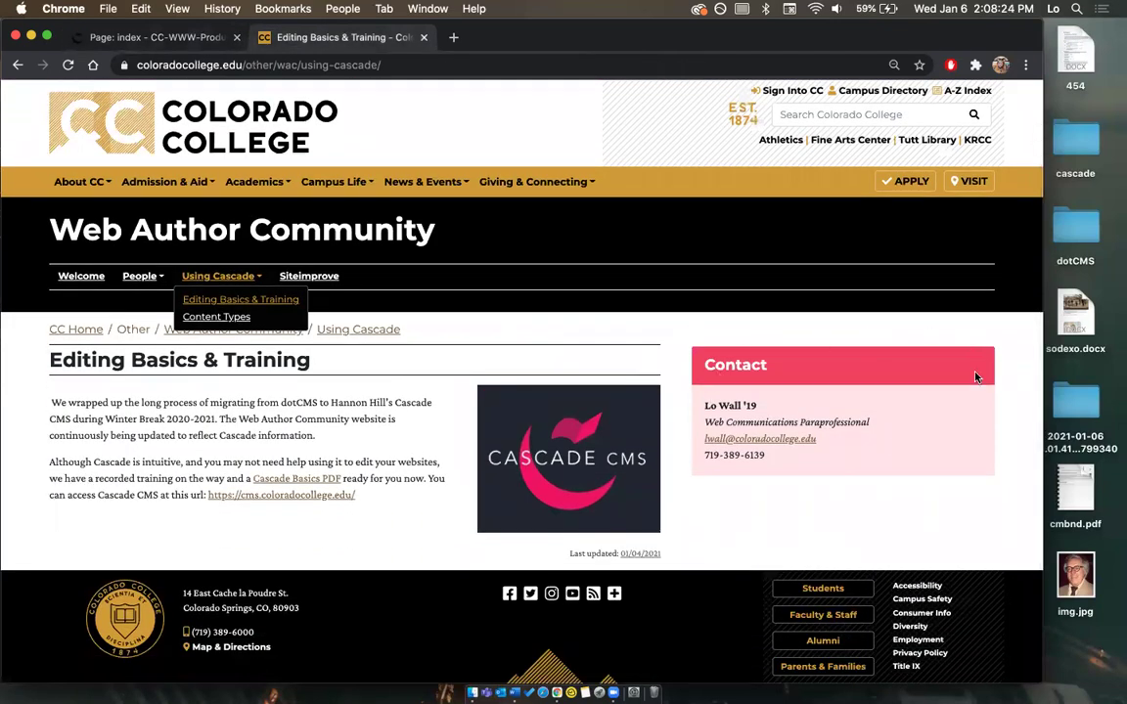
click(156, 39)
click(360, 35)
click(183, 51)
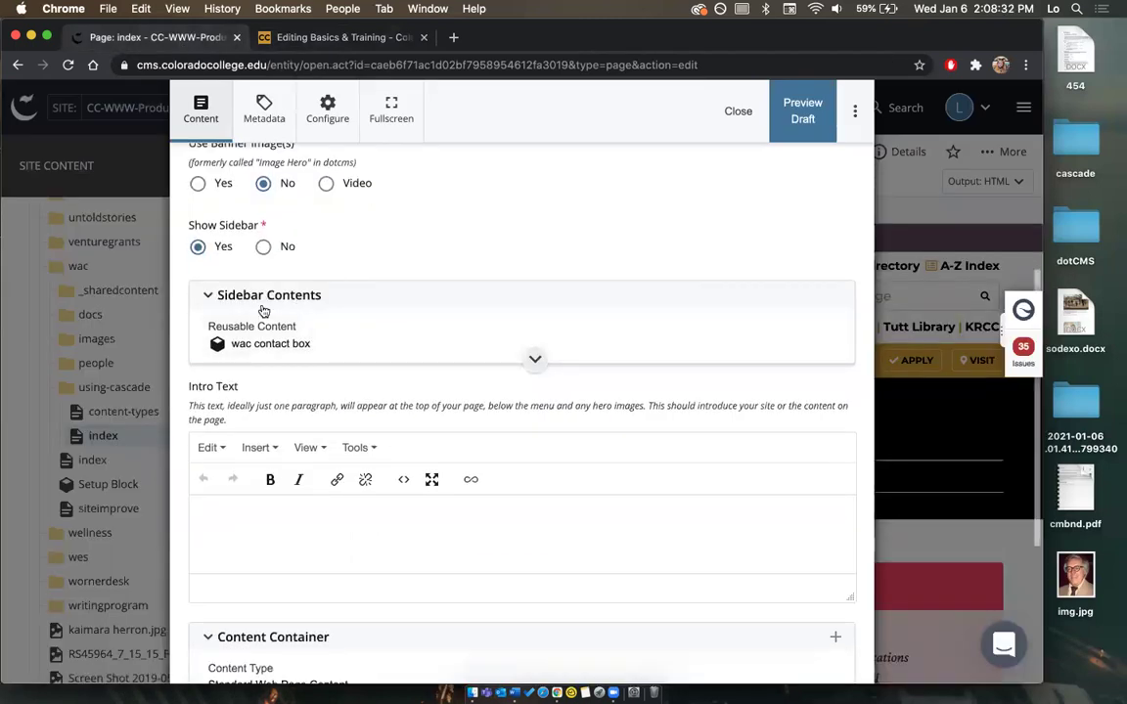
click(344, 39)
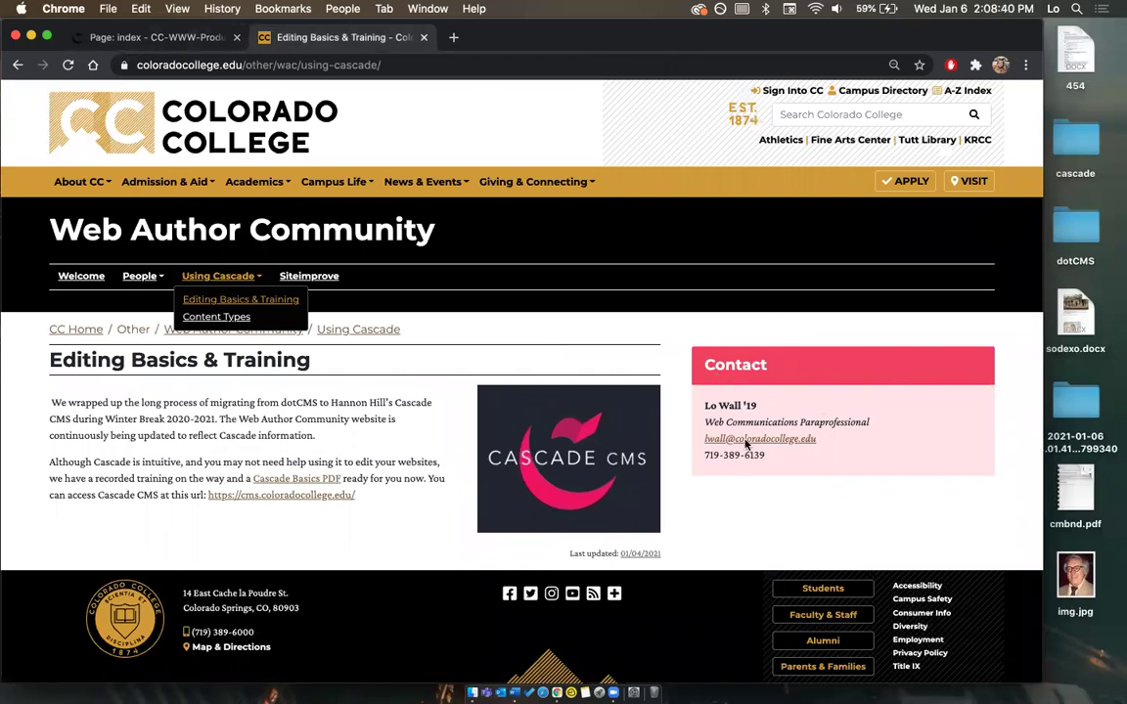
click(151, 37)
scroll(271, 347, up, 1)
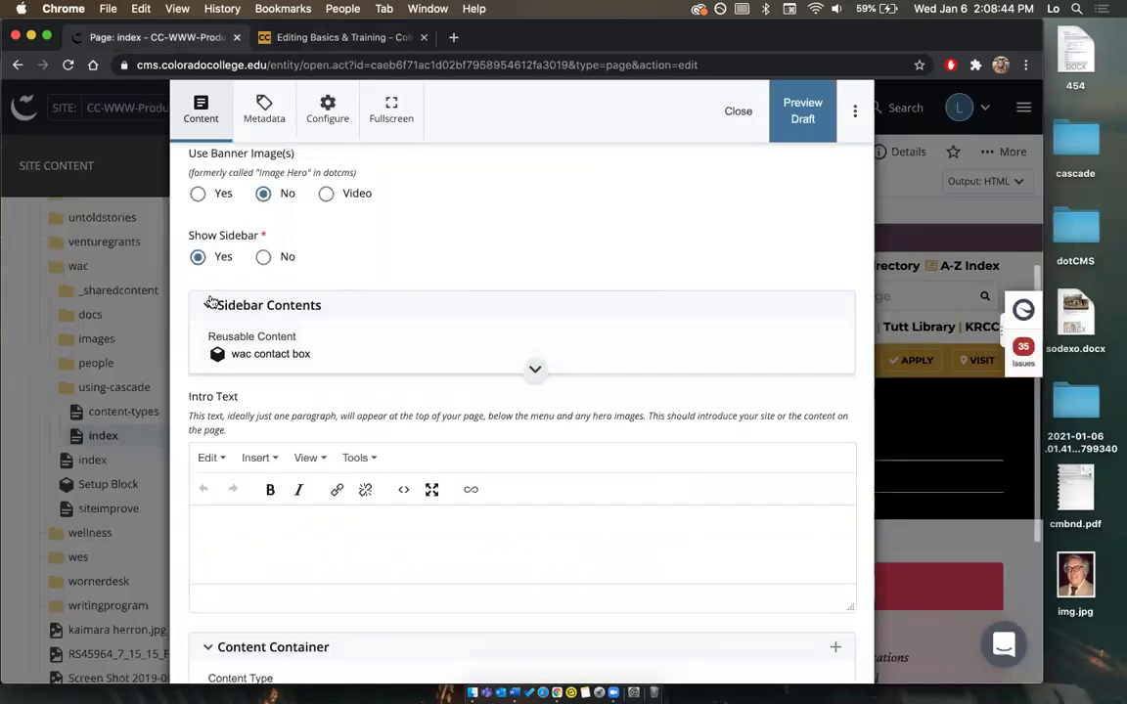
Close the page editor and open the "_sharedcontent" folder inside the "wac" folder.
click(733, 116)
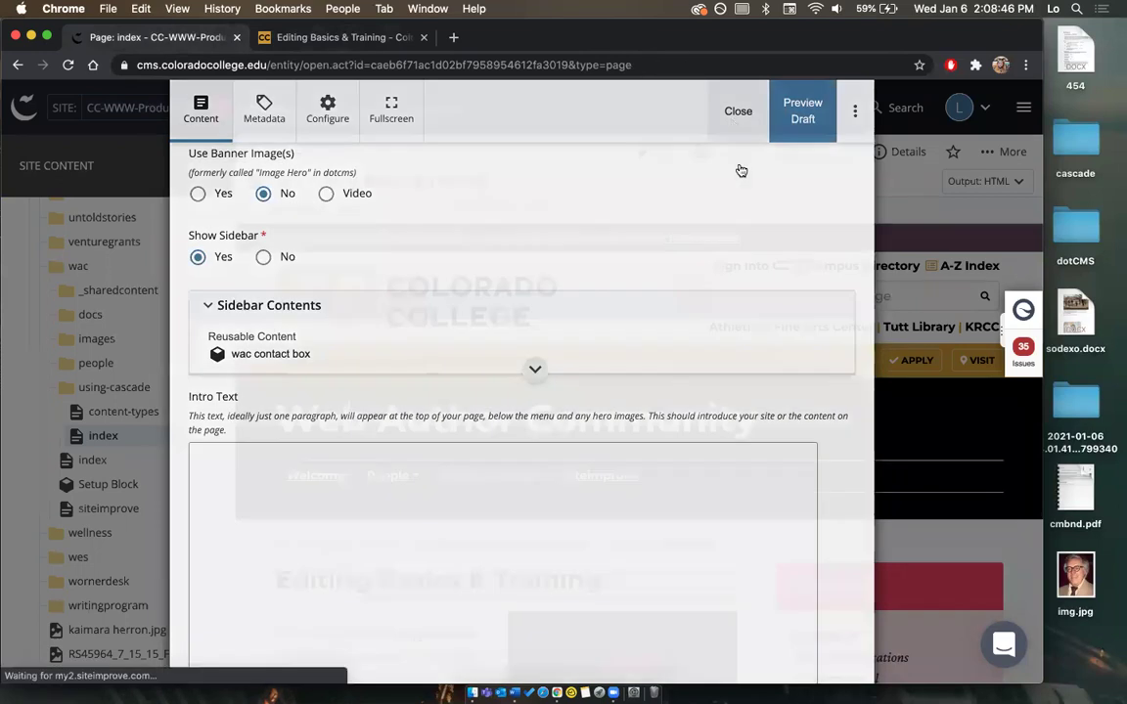
scroll(108, 306, up, 1)
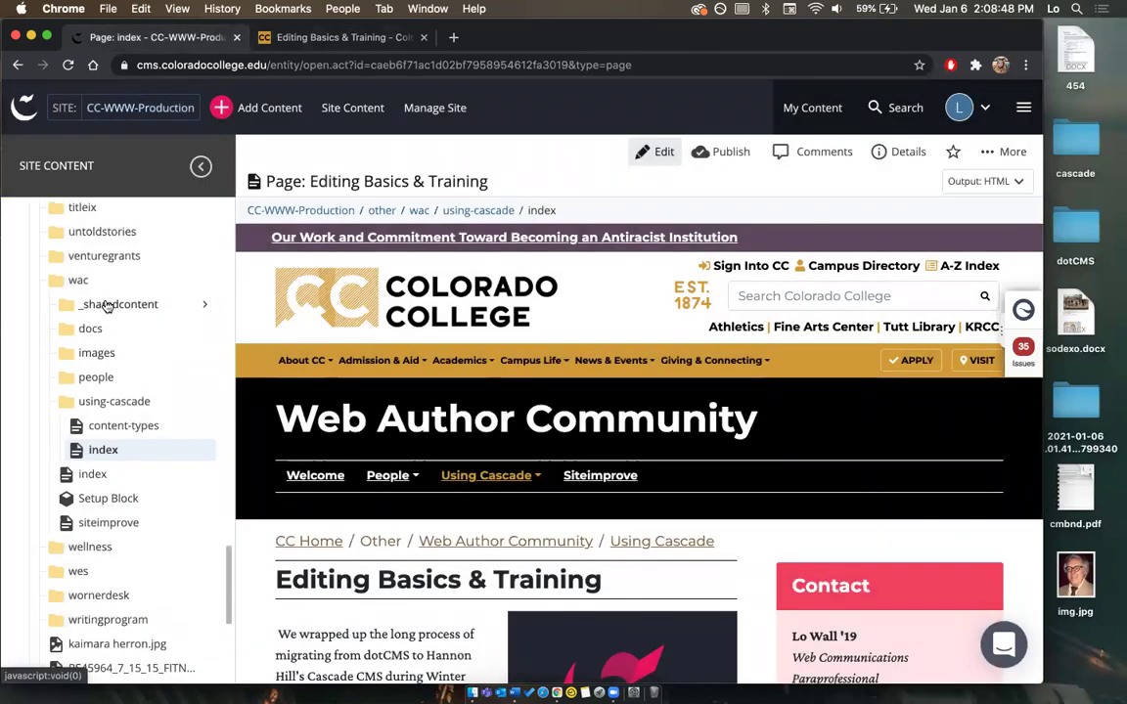
click(132, 308)
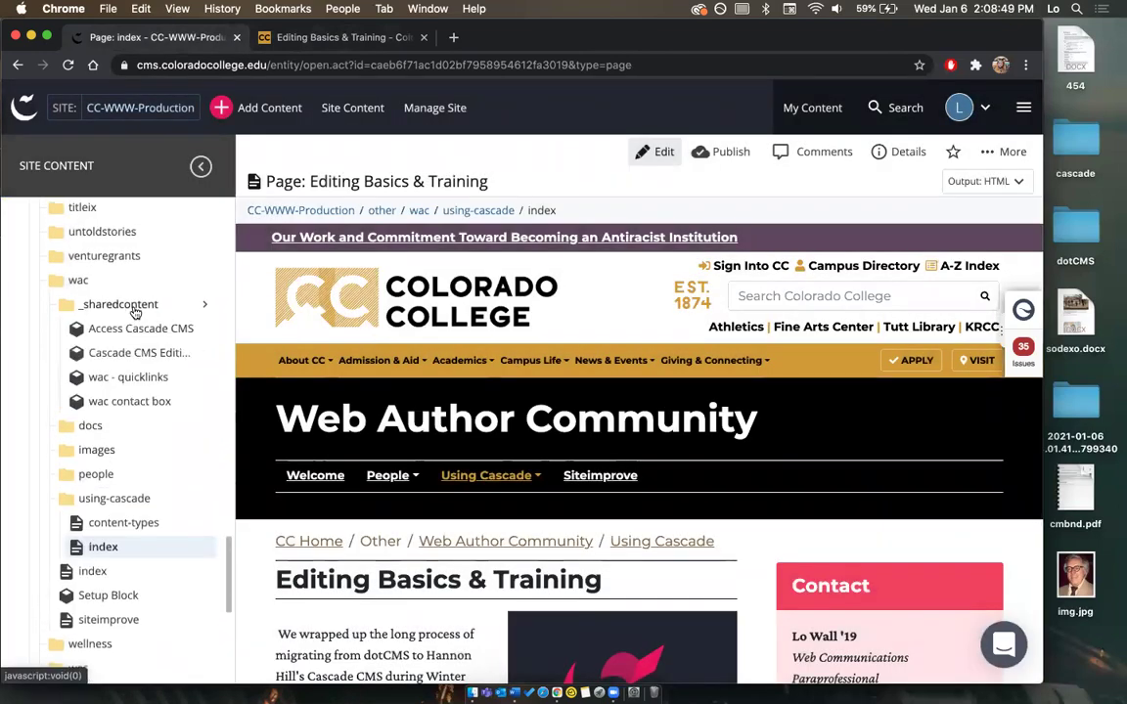
click(204, 309)
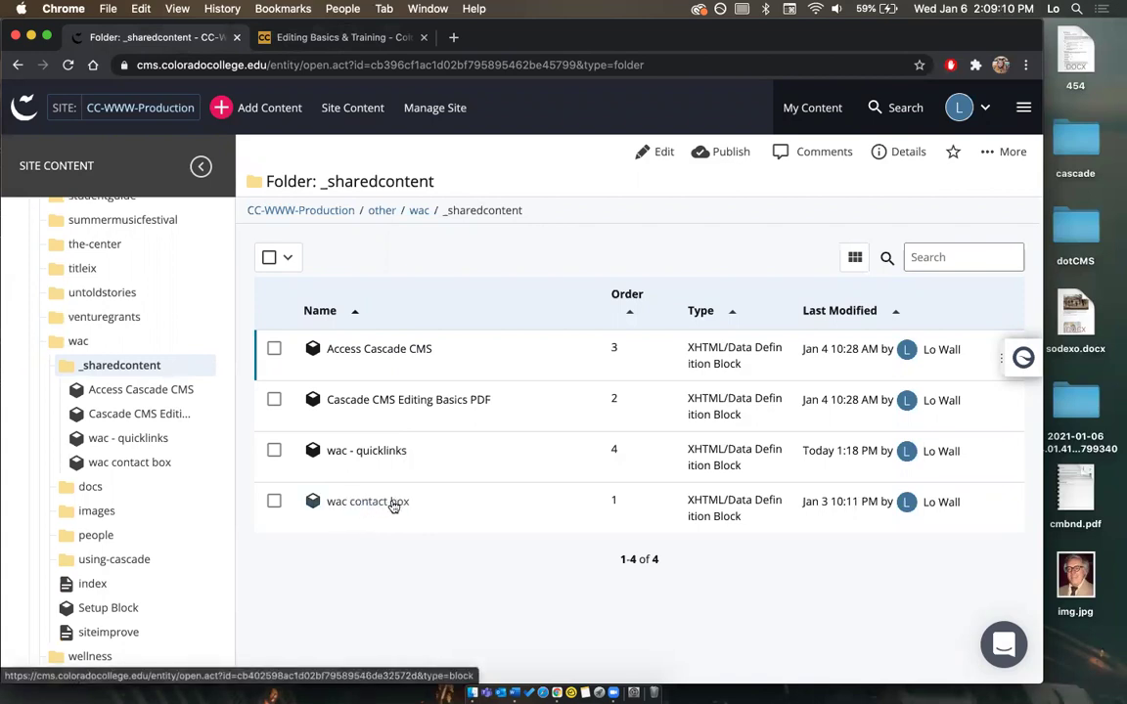
Check the Contact box on the live page, then open the "wac contact box" block for editing and expand its Card section.
click(313, 41)
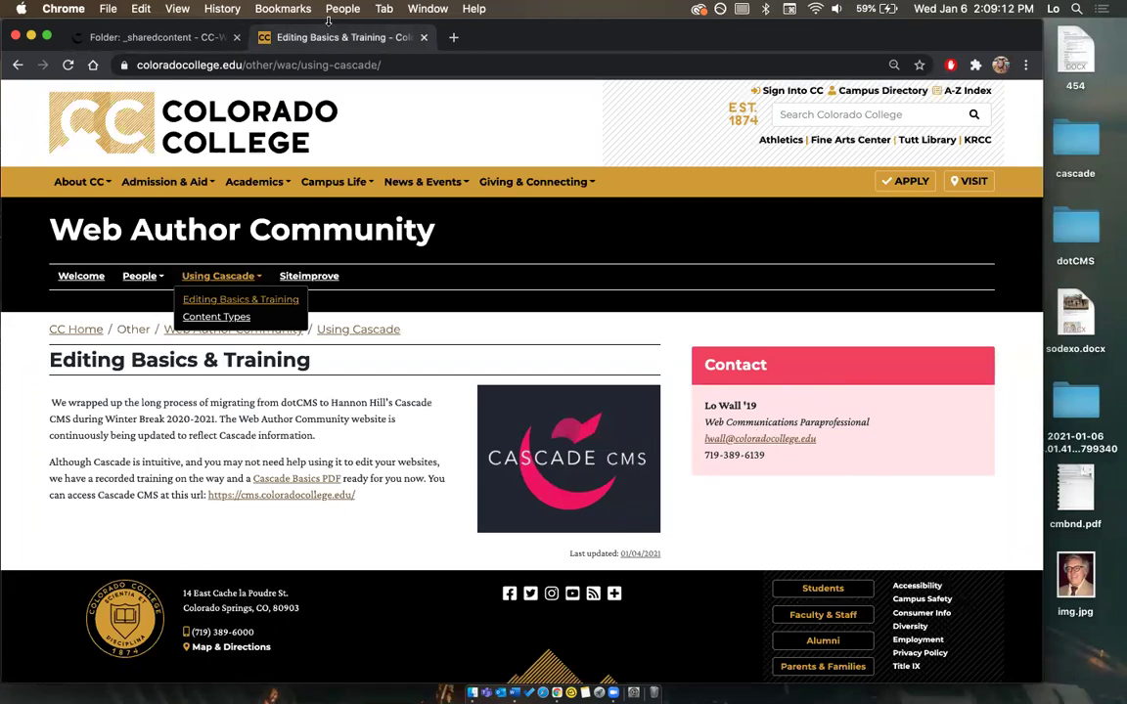
click(215, 37)
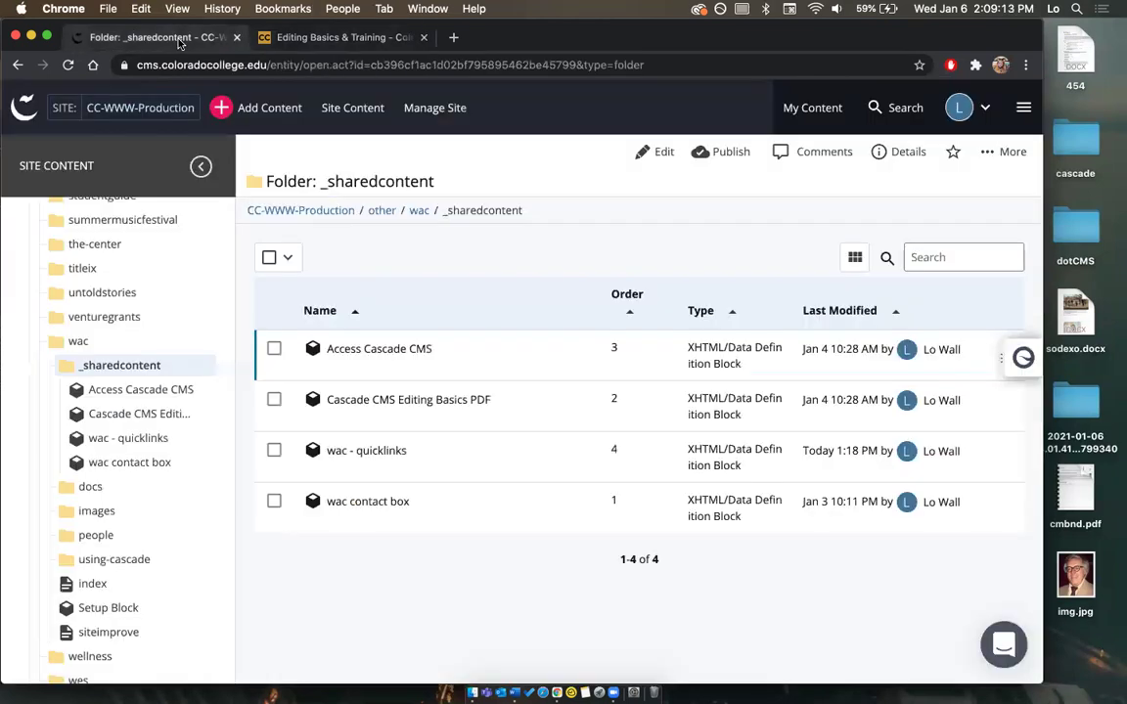
click(373, 502)
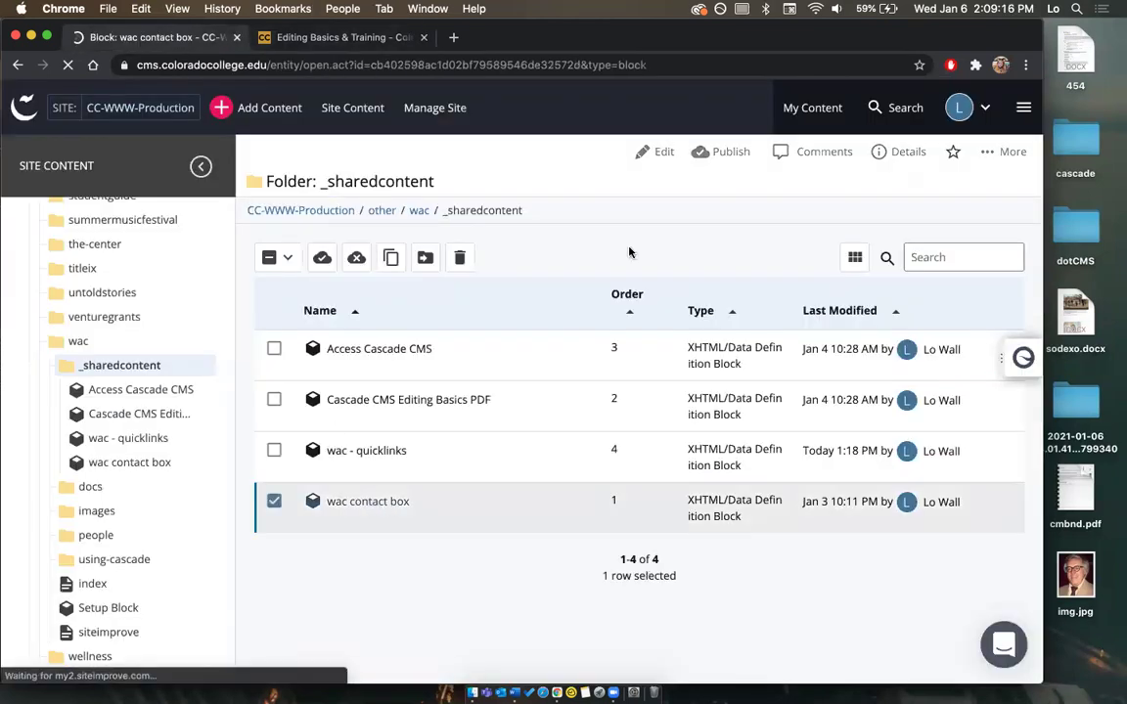
click(740, 151)
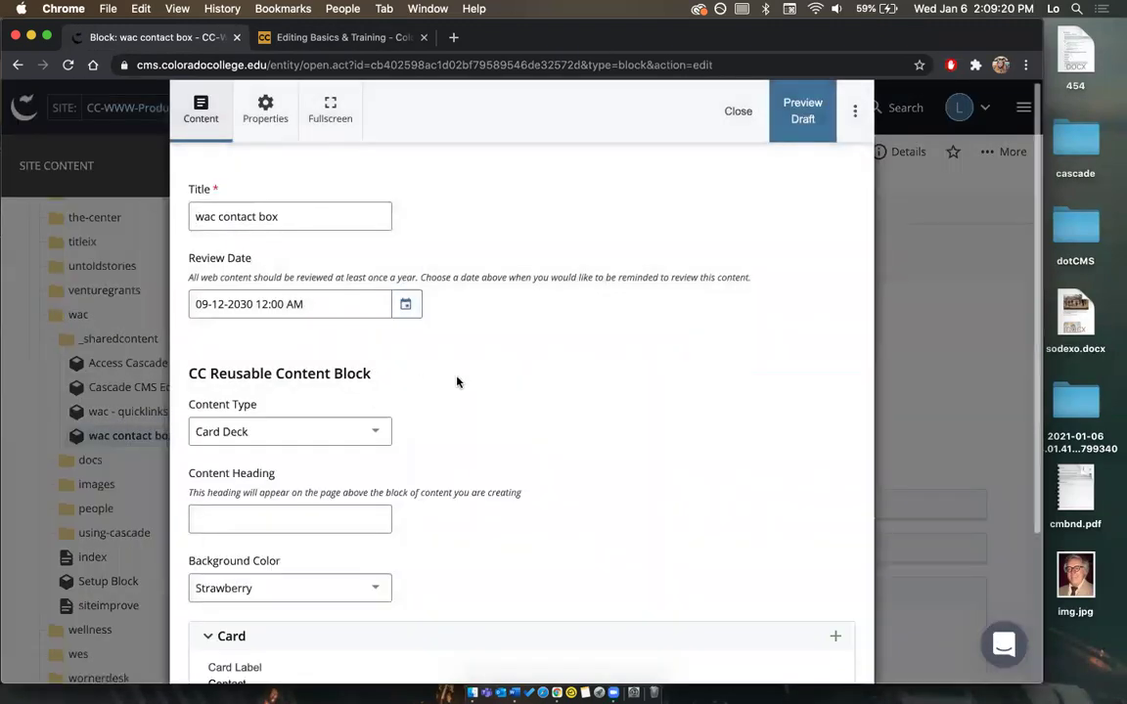
scroll(455, 382, down, 3)
click(404, 490)
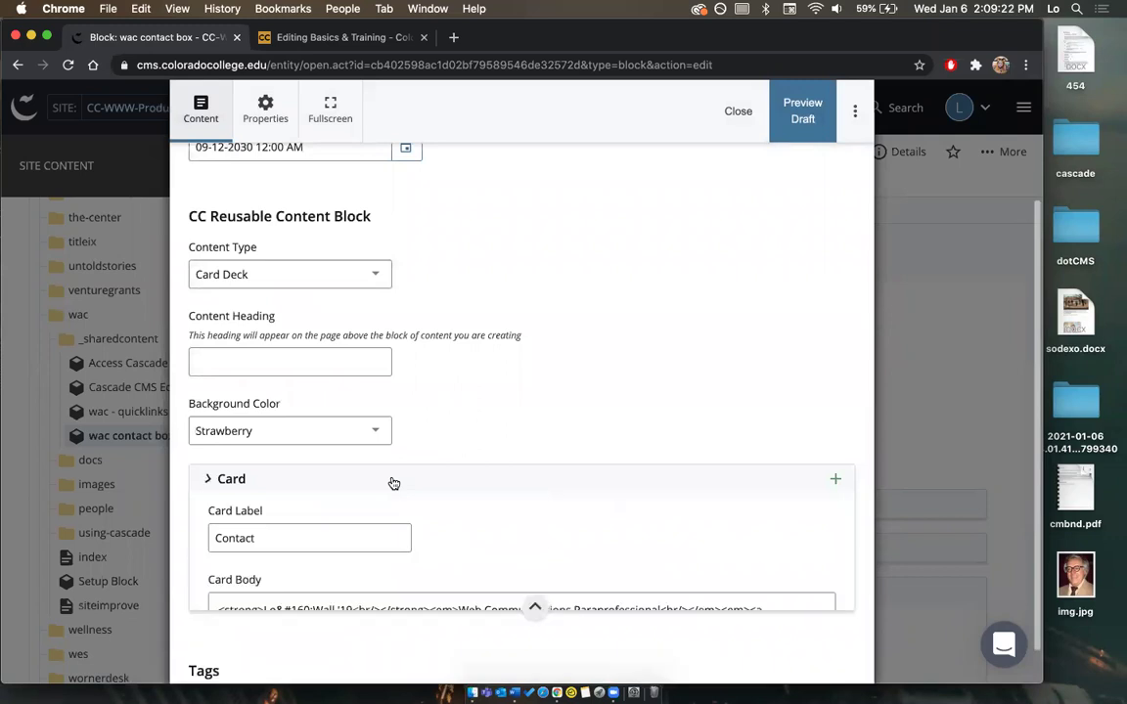
scroll(381, 538, down, 3)
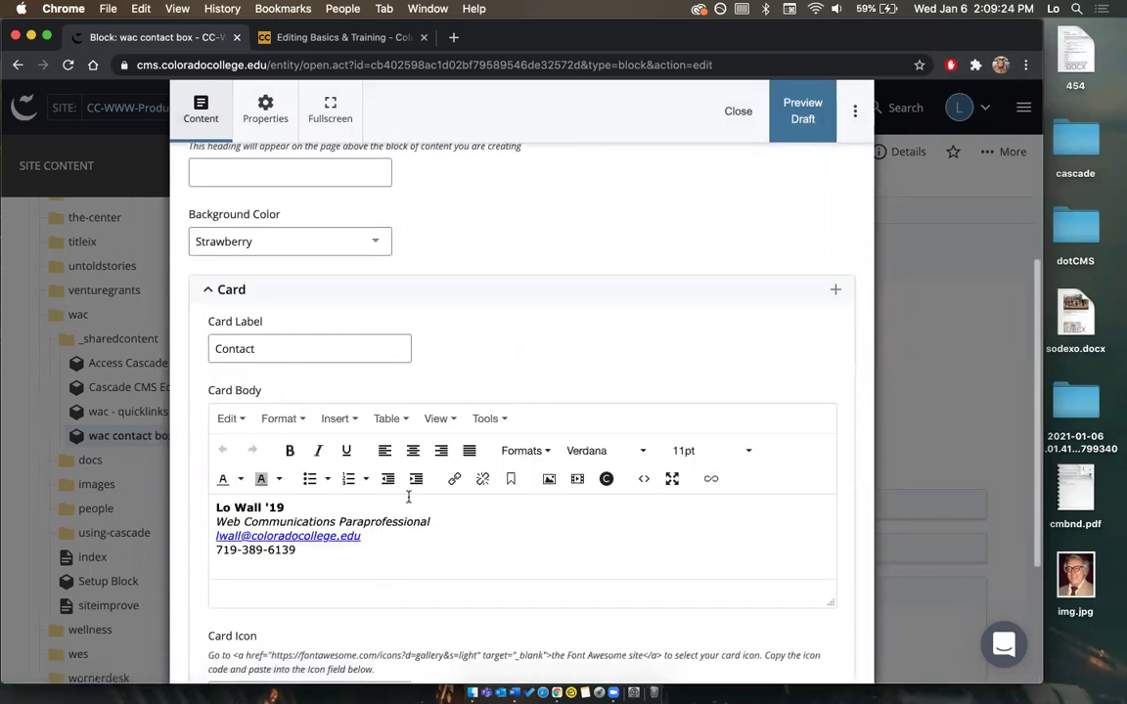
Remove the italics from the "Web Communications Paraprofessional" line in the Card Body.
drag(442, 519, 191, 525)
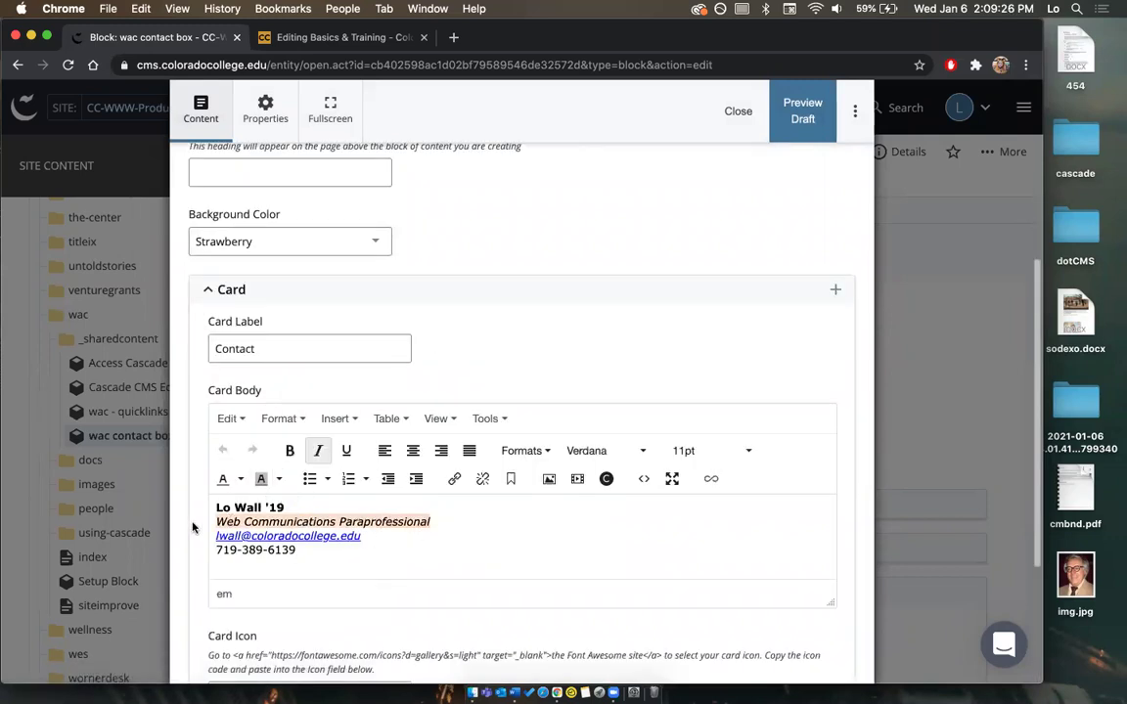
click(320, 449)
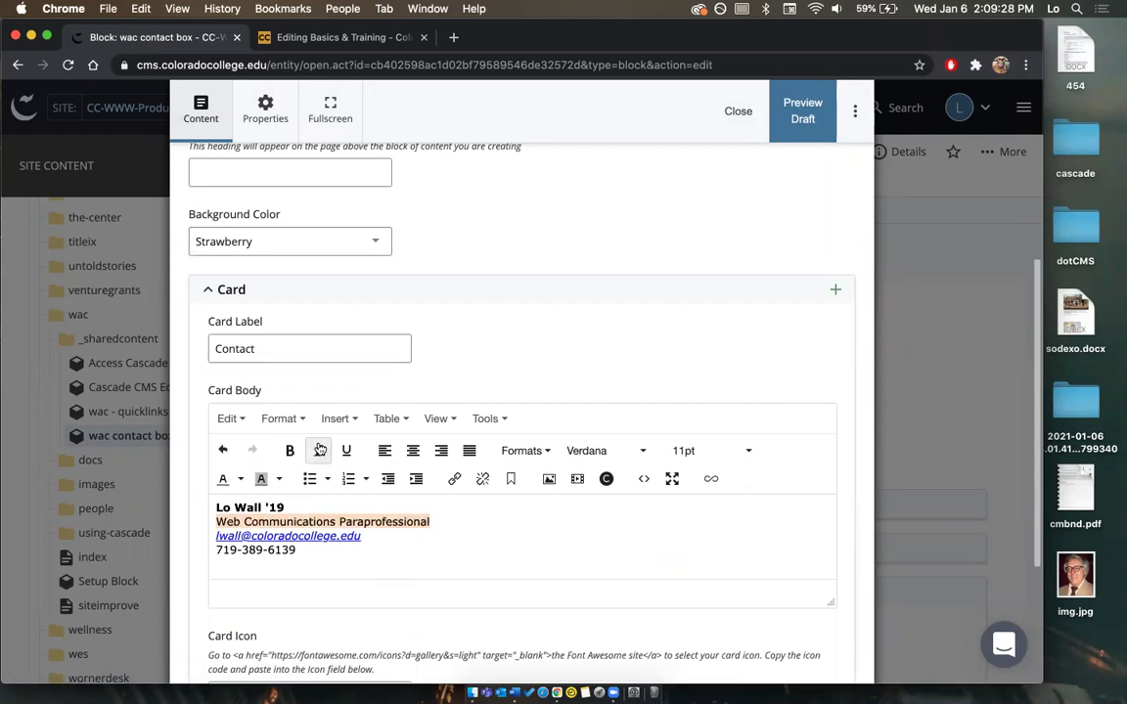
scroll(392, 389, down, 2)
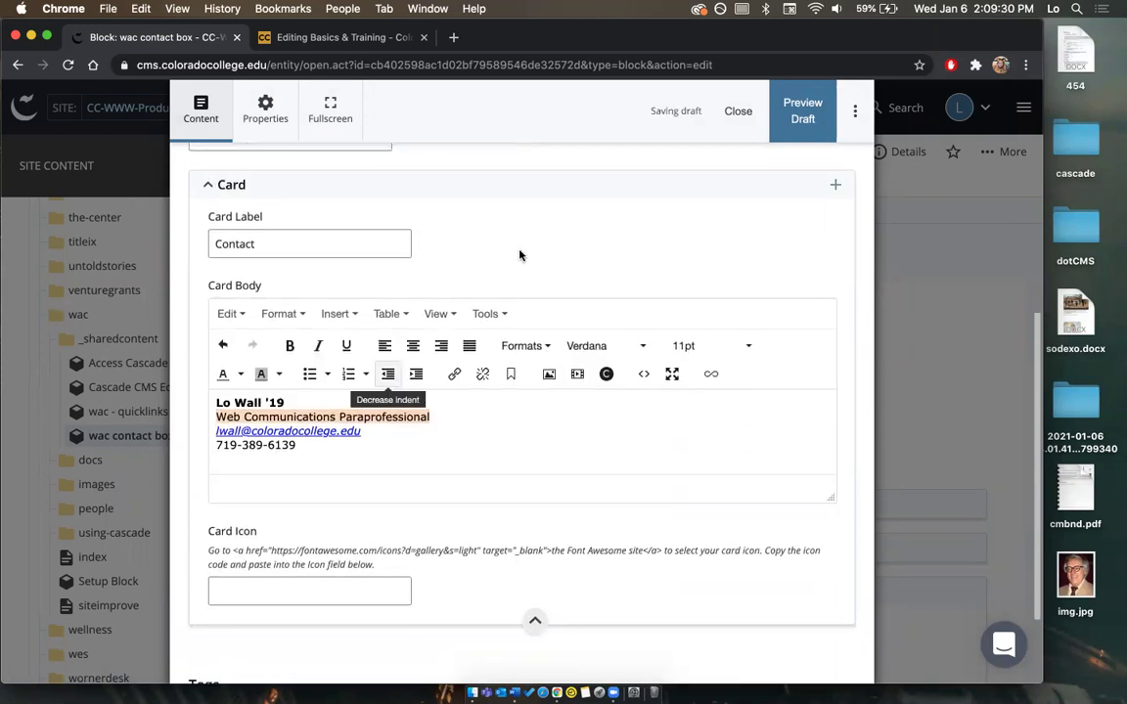
Preview the contact box draft and submit it with the comment "Updated Card Body.".
click(803, 117)
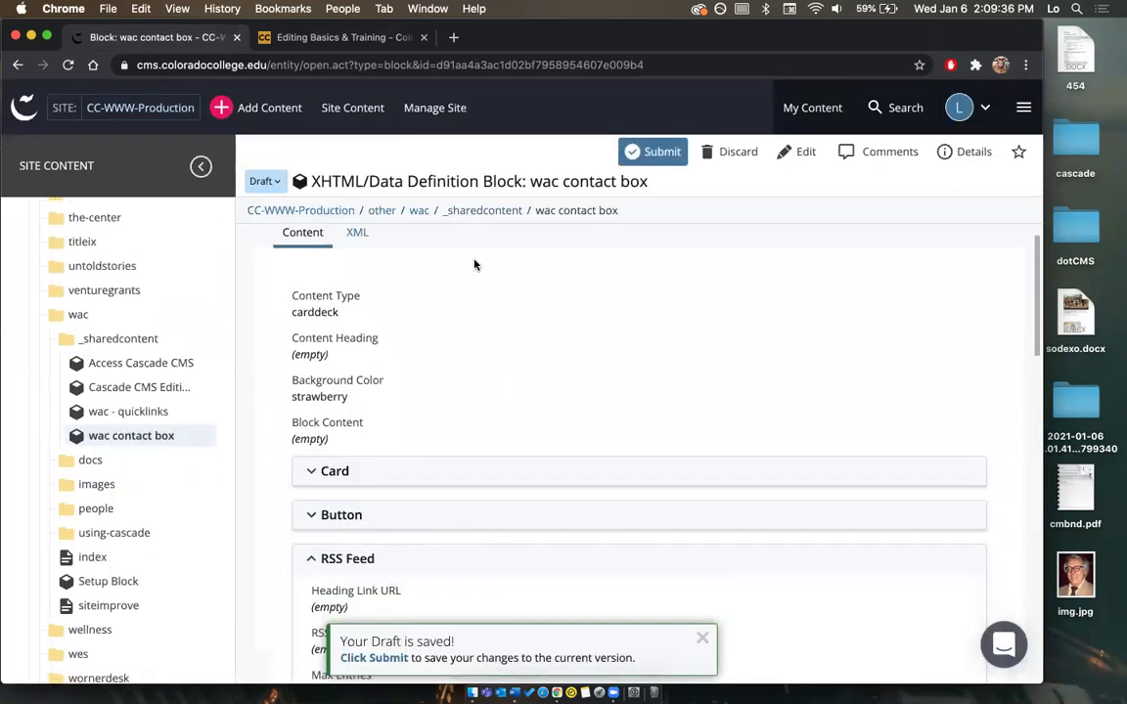
click(659, 153)
click(520, 266)
text(Updated Card Body.)
click(405, 329)
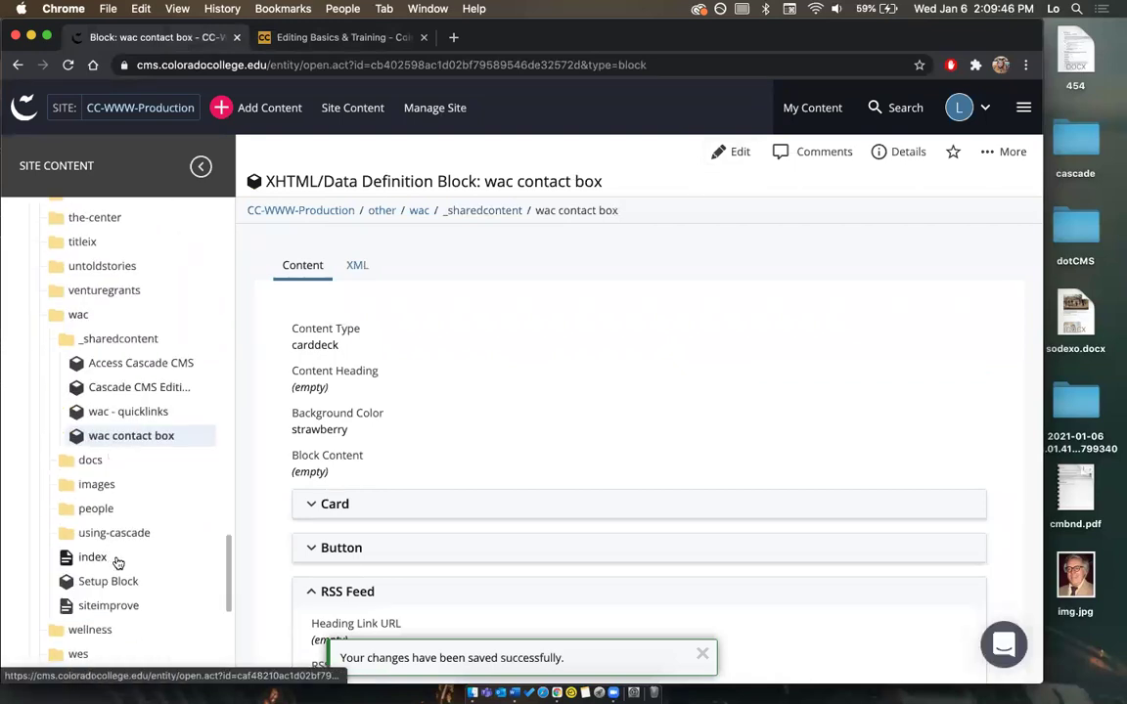
Open the "index" page of the "using-cascade" folder and check the Contact box's formatting in its preview.
scroll(137, 526, down, 1)
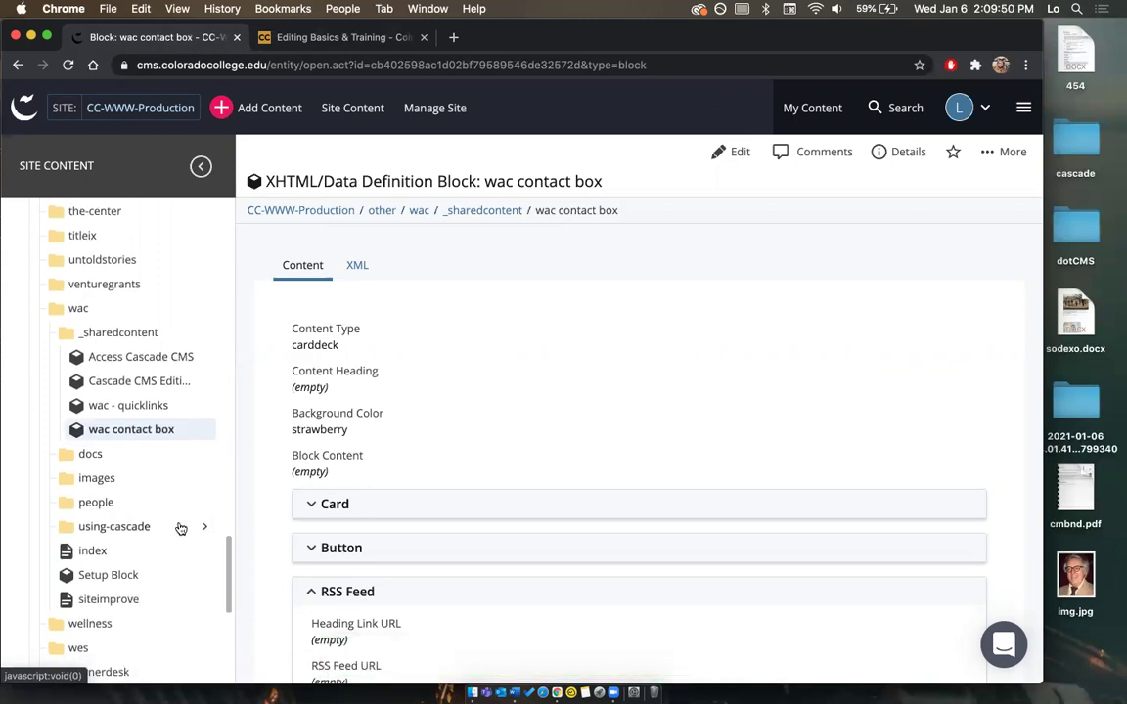
click(171, 531)
scroll(146, 543, down, 2)
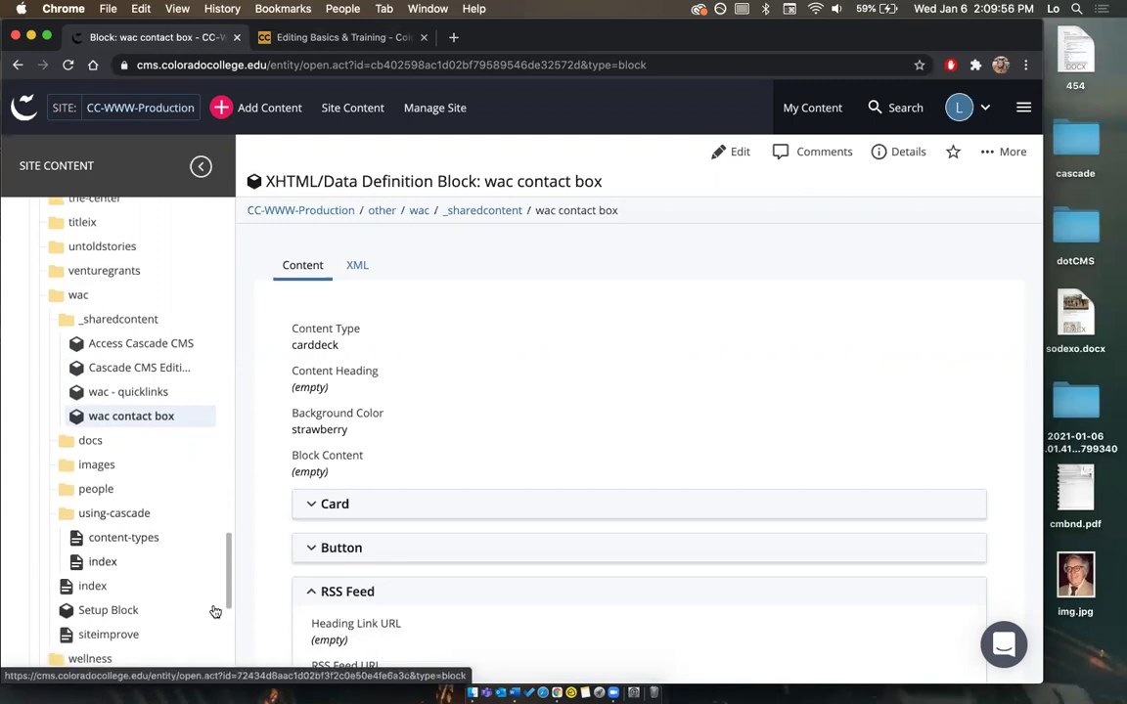
click(103, 563)
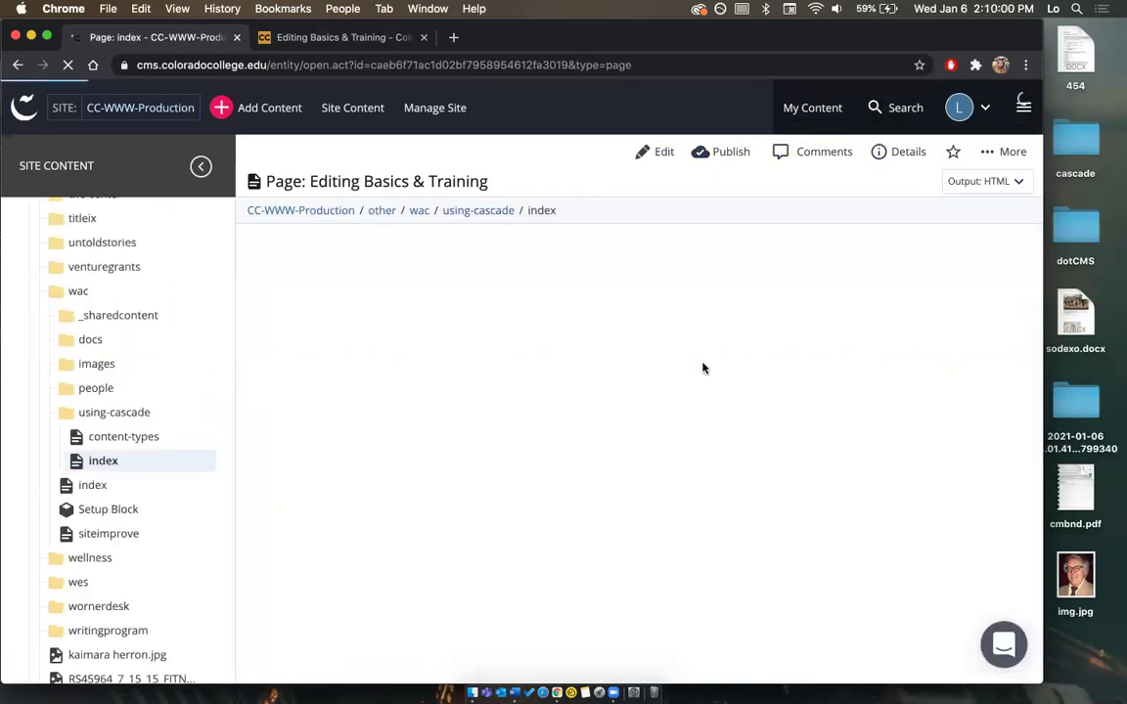
scroll(704, 368, down, 4)
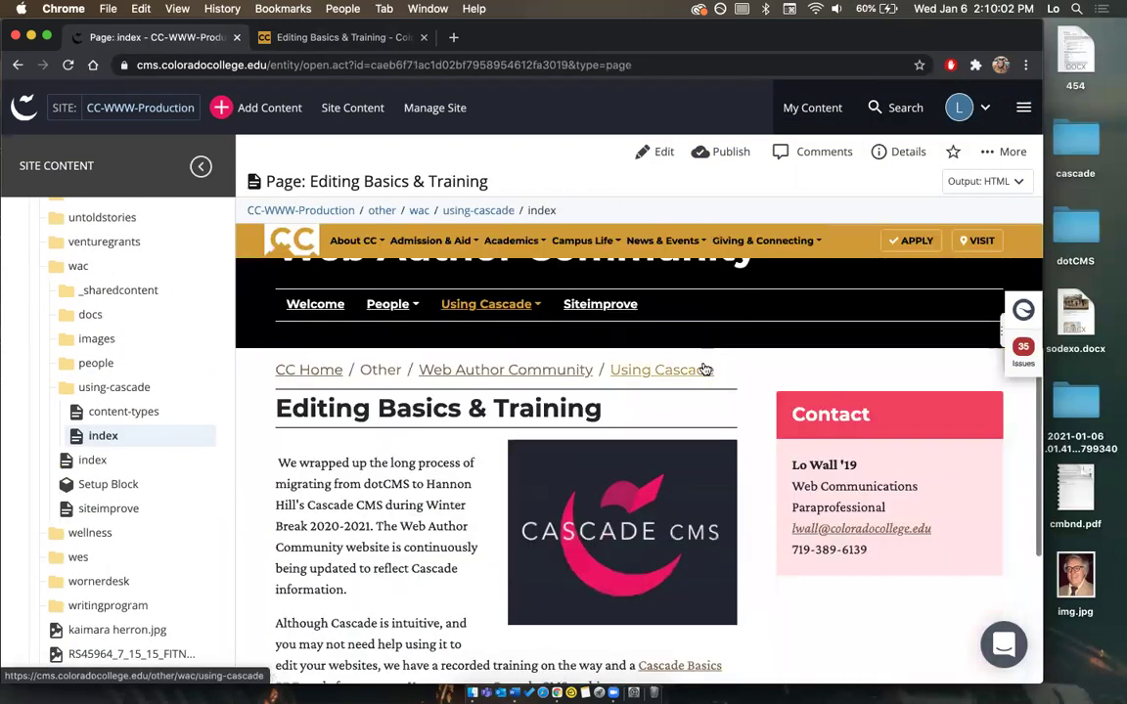
scroll(712, 367, down, 1)
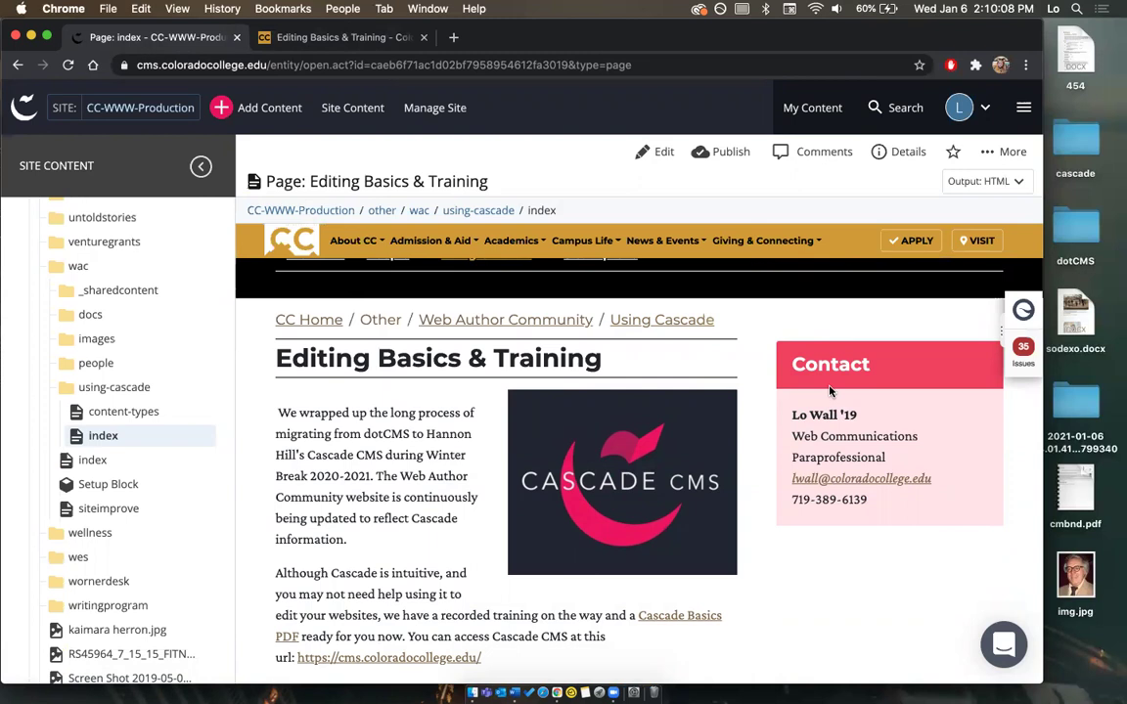
scroll(98, 310, up, 1)
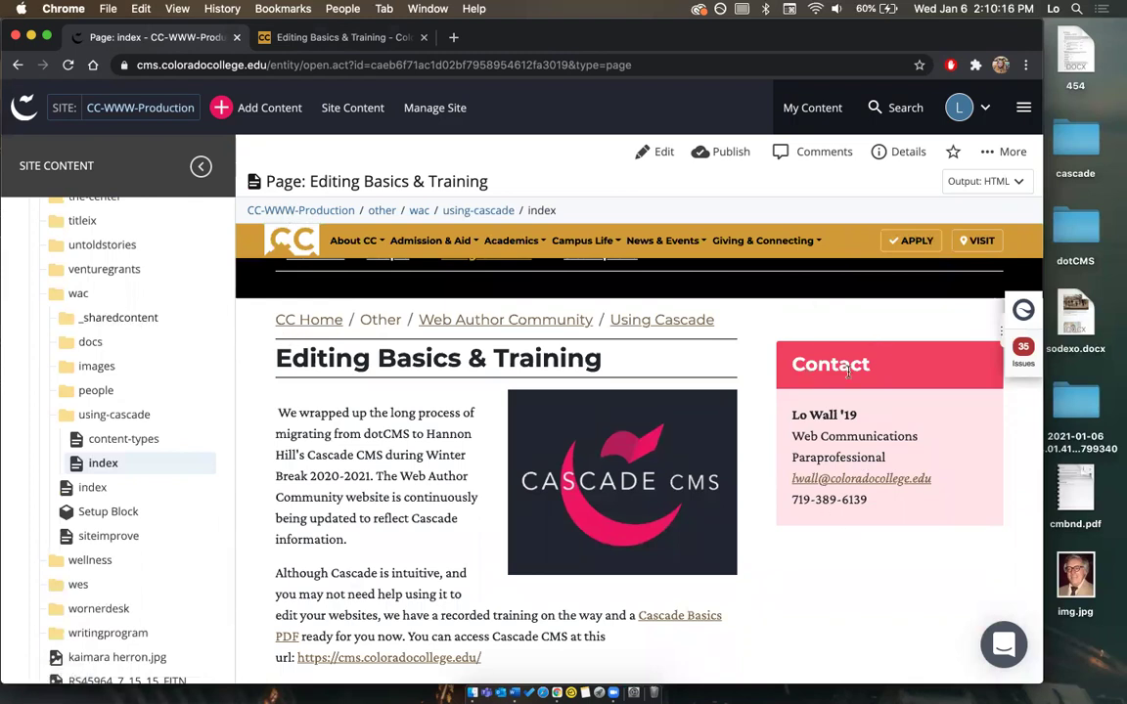
Open the Editing Basics & Training page for editing and expand its Sidebar Contents section.
click(661, 151)
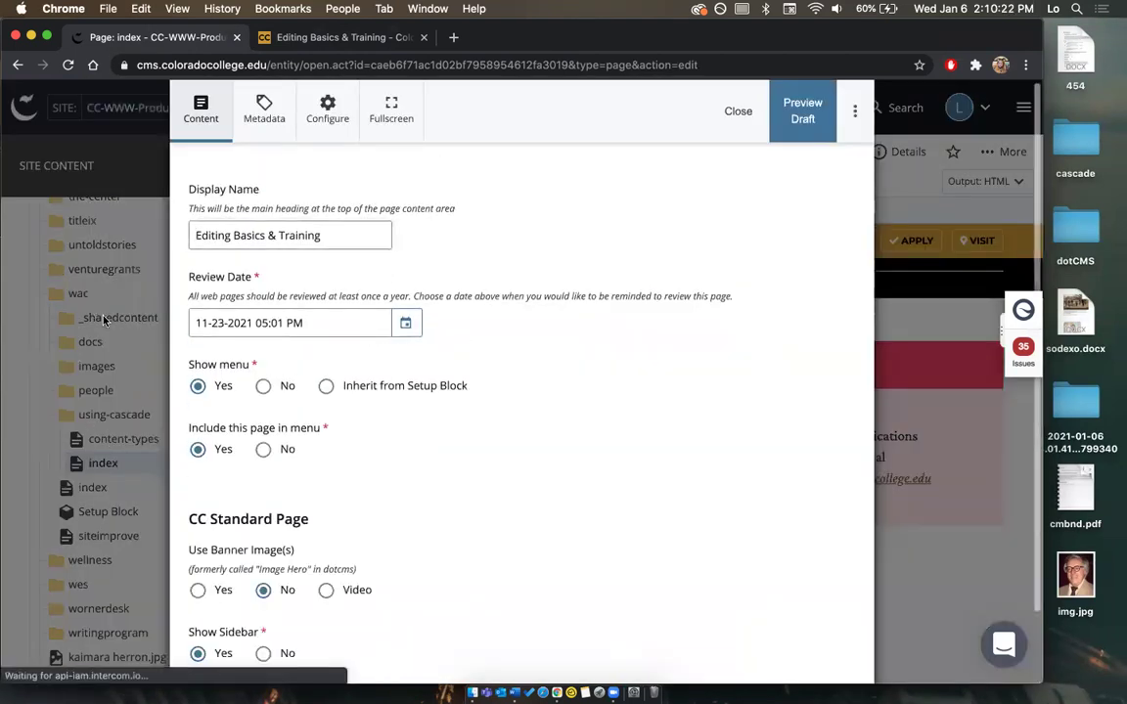
scroll(323, 333, down, 5)
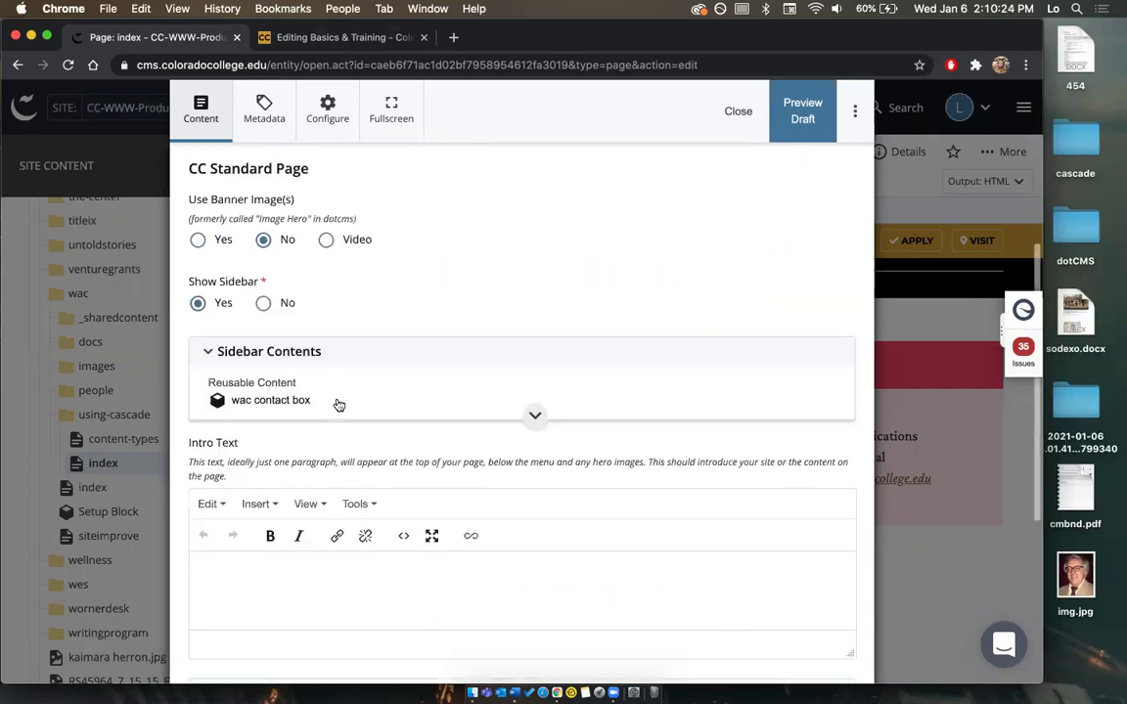
click(377, 403)
scroll(294, 376, down, 1)
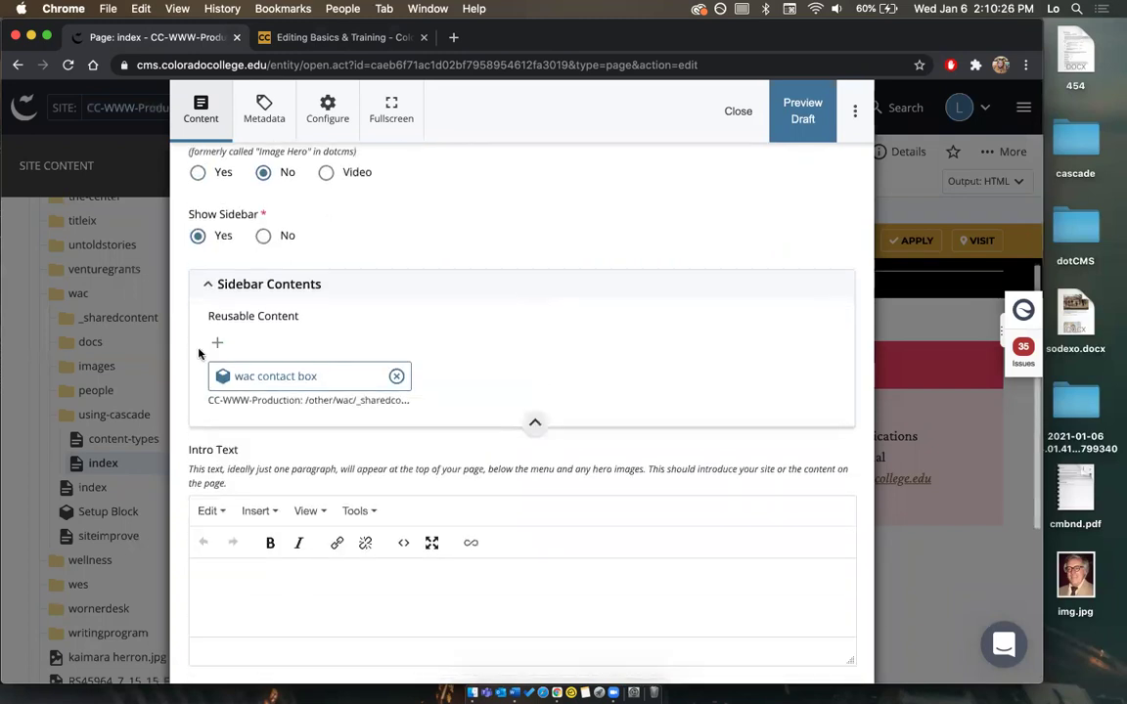
Add a second reusable content entry to the sidebar and assign the "wac - quicklinks" block to it.
click(219, 346)
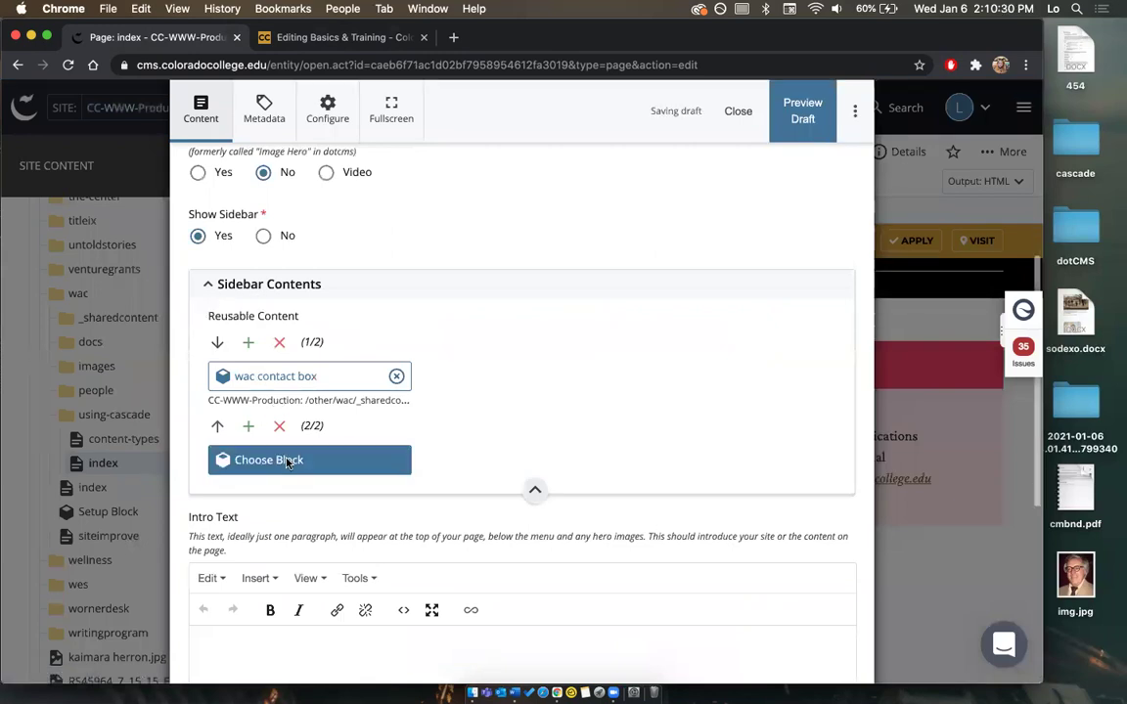
click(288, 462)
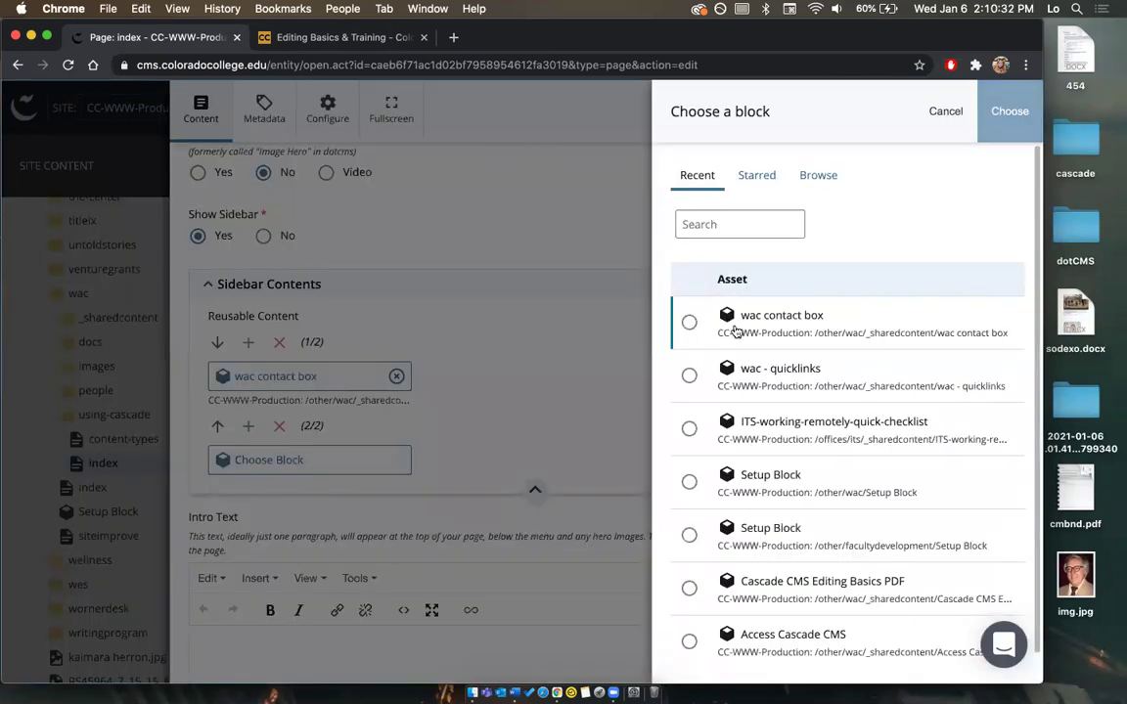
click(689, 376)
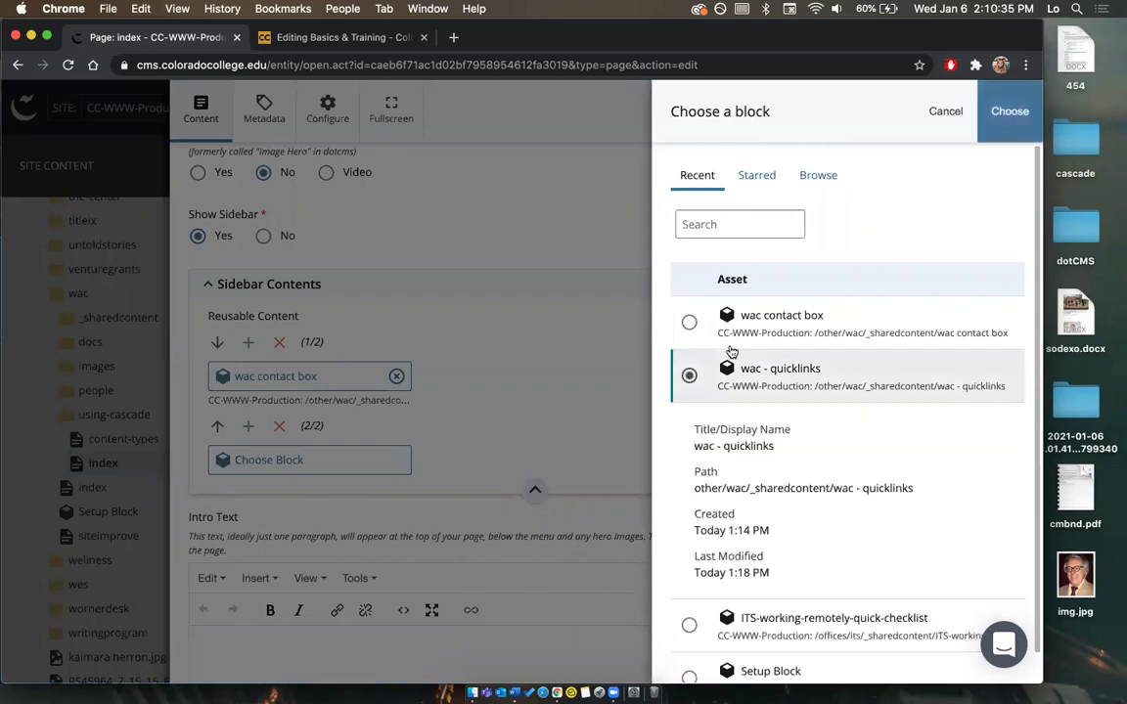
click(1010, 111)
scroll(443, 402, down, 2)
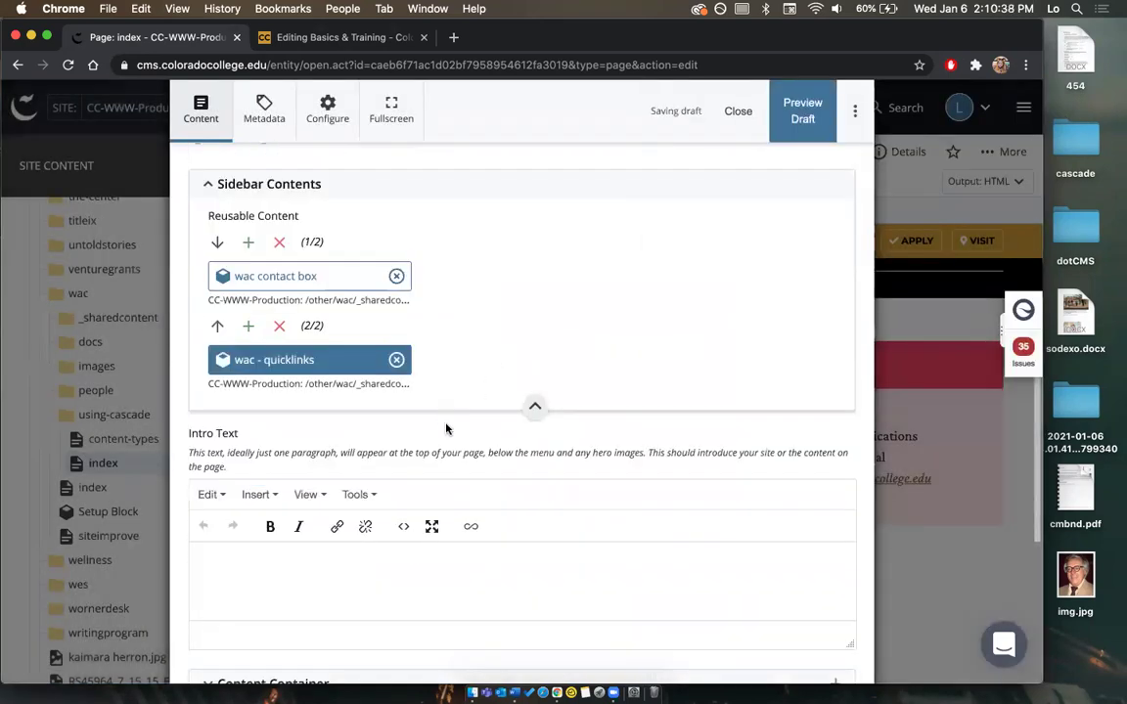
Examine the Intro Text editor and its guidance, along with the collapsed sections that follow it in the page form.
scroll(528, 371, down, 3)
scroll(474, 440, down, 3)
scroll(253, 272, down, 2)
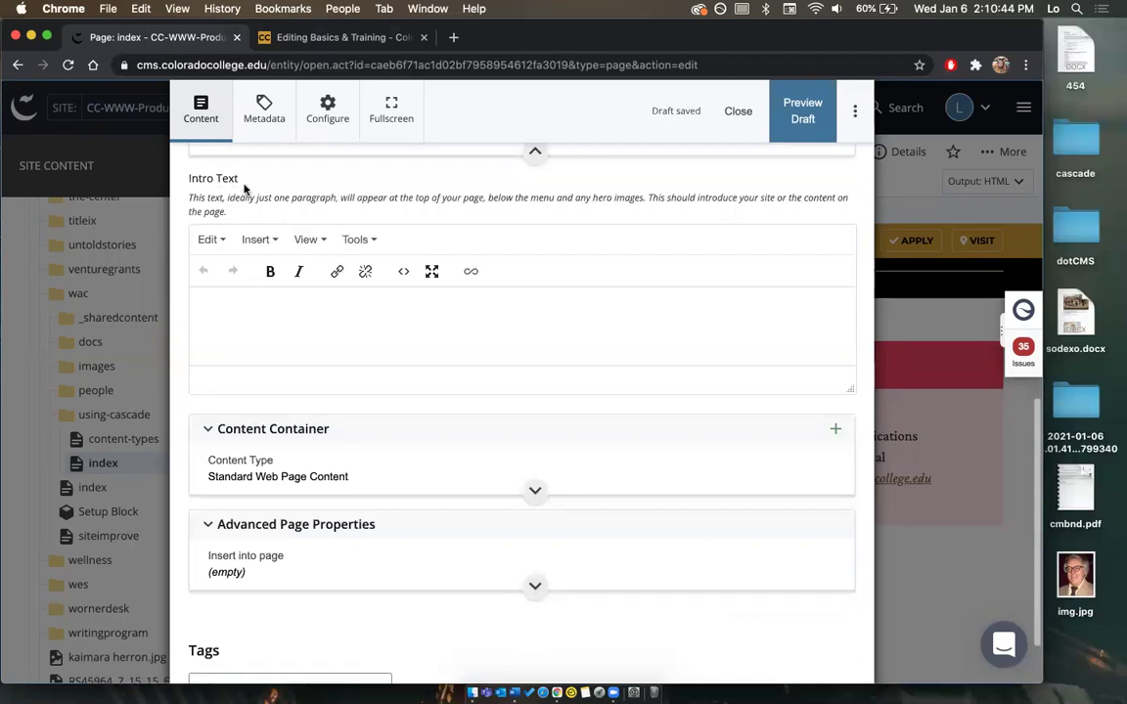
scroll(261, 191, down, 2)
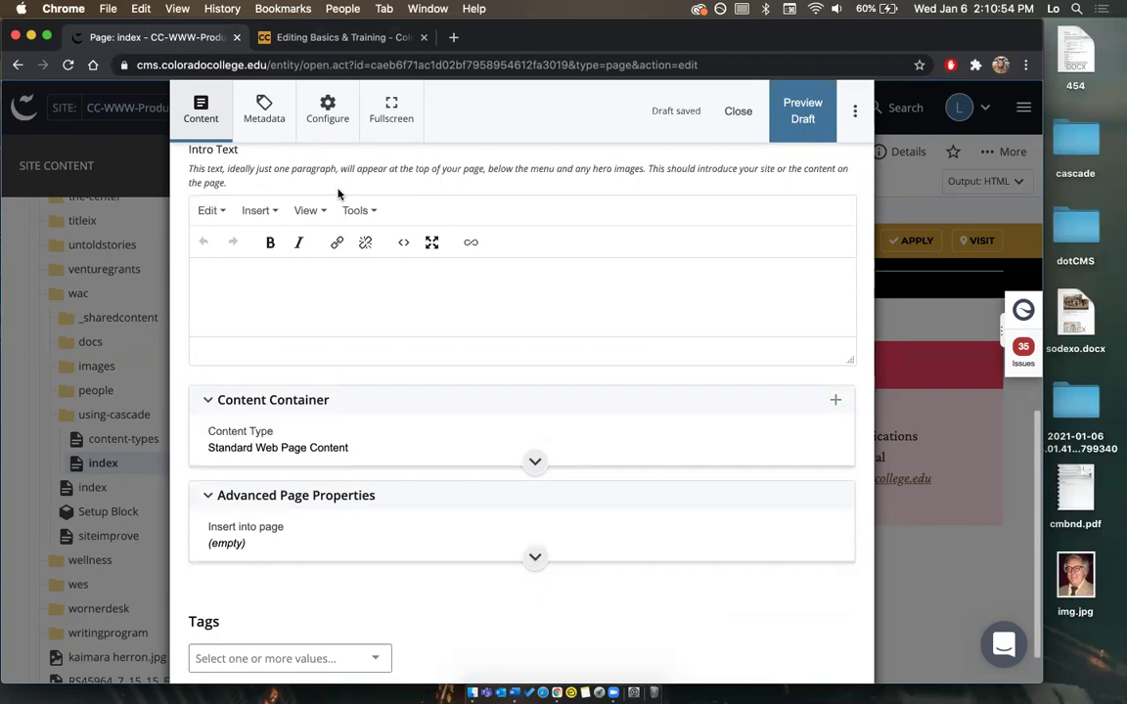
scroll(401, 254, down, 1)
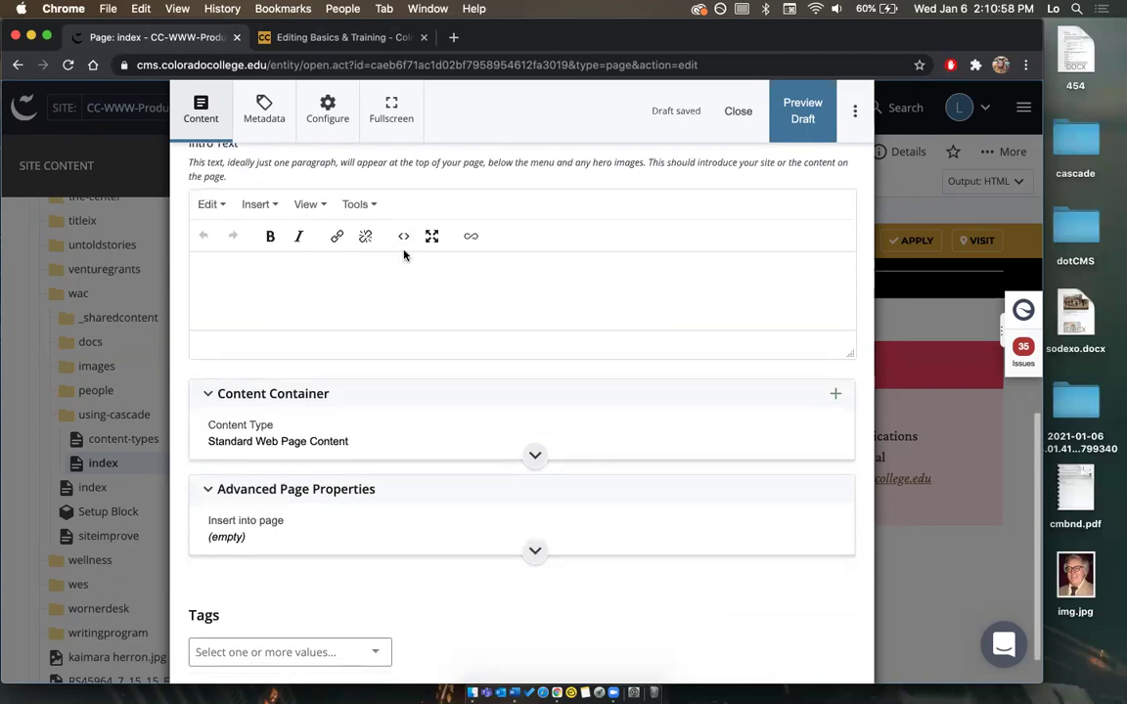
scroll(374, 264, down, 1)
scroll(354, 266, up, 1)
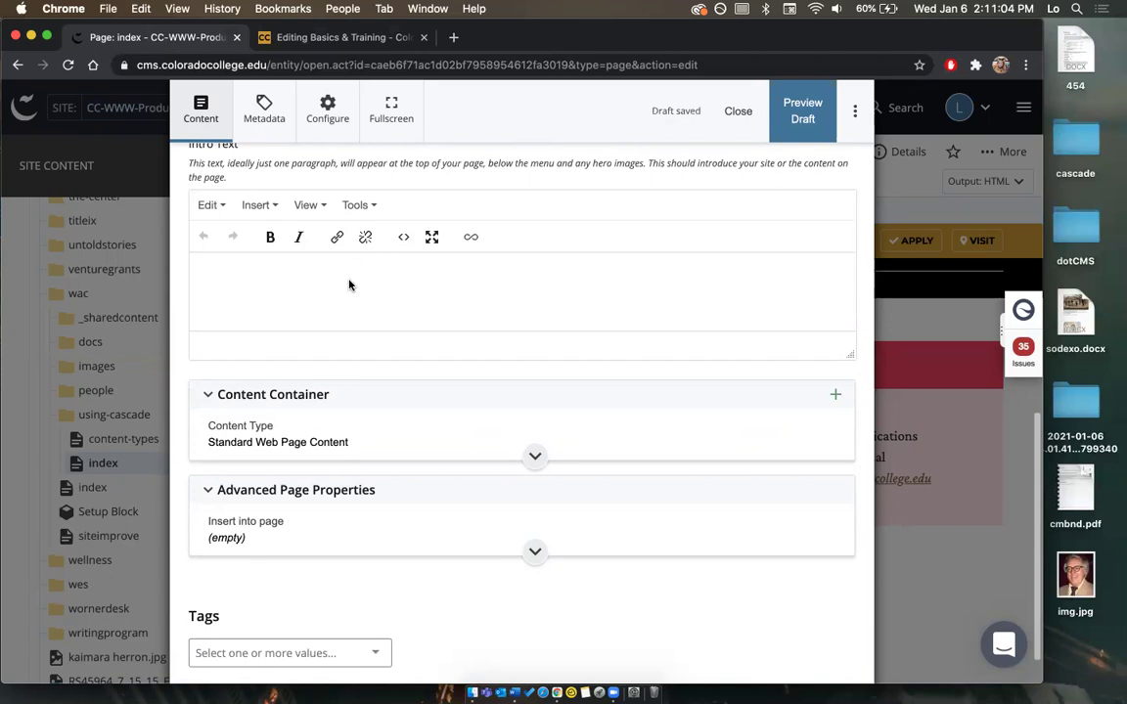
scroll(355, 313, down, 1)
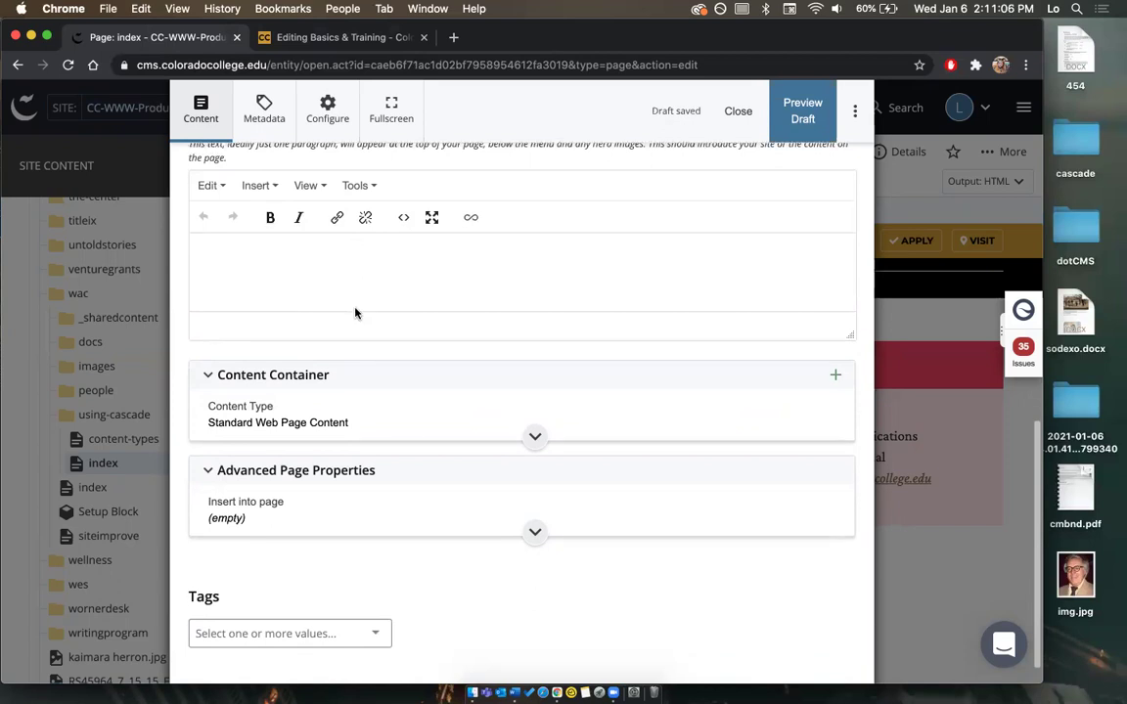
scroll(355, 313, down, 2)
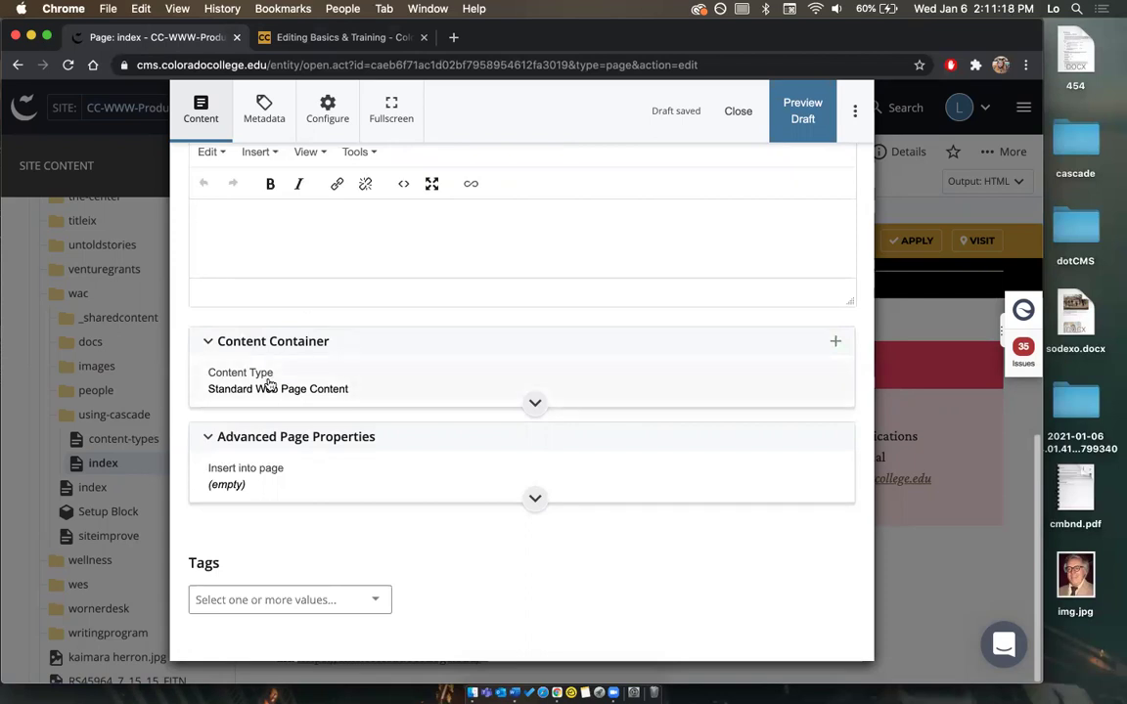
Expand the Content Container and review the available content types, leaving Standard Web Page Content selected.
click(269, 383)
scroll(359, 397, down, 3)
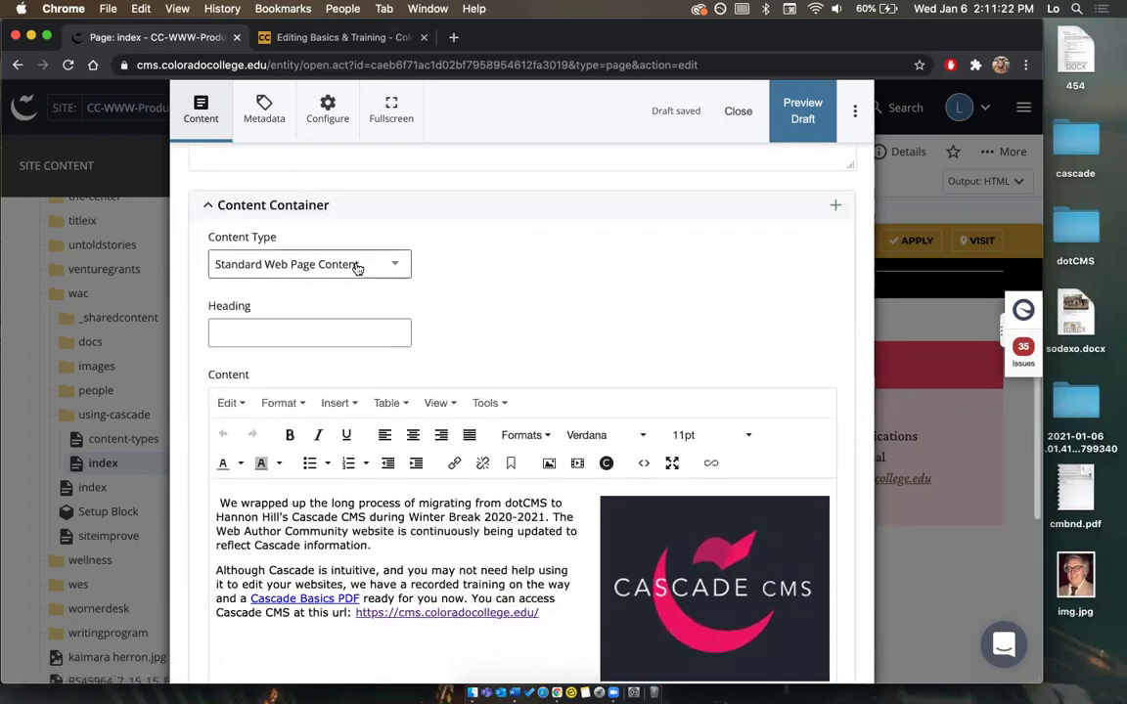
scroll(333, 225, down, 2)
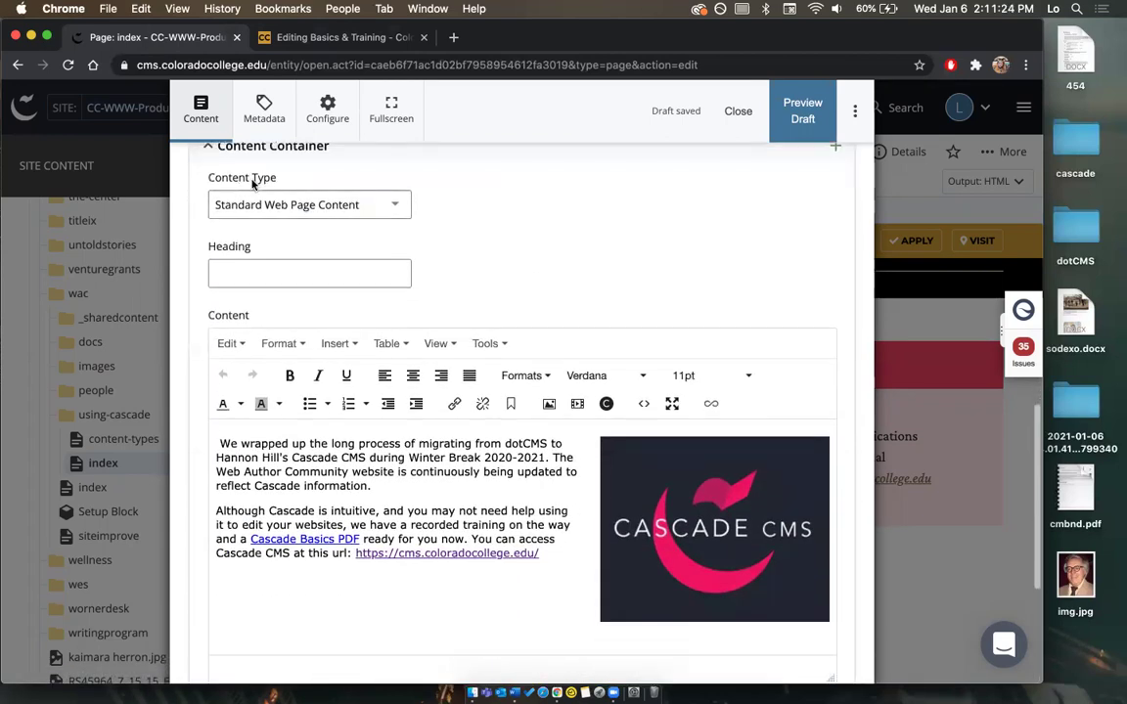
click(380, 204)
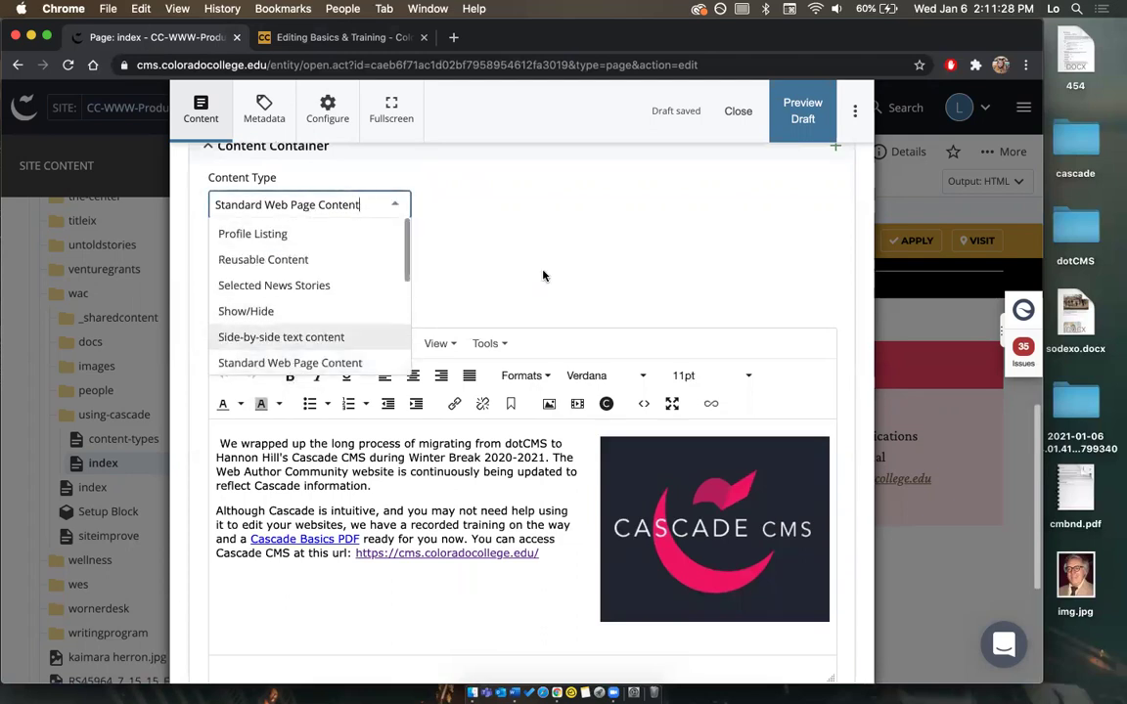
click(497, 235)
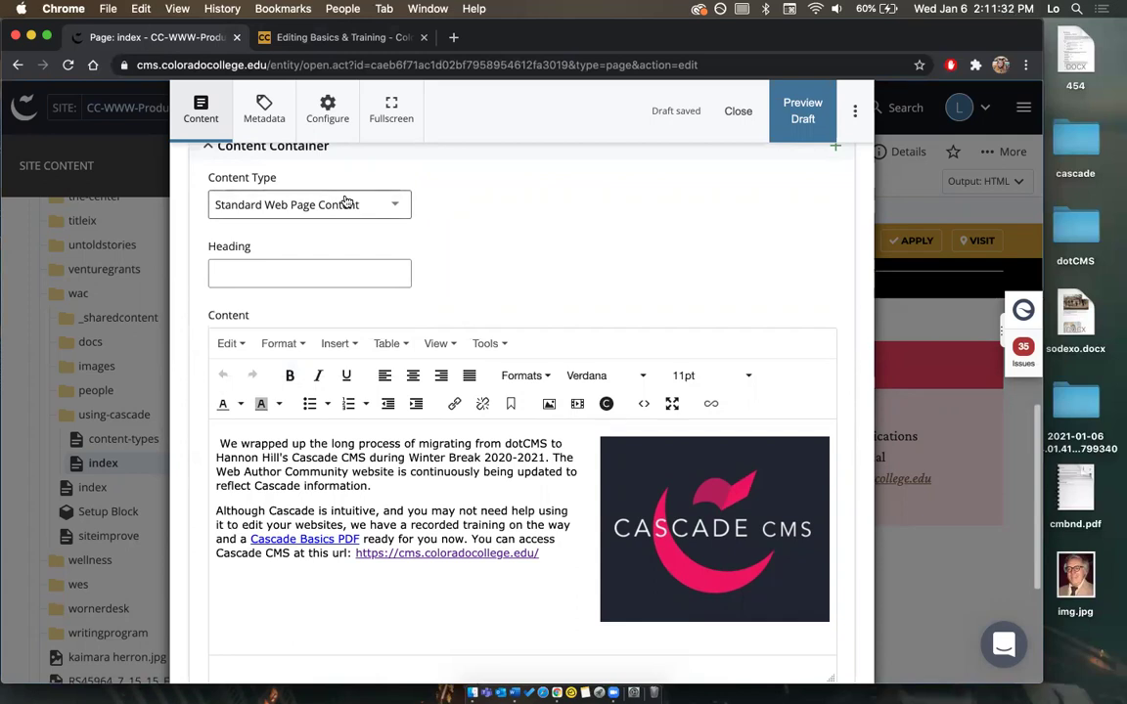
scroll(374, 264, down, 2)
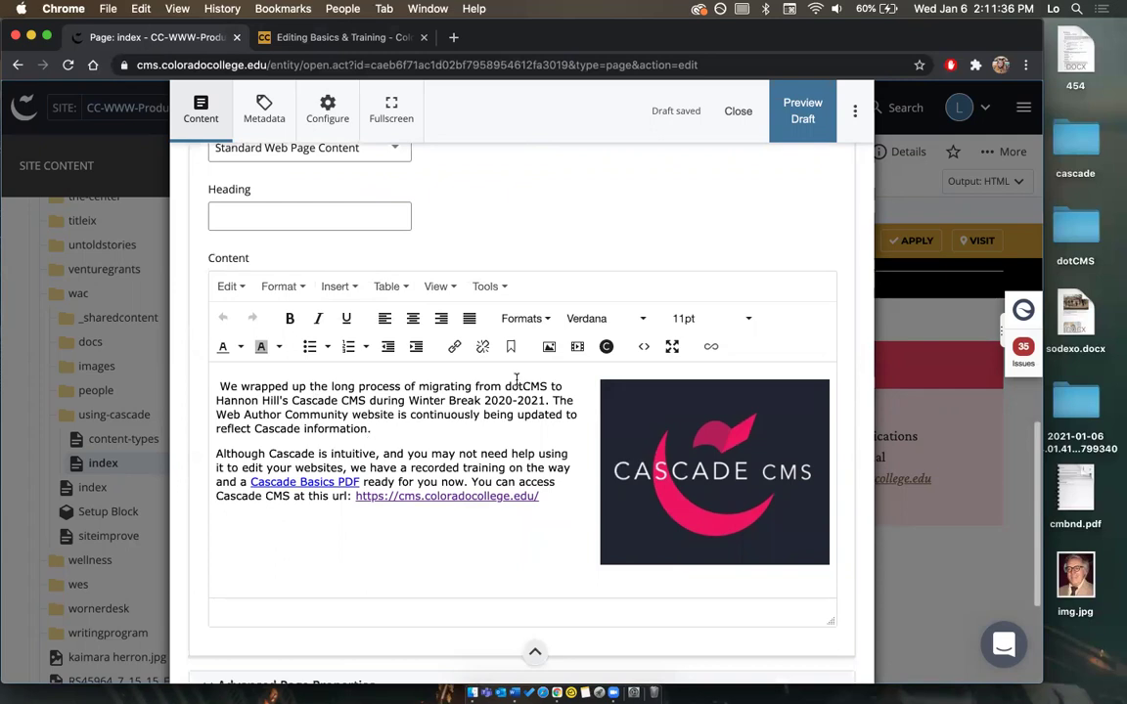
scroll(470, 377, up, 1)
scroll(431, 362, down, 3)
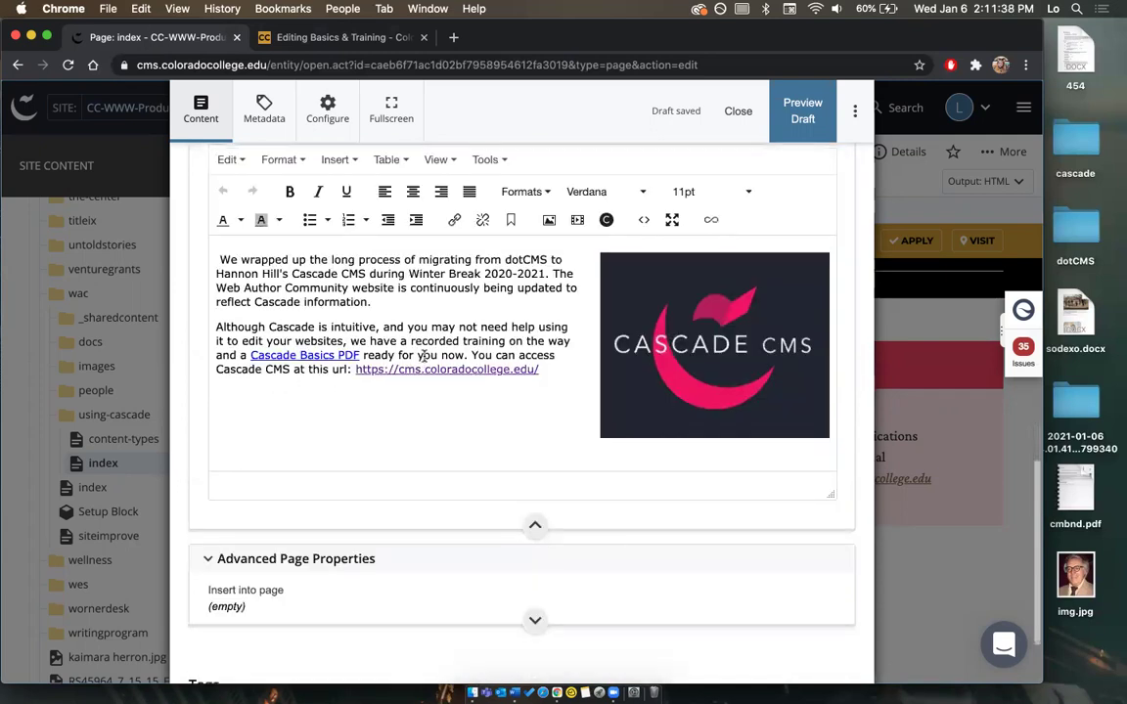
scroll(391, 391, up, 1)
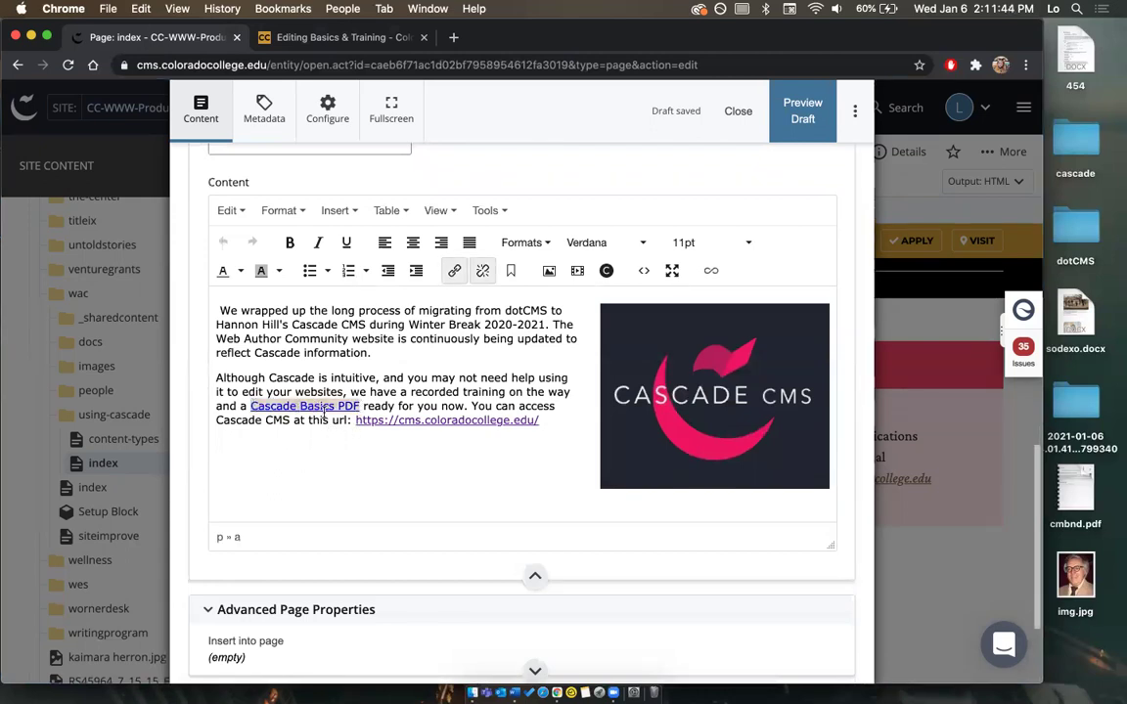
click(290, 242)
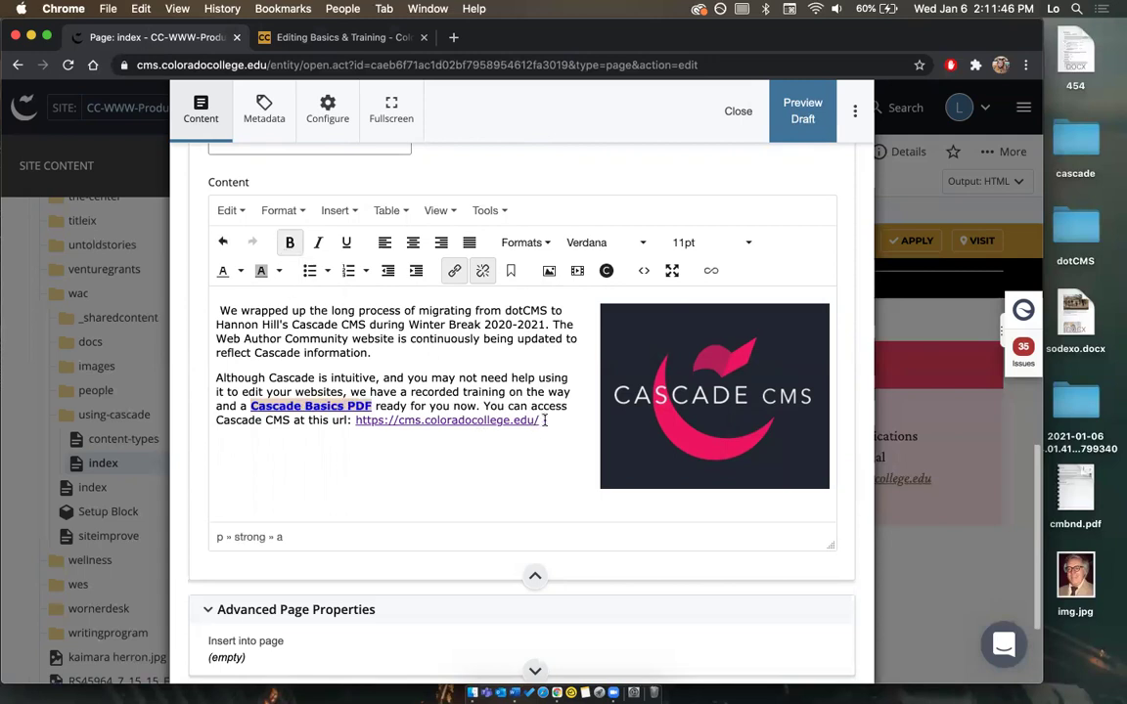
click(370, 422)
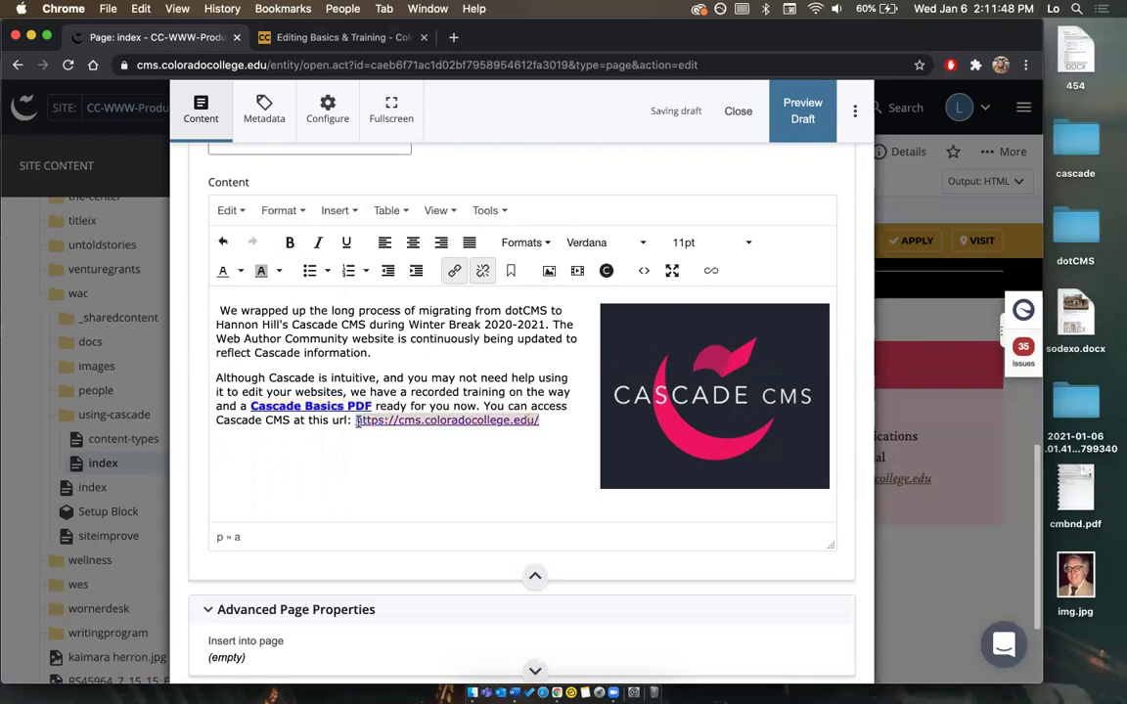
click(289, 242)
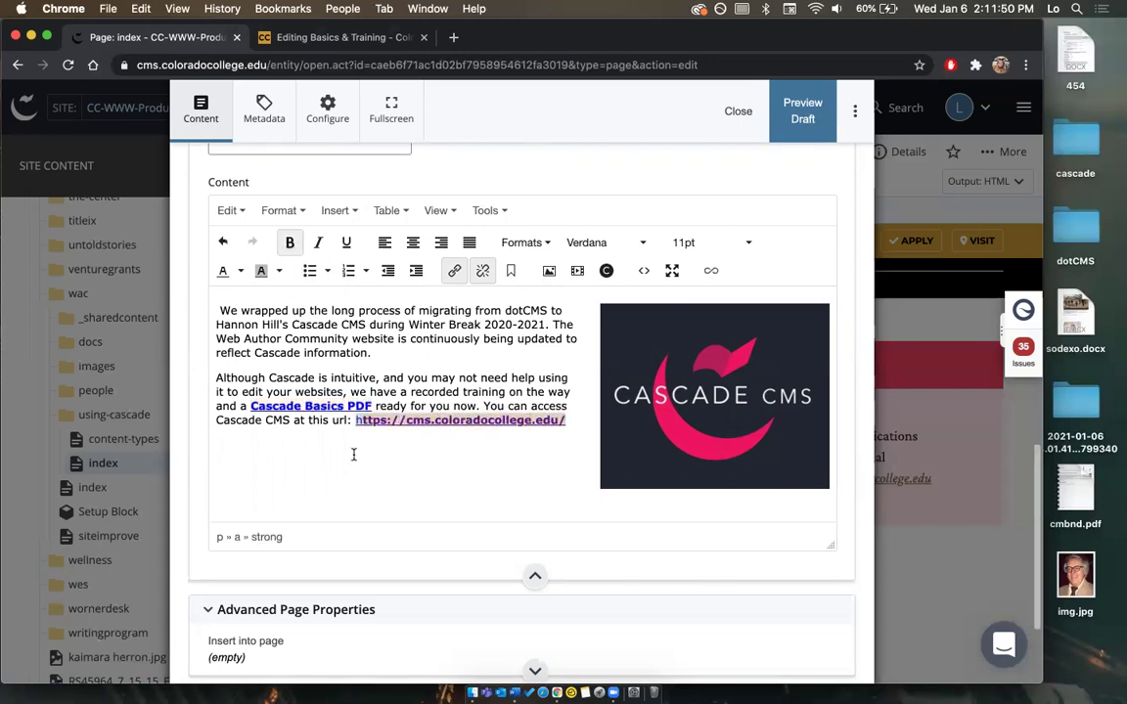
click(351, 423)
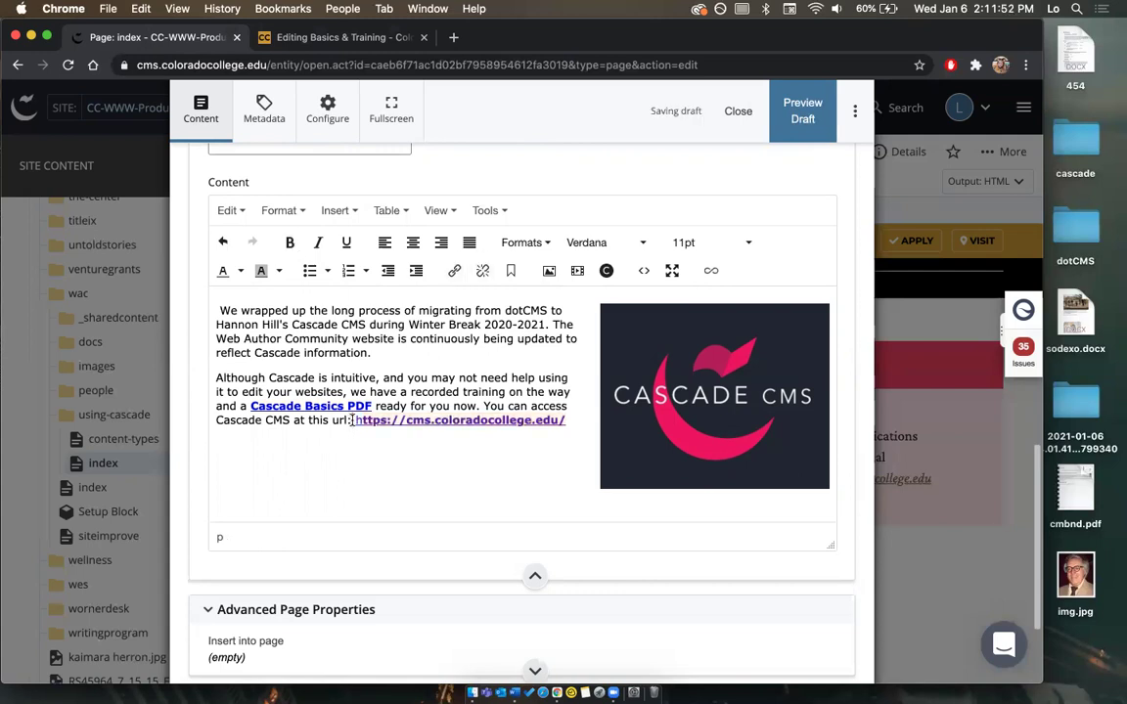
click(289, 243)
click(405, 367)
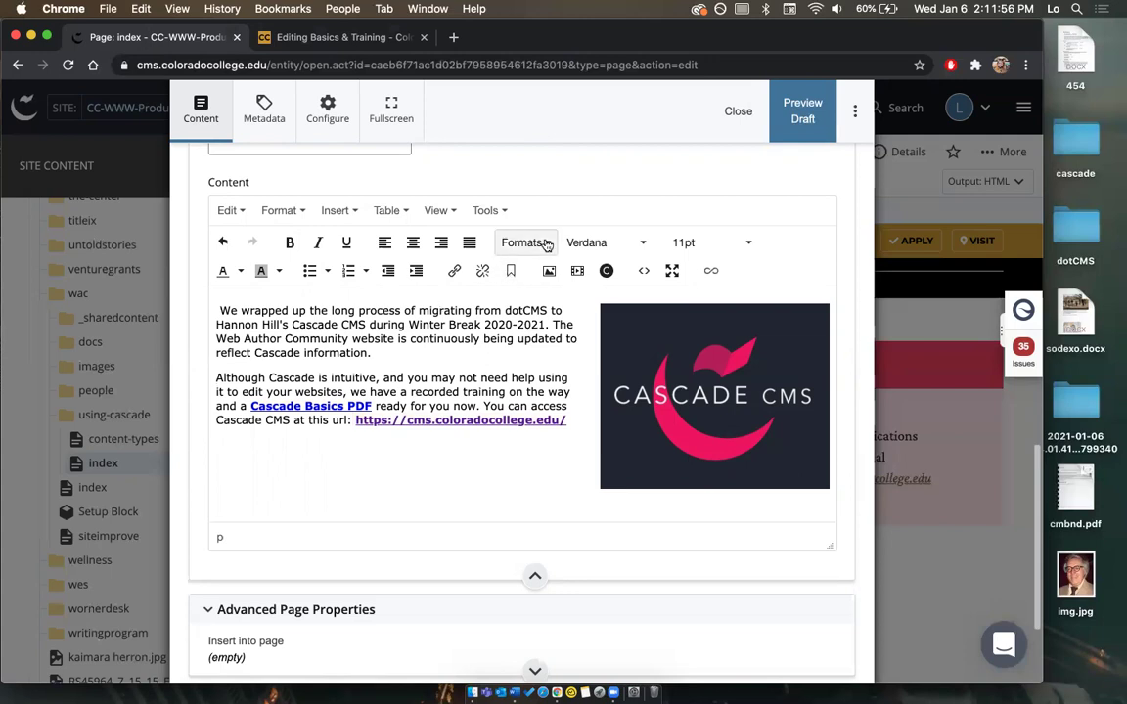
Review the Content editor's font choices and formatting tools, then look over the Advanced Page Properties and Tags sections.
click(599, 243)
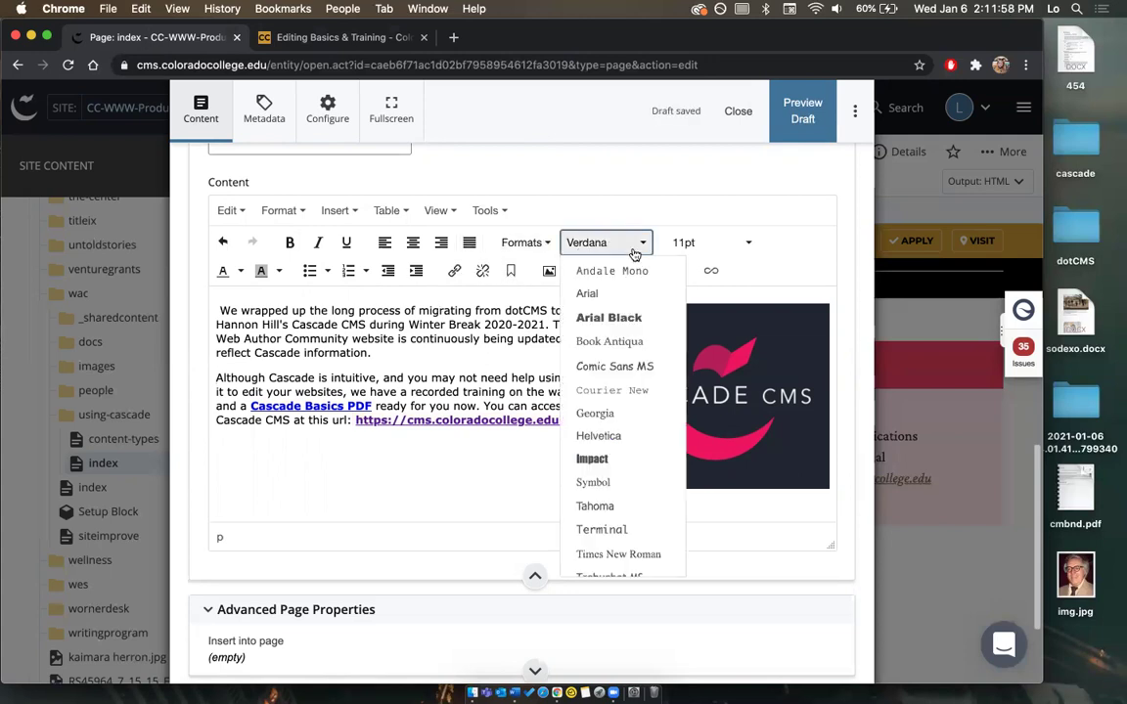
click(462, 363)
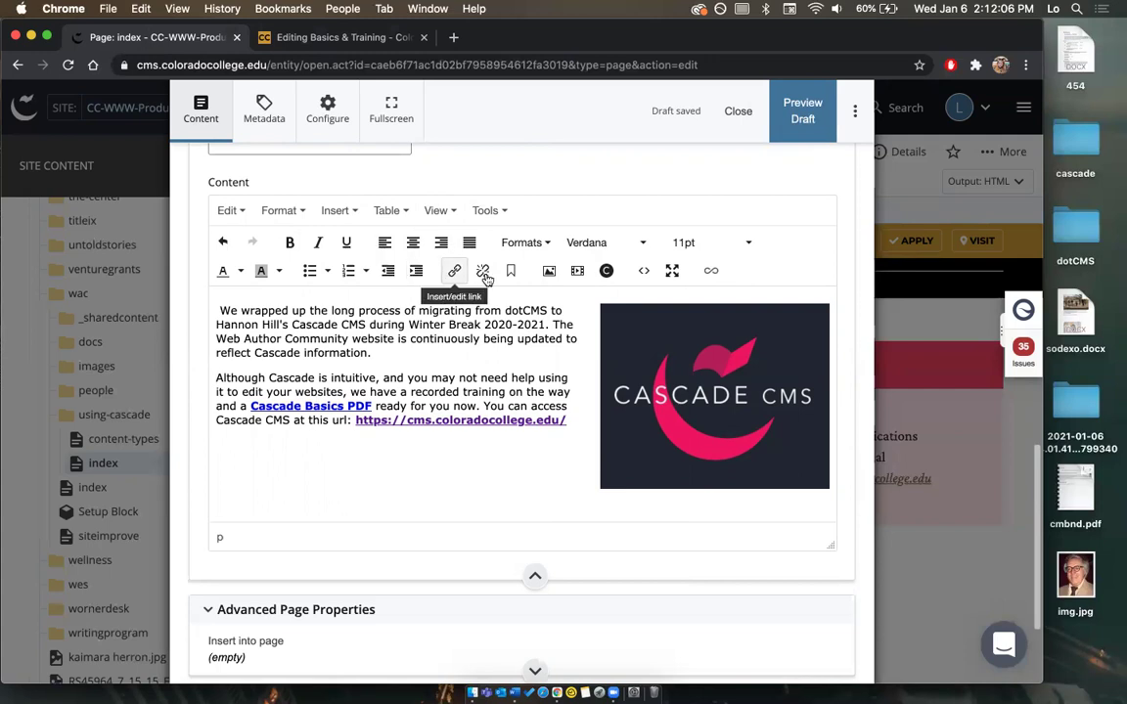
scroll(443, 335, down, 2)
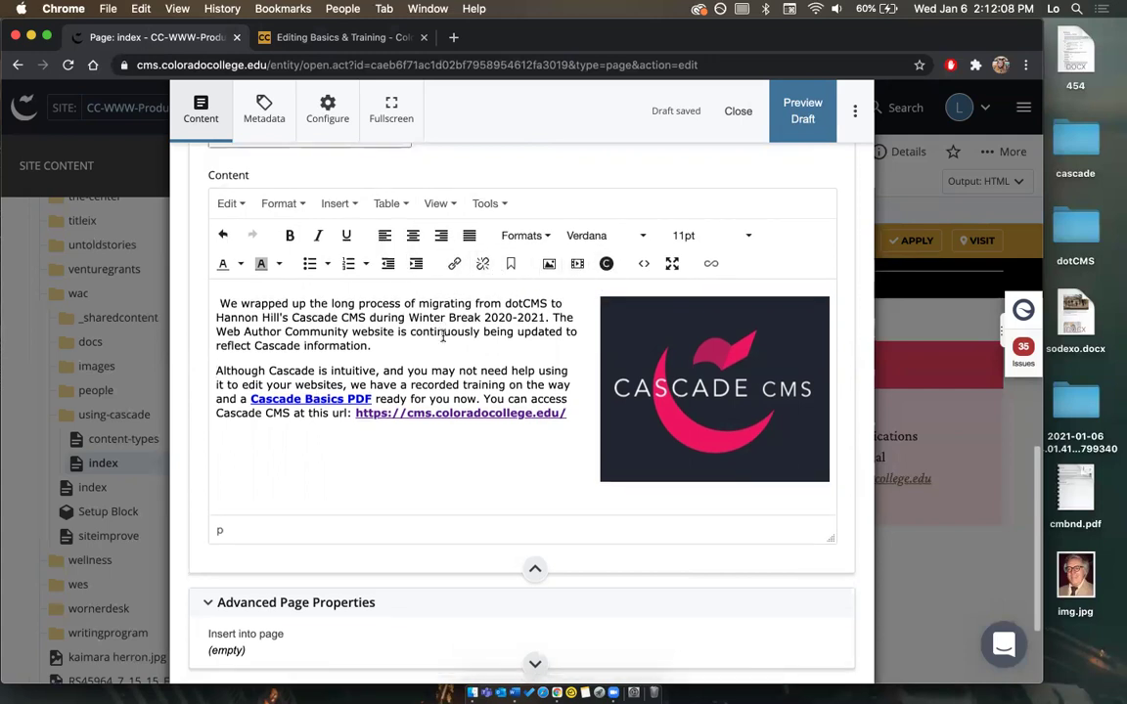
scroll(444, 335, up, 1)
scroll(448, 381, down, 5)
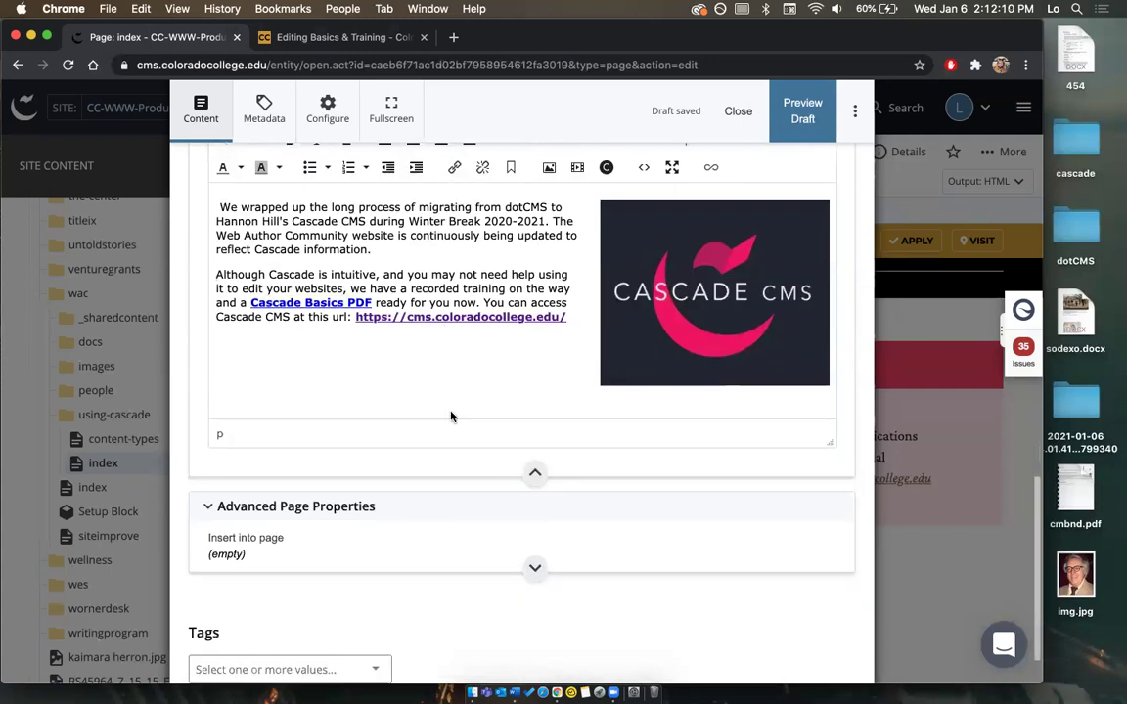
scroll(451, 415, down, 1)
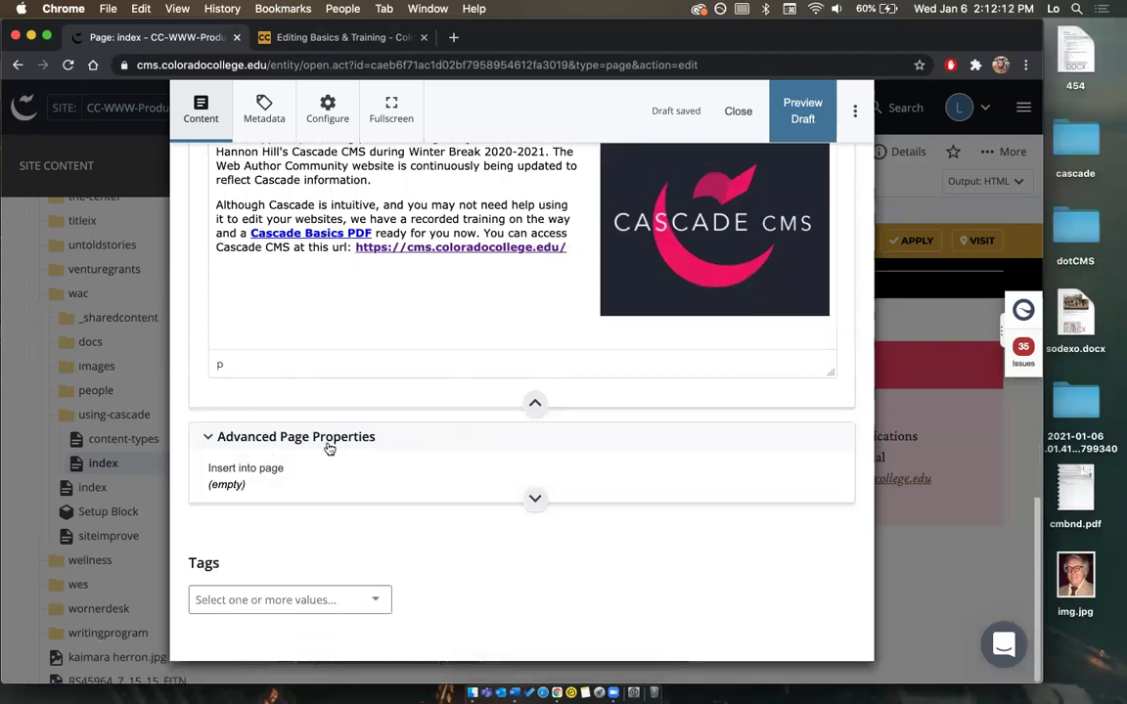
scroll(411, 372, up, 5)
scroll(458, 291, up, 4)
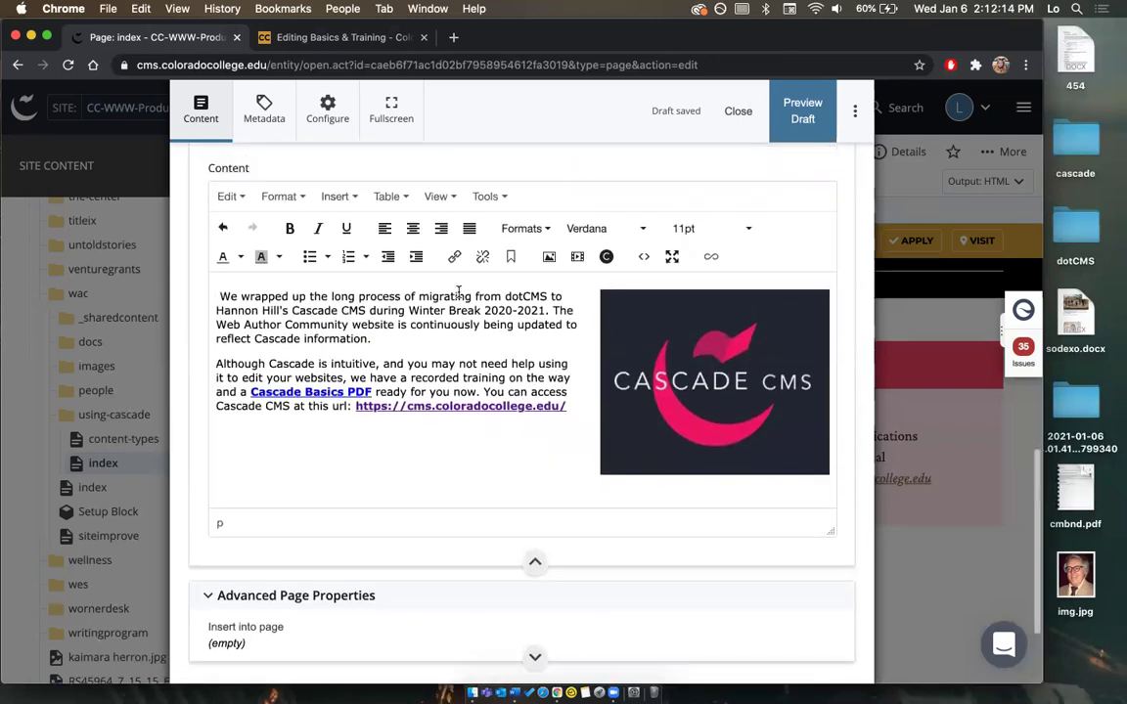
scroll(427, 194, down, 5)
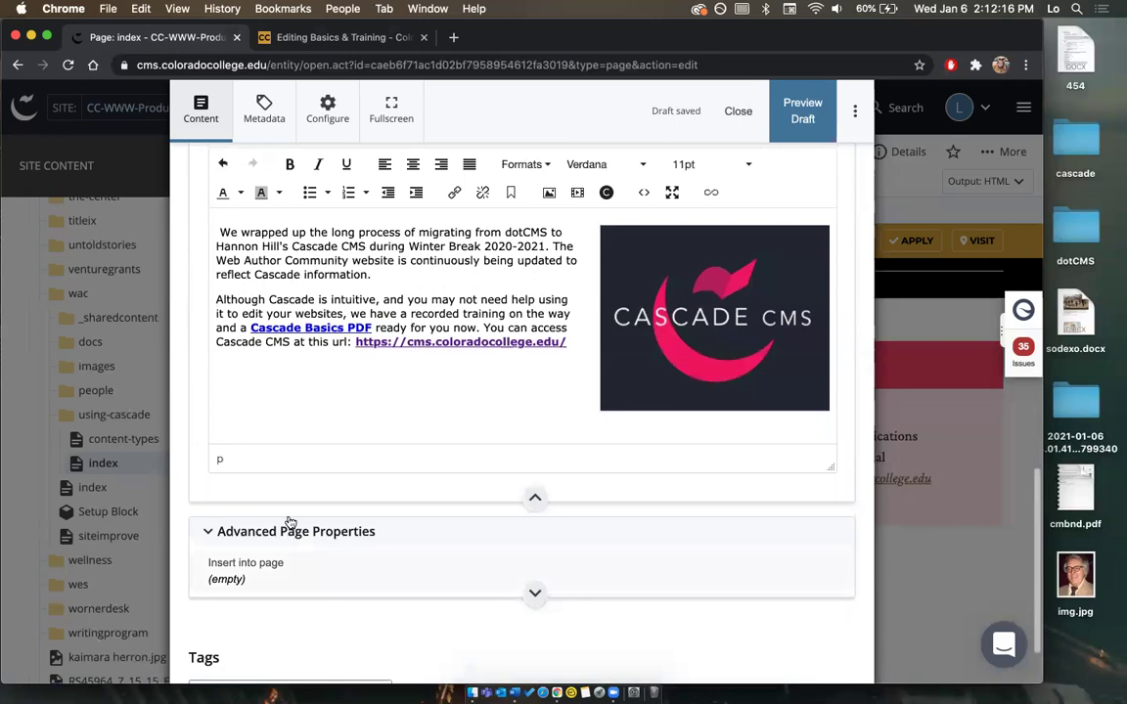
scroll(289, 523, up, 9)
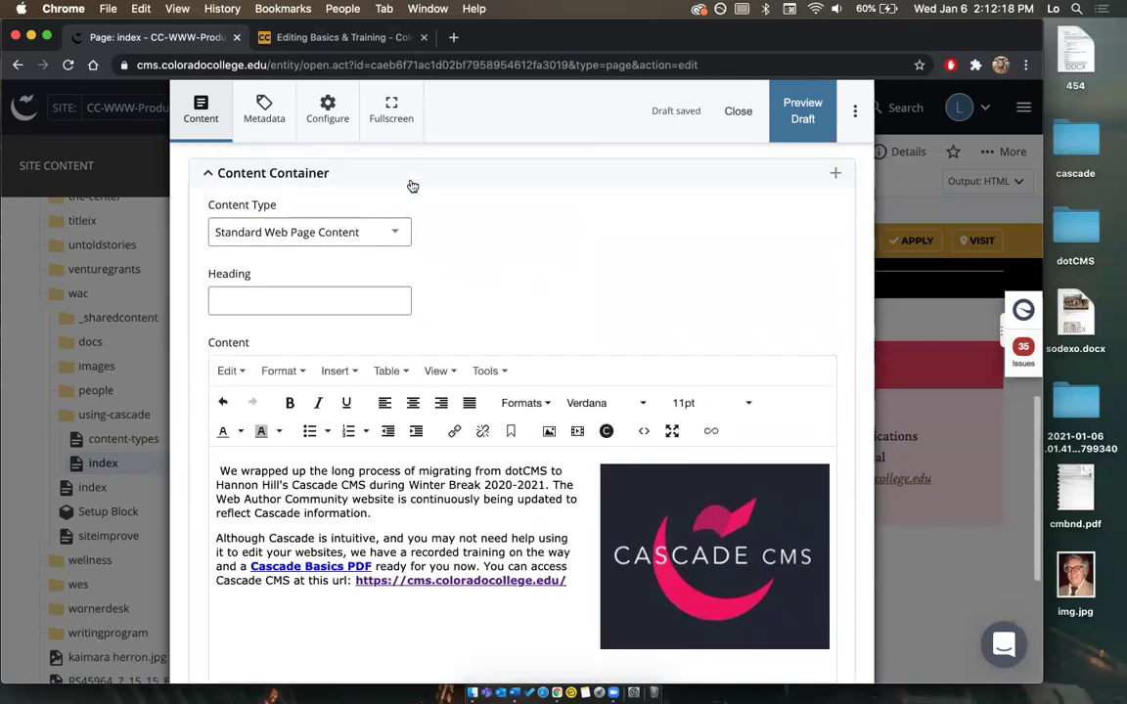
Collapse the Content Container and check the reusable blocks assigned in Sidebar Contents.
click(411, 184)
scroll(390, 206, up, 9)
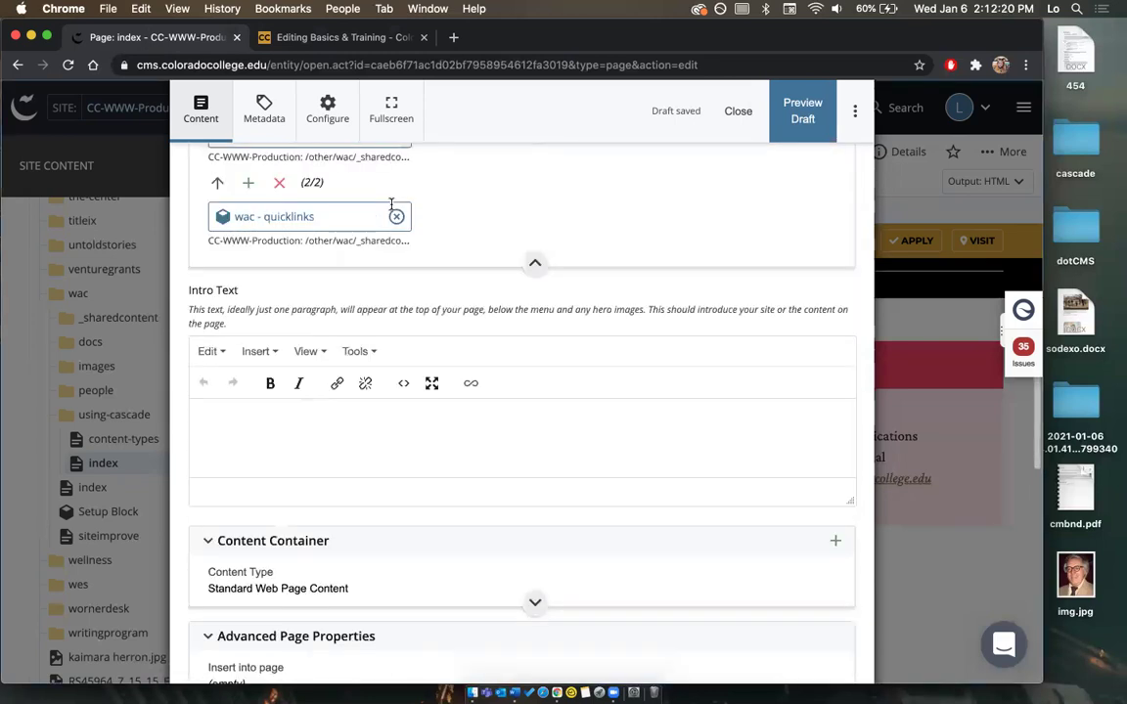
scroll(390, 209, down, 1)
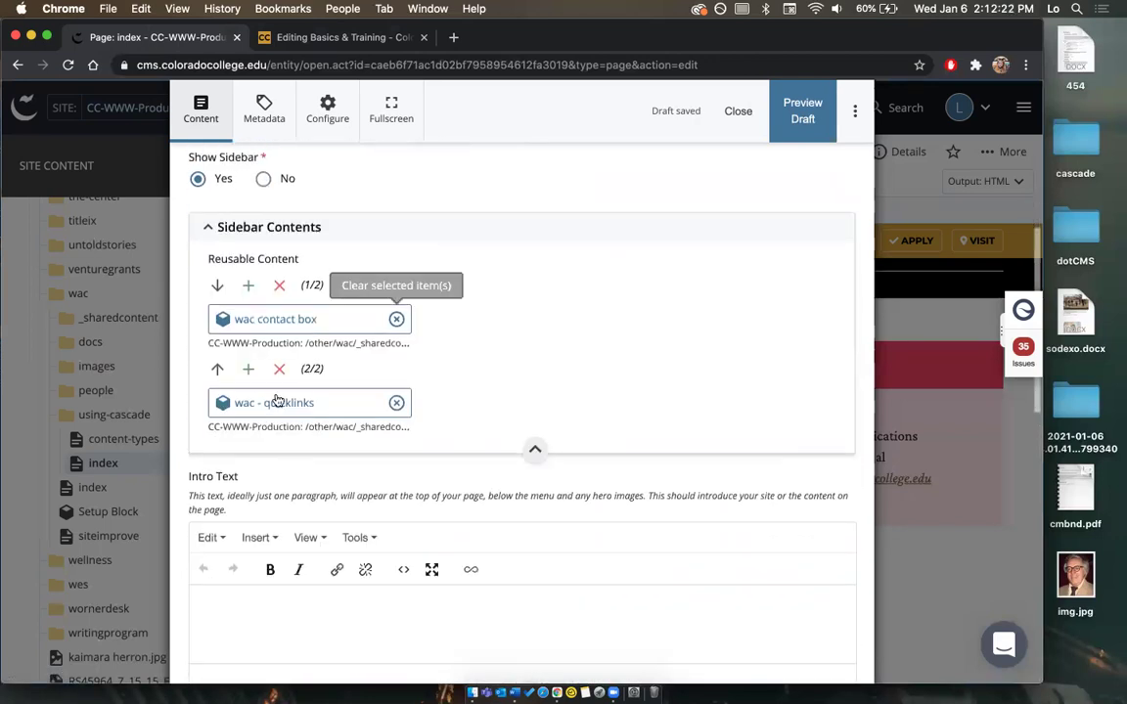
Preview the page draft and check its bold links, quick links and contact box.
scroll(293, 415, down, 8)
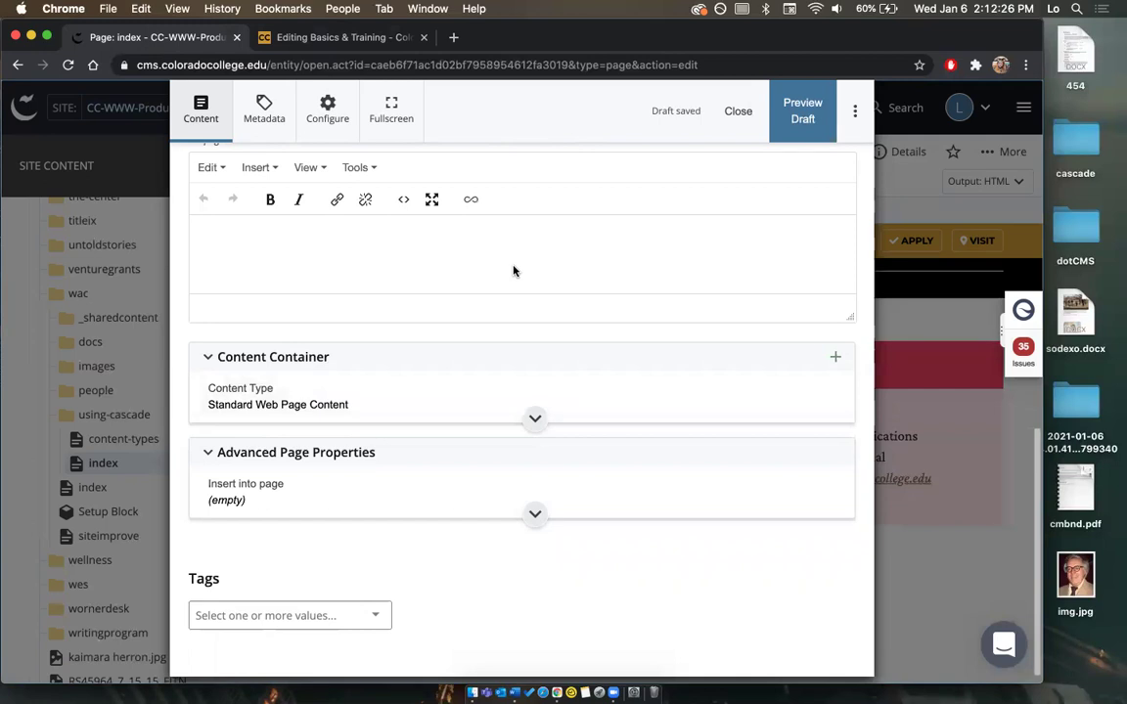
scroll(513, 266, up, 12)
scroll(535, 265, up, 3)
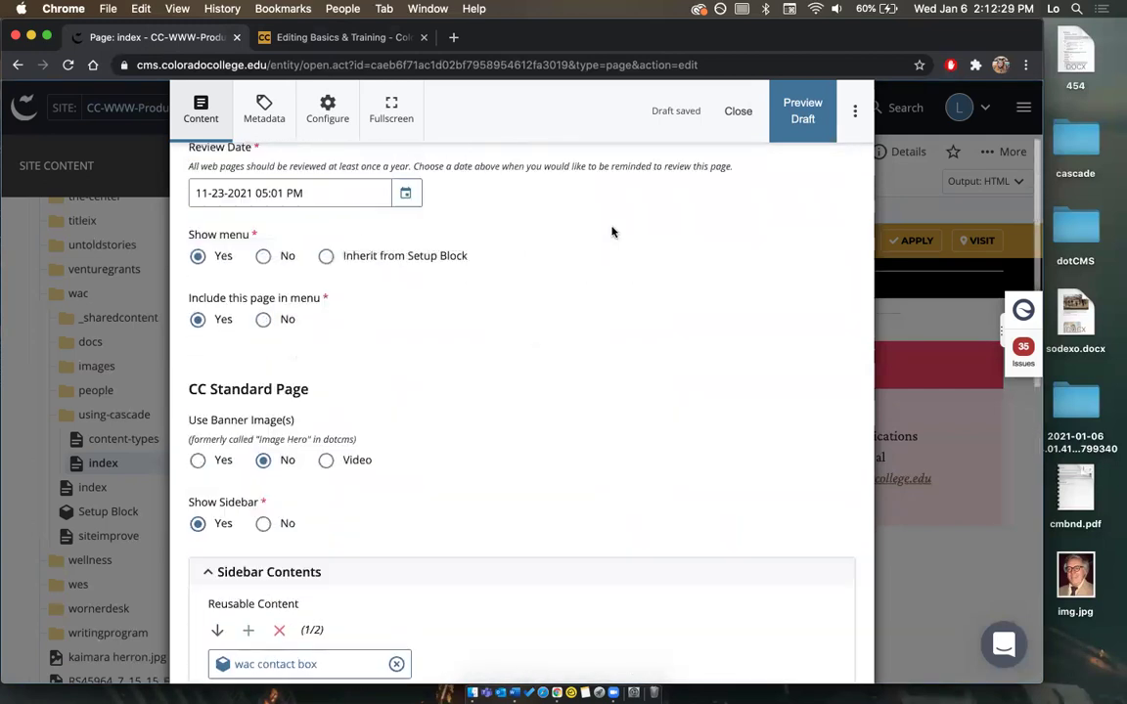
click(808, 125)
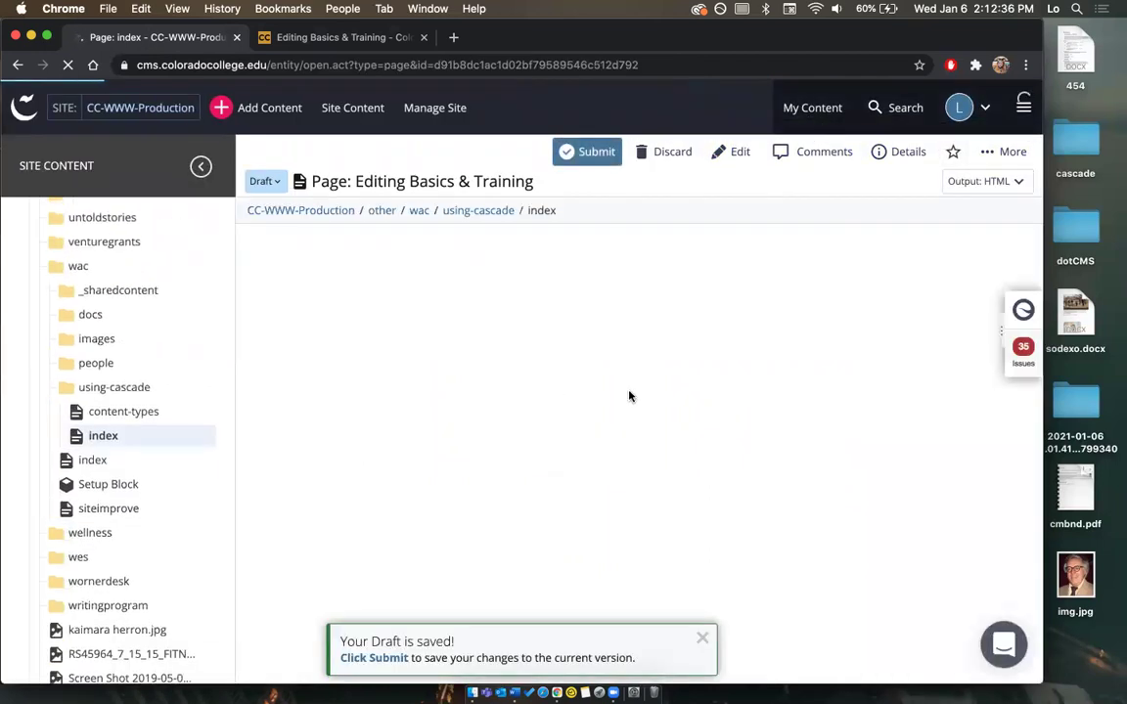
scroll(630, 391, down, 5)
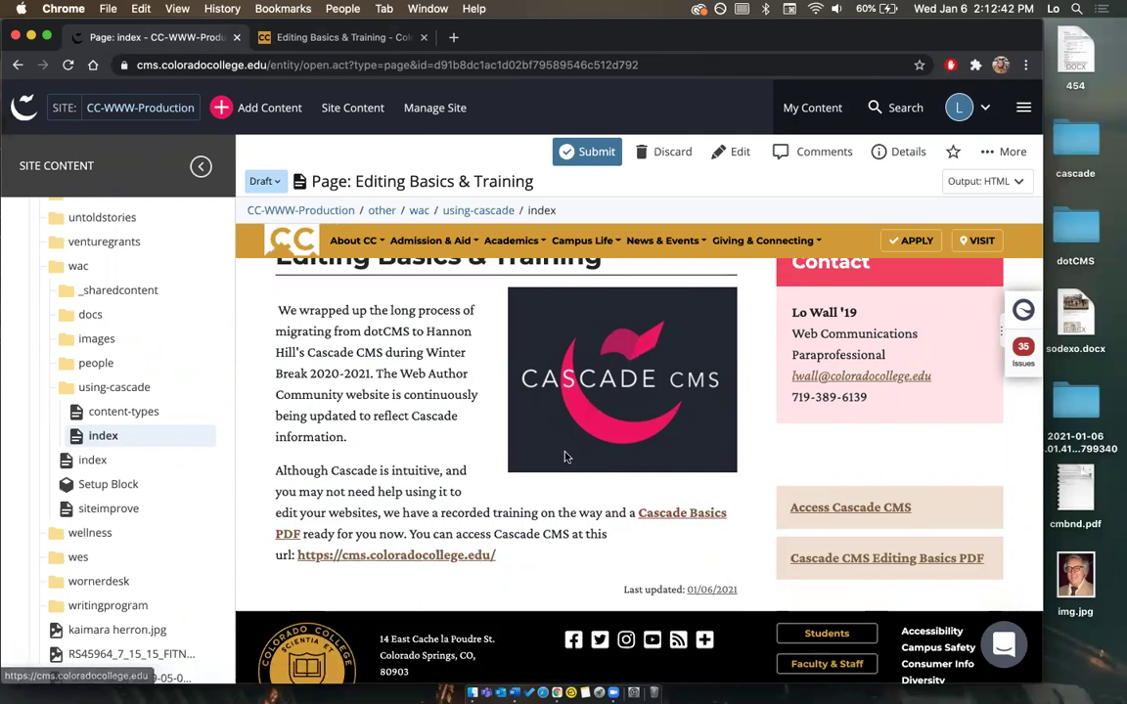
scroll(587, 440, up, 3)
scroll(591, 437, down, 1)
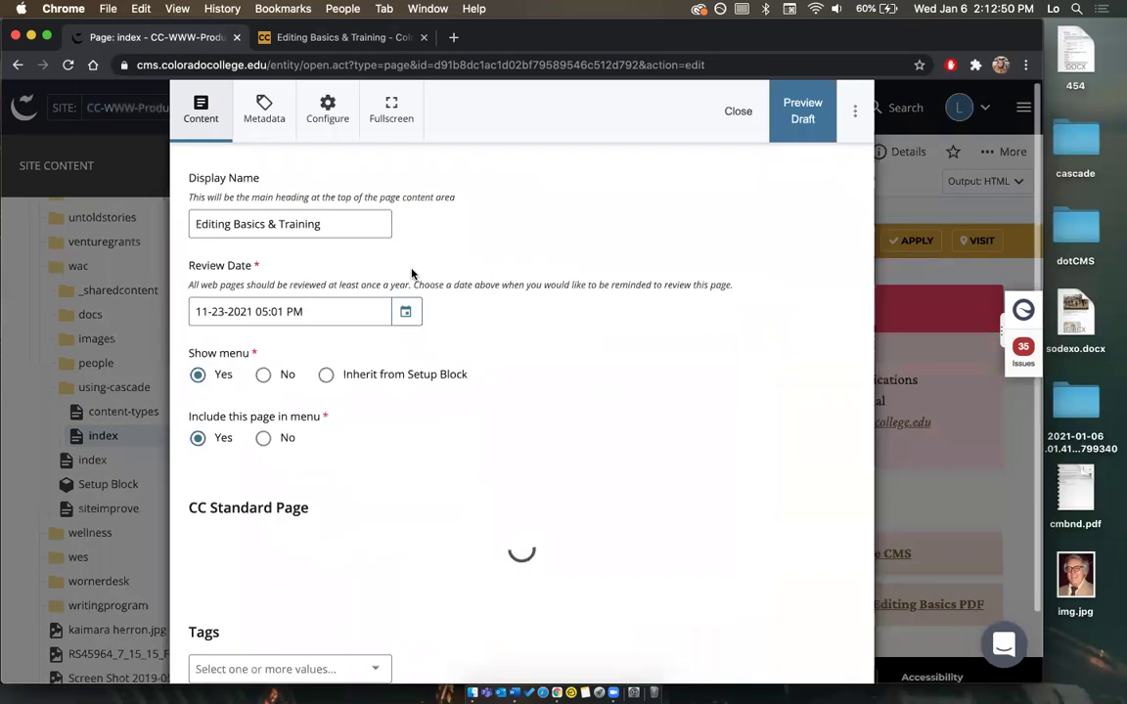
Edit the draft to place the "wac - quicklinks" block above "wac contact box" in the Sidebar Contents, and preview it.
scroll(566, 328, down, 3)
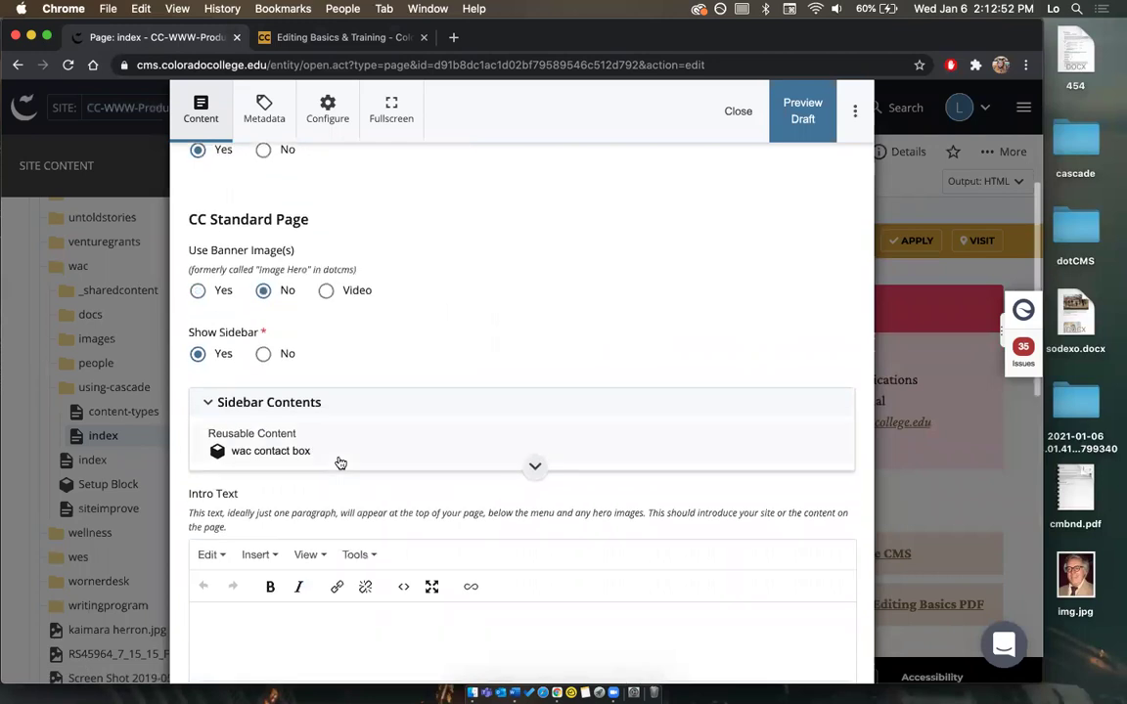
click(313, 391)
scroll(314, 427, down, 1)
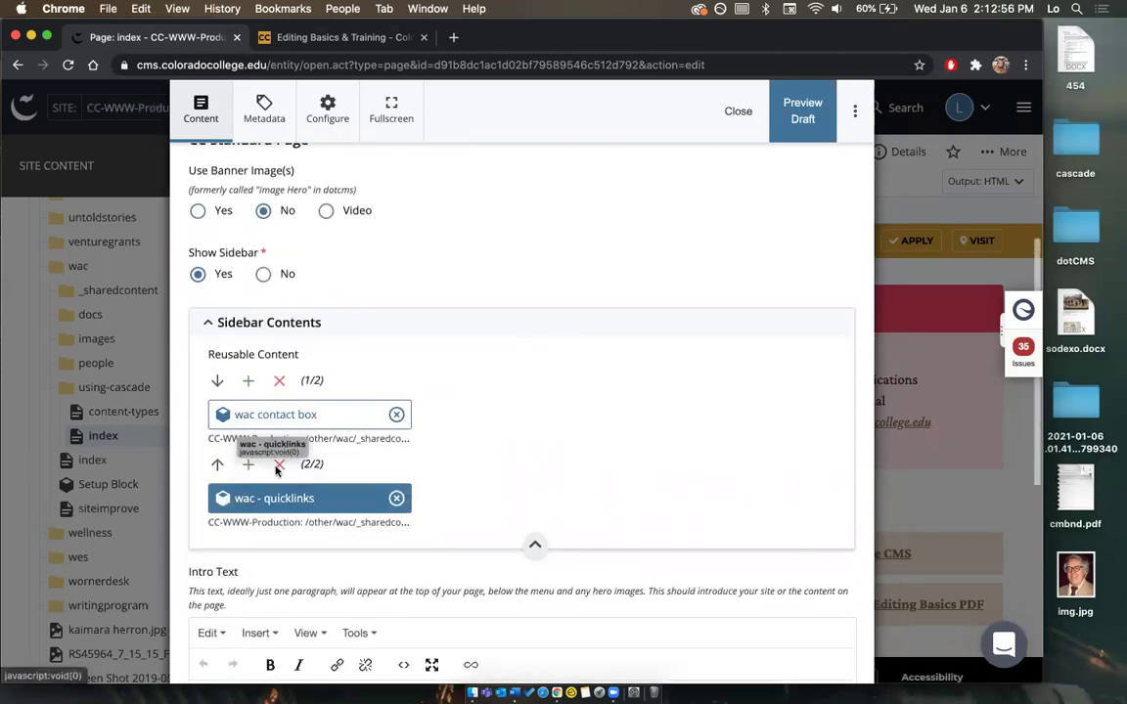
click(217, 465)
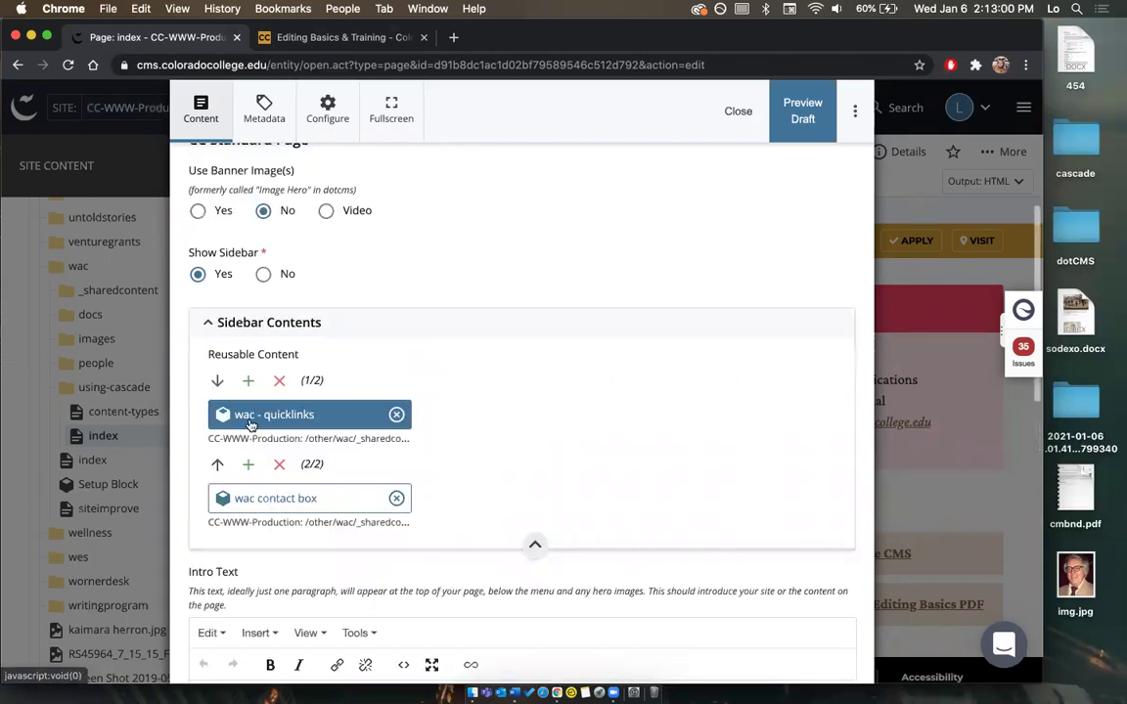
click(802, 118)
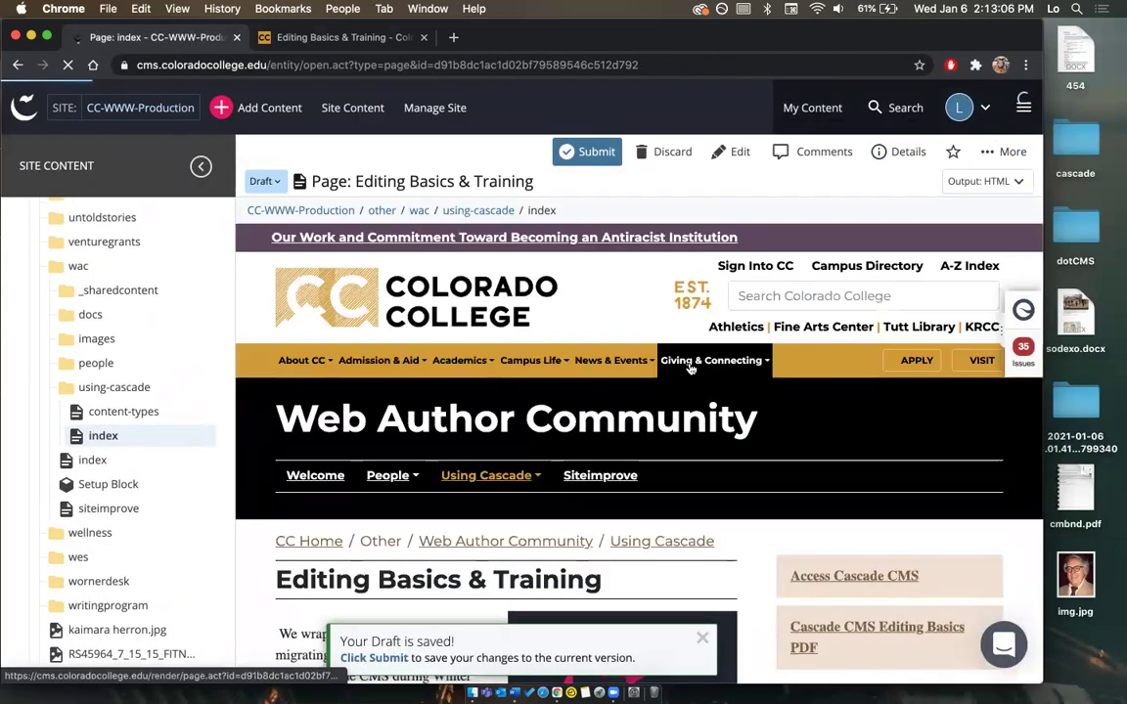
scroll(684, 369, up, 2)
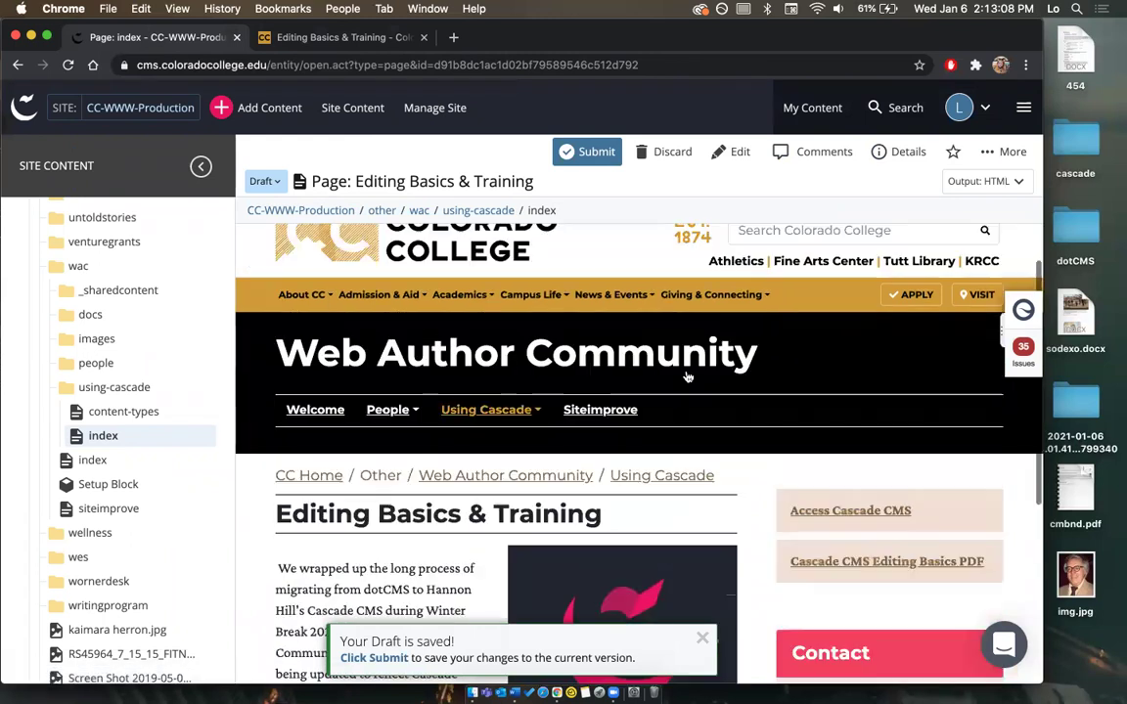
Submit the draft with the suggested change comment, without content checks, and look over the saved page.
click(572, 156)
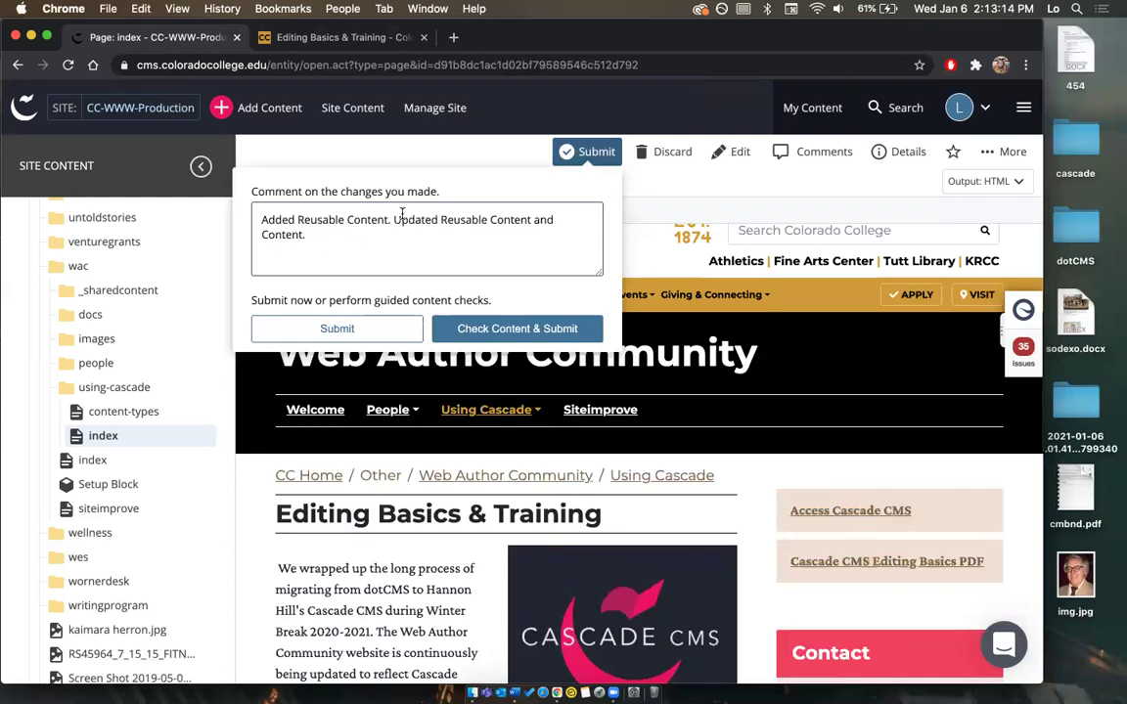
click(358, 331)
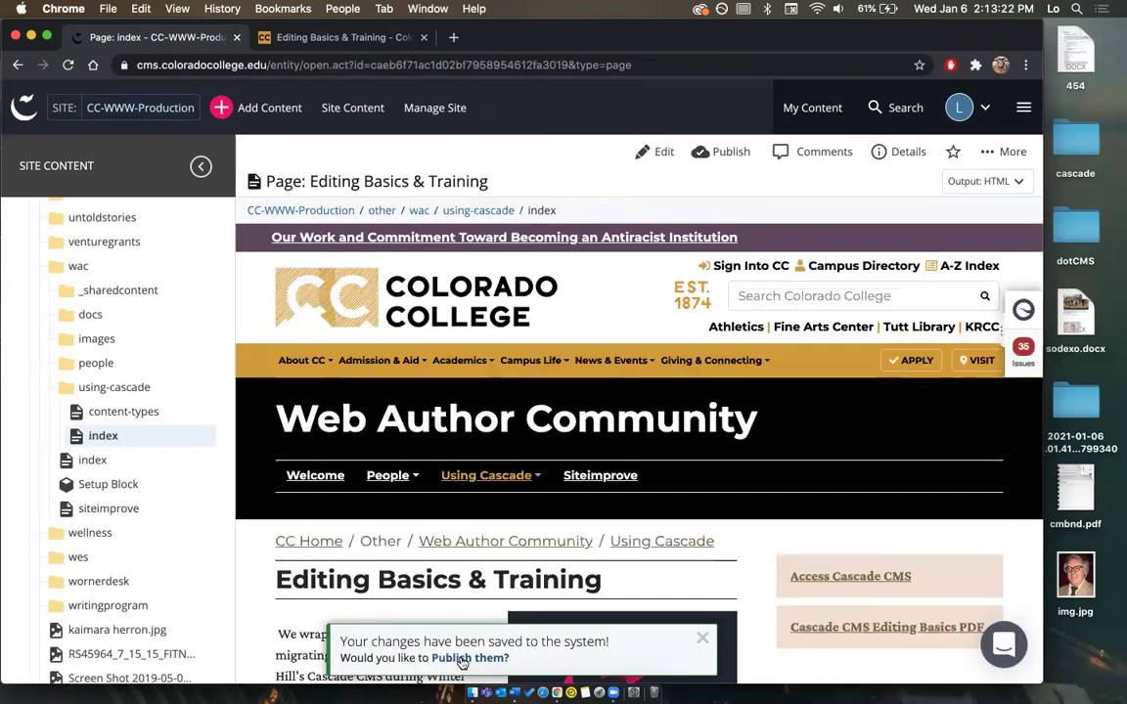
scroll(527, 475, down, 5)
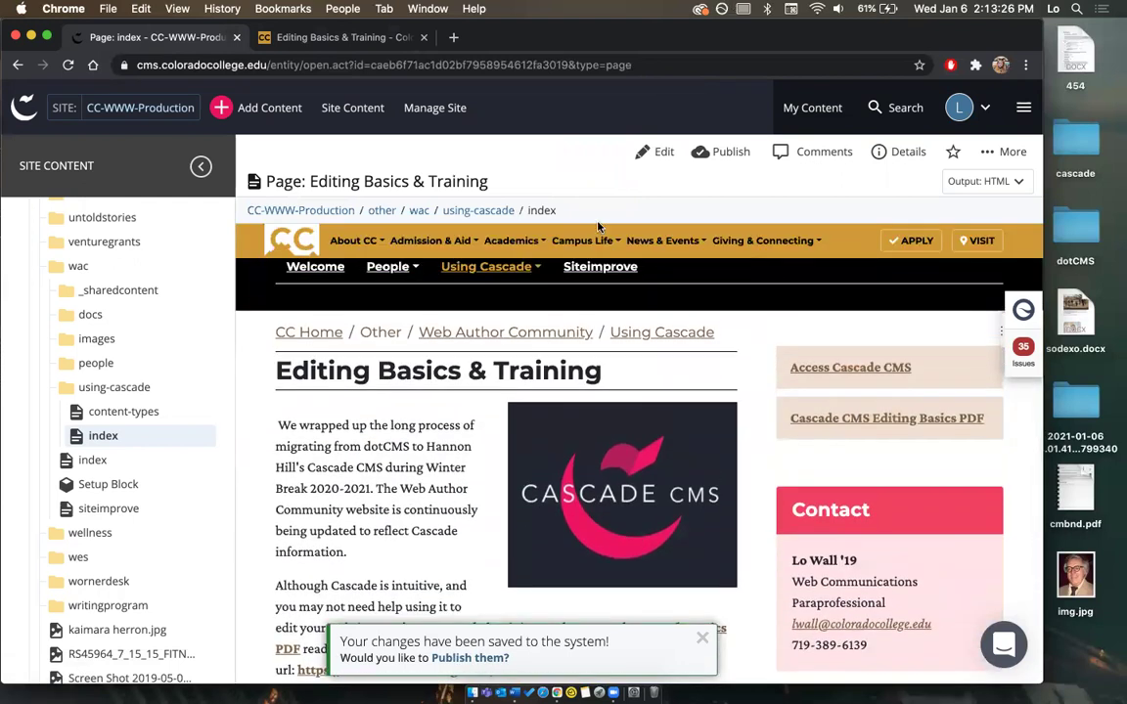
scroll(532, 399, up, 4)
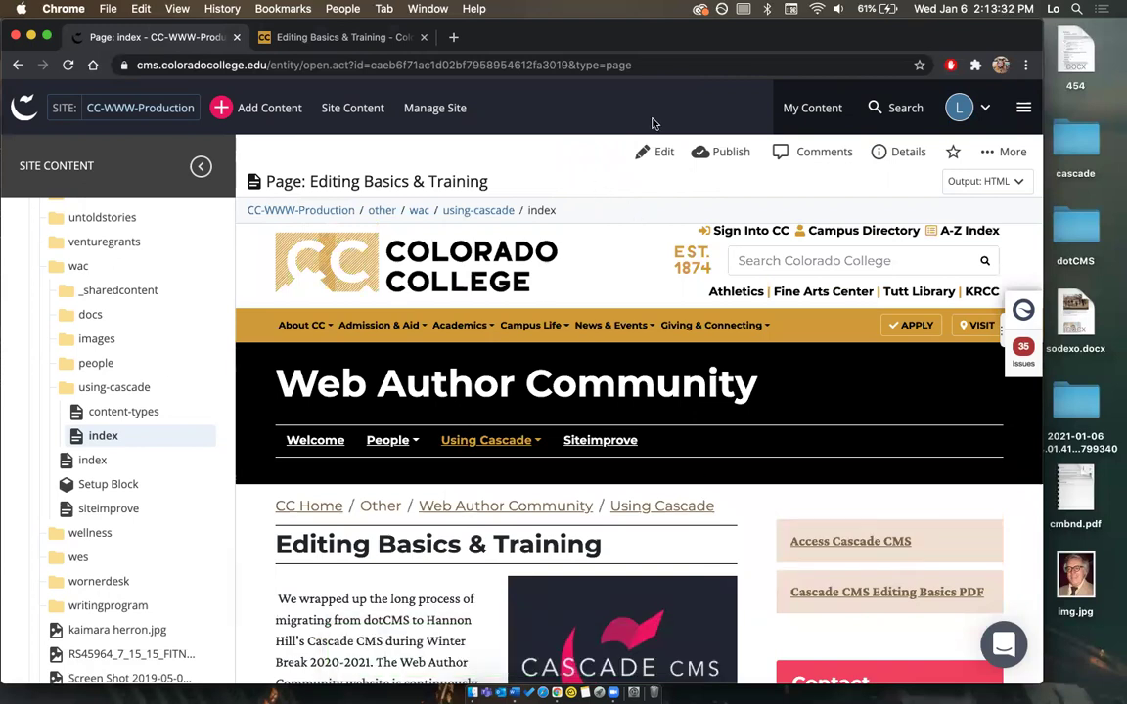
Publish the Editing Basics & Training page with its existing publish settings.
scroll(644, 302, down, 2)
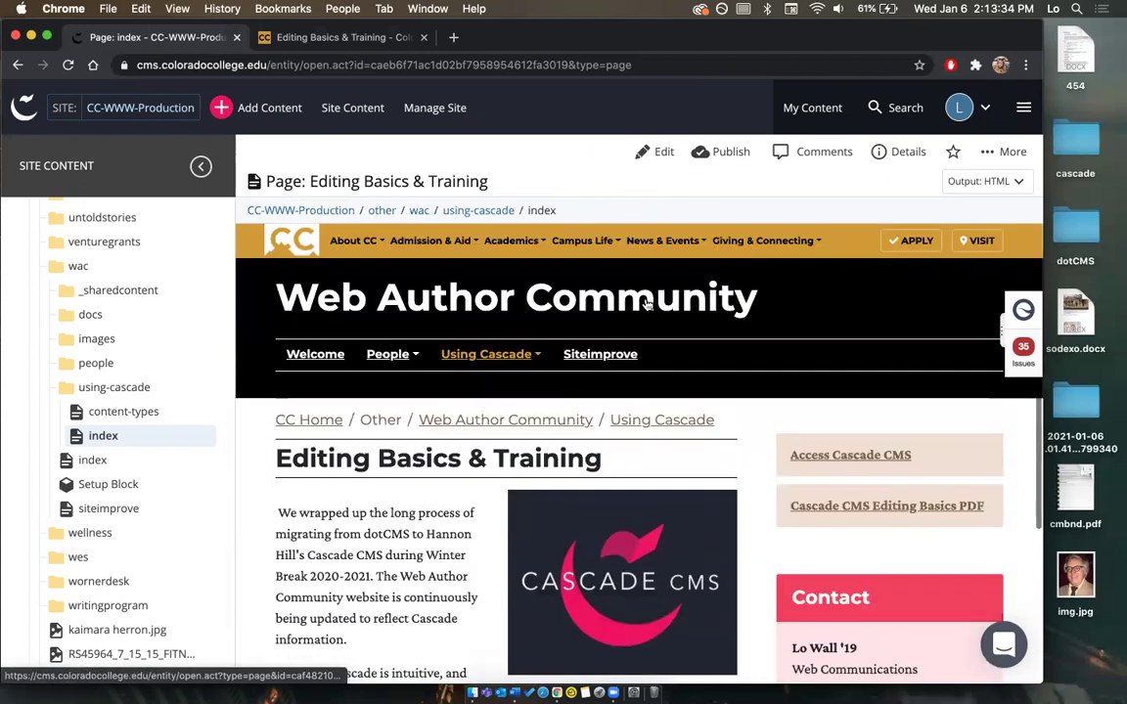
scroll(646, 304, up, 2)
click(733, 154)
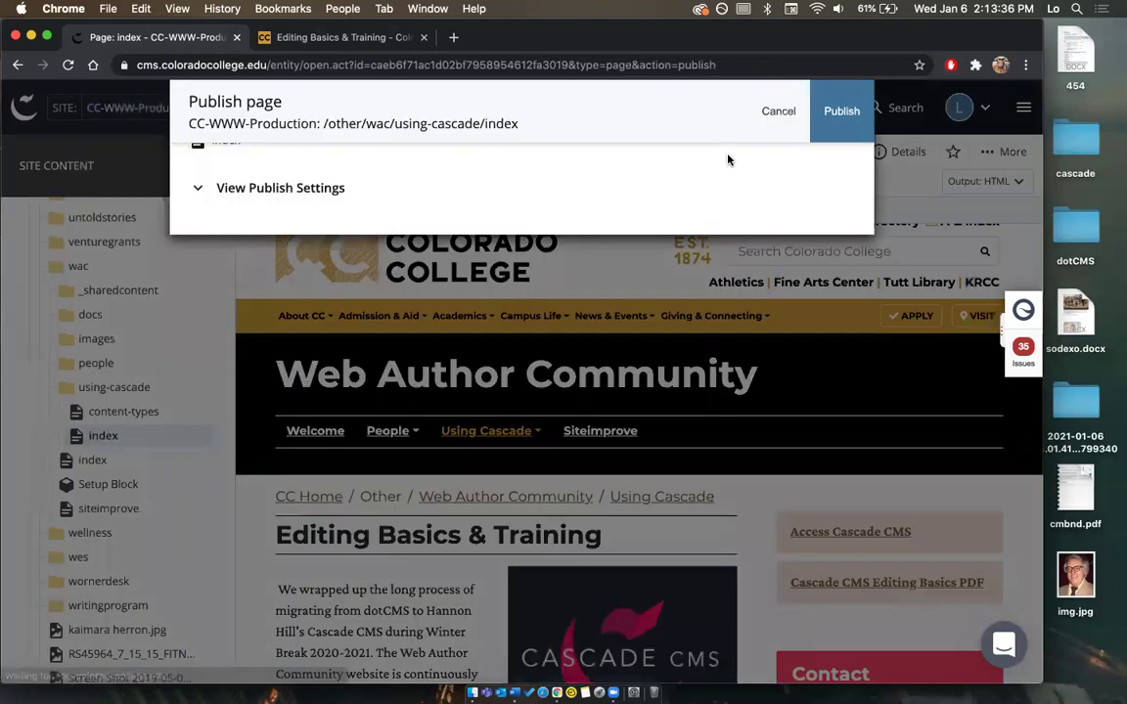
click(842, 112)
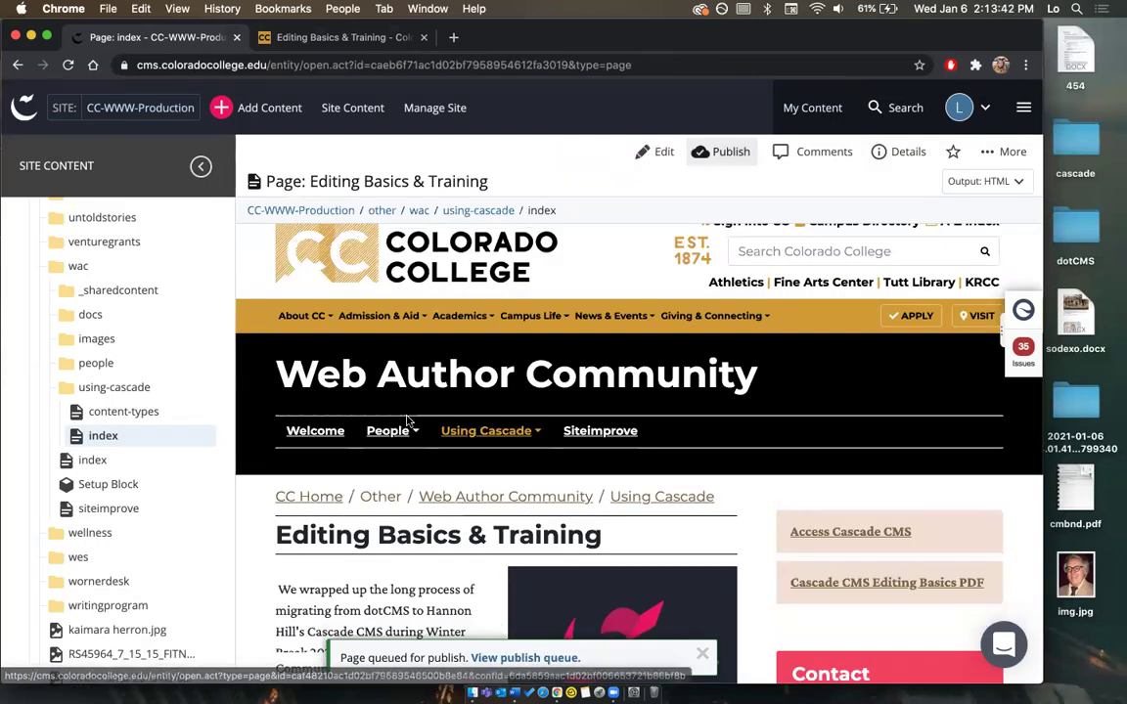
scroll(460, 292, up, 1)
scroll(497, 296, down, 3)
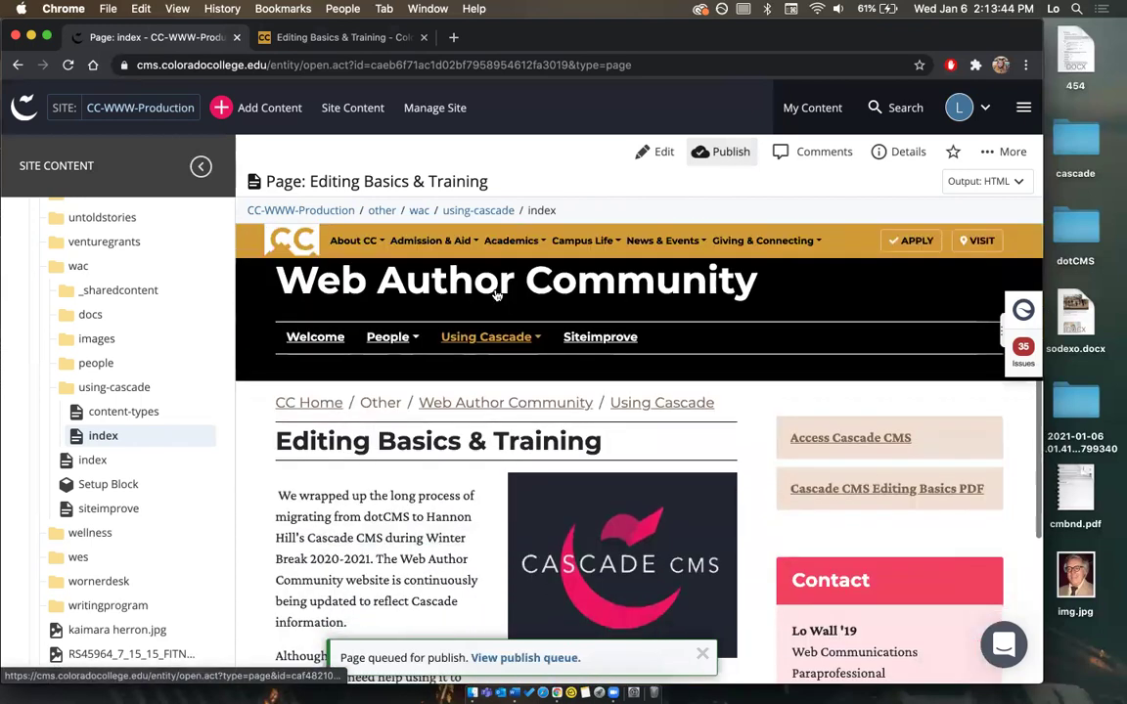
scroll(497, 296, up, 4)
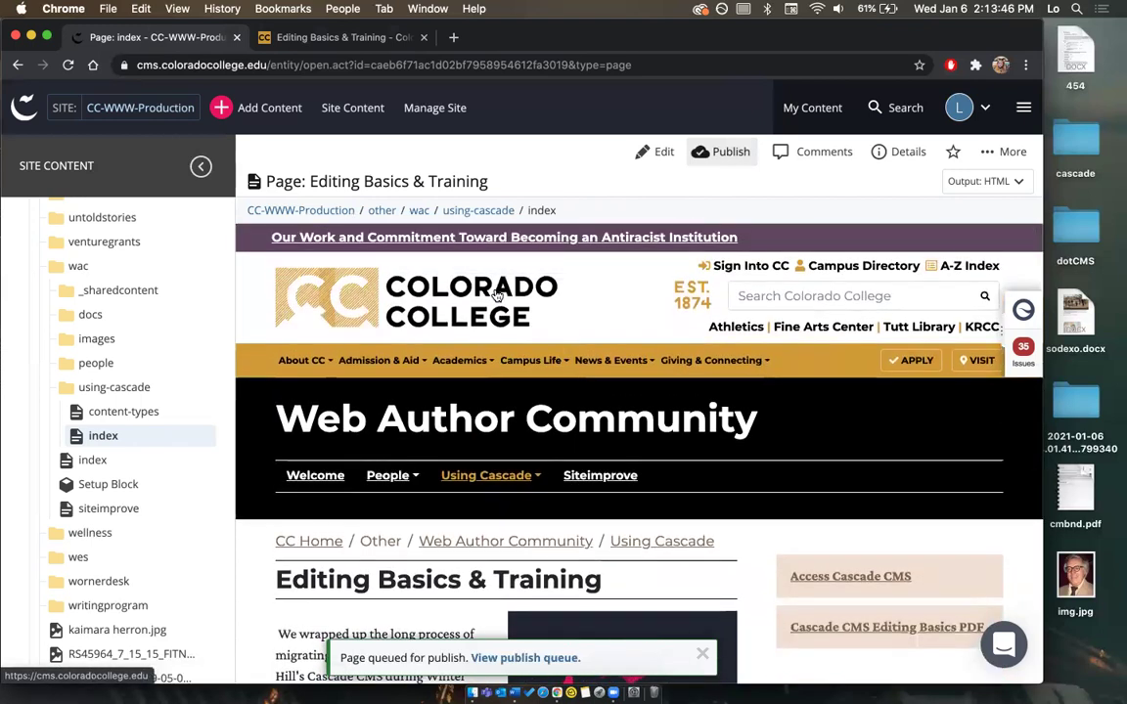
scroll(478, 341, down, 3)
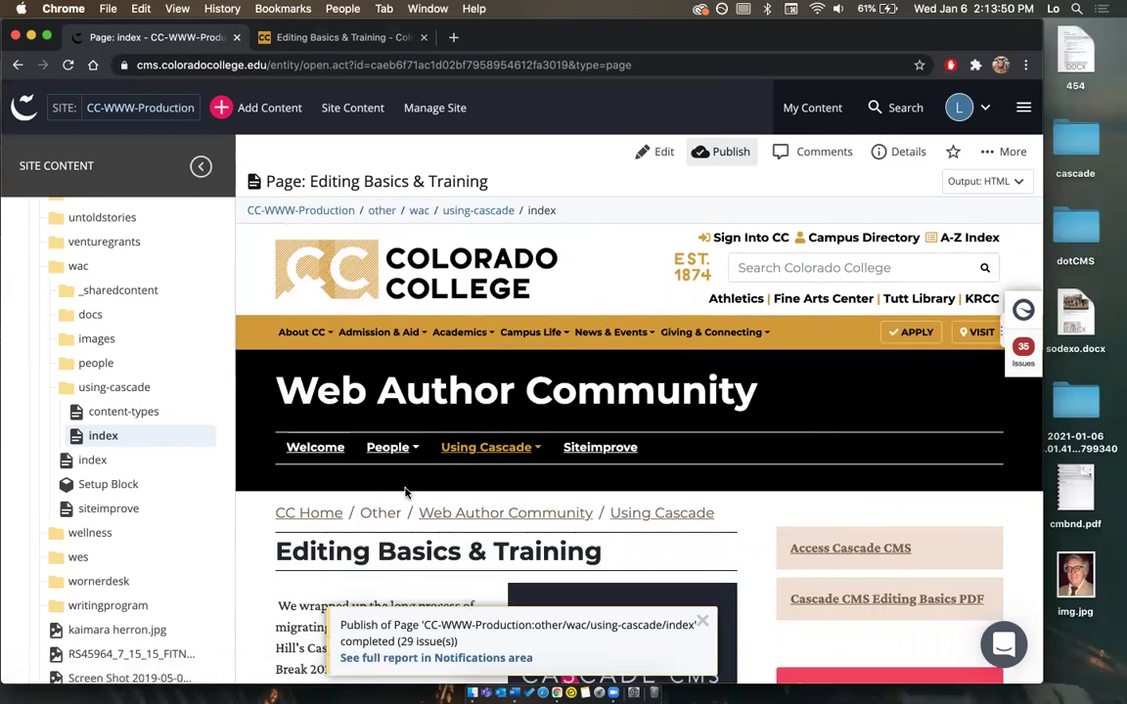
scroll(405, 492, up, 3)
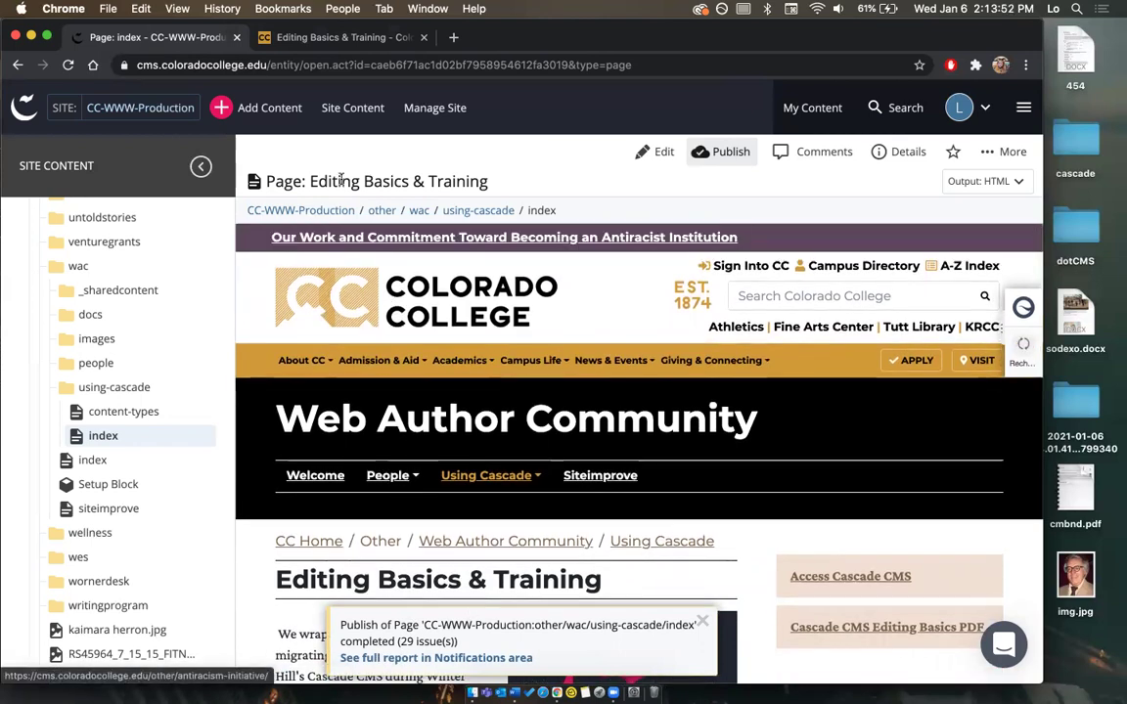
Reload the live Editing Basics & Training page to check the published changes, and return to the page in Cascade CMS.
click(301, 36)
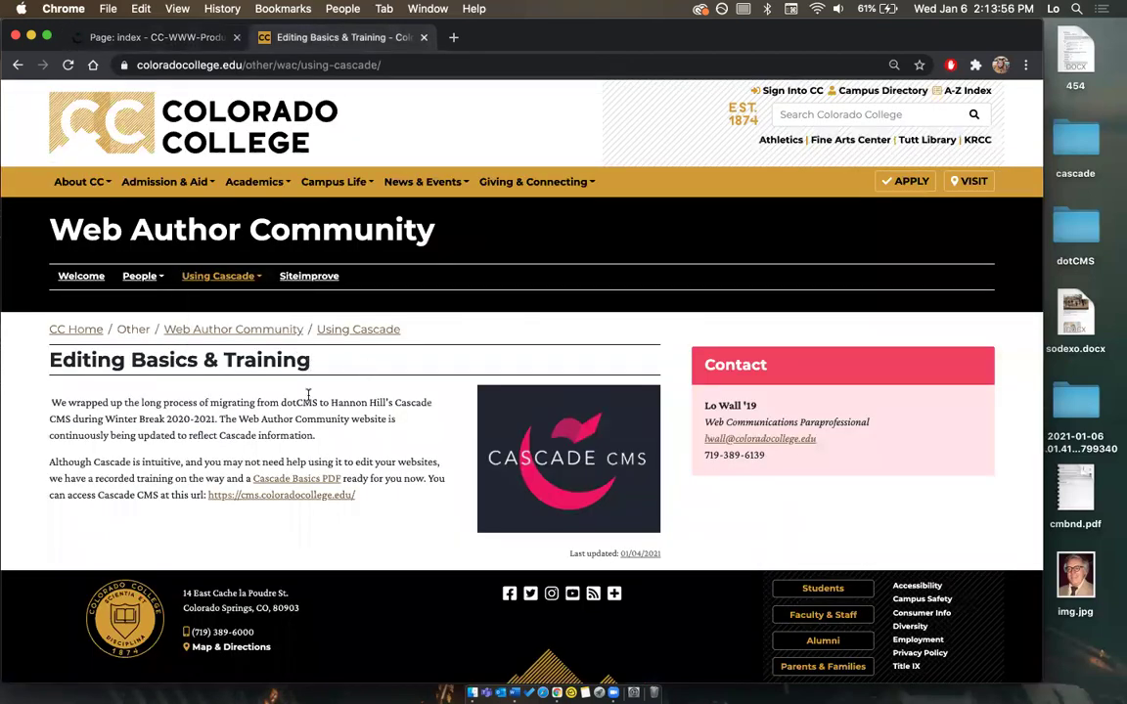
click(68, 66)
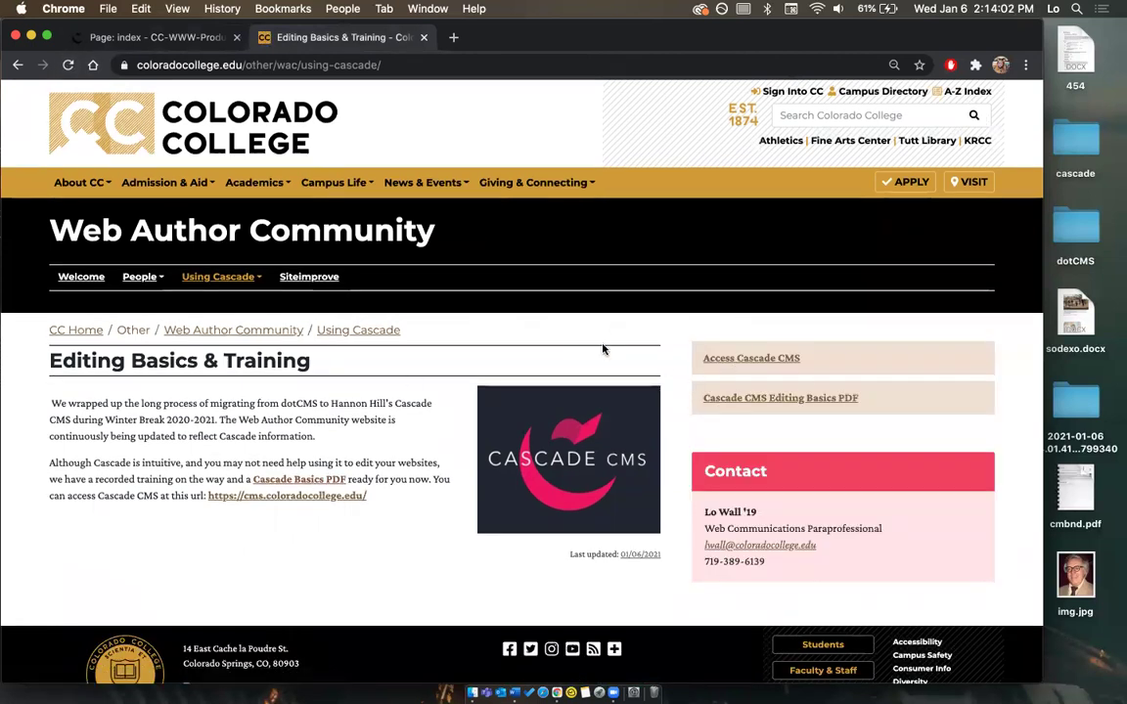
click(157, 38)
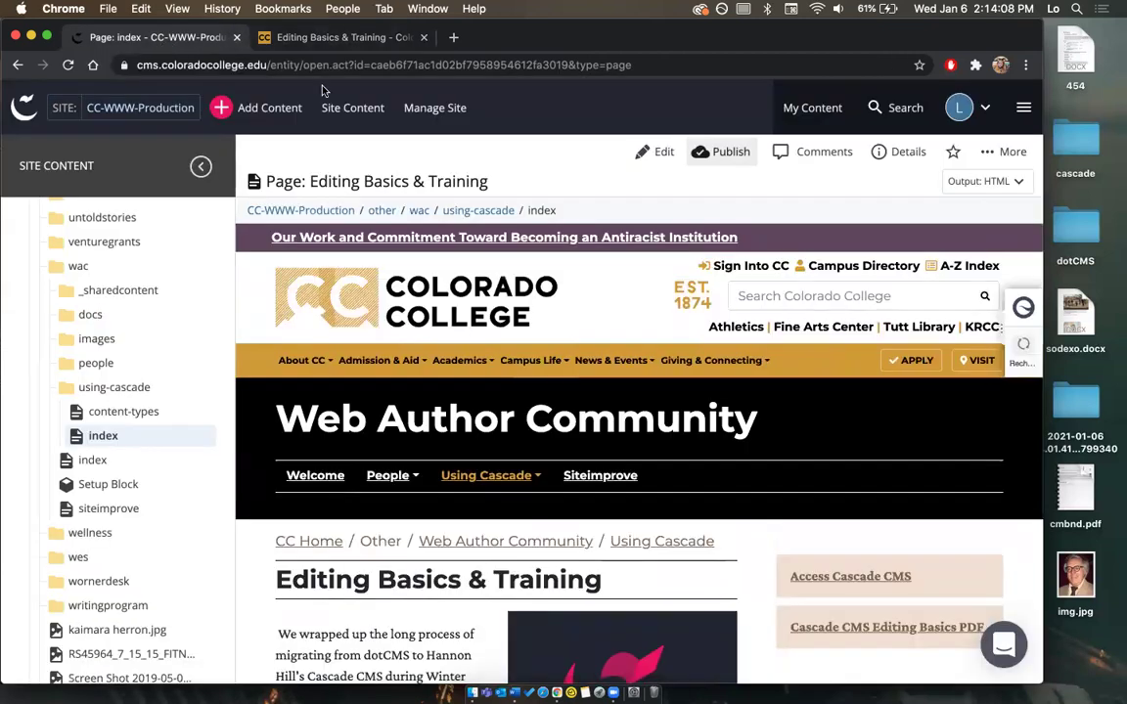
scroll(459, 320, down, 3)
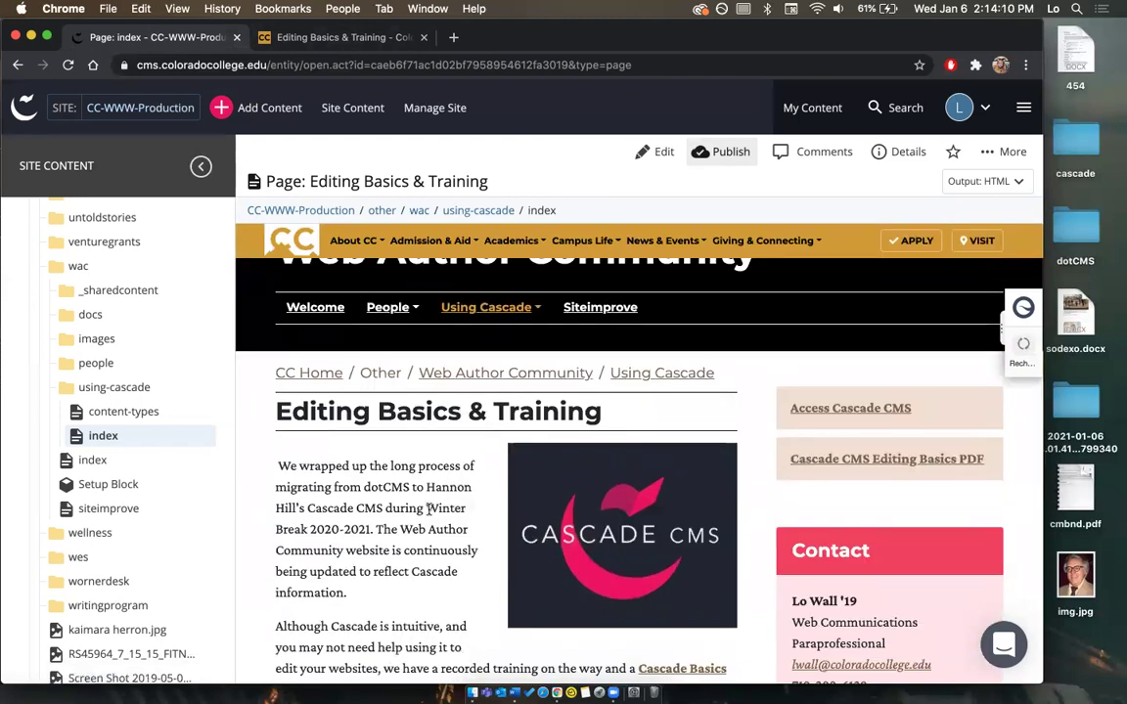
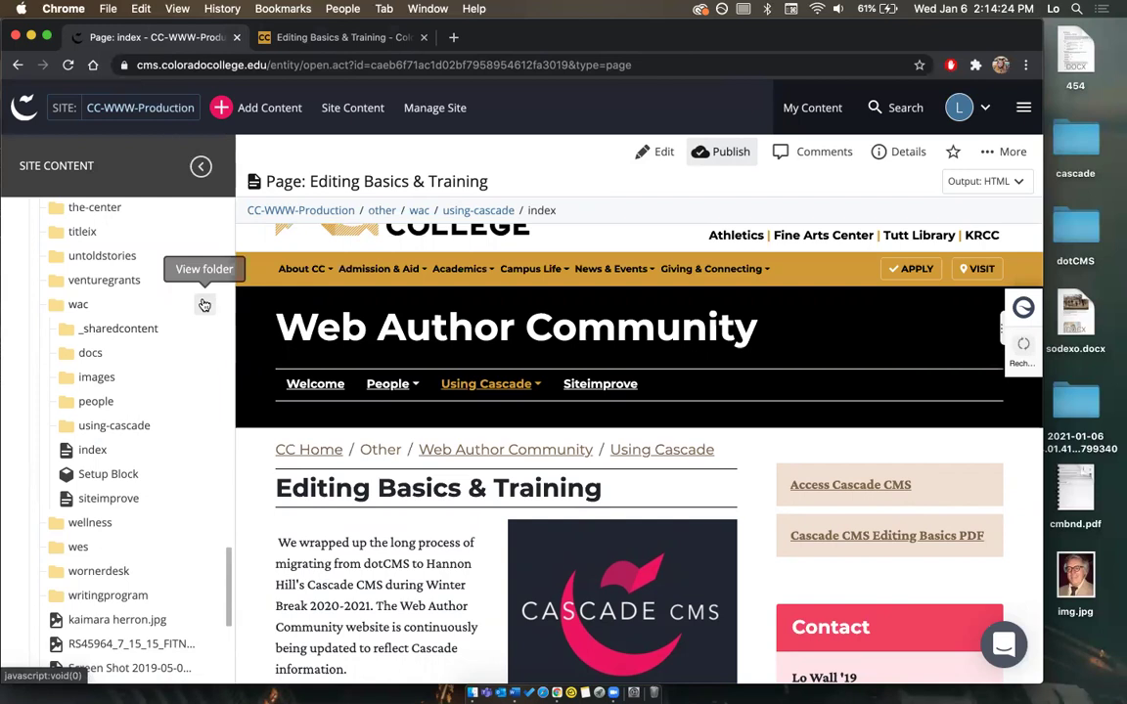
View the wac folder and compare its contents and order with the navigation menu on the live Web Author Community page.
click(205, 305)
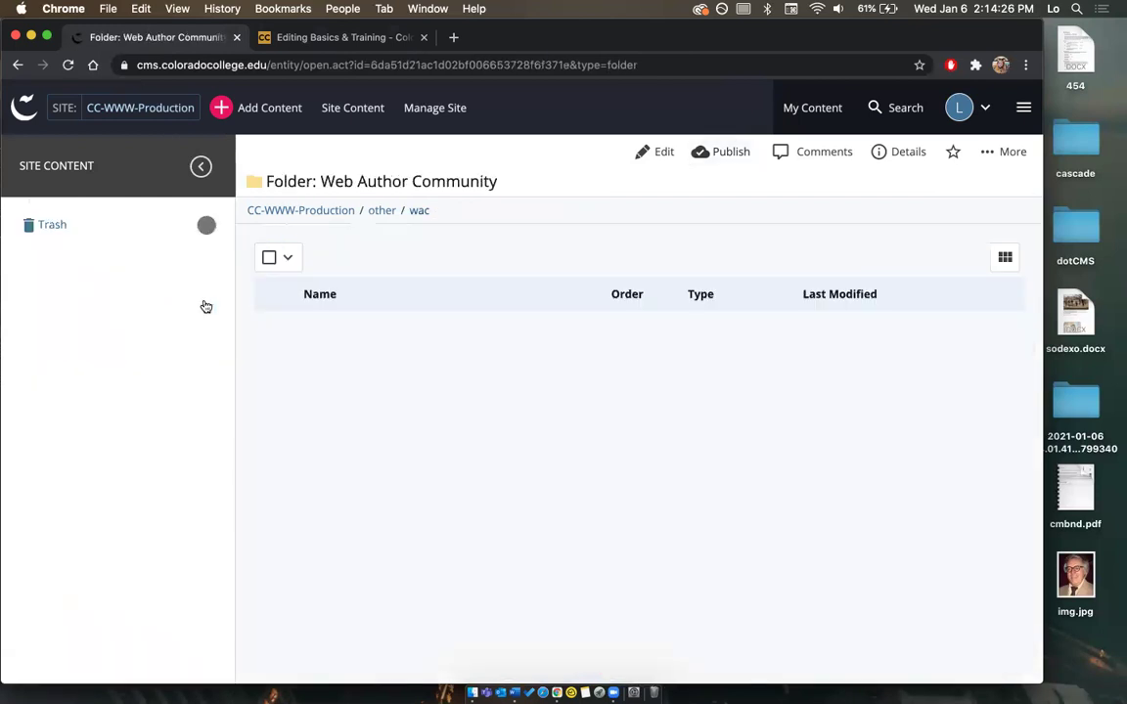
scroll(135, 447, down, 2)
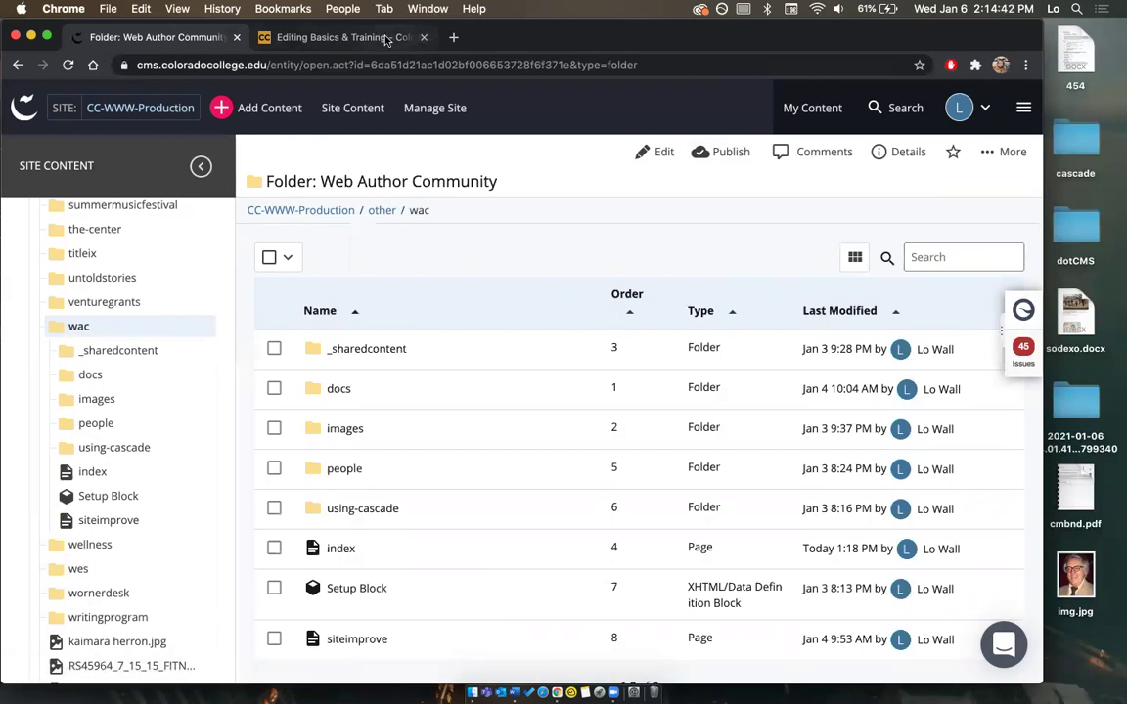
key(ctrl+Tab)
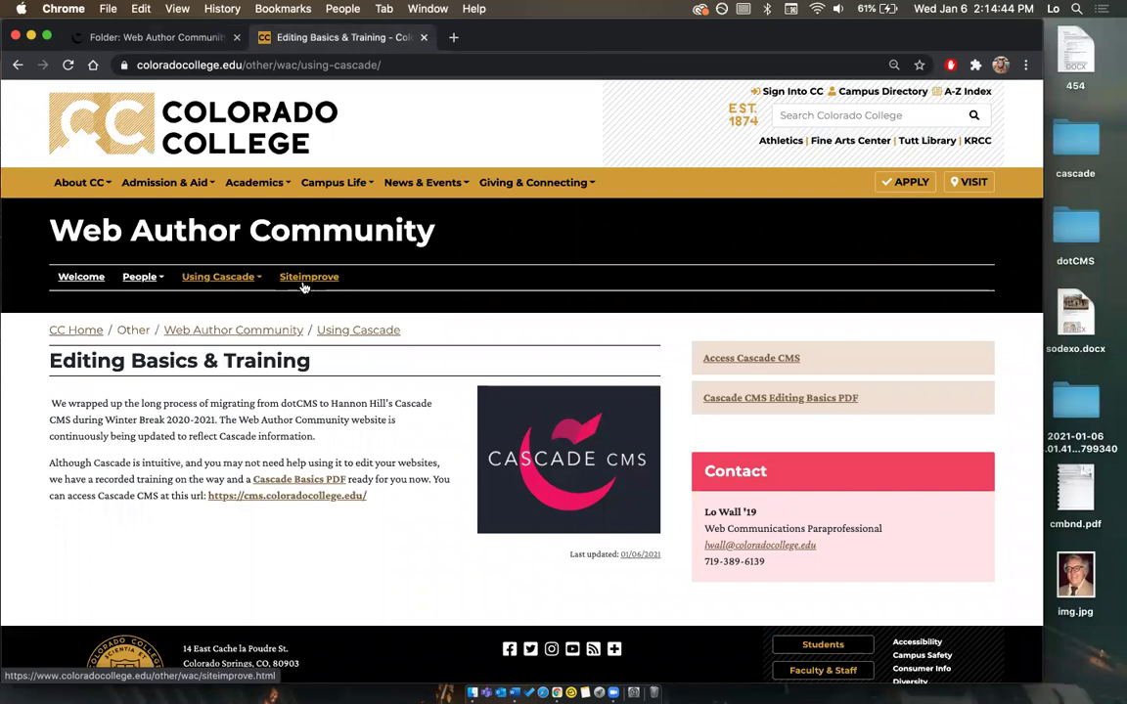
click(182, 39)
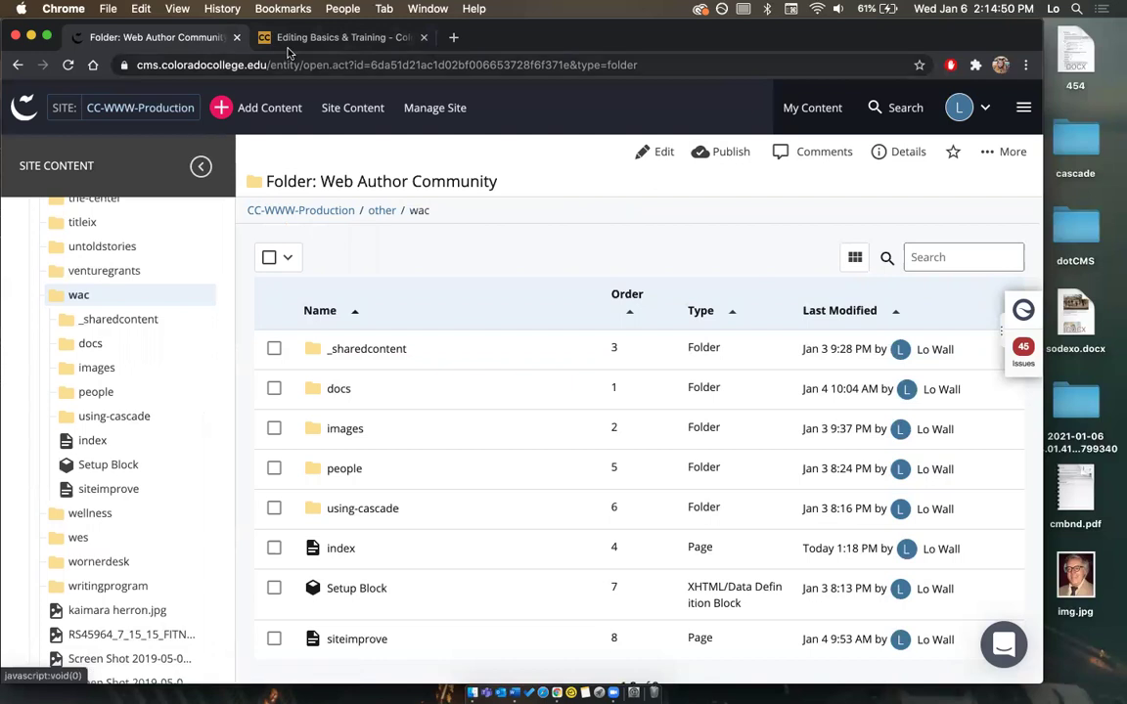
click(323, 38)
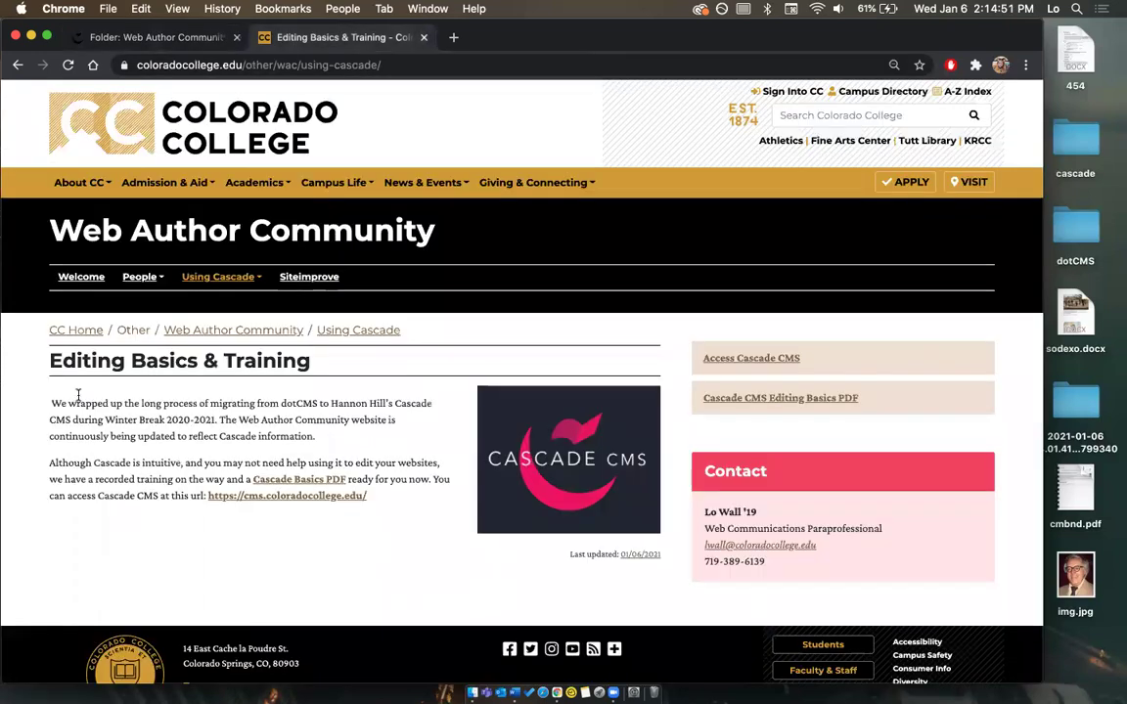
click(157, 35)
scroll(94, 491, down, 1)
scroll(94, 492, up, 2)
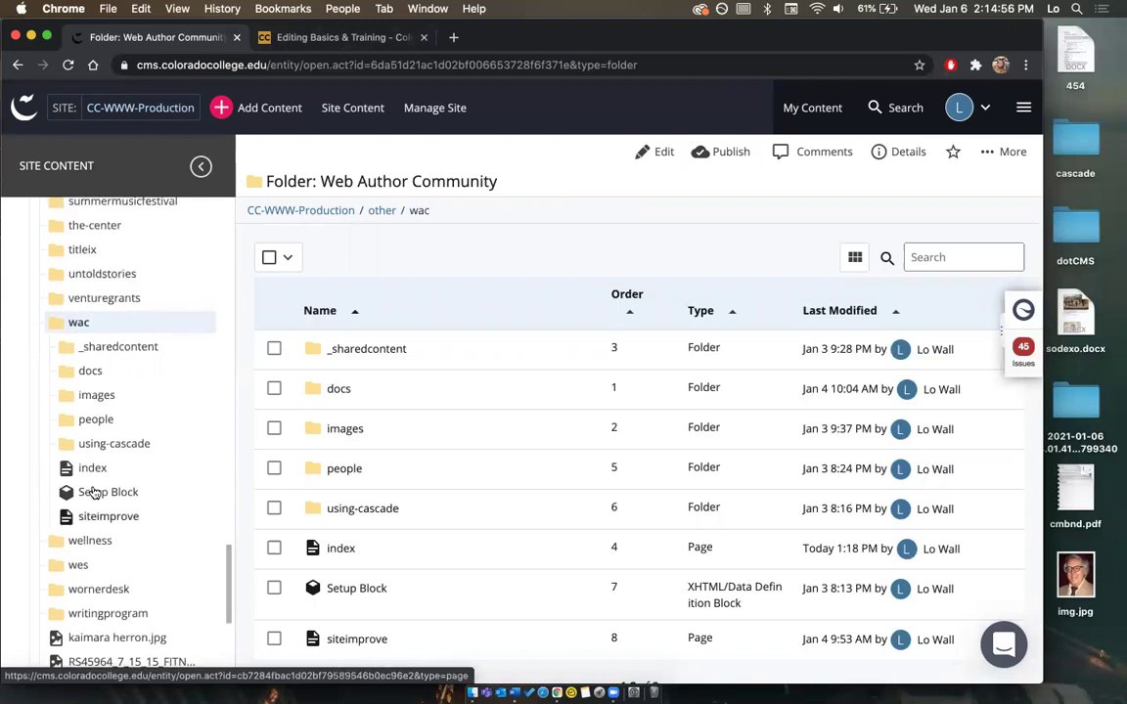
click(339, 39)
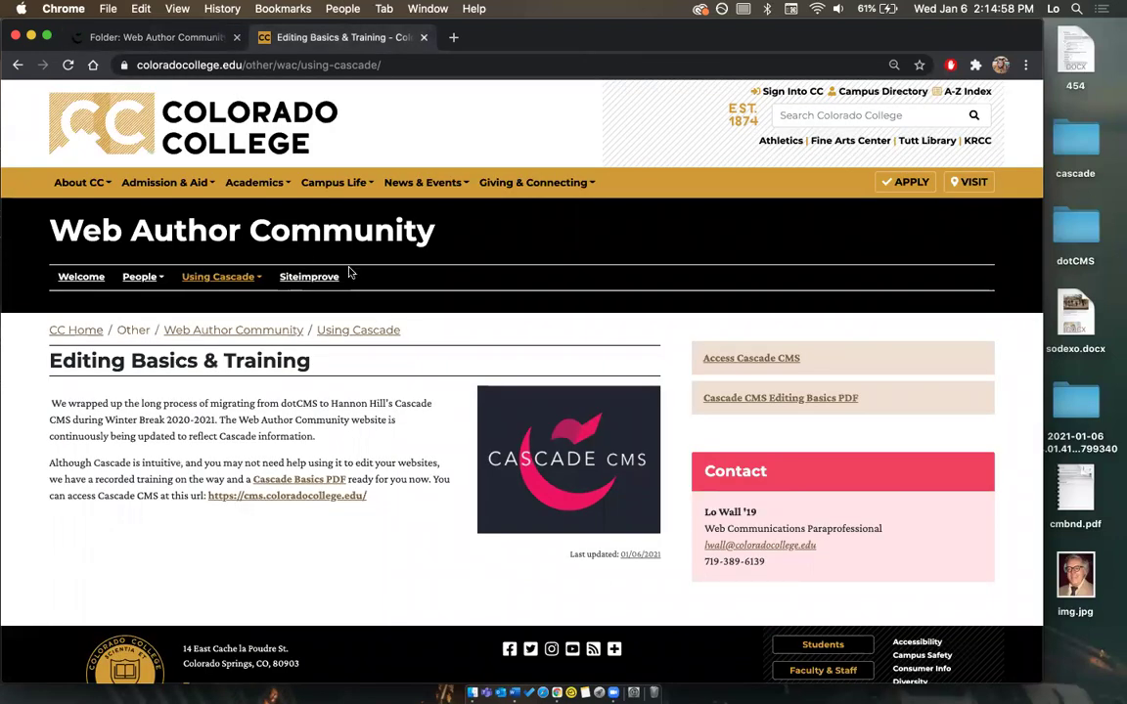
Examine the pages inside the people and using-cascade folders and compare them with the live Web Author Community menu.
click(202, 39)
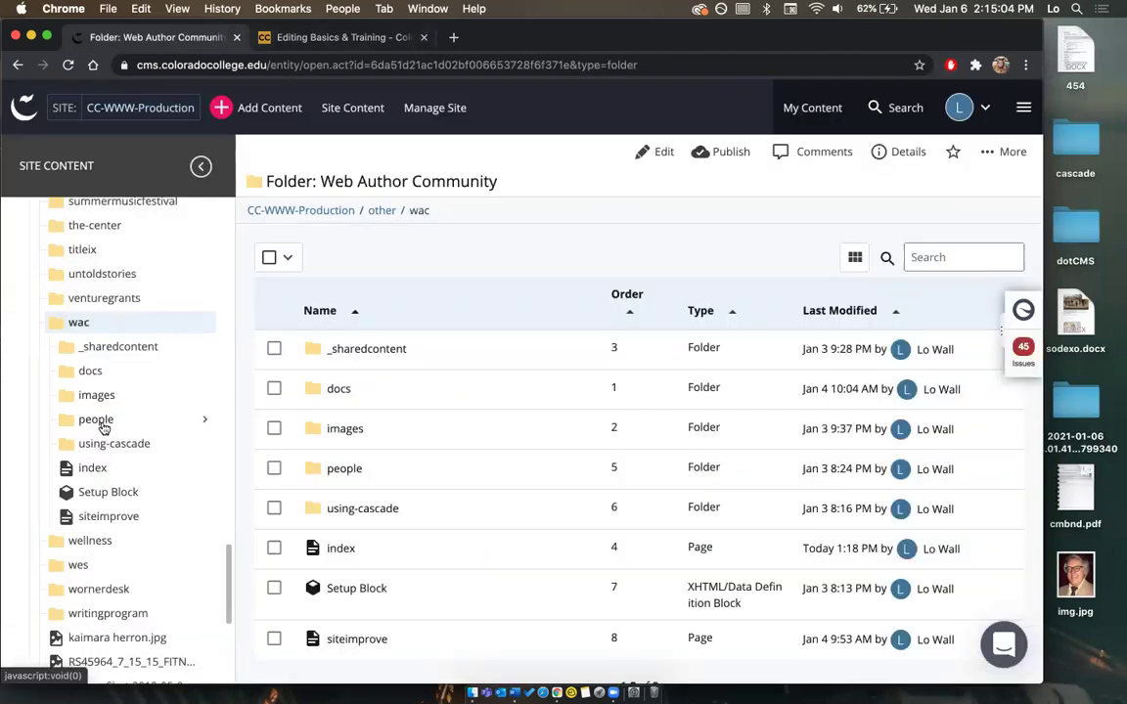
click(103, 425)
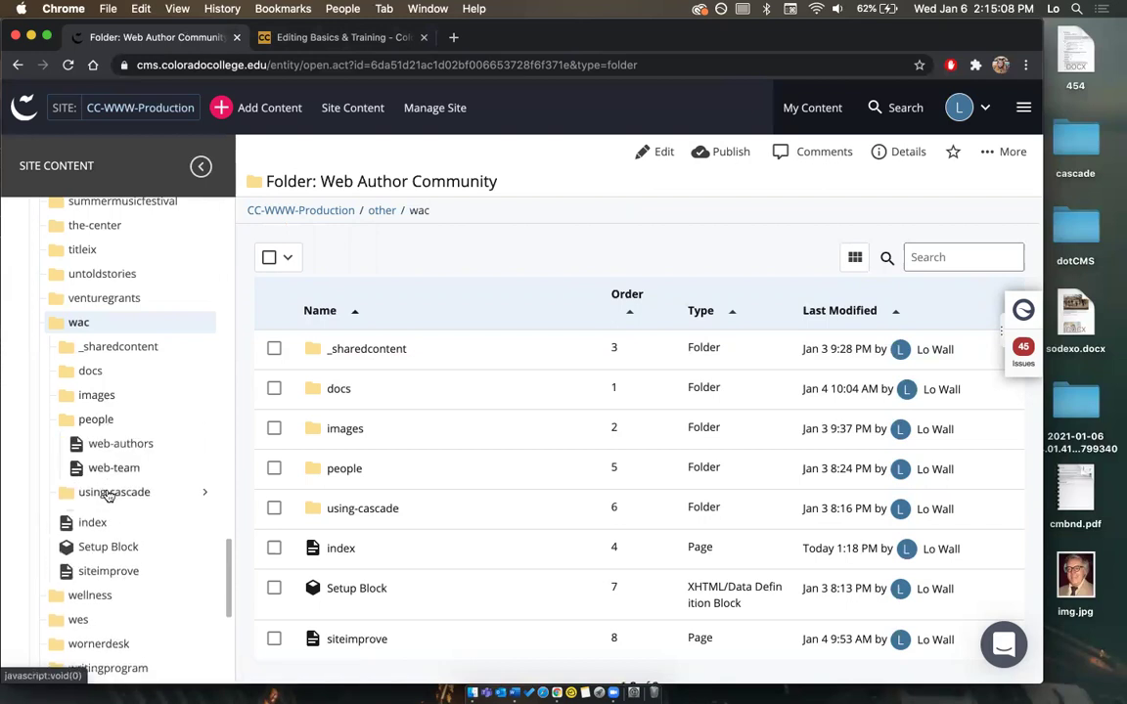
click(107, 493)
click(96, 396)
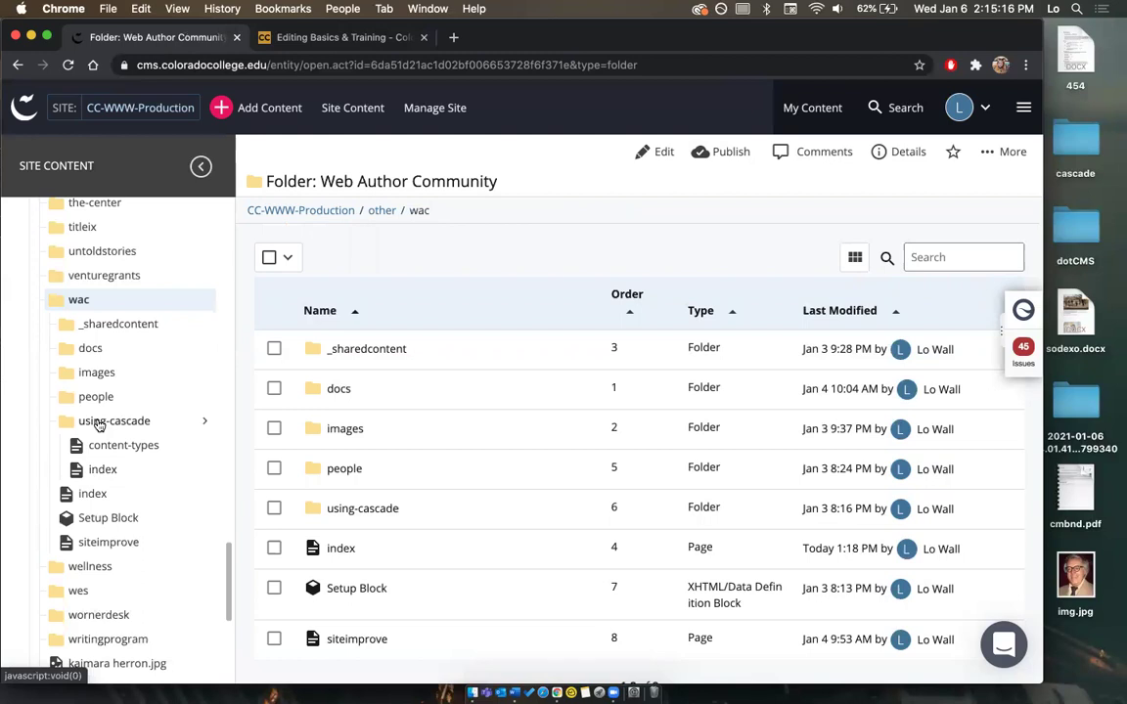
click(299, 37)
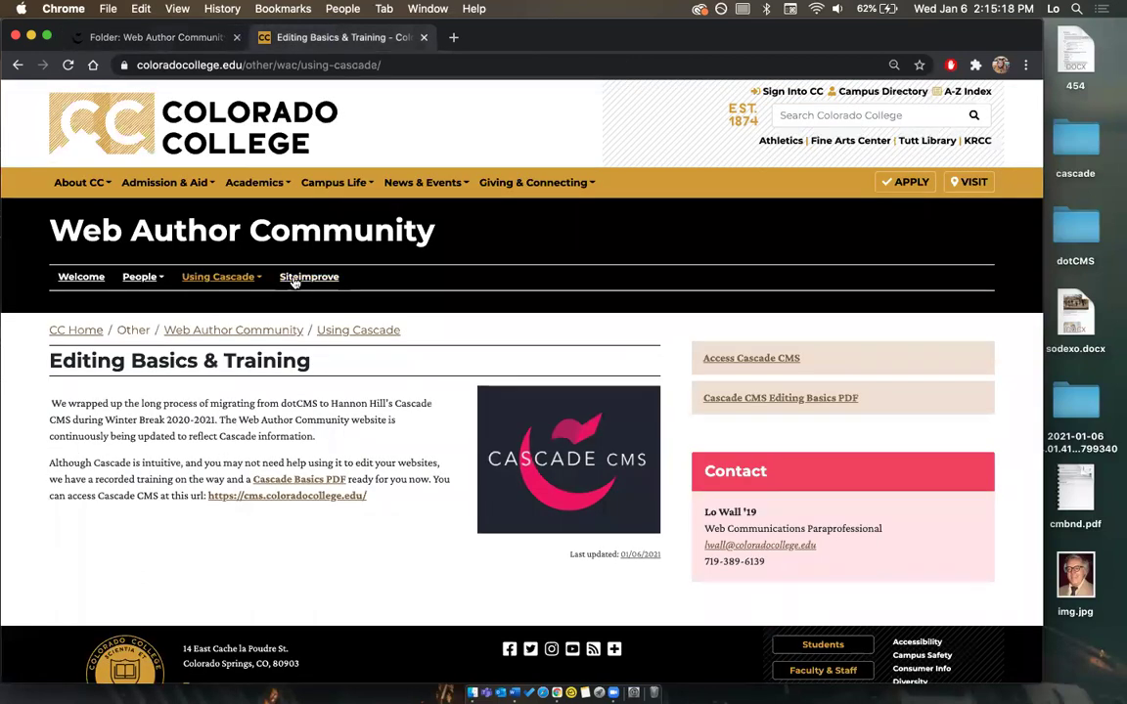
click(193, 37)
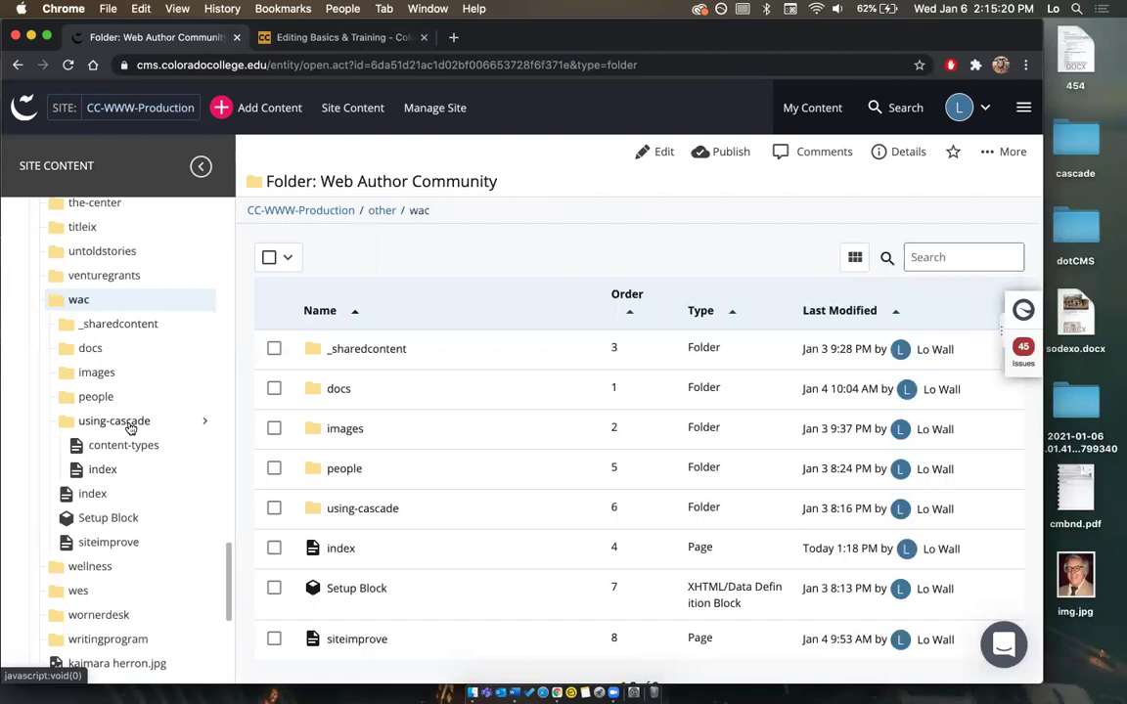
click(128, 427)
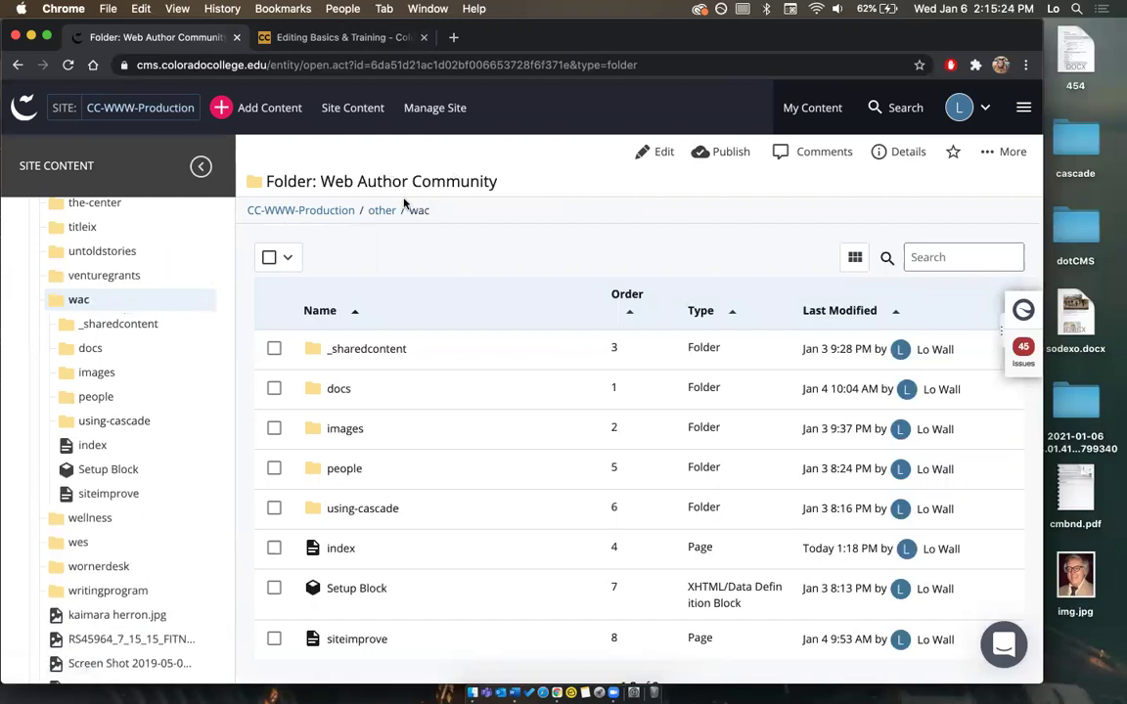
click(376, 40)
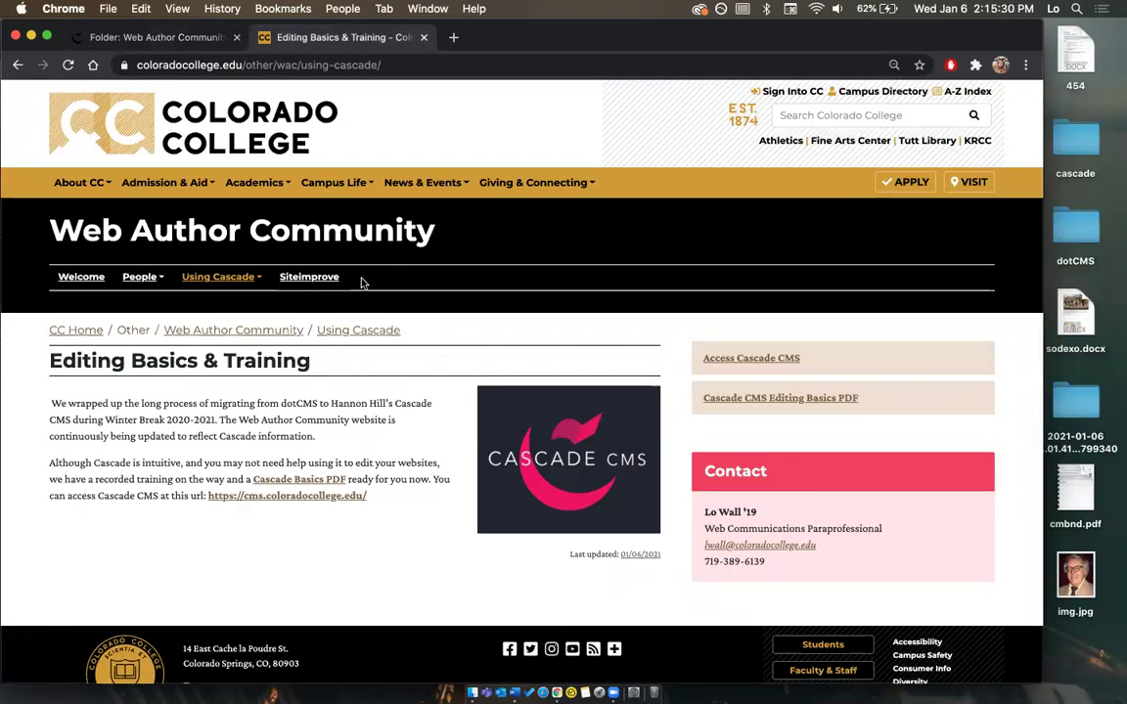
click(161, 39)
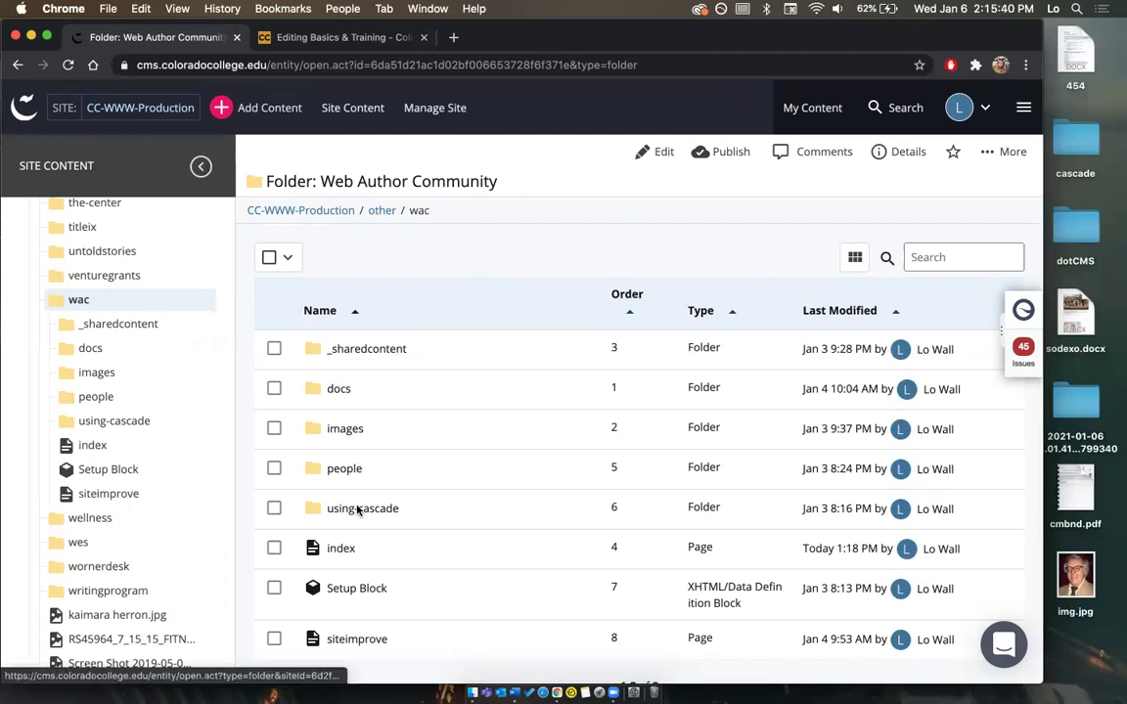
Start a new folder inside the wac folder and name it sample-site.
click(242, 109)
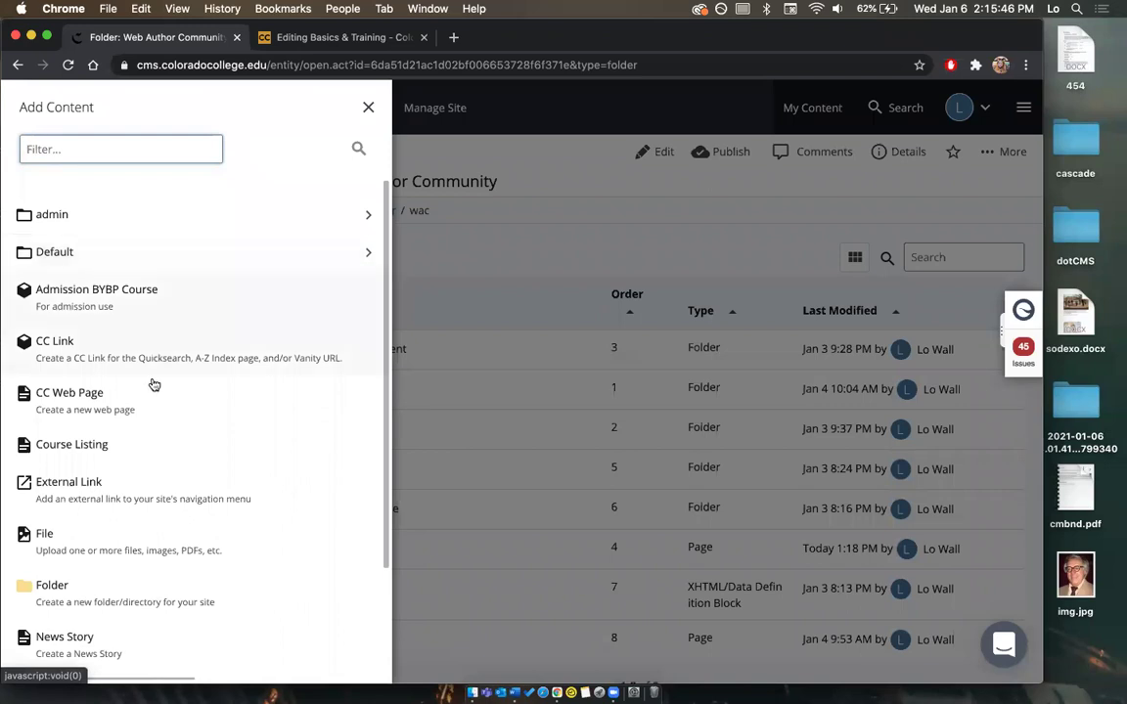
scroll(114, 524, down, 1)
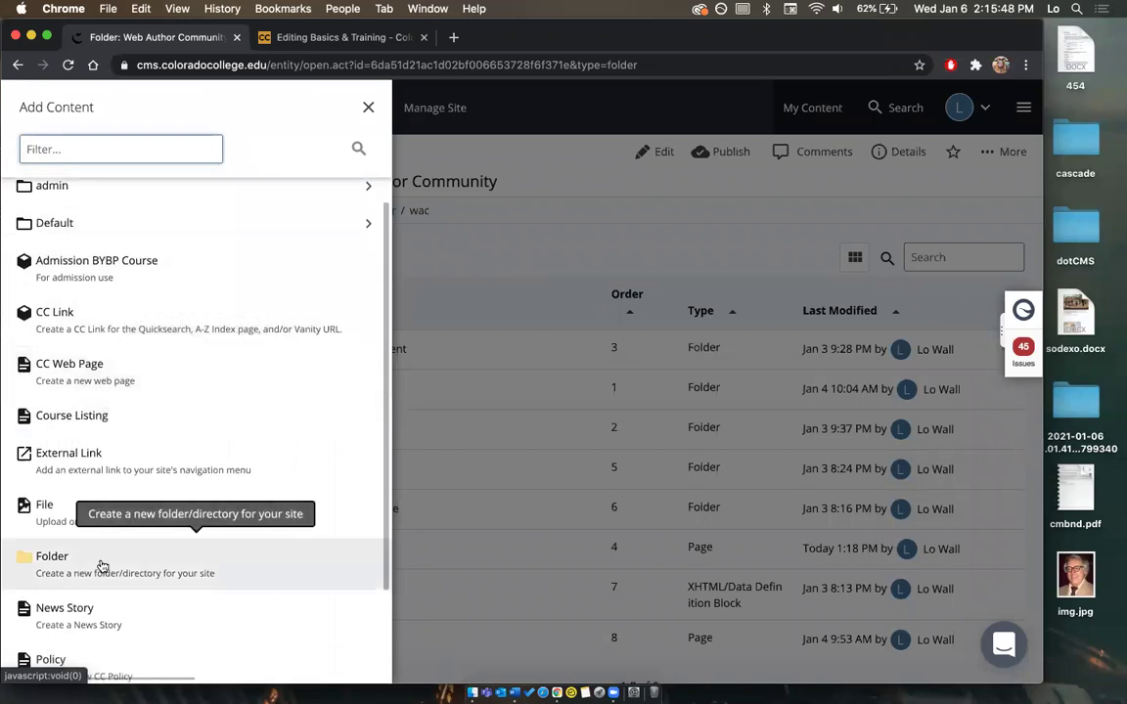
click(113, 566)
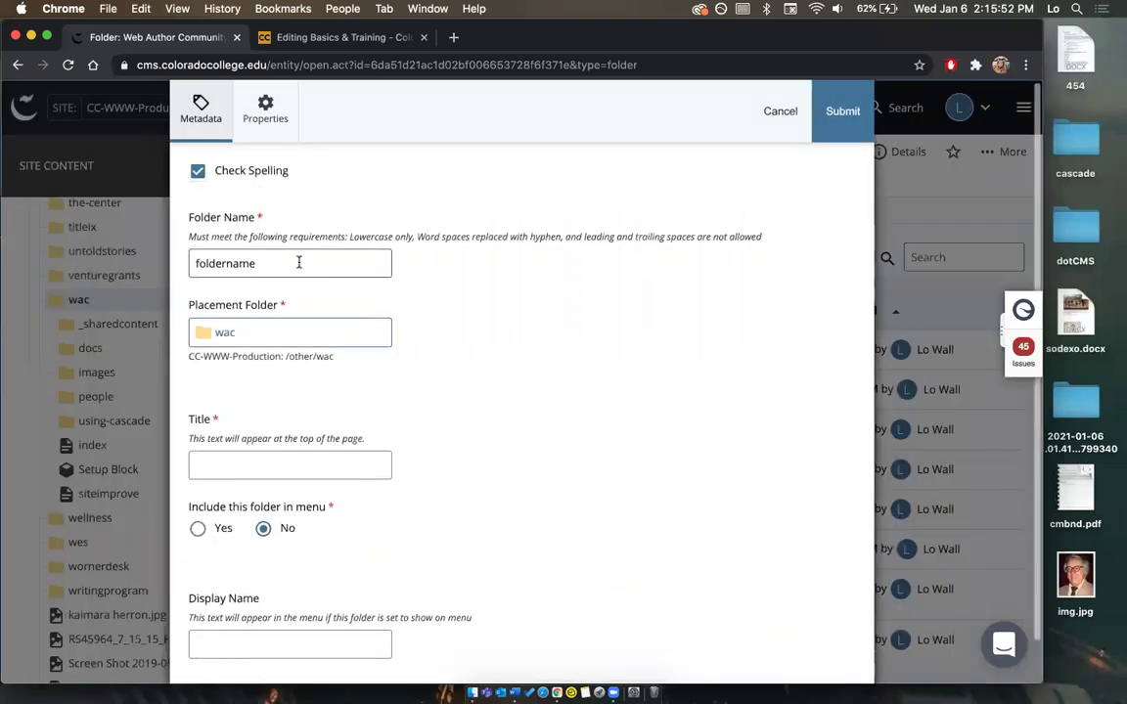
double_click(281, 259)
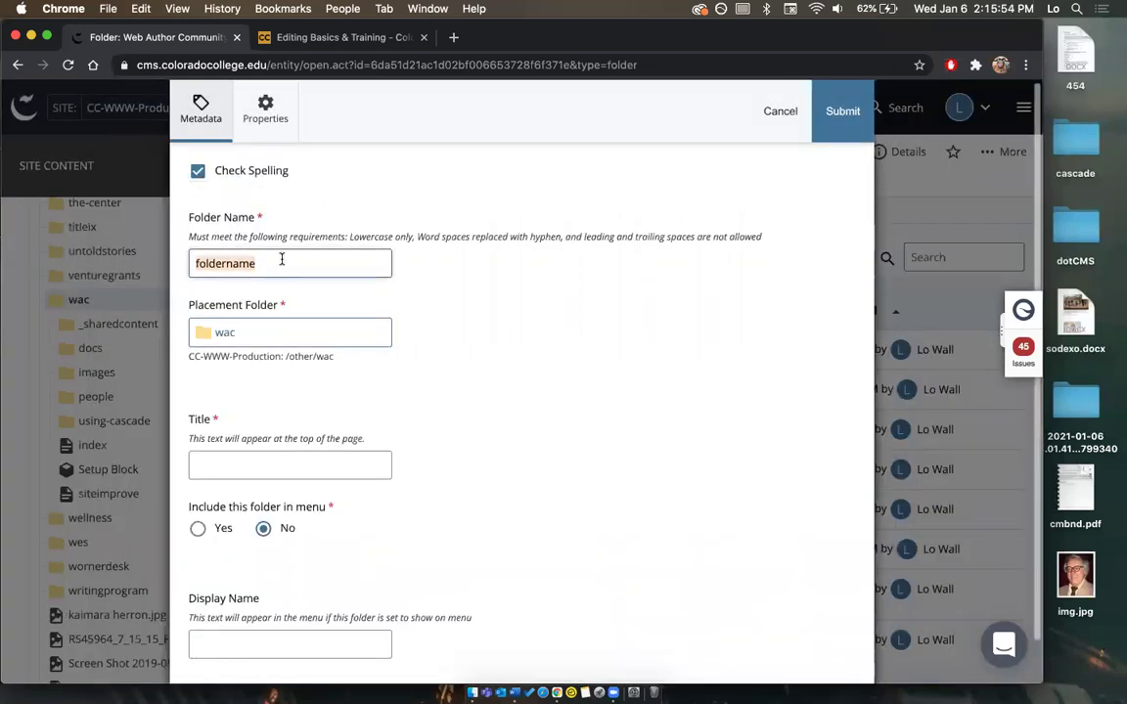
text(sample)
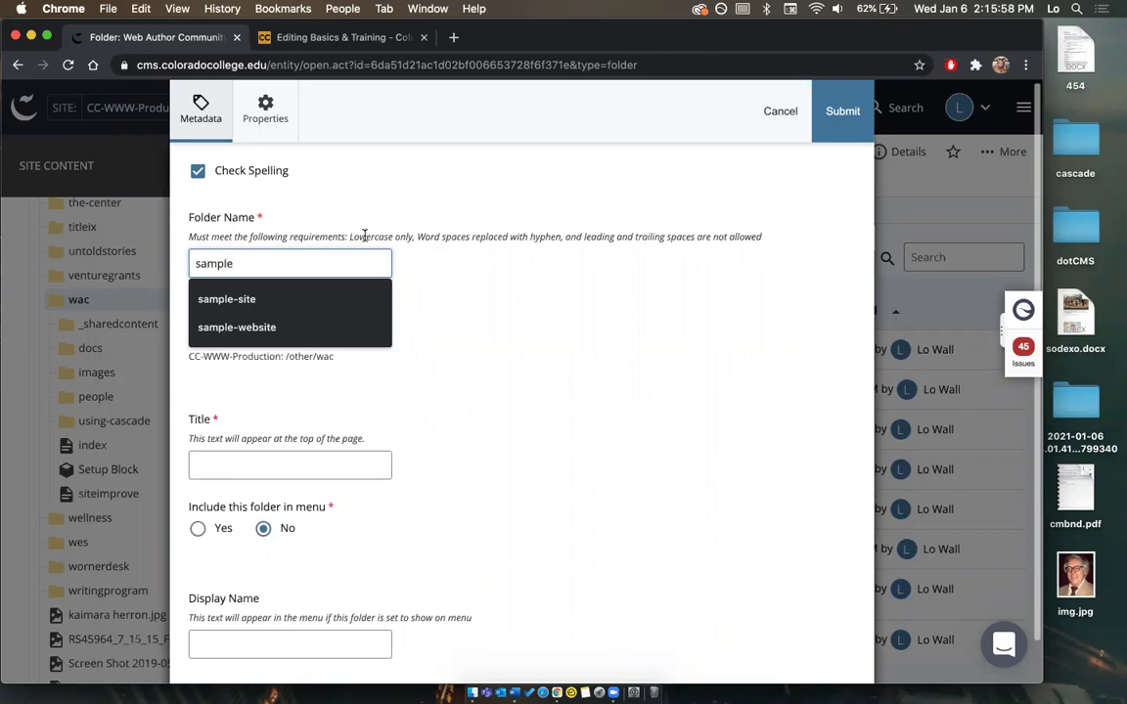
click(500, 262)
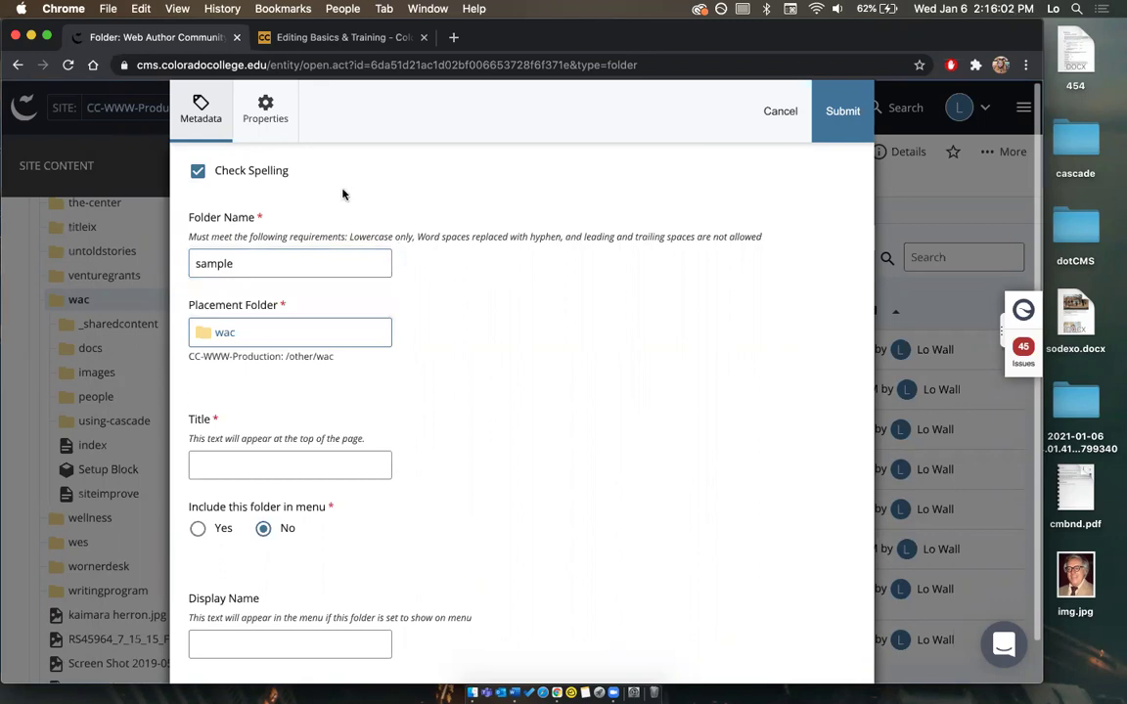
click(244, 262)
text(-s)
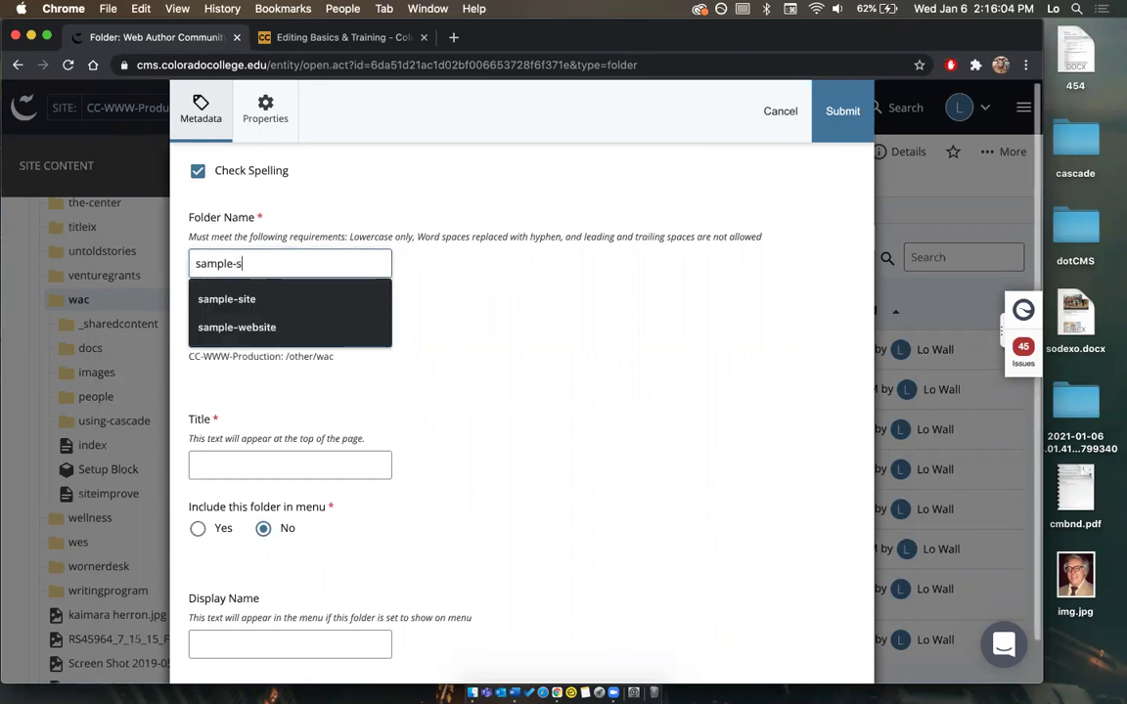
text(ite)
click(385, 269)
scroll(321, 294, down, 1)
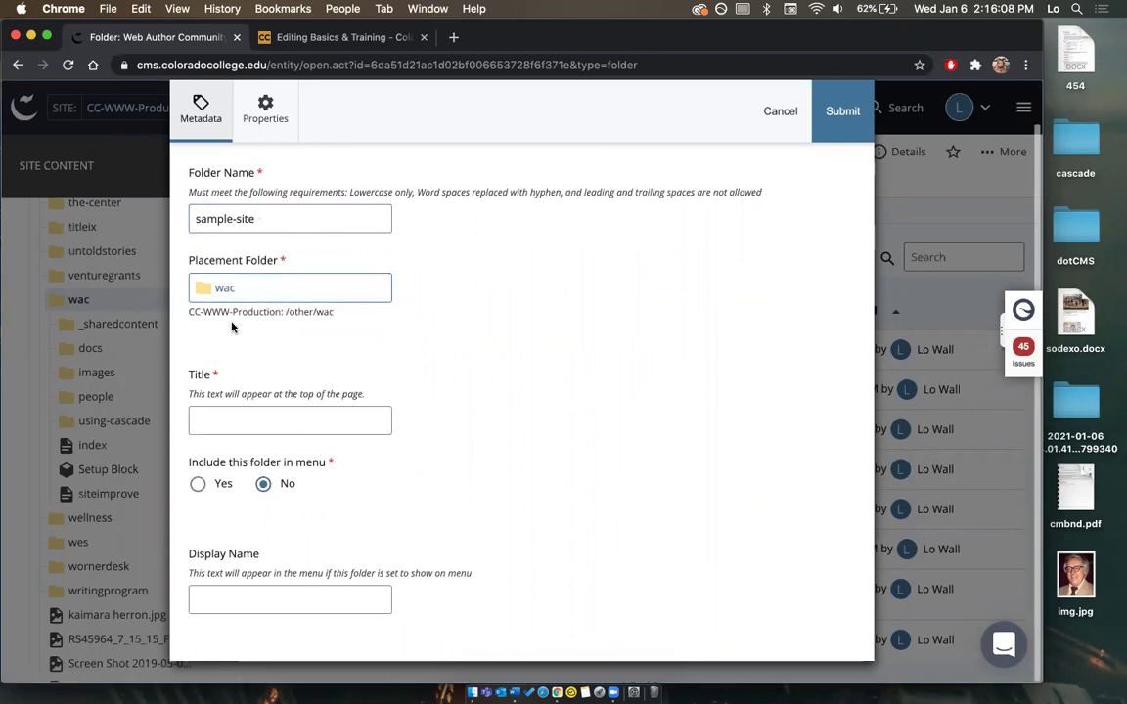
Title the new folder Sample Website.
click(238, 422)
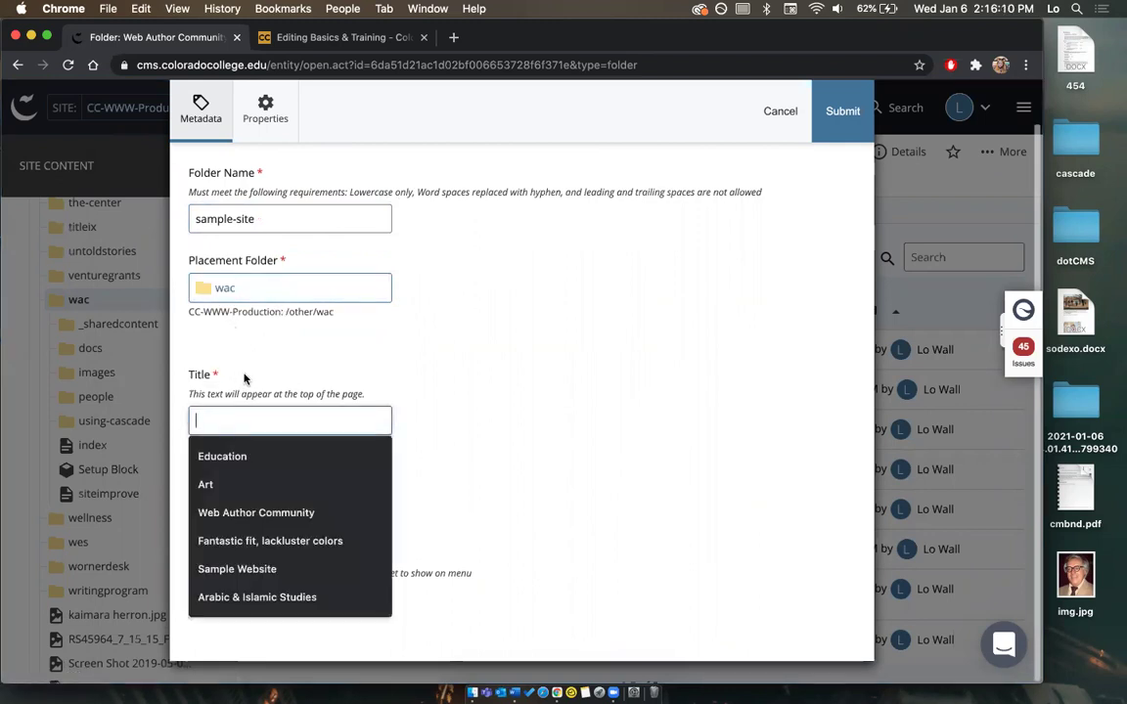
click(253, 340)
click(275, 419)
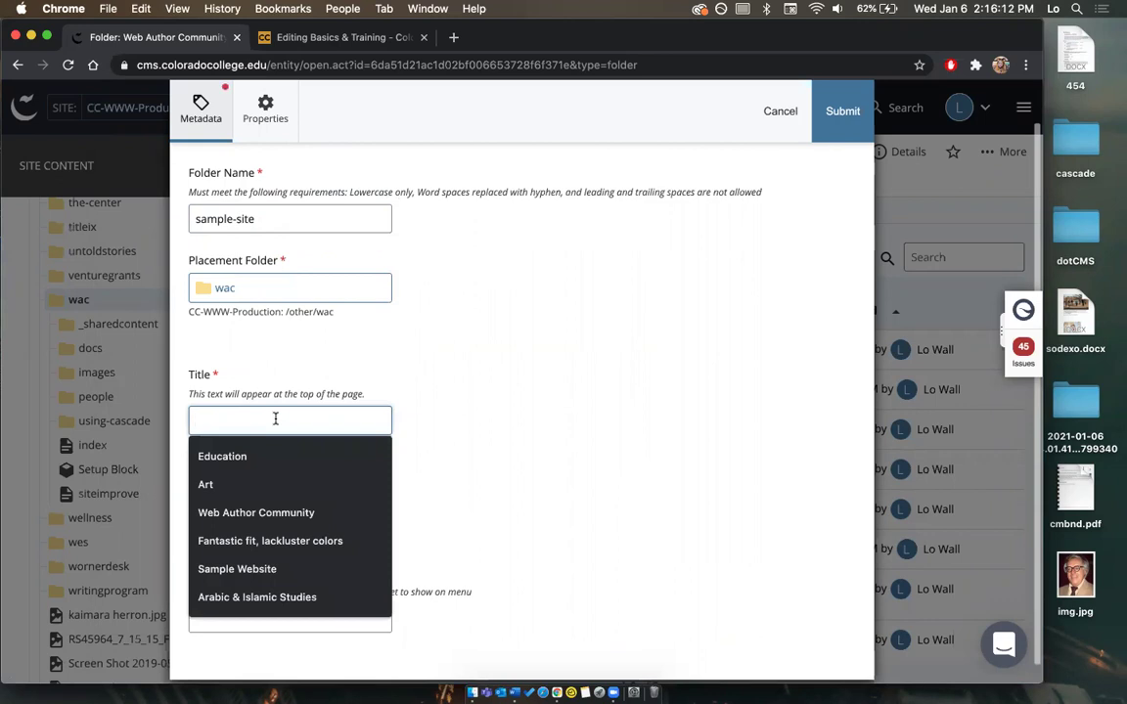
click(299, 37)
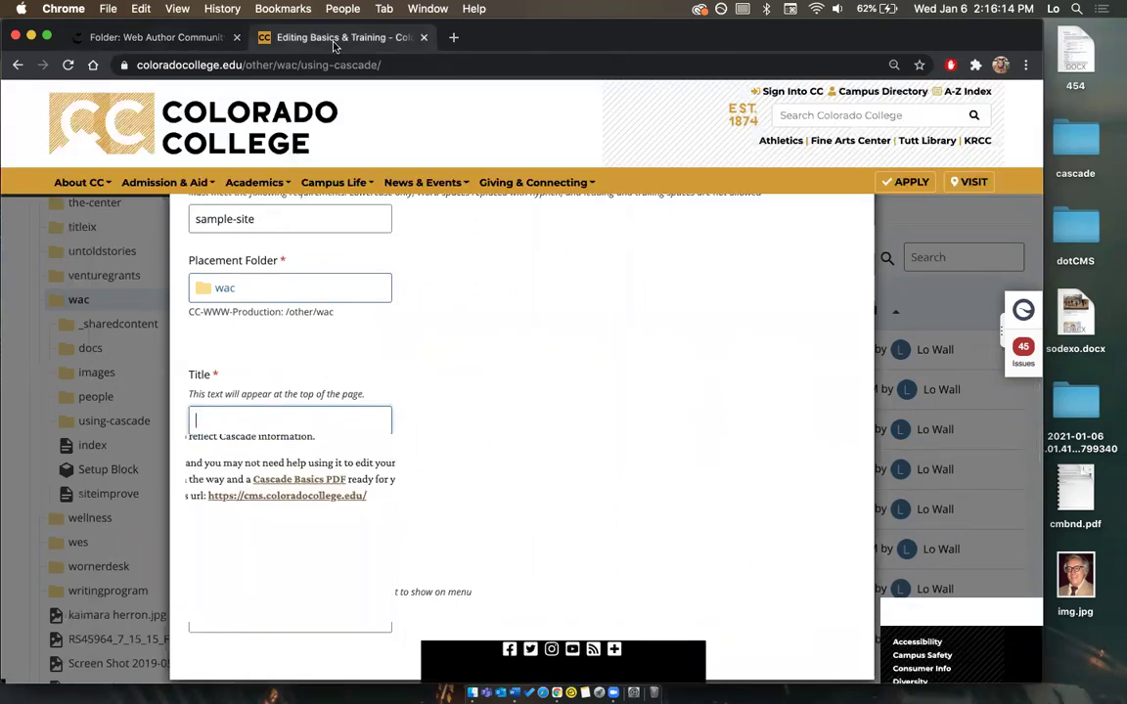
click(155, 40)
click(219, 416)
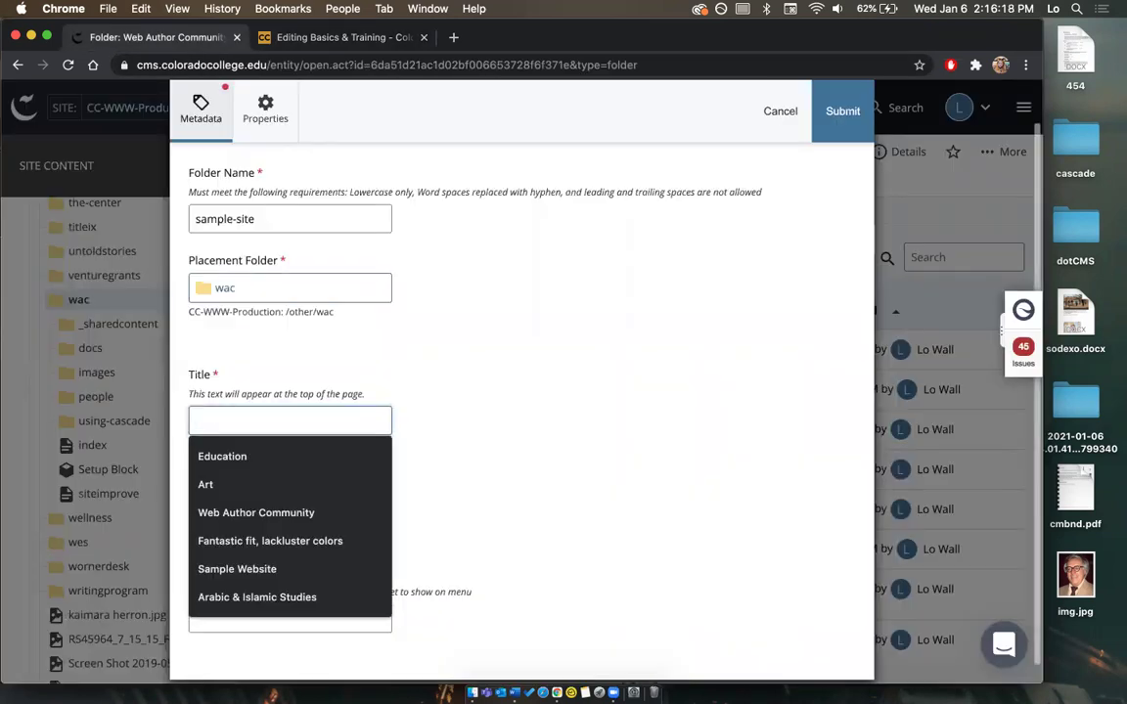
text(Sample)
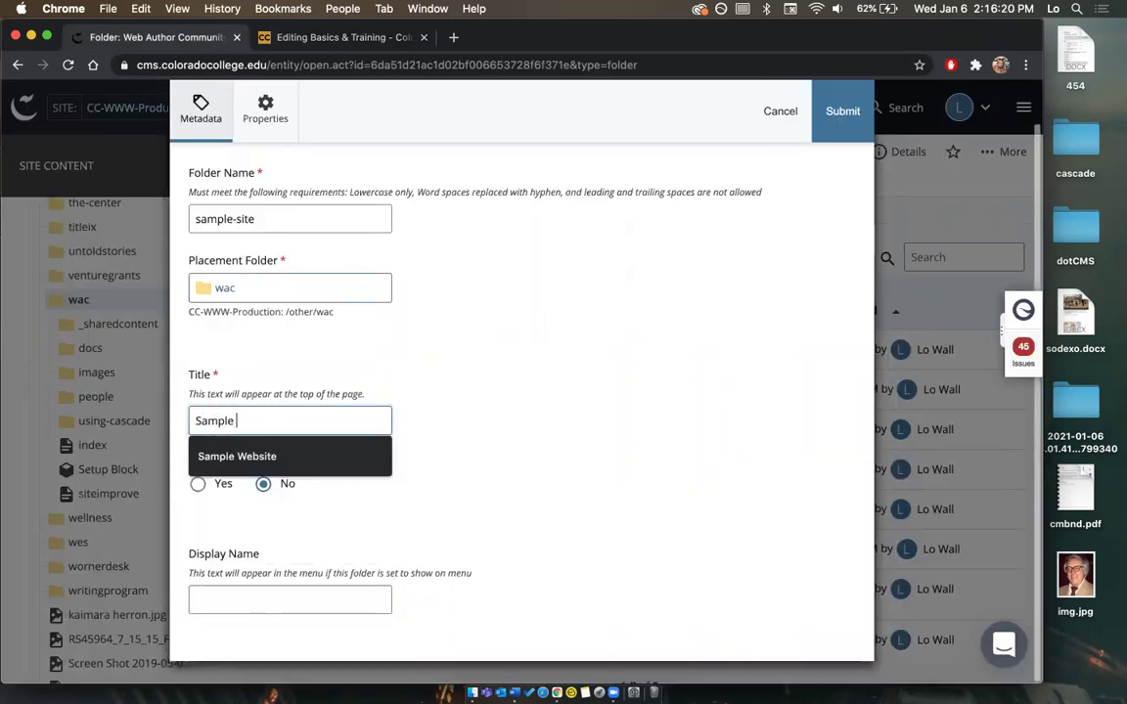
text( Site)
double_click(246, 419)
text(Website)
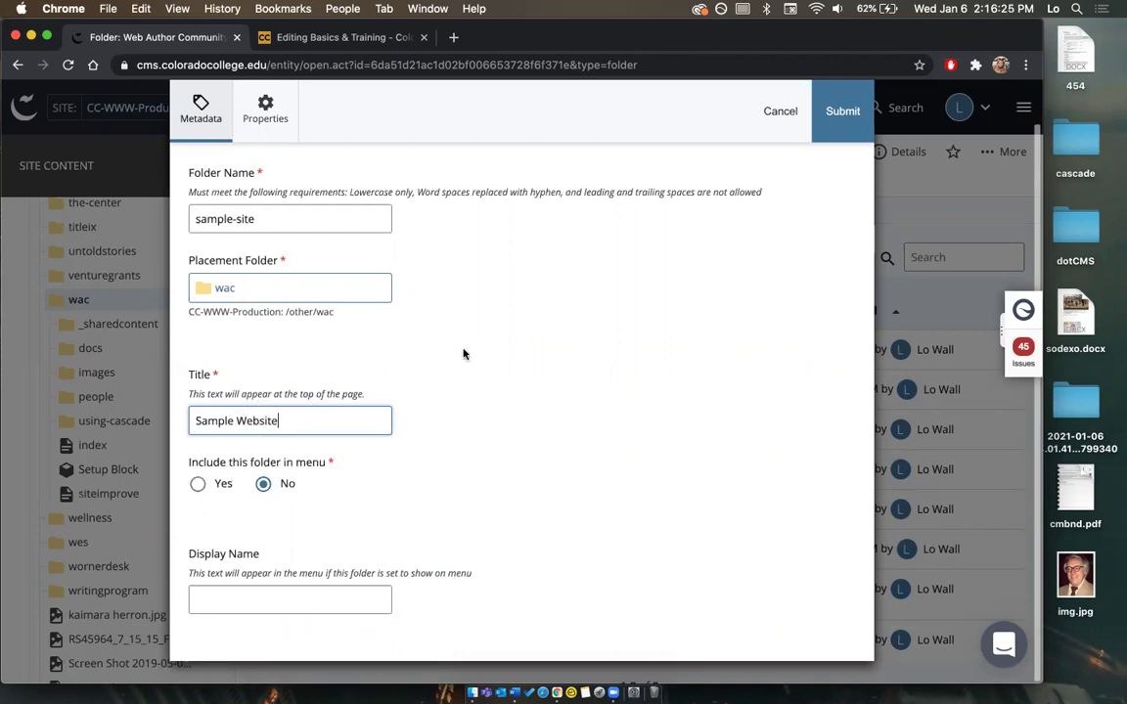
Include the sample-site folder in the menu and submit it, ignoring the spell-check entry for Website.
click(197, 485)
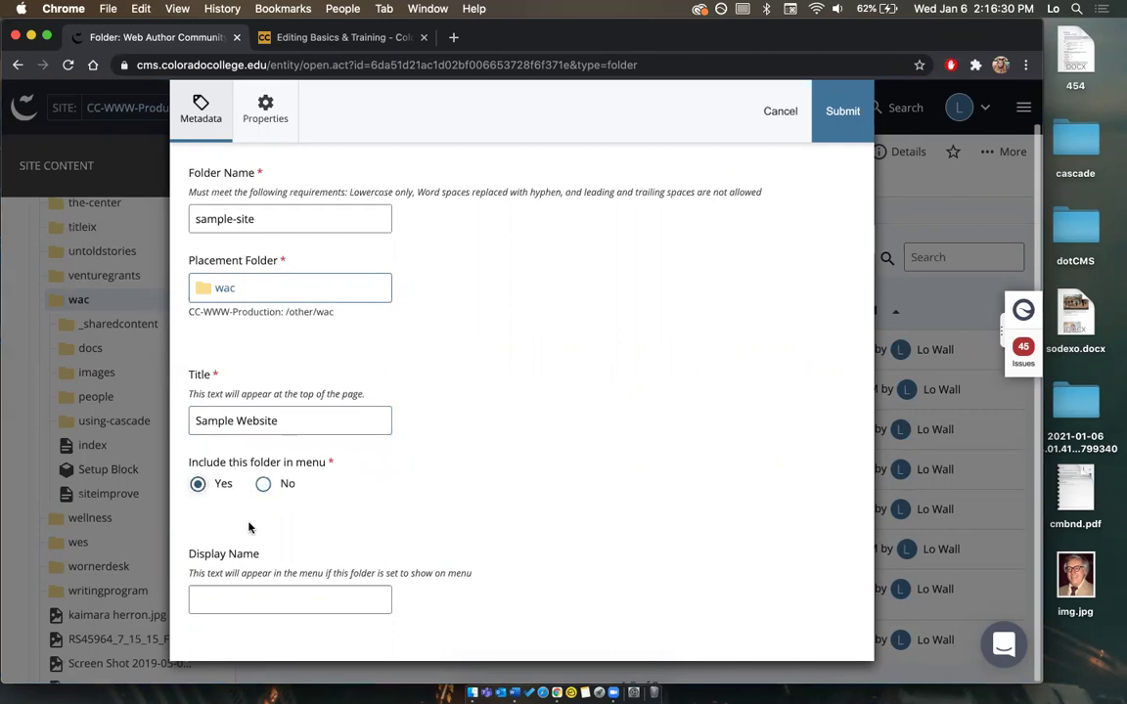
click(858, 113)
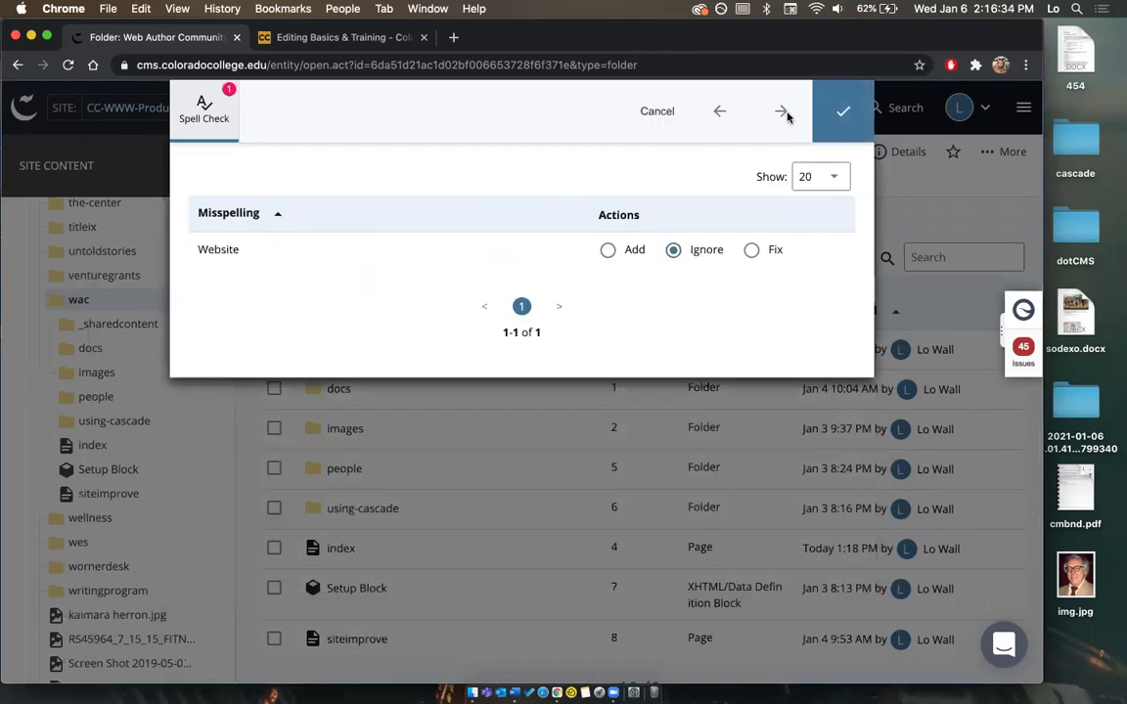
click(839, 99)
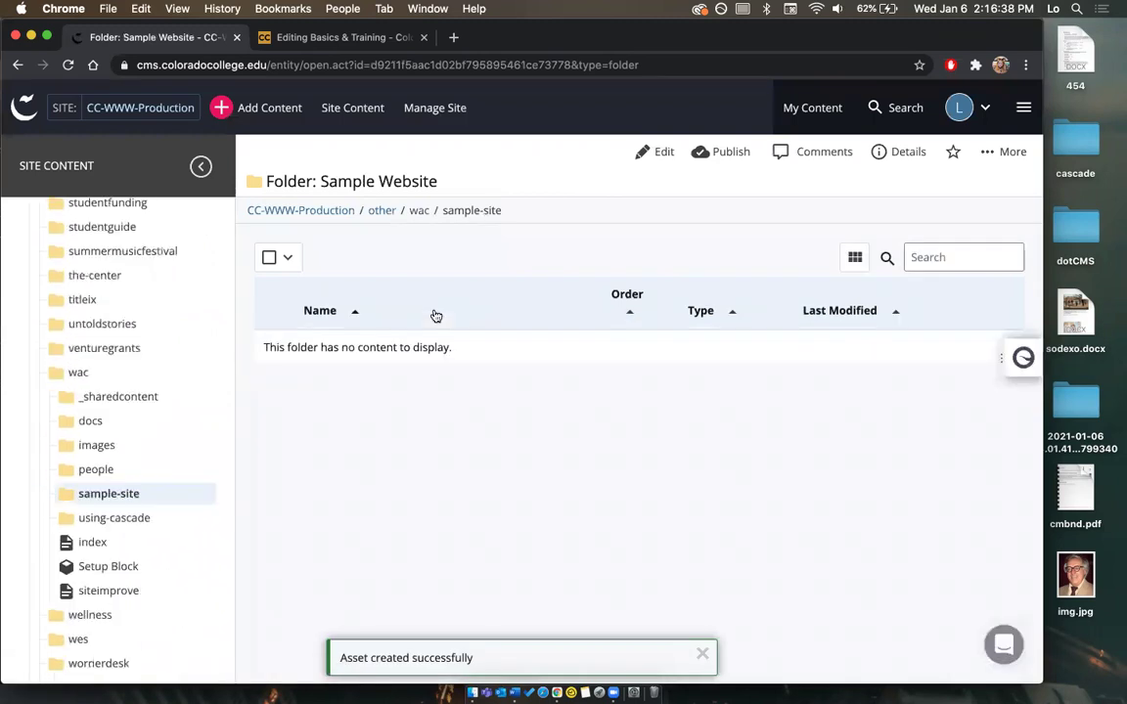
View the new folder within wac, reload the live Editing Basics & Training page to check its menu, and return to Cascade CMS.
scroll(113, 383, down, 2)
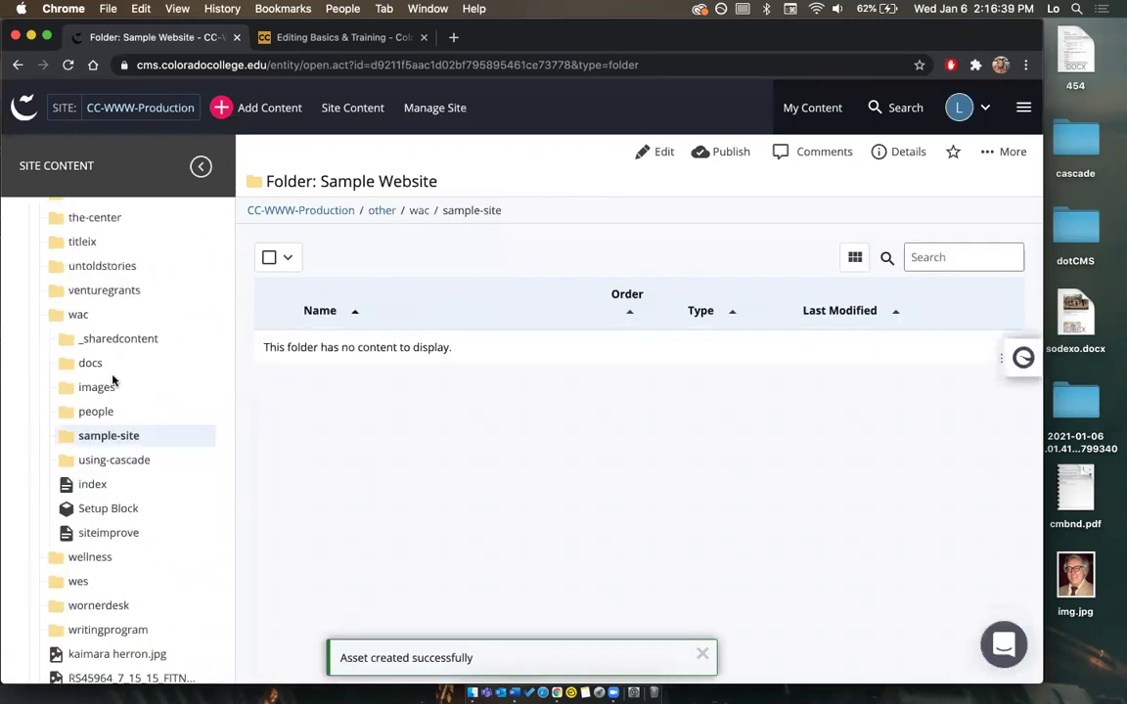
click(129, 443)
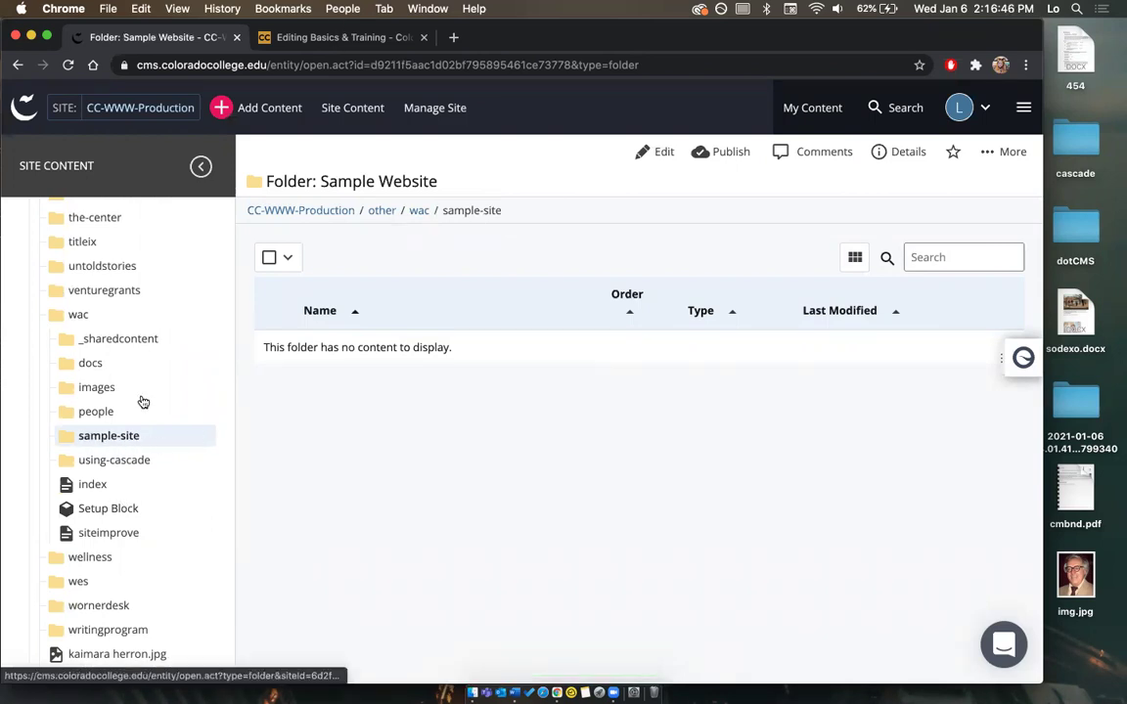
click(290, 44)
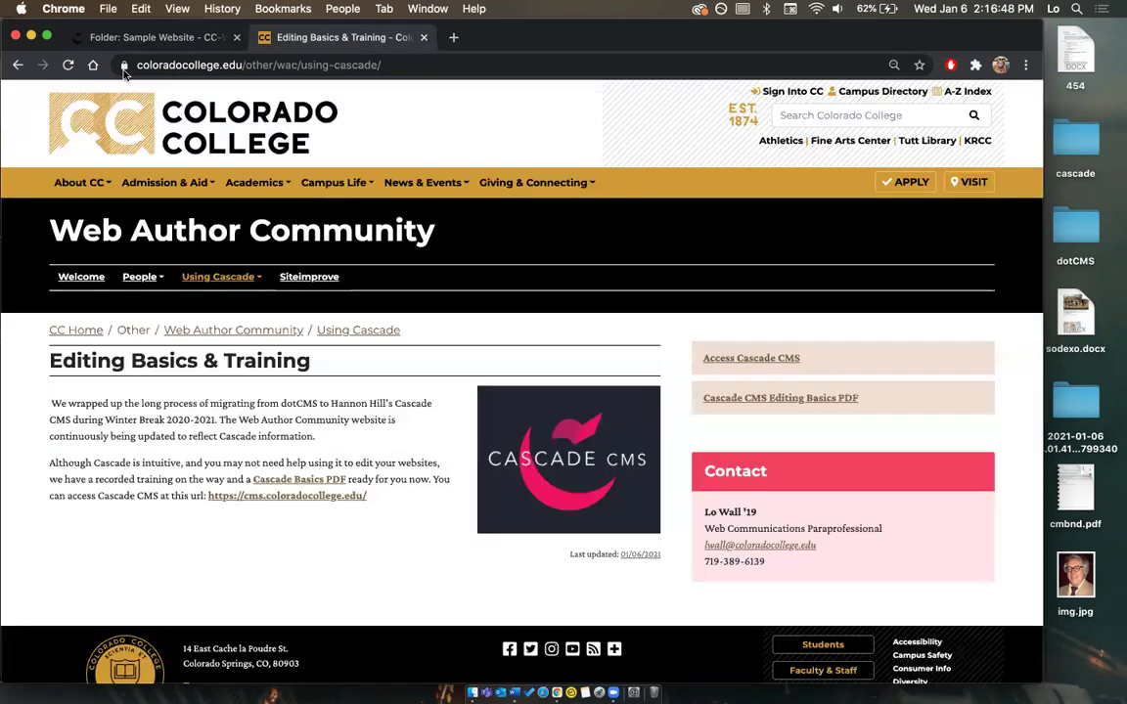
click(68, 65)
scroll(389, 205, down, 1)
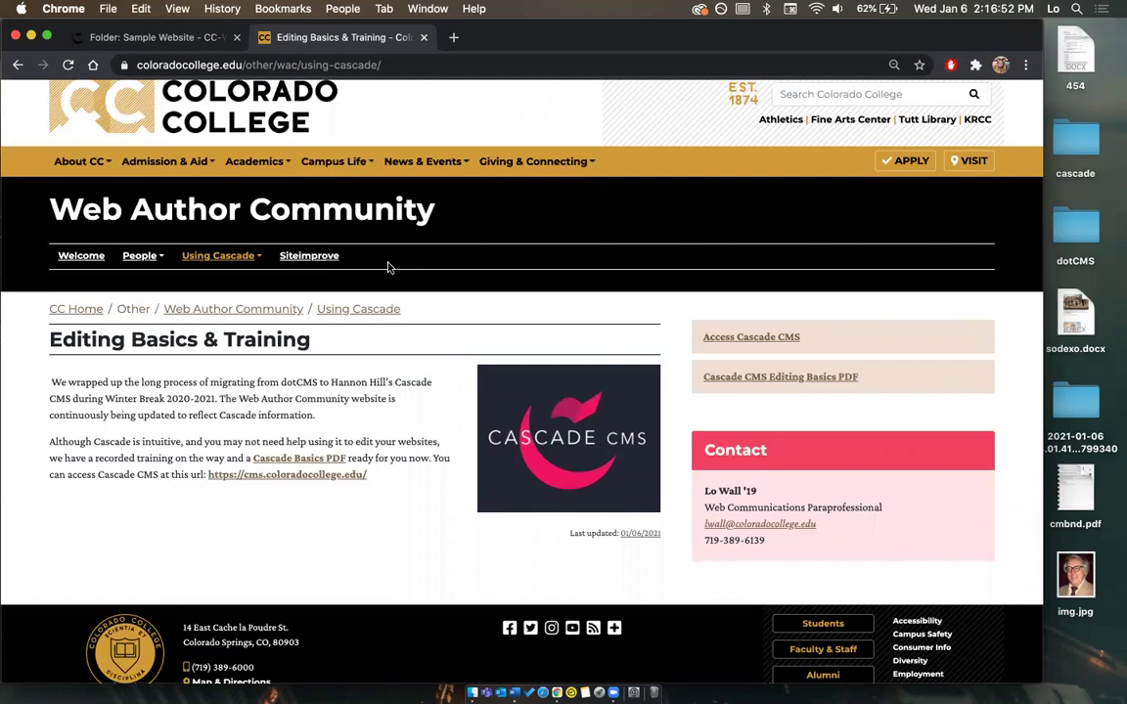
click(195, 36)
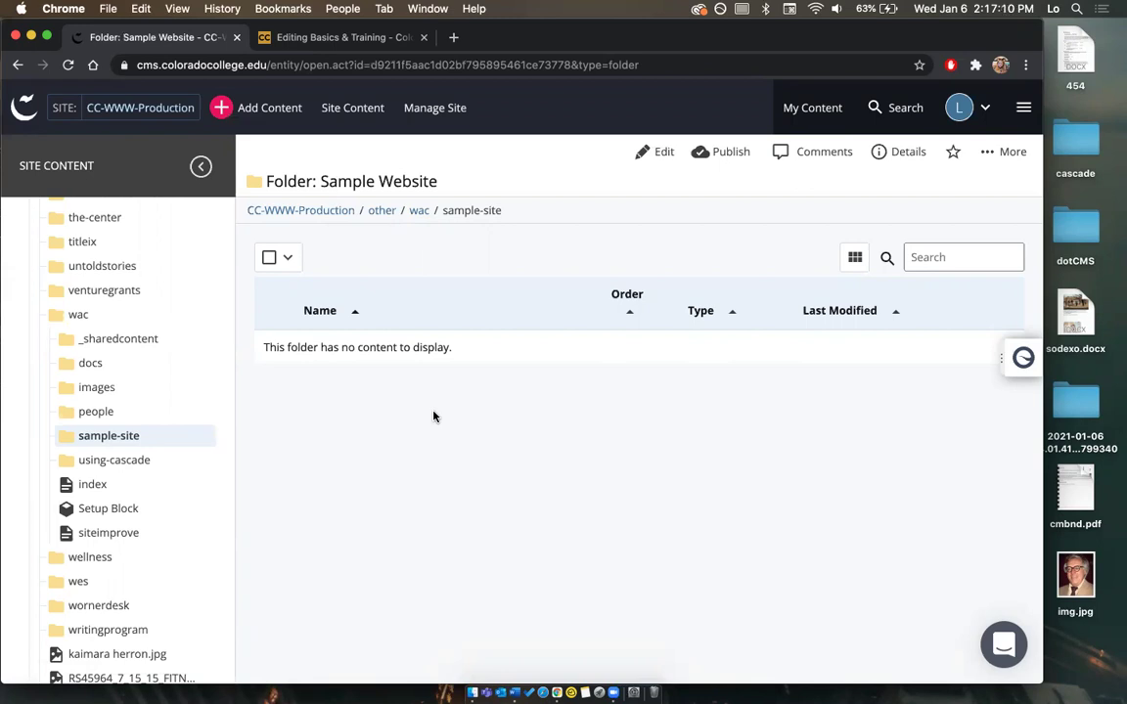
Start a new CC Web Page inside the sample-site folder and set its page name to index.
click(257, 109)
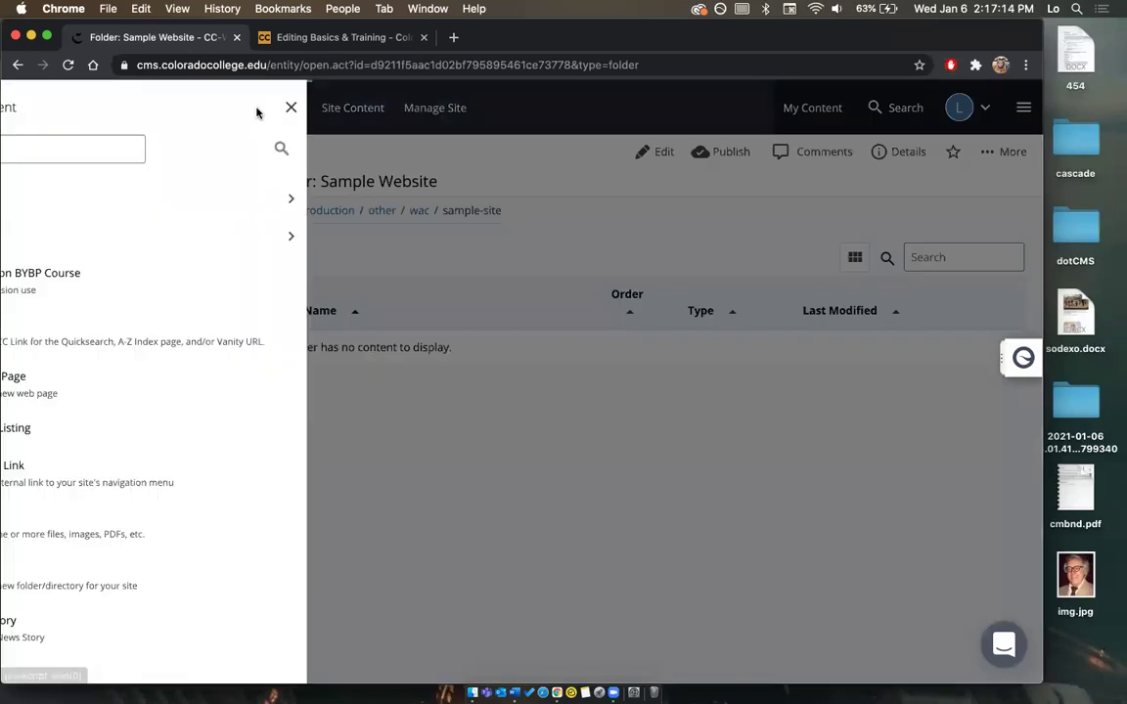
scroll(109, 449, down, 1)
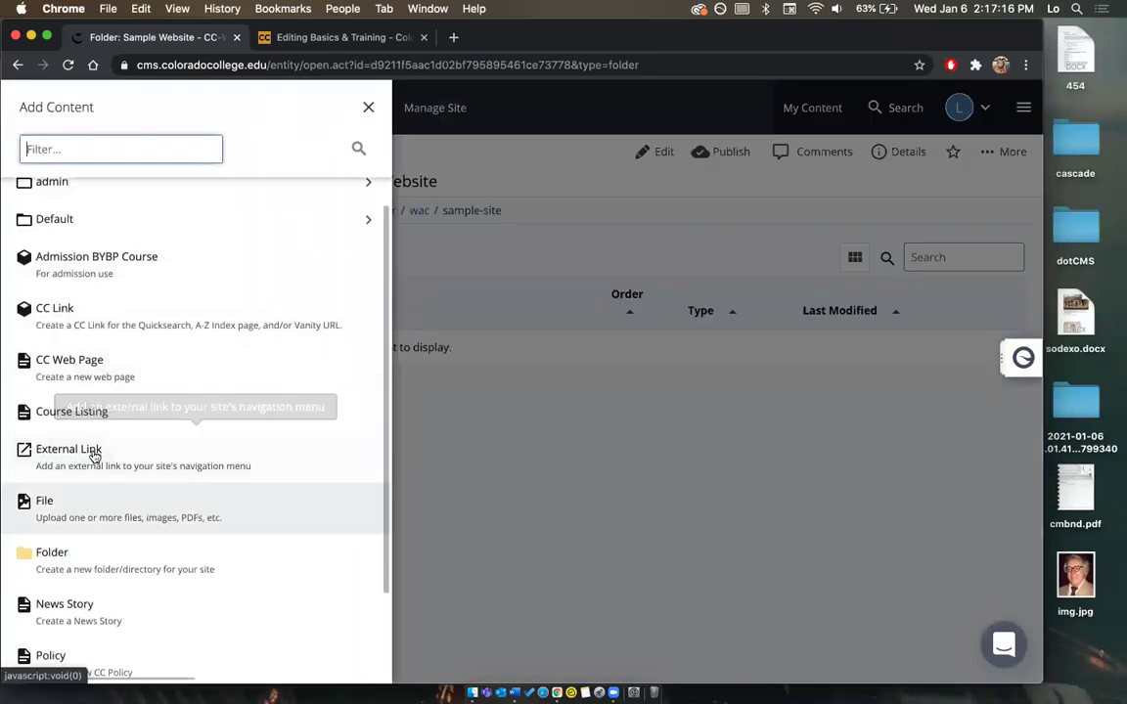
scroll(90, 428, down, 3)
scroll(91, 428, up, 2)
scroll(89, 427, up, 2)
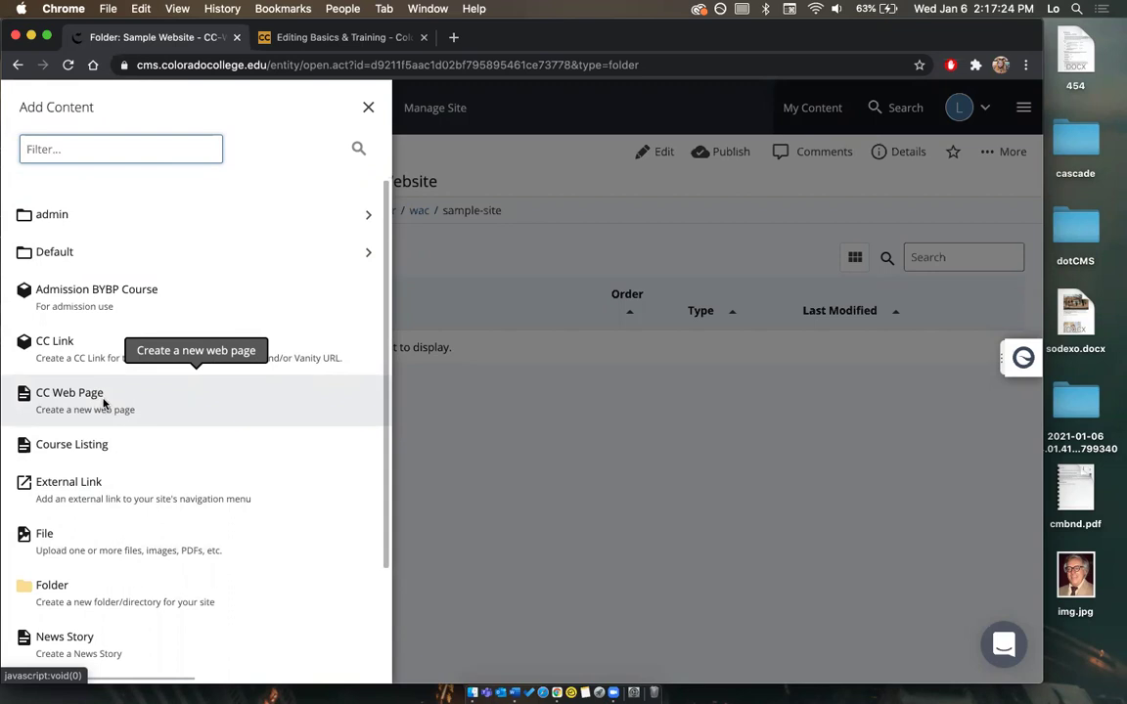
click(104, 402)
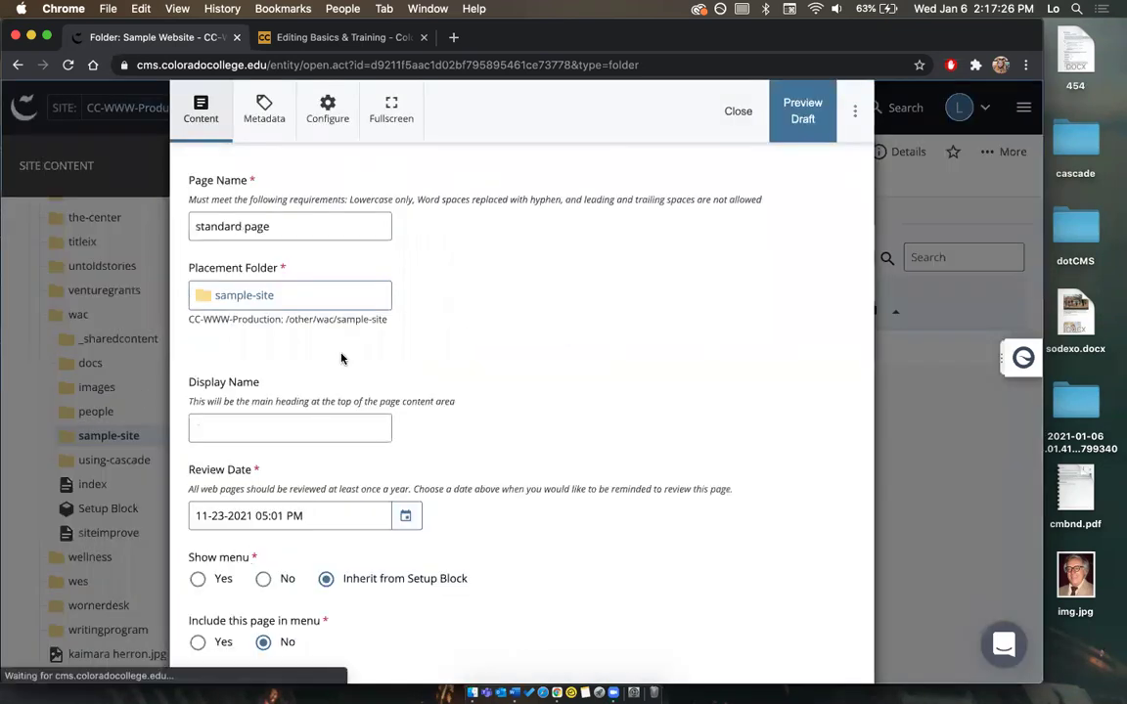
triple_click(272, 235)
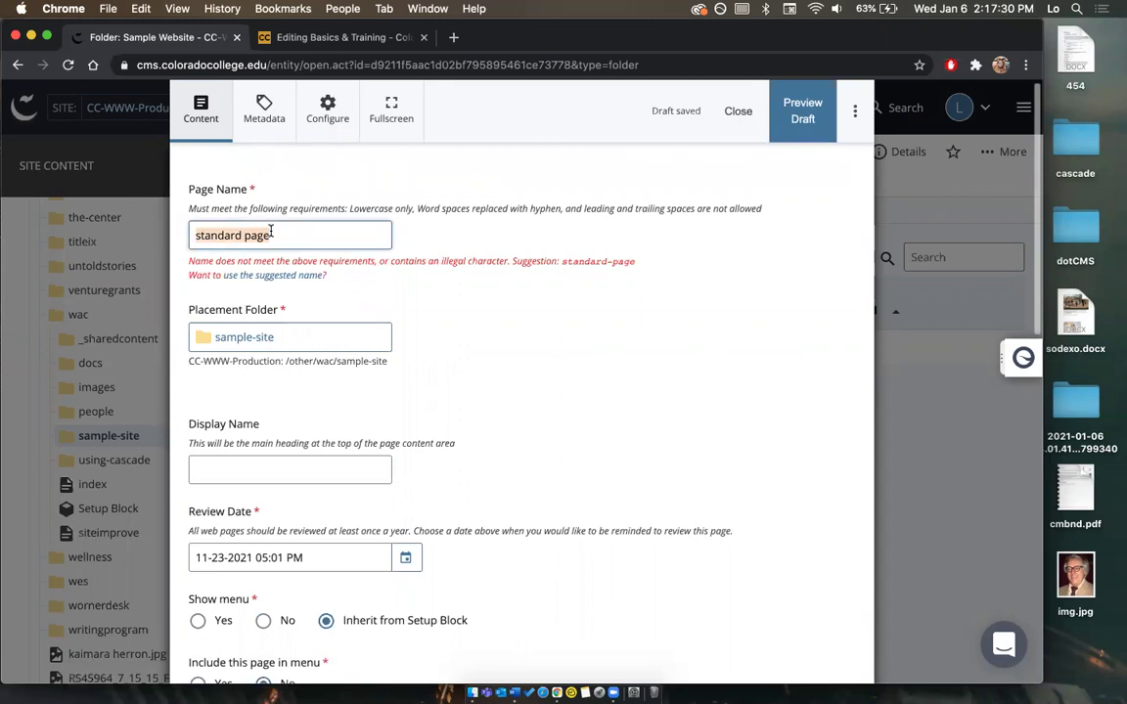
key(BackSpace)
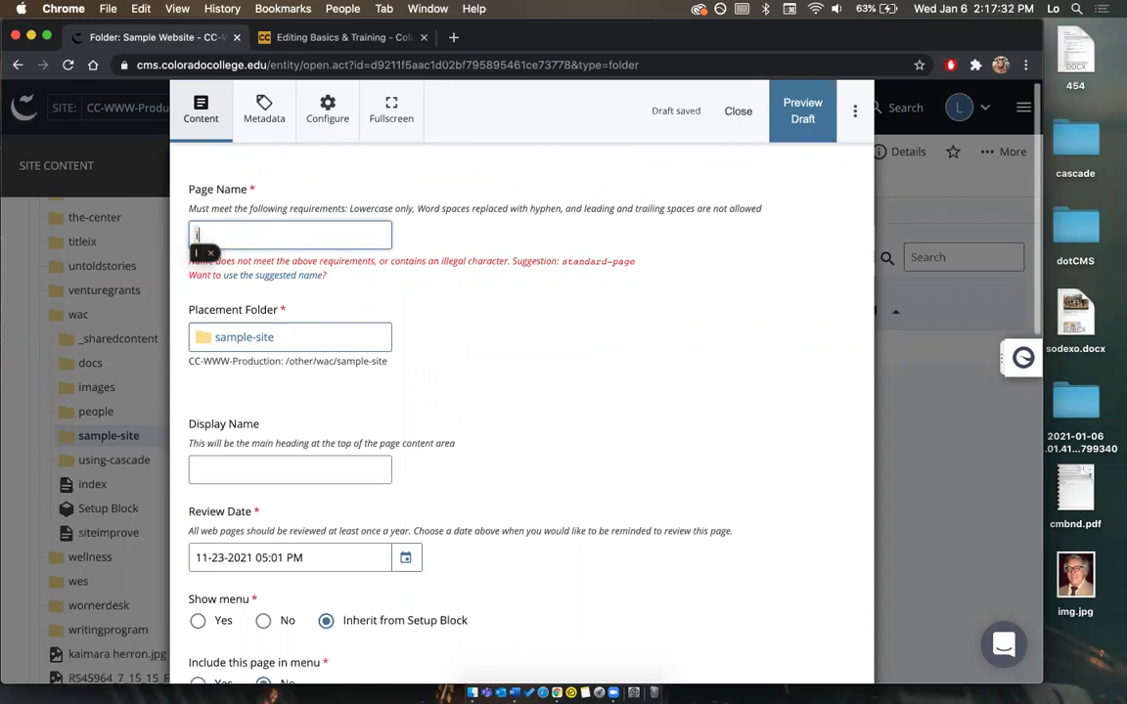
text(index)
Set the new page's display name to Sample Site Homepage.
scroll(369, 389, down, 3)
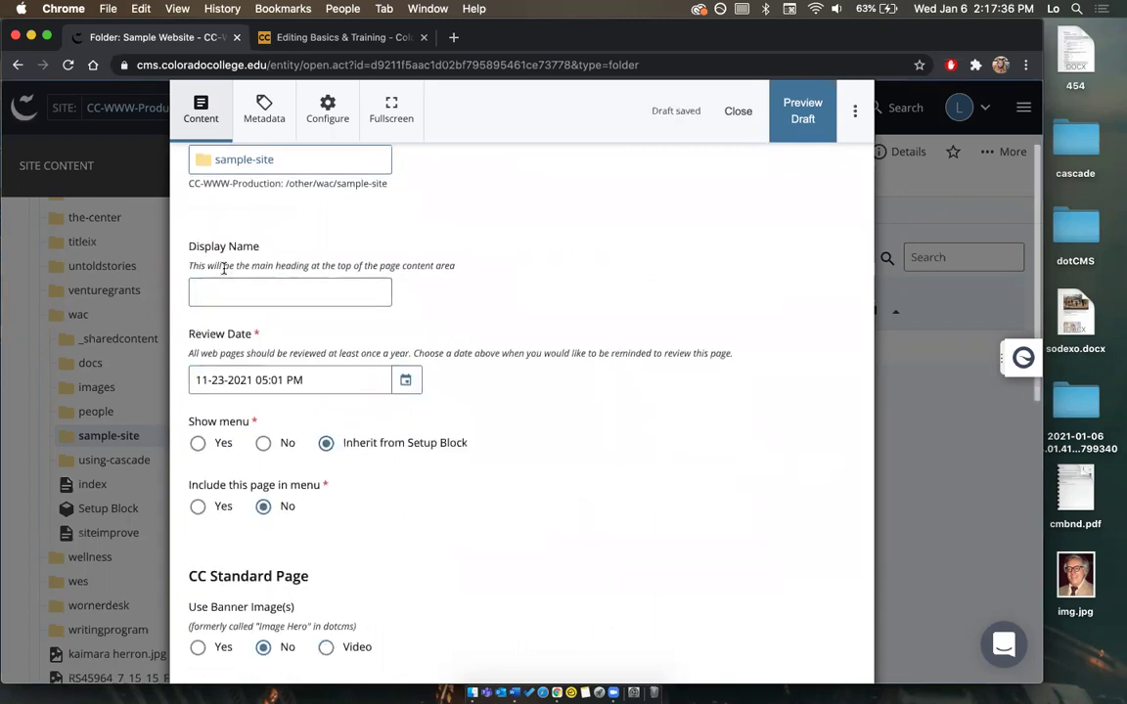
click(331, 296)
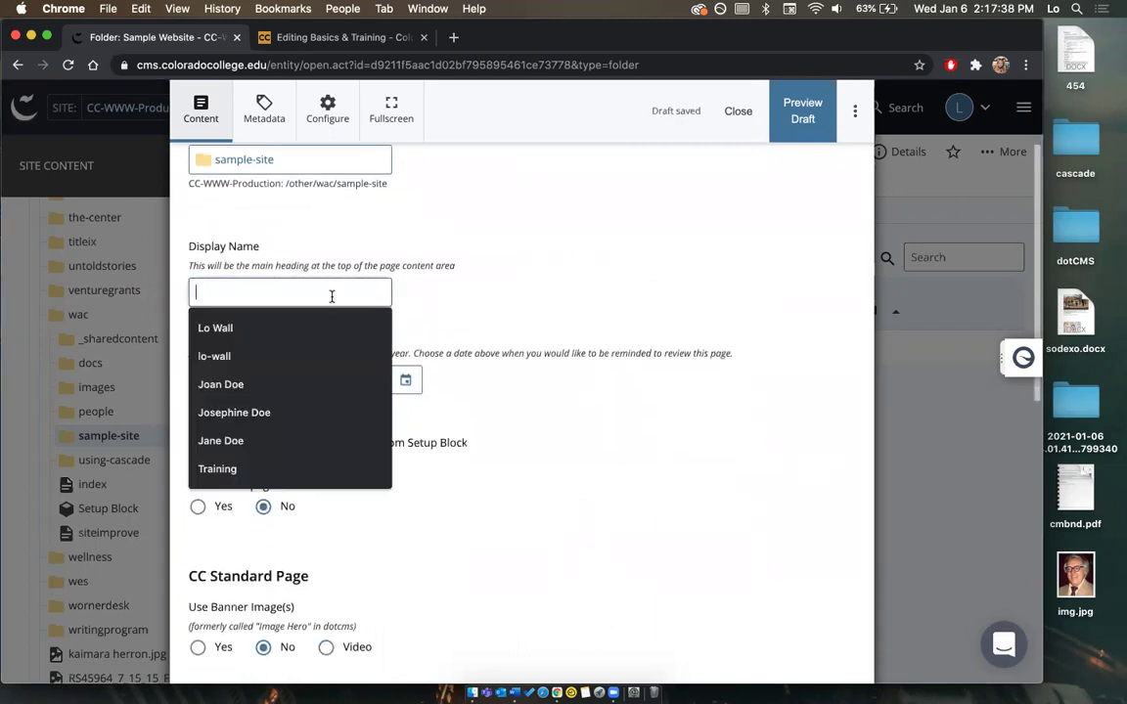
scroll(467, 267, down, 1)
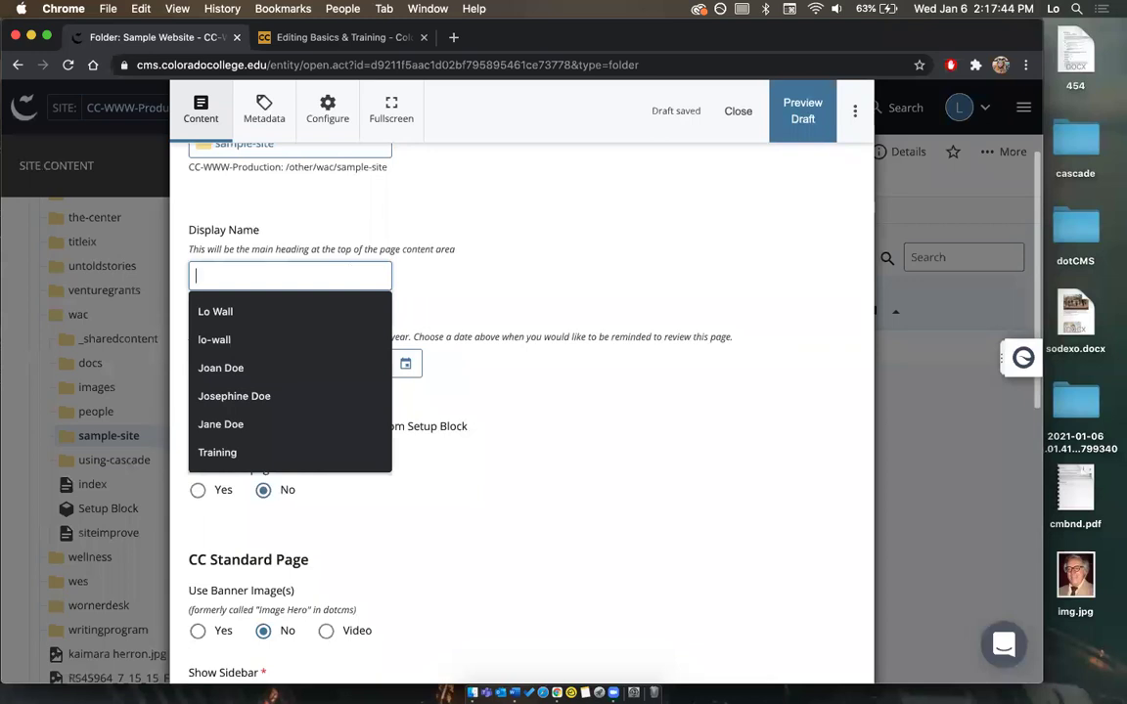
text(Sample Site Homepage)
Set the page to show the menu and include the page in the menu.
scroll(478, 360, down, 2)
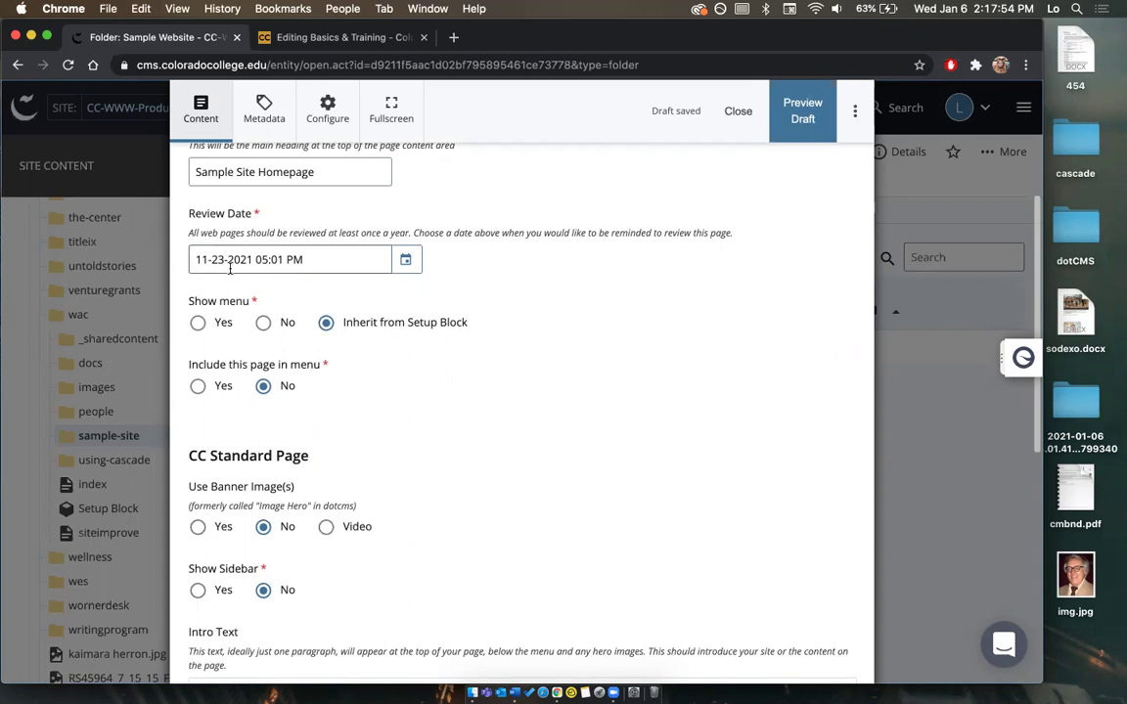
scroll(360, 367, down, 1)
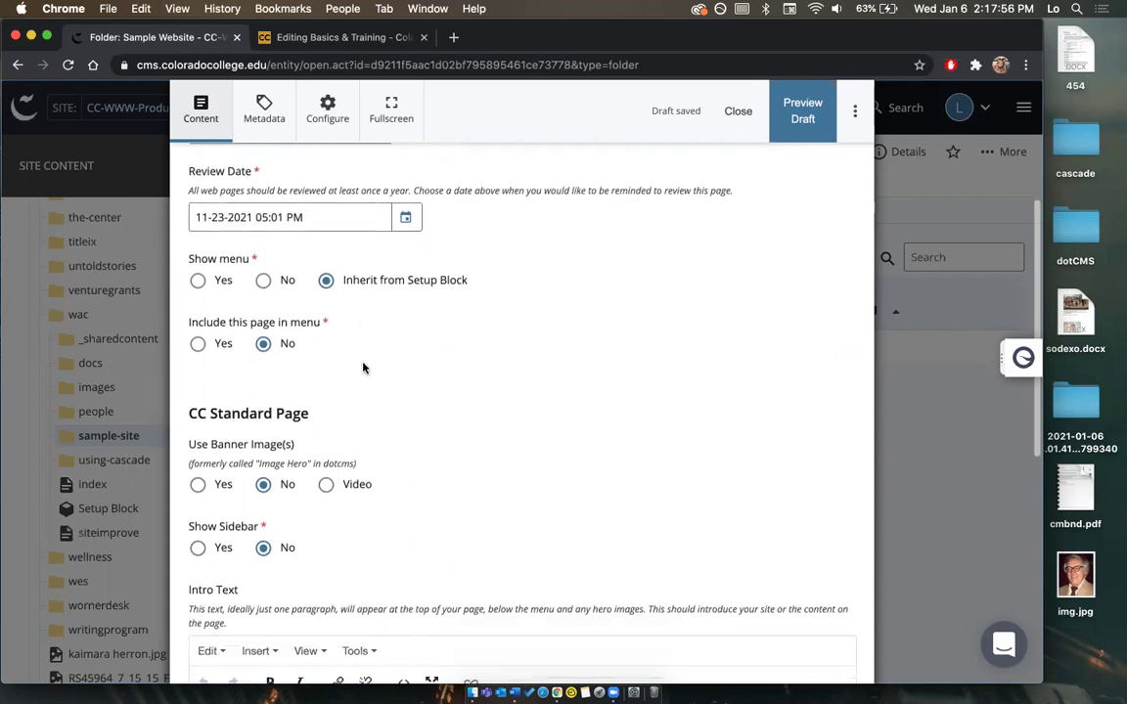
click(198, 281)
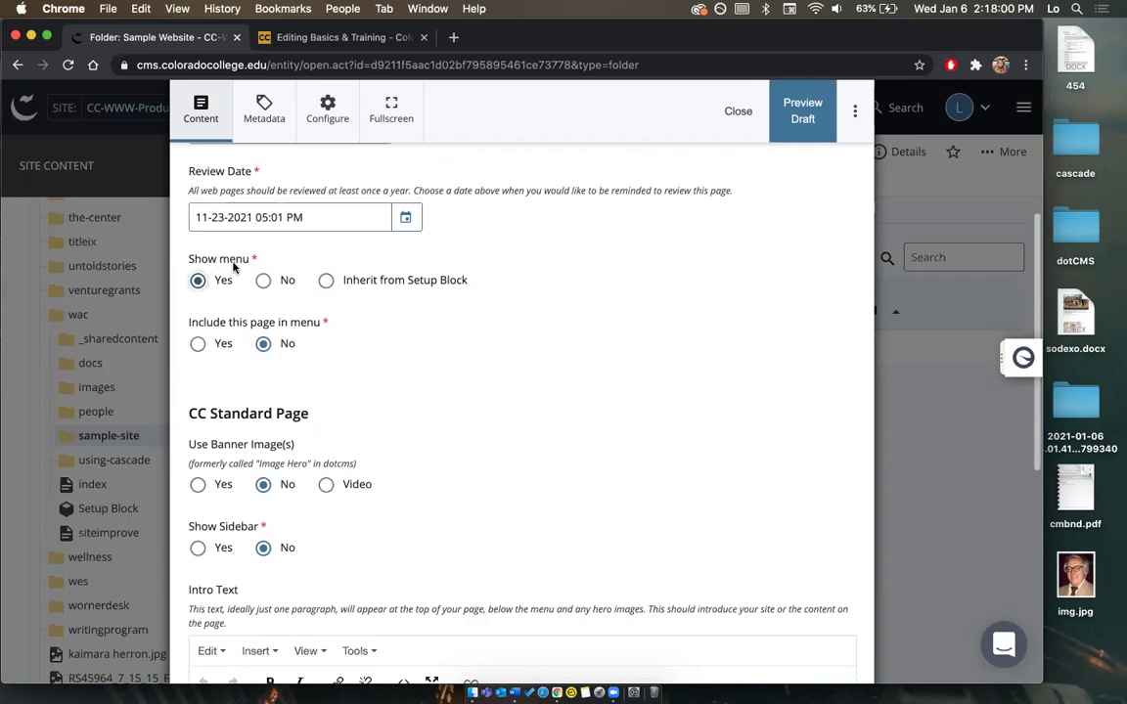
scroll(329, 288, down, 1)
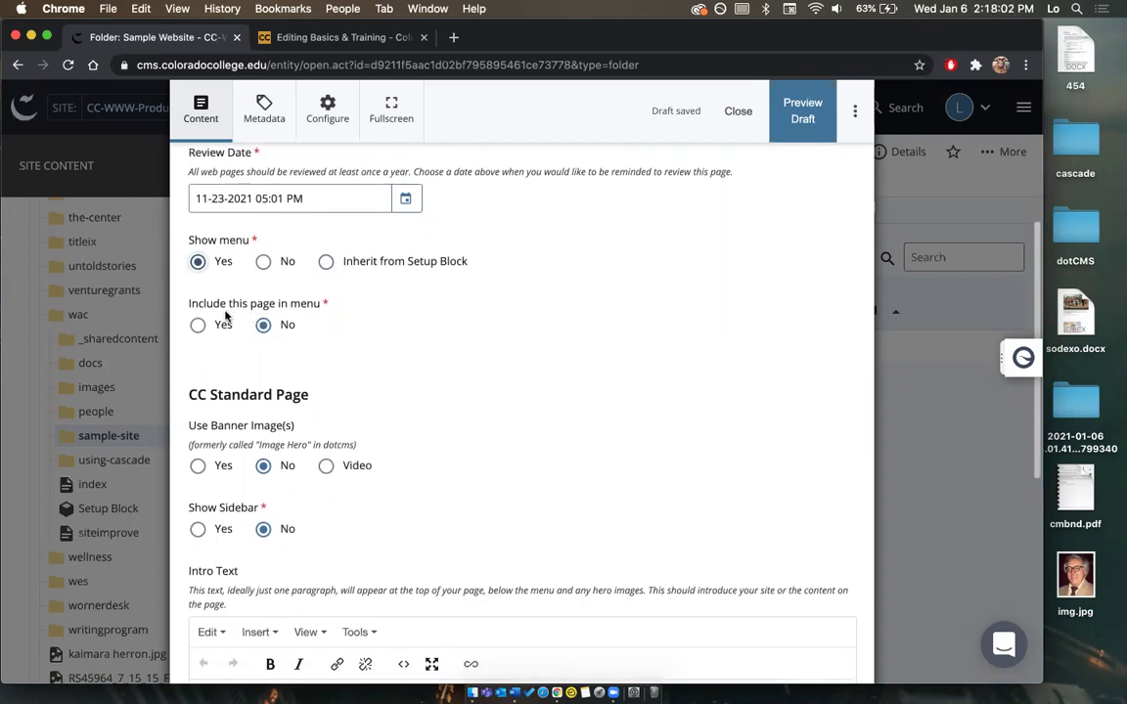
click(197, 326)
scroll(308, 315, down, 1)
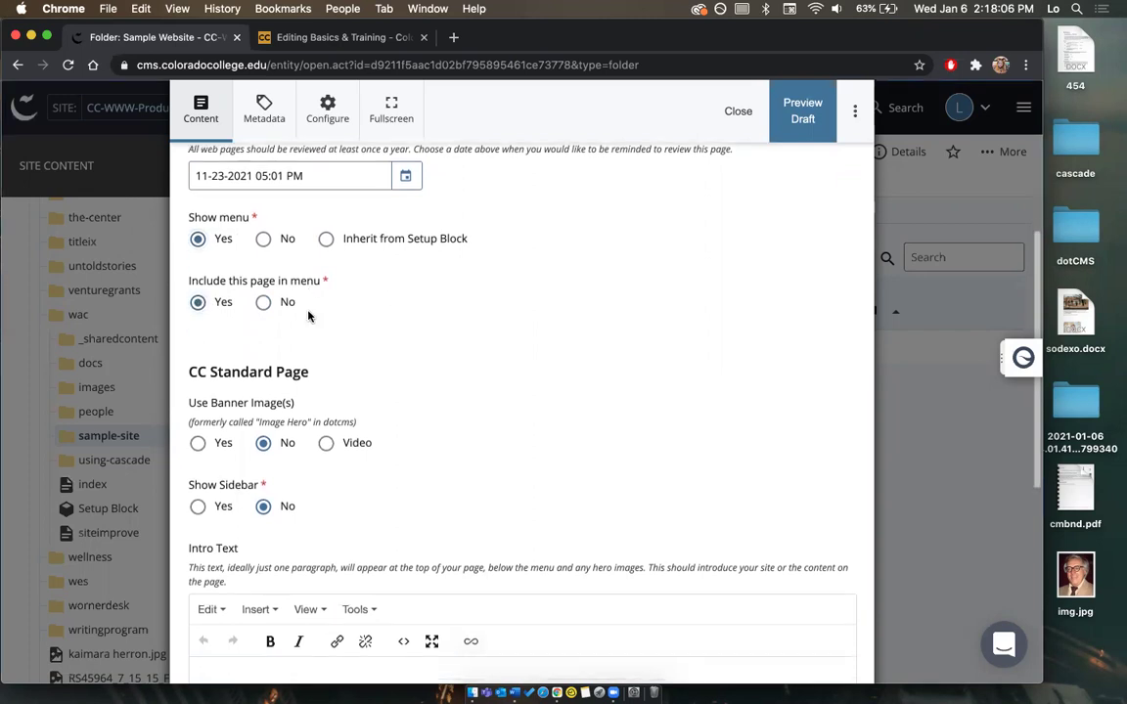
Turn on the page's sidebar and choose the wac contact box block as its reusable content.
scroll(308, 315, down, 1)
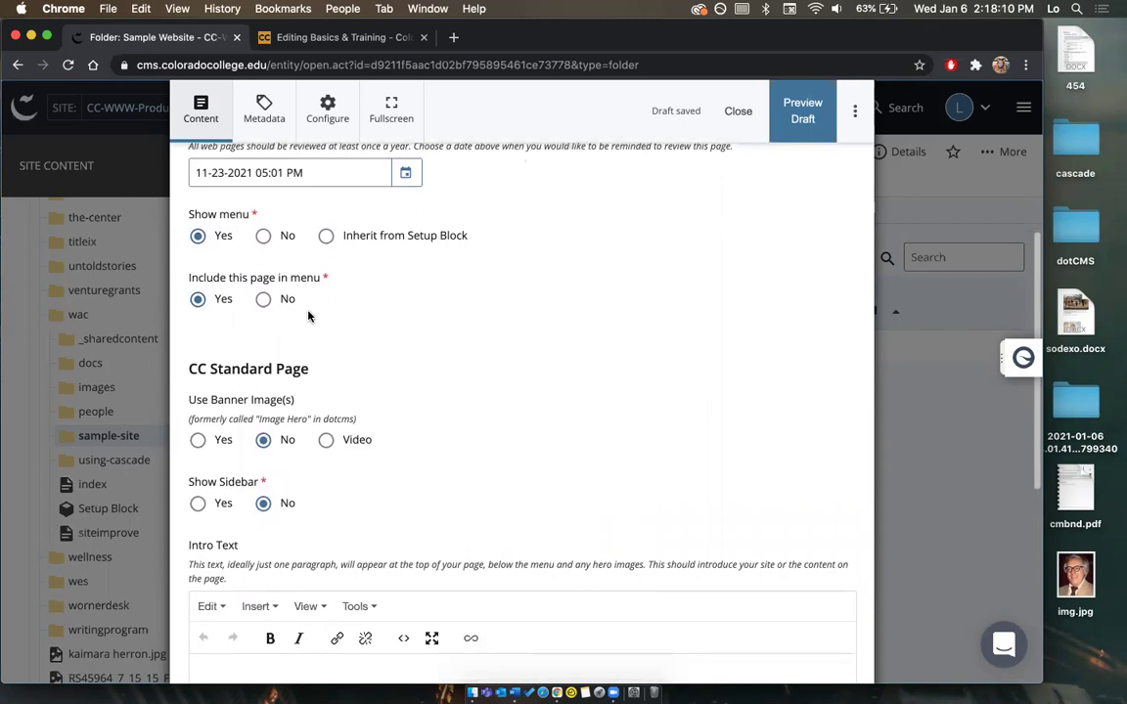
scroll(308, 315, down, 4)
scroll(310, 381, down, 1)
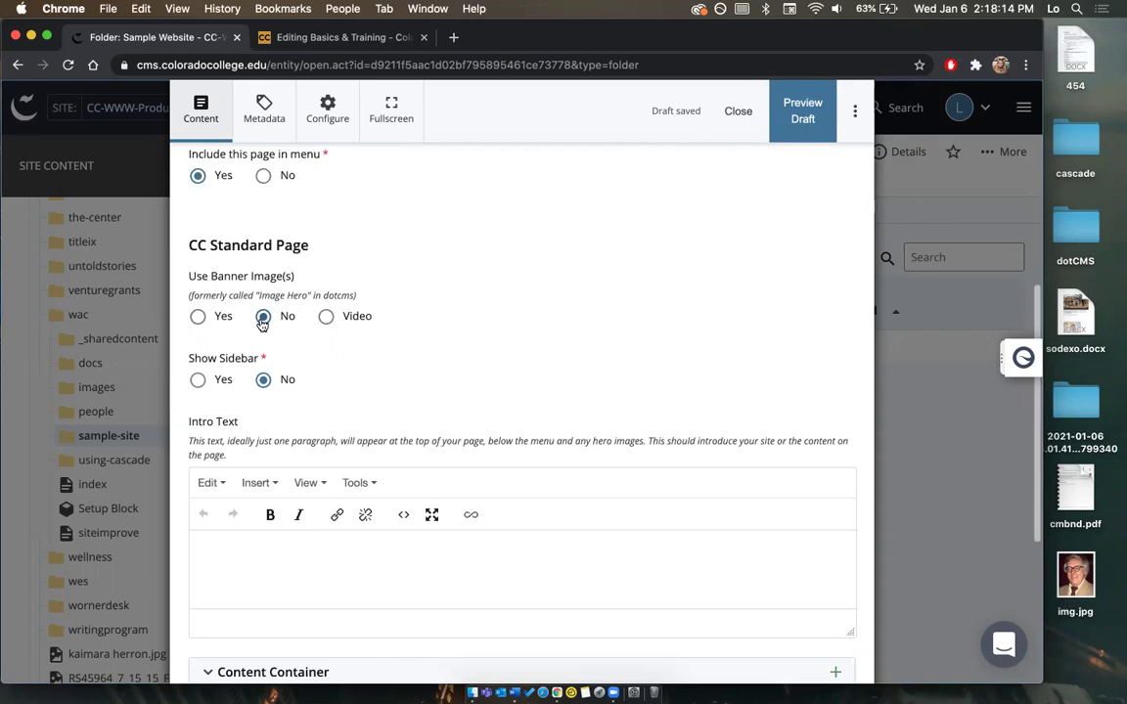
scroll(284, 350, down, 1)
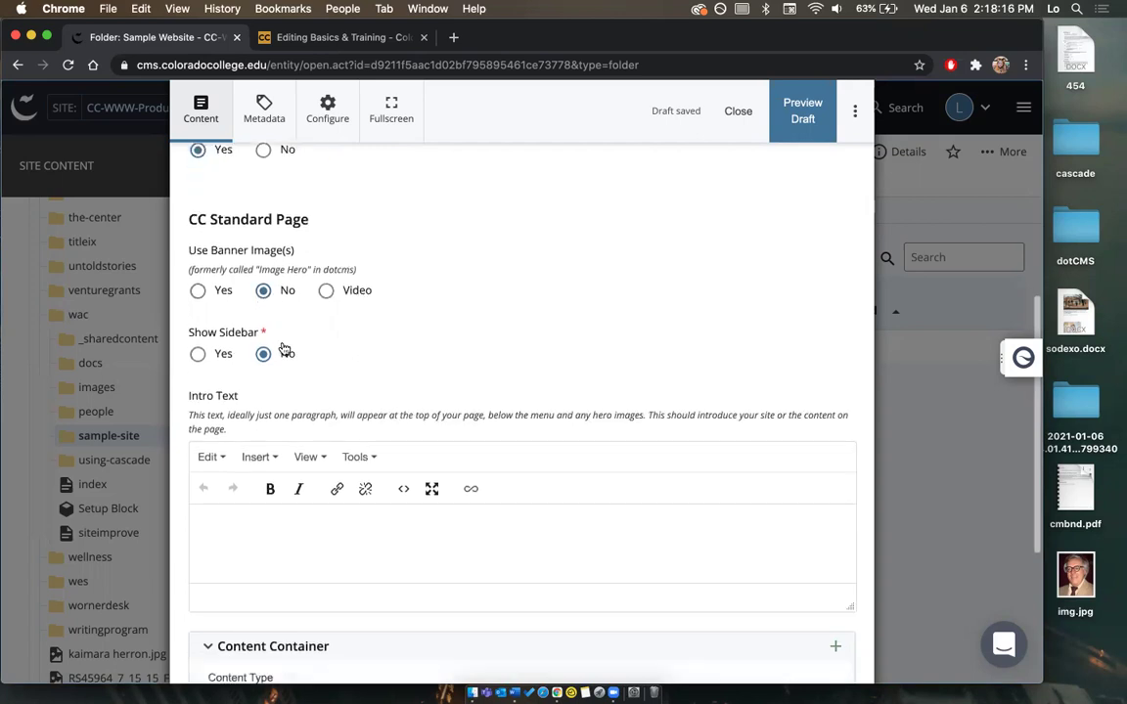
click(197, 354)
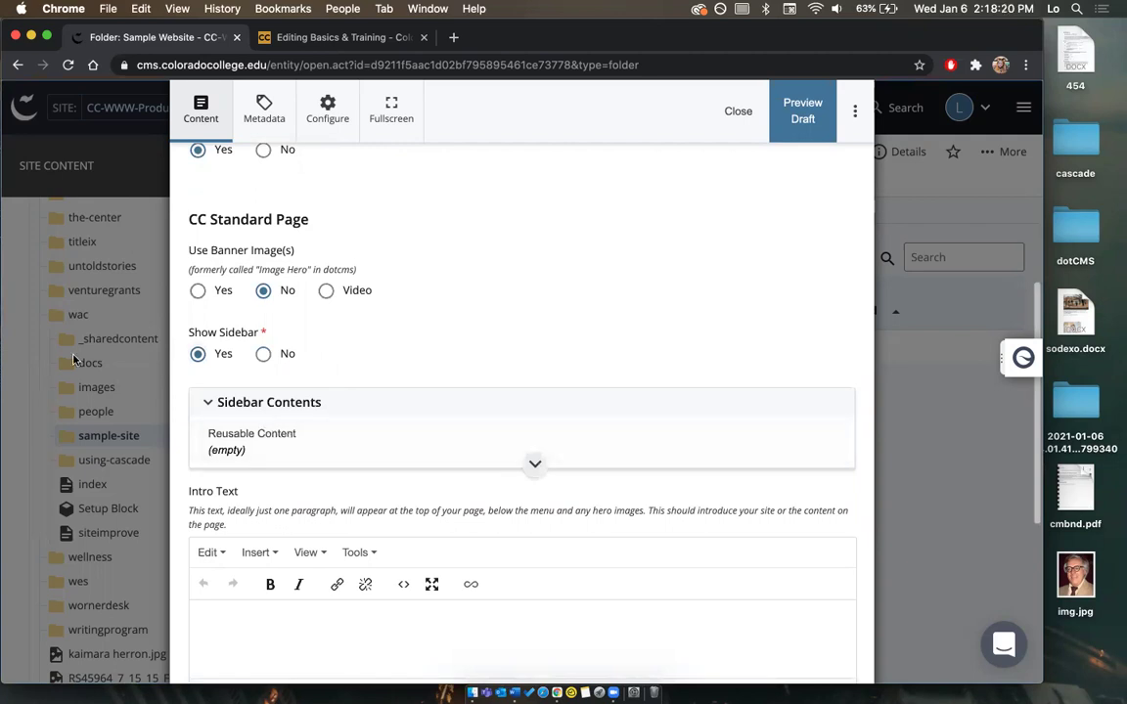
scroll(302, 432, down, 3)
click(254, 337)
click(277, 380)
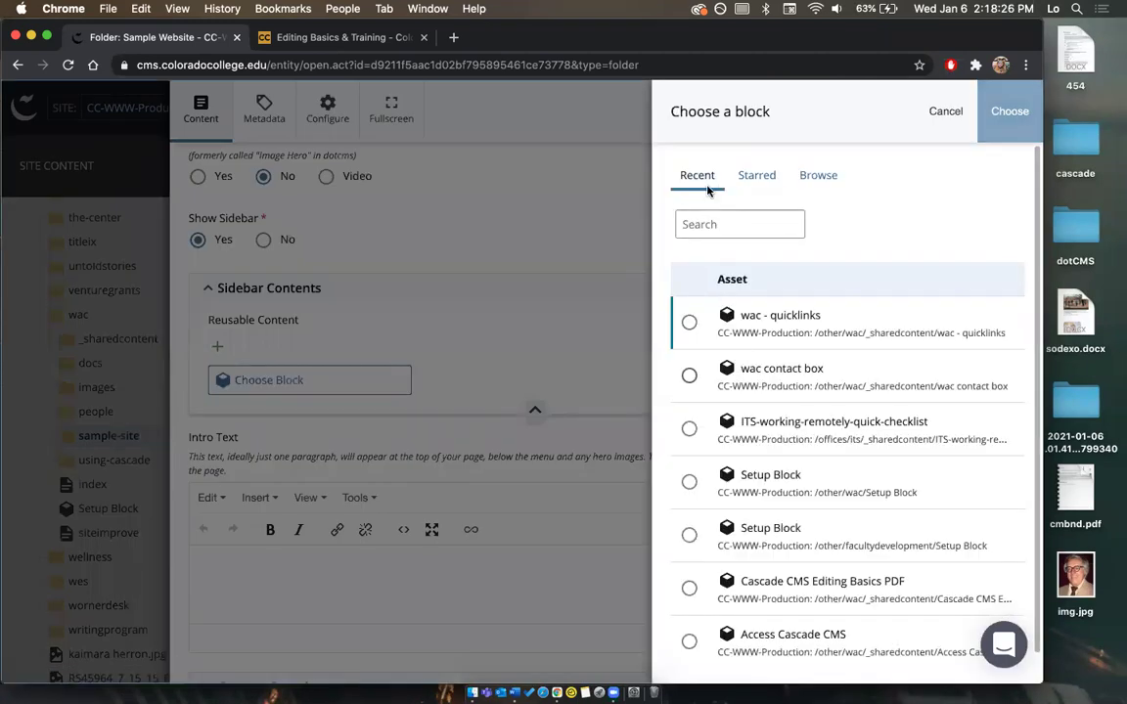
click(689, 376)
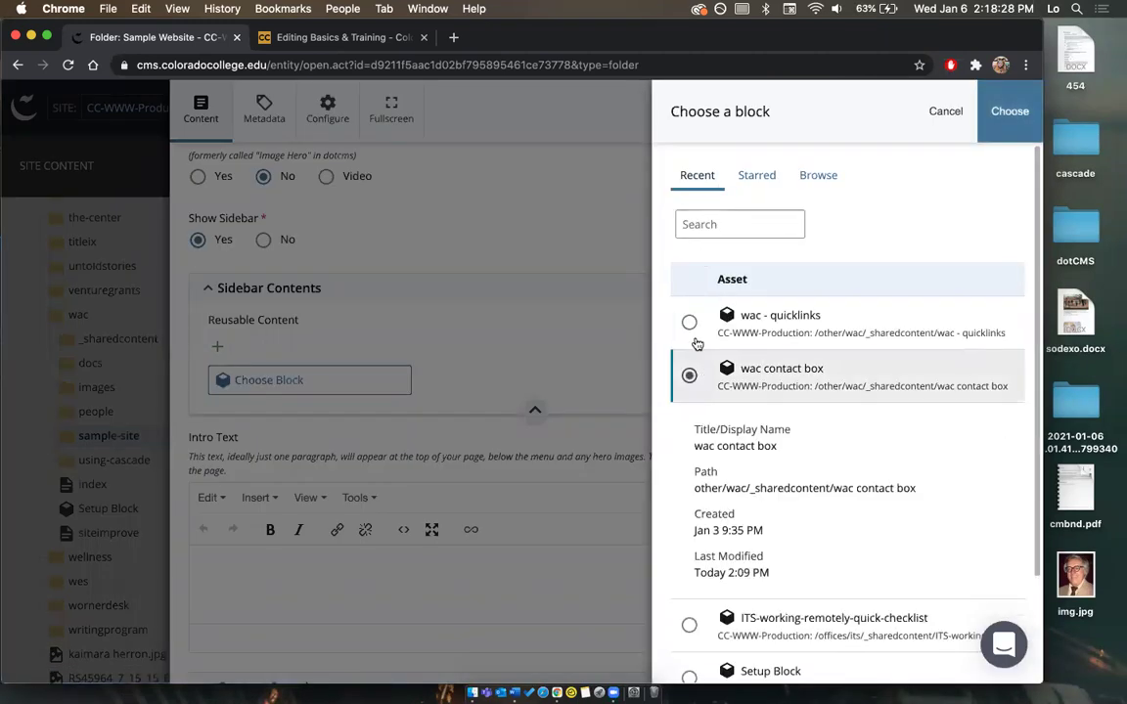
click(1009, 111)
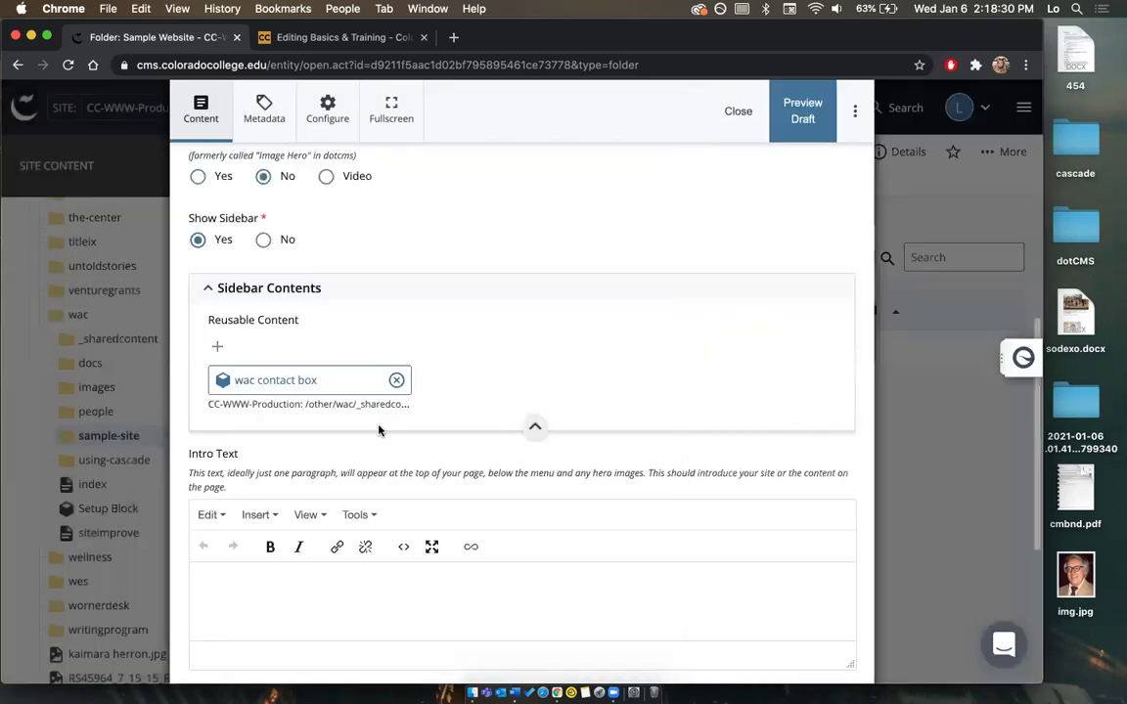
Add the wac - quicklinks block to the sidebar, move it above the wac contact box, and collapse the sidebar contents.
click(216, 346)
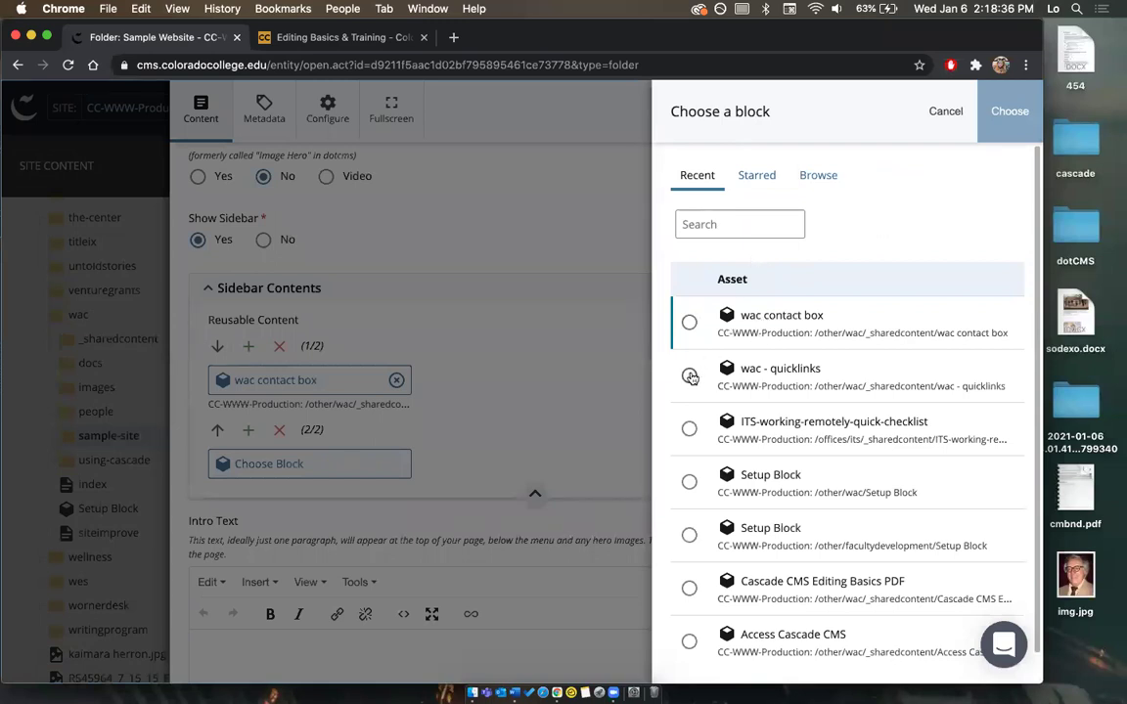
click(689, 377)
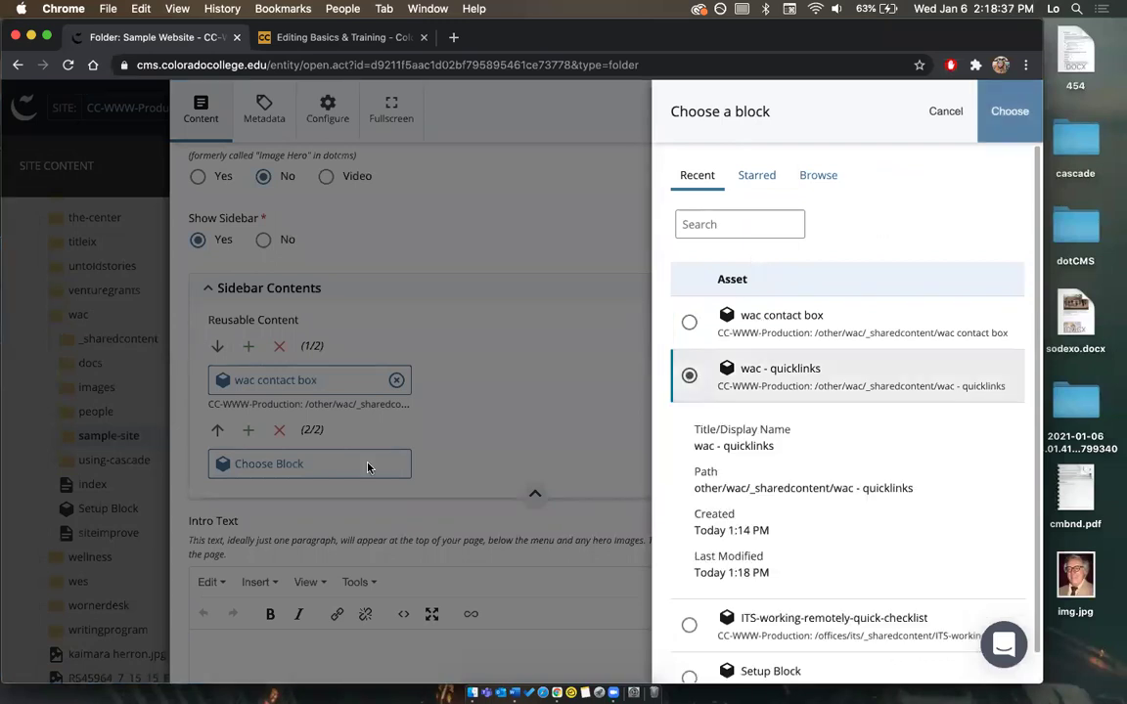
click(1009, 114)
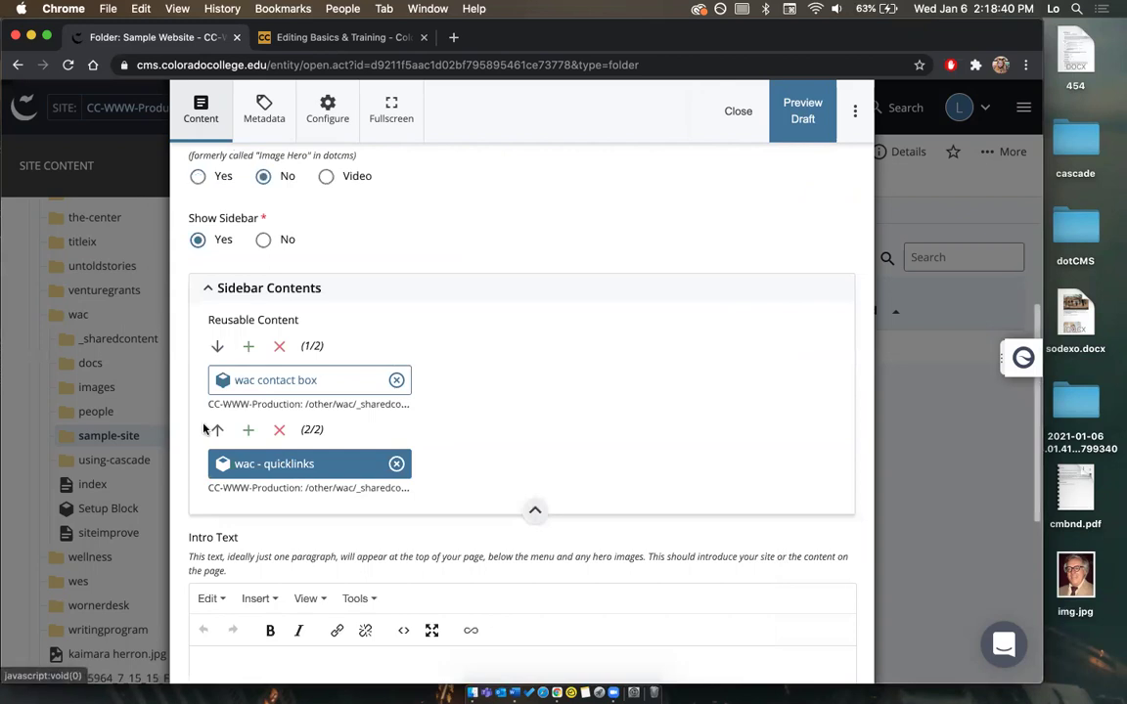
click(217, 432)
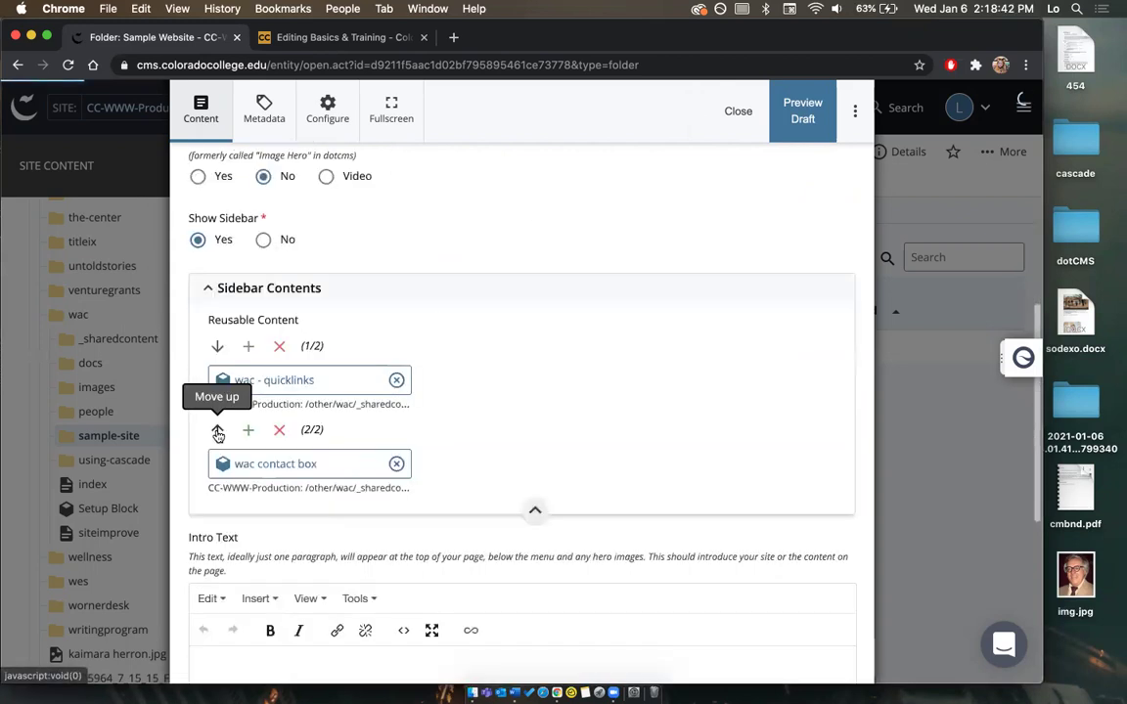
scroll(465, 345, down, 2)
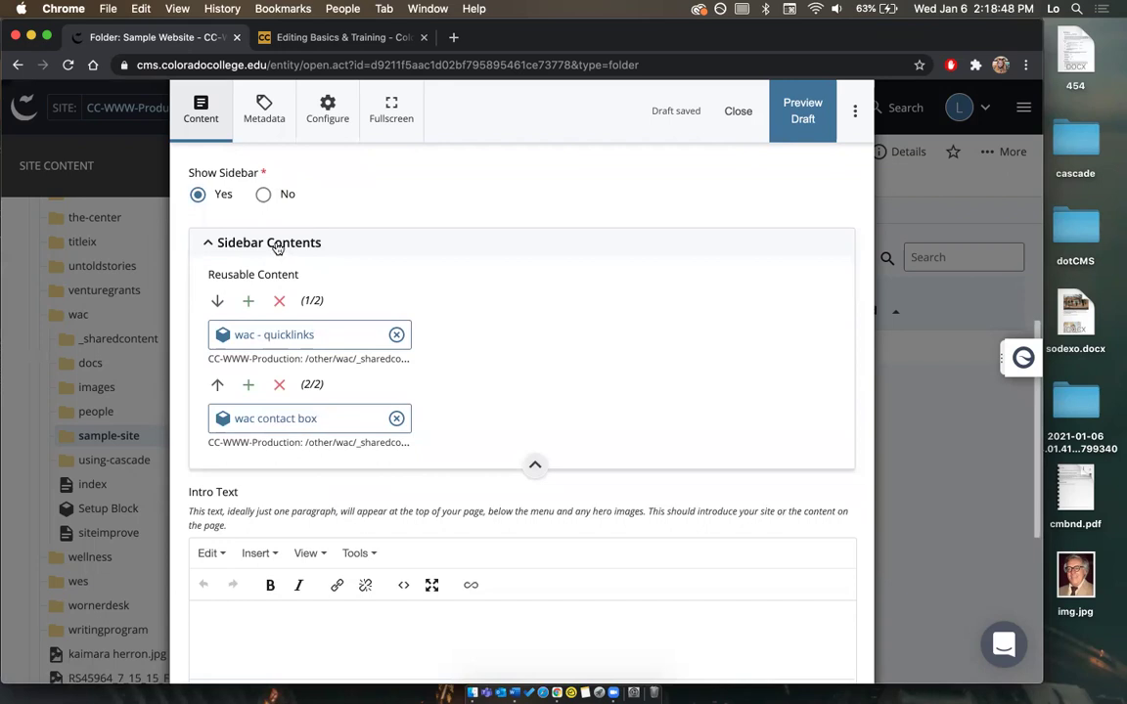
click(277, 245)
Enter "Welcome to my sample website" as the page's intro text, correcting the spelling of the last word.
scroll(278, 249, down, 2)
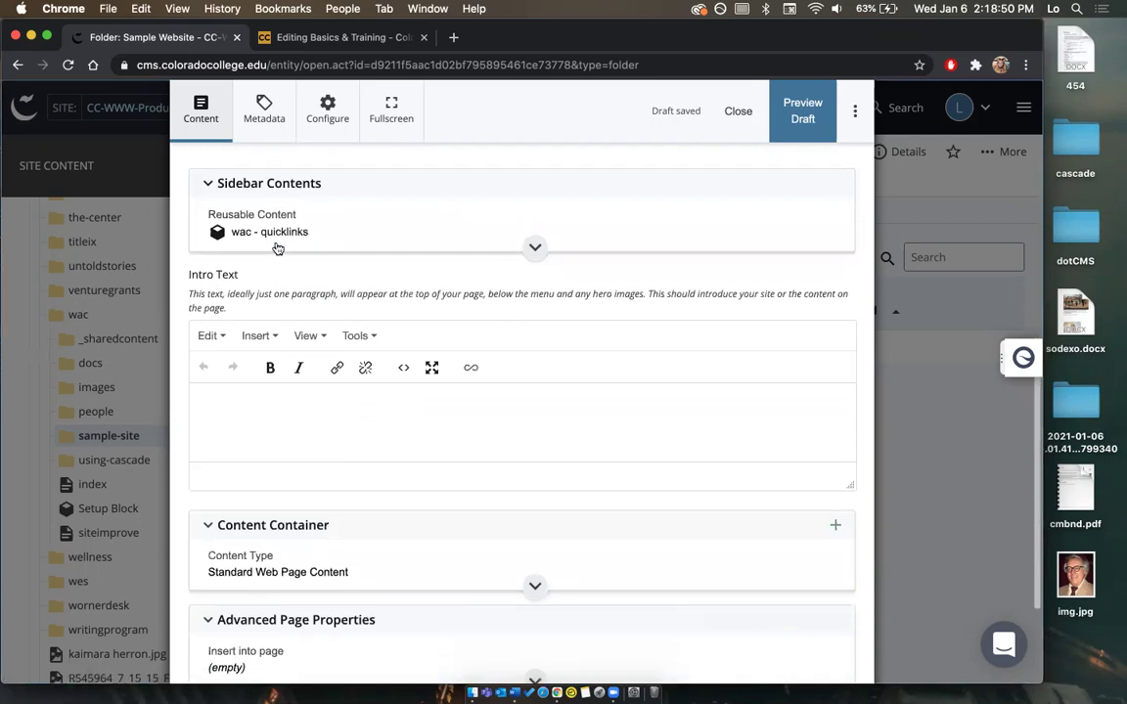
click(269, 408)
text(Welcome to my sample wesbite!)
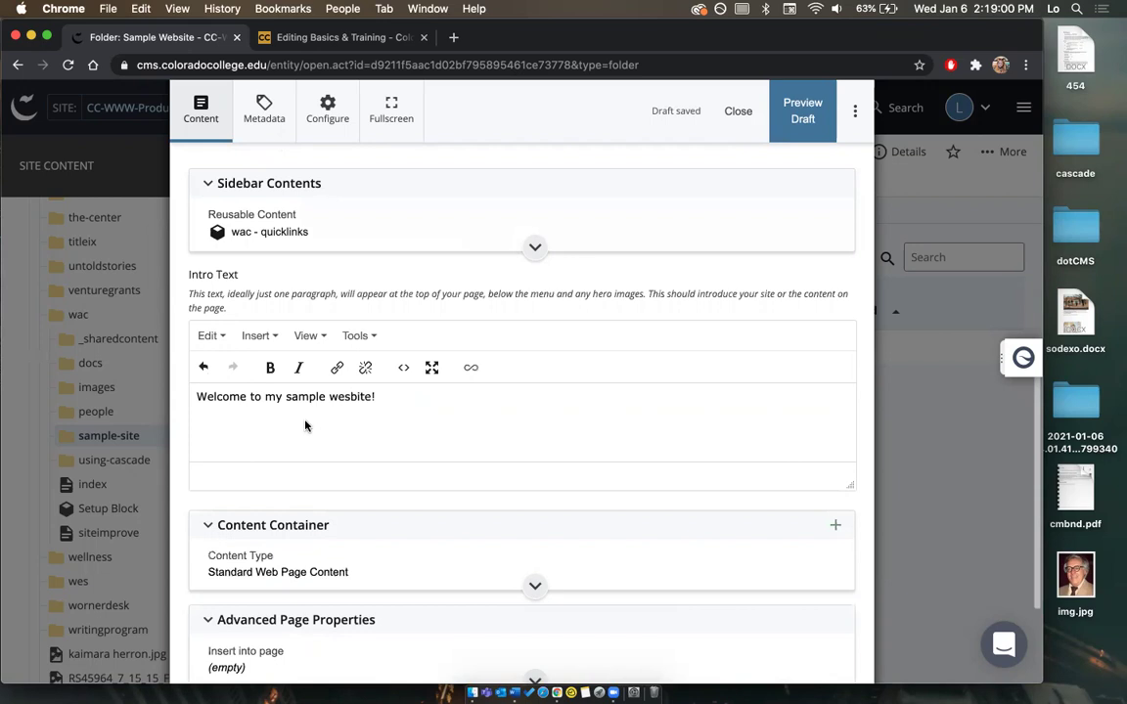
key(BackSpace)
key(BackSpace)
key(BackSpace)
key(BackSpace)
key(BackSpace)
text(bsite)
Expand the Content Container section below the intro text to show its fields.
scroll(442, 433, down, 5)
scroll(277, 395, down, 2)
click(271, 342)
scroll(270, 348, down, 5)
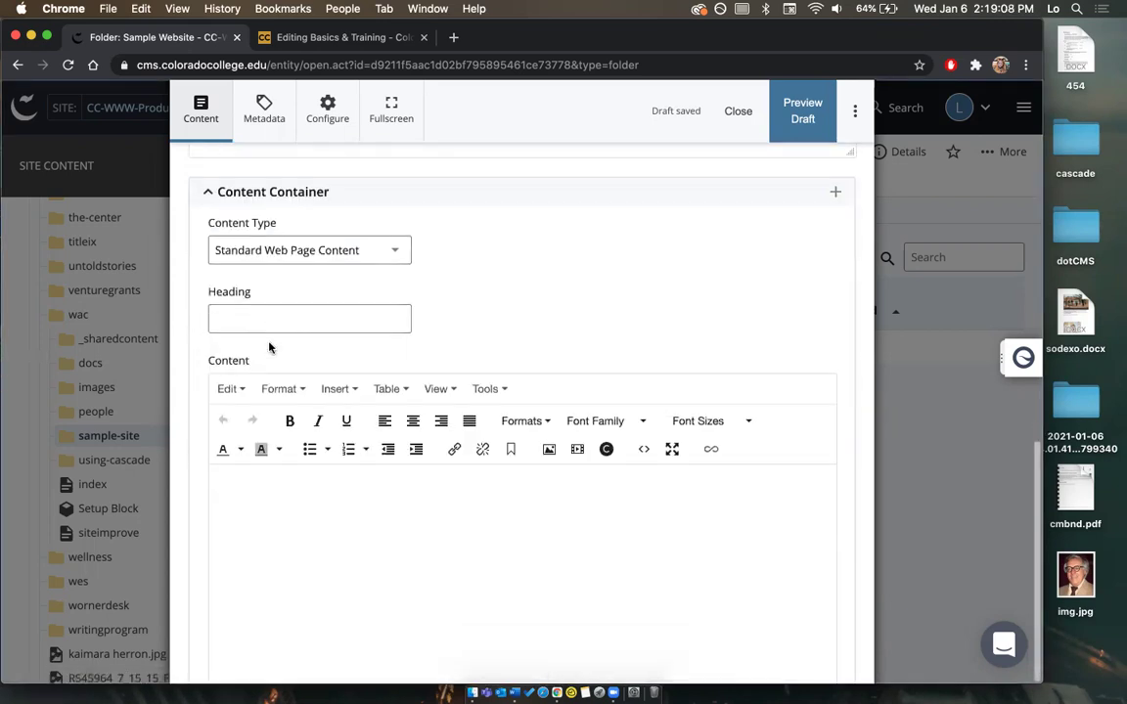
Look through the content types available for the content container, from Accordion to Video.
click(293, 248)
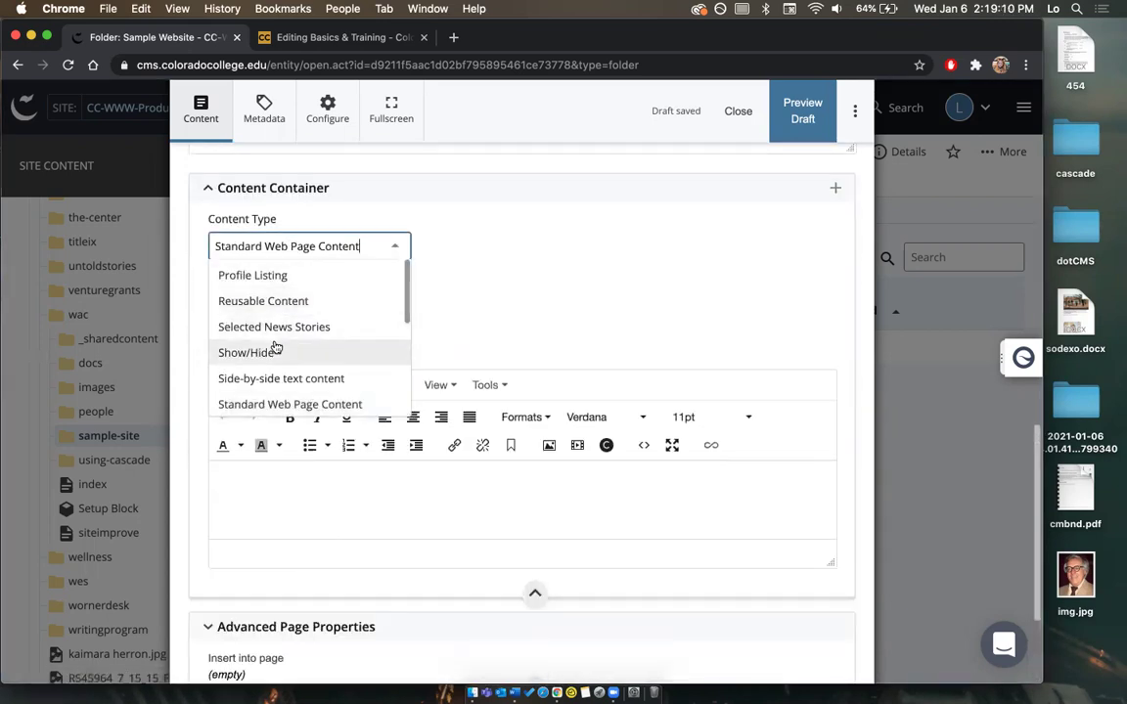
scroll(277, 348, up, 2)
scroll(277, 348, down, 3)
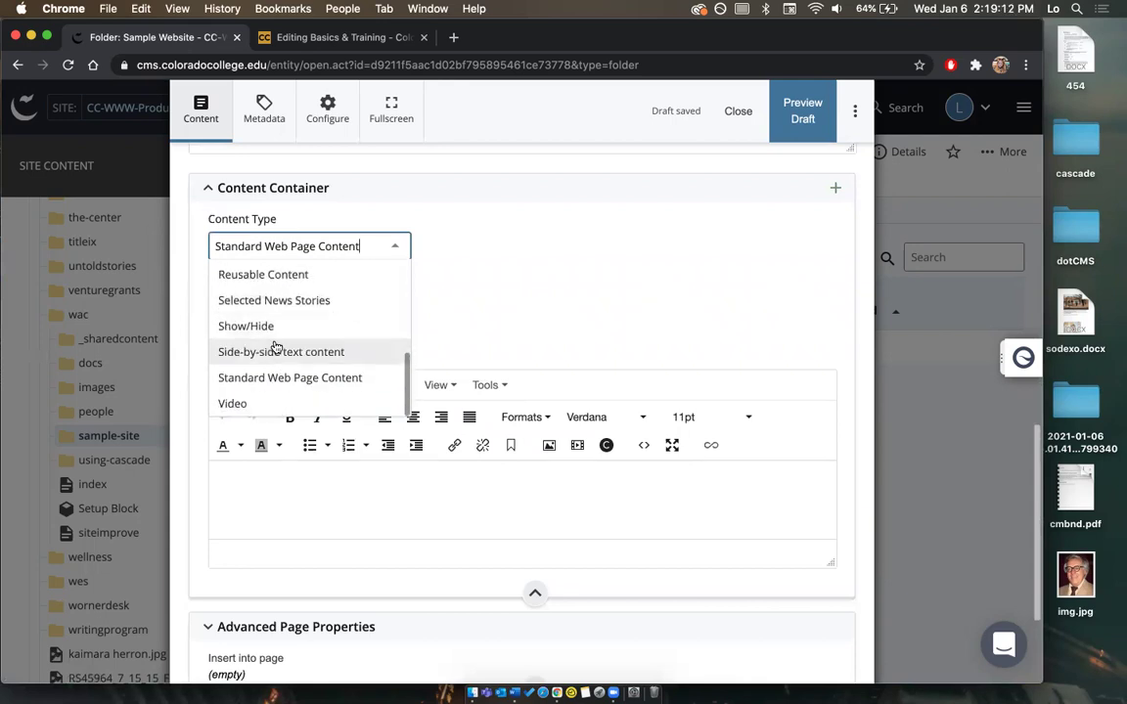
scroll(277, 348, up, 4)
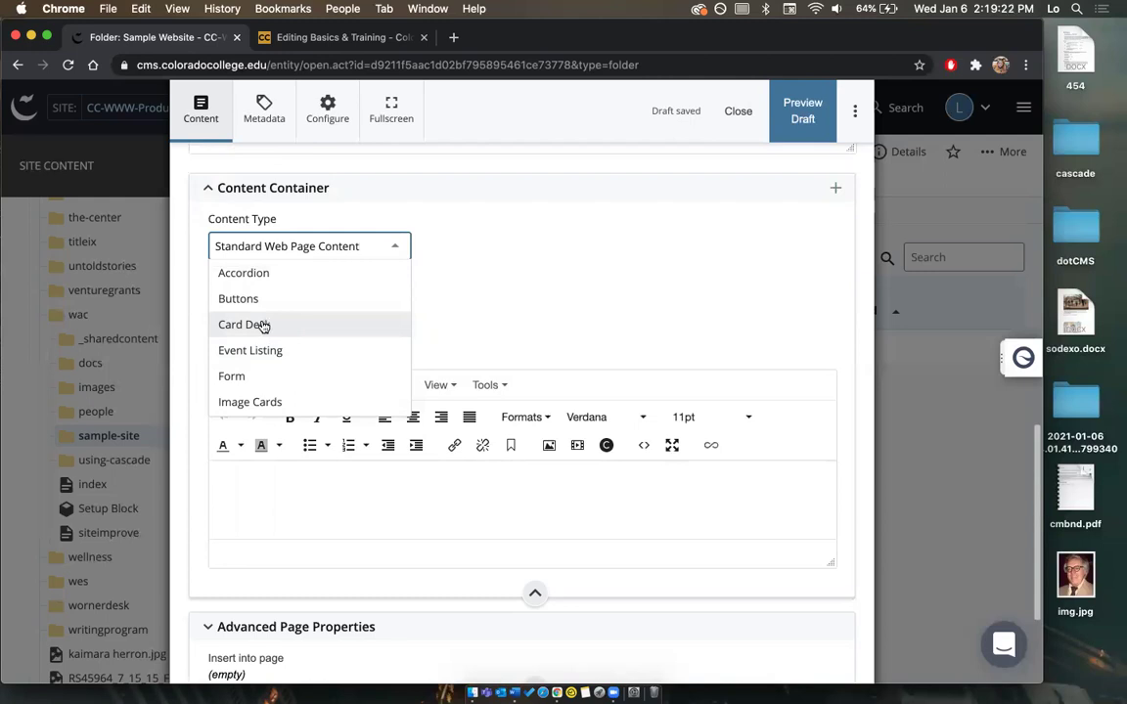
scroll(242, 383, down, 5)
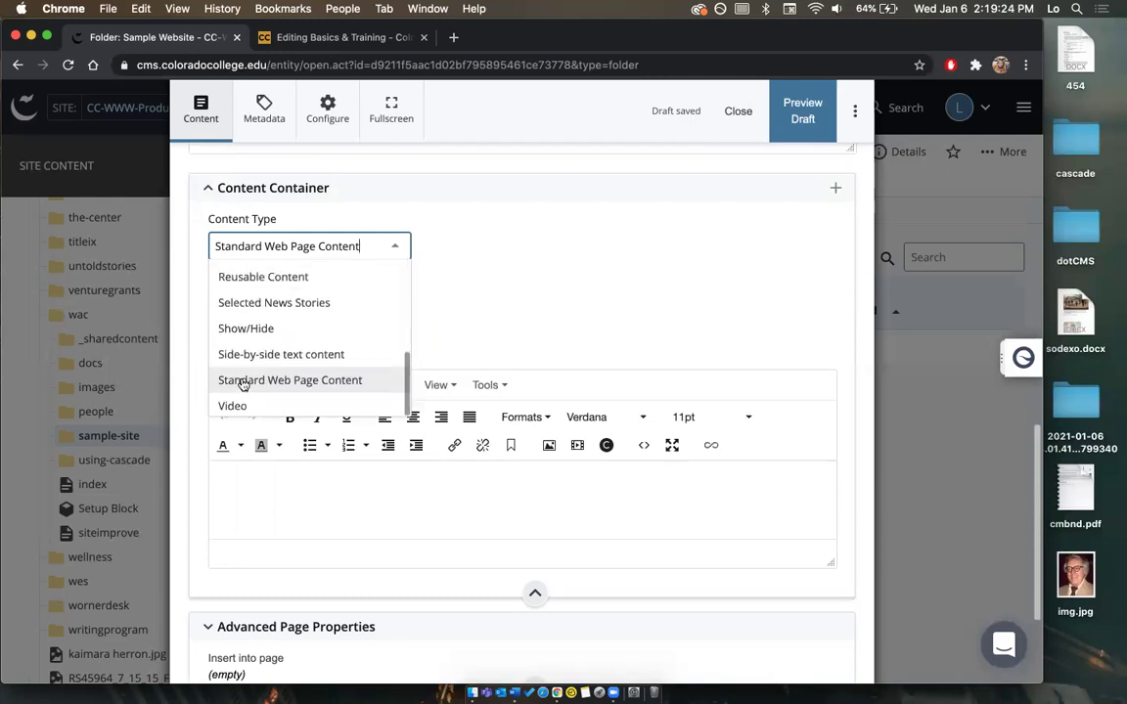
scroll(243, 383, up, 5)
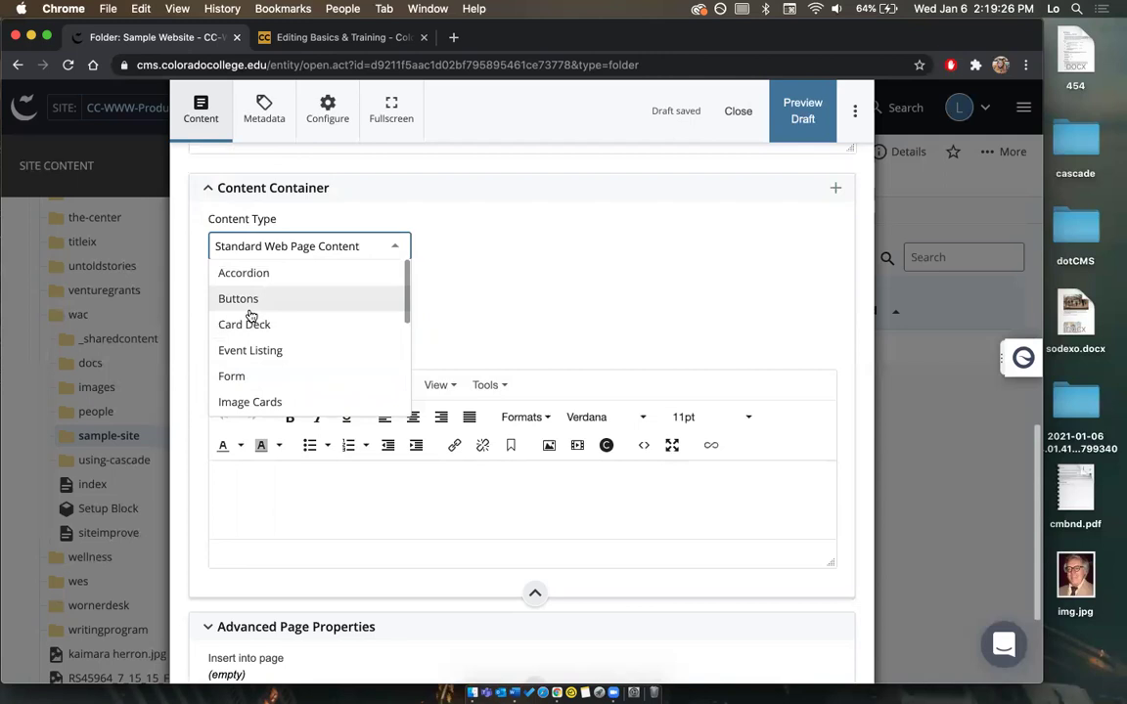
scroll(294, 362, down, 4)
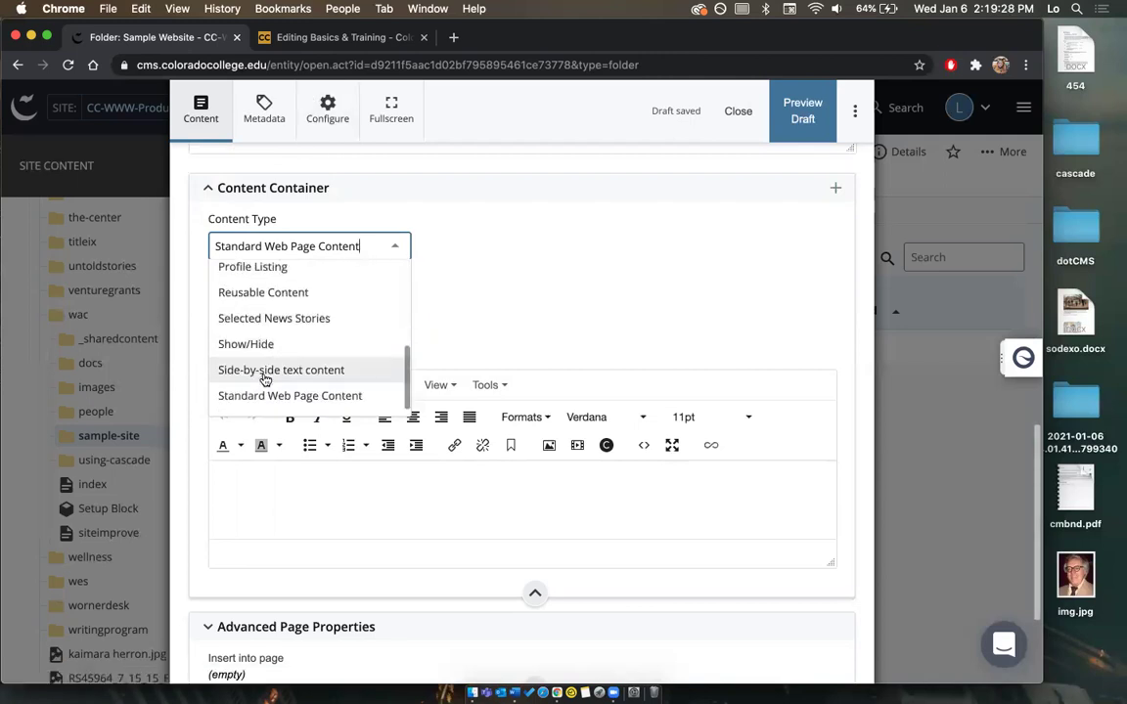
scroll(266, 293, up, 4)
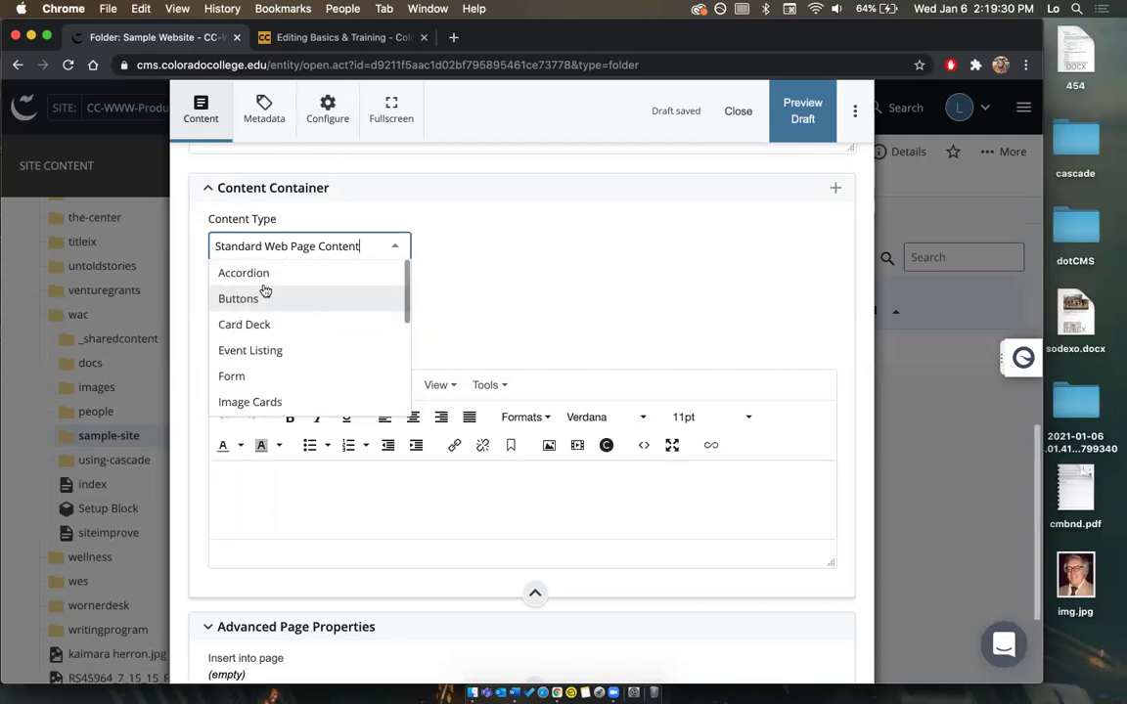
Open the Content Types page under Using Cascade on the Web Author Community site and review its examples of each type.
click(340, 39)
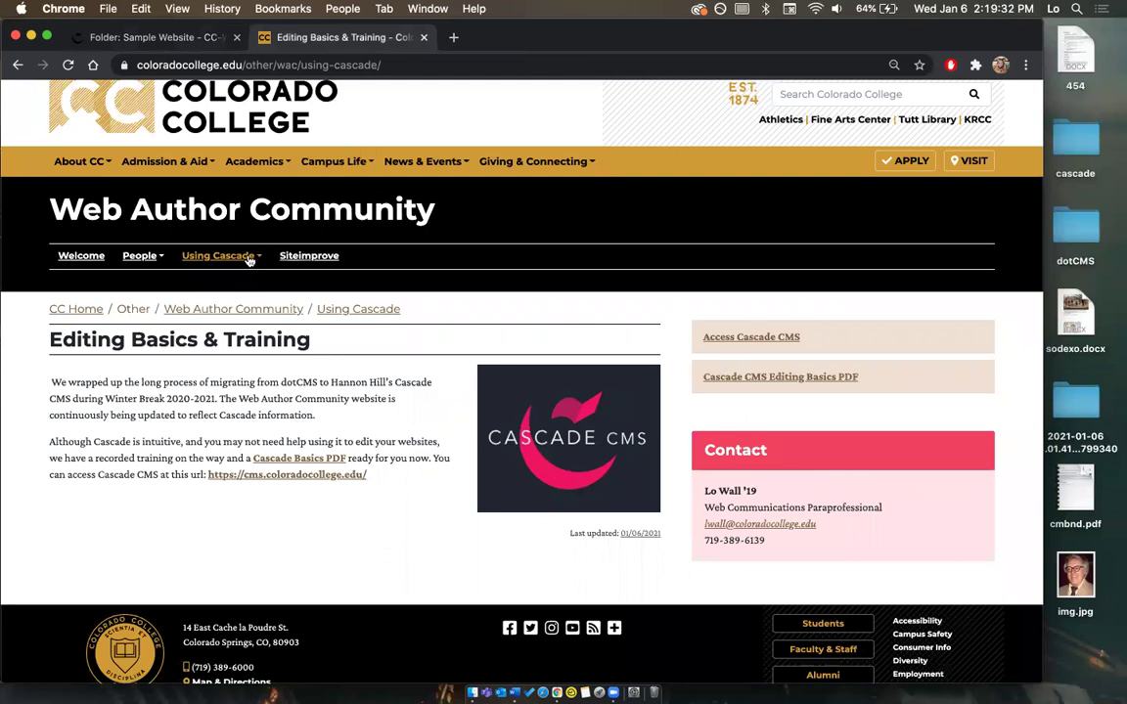
mouse_move(249, 259)
click(233, 300)
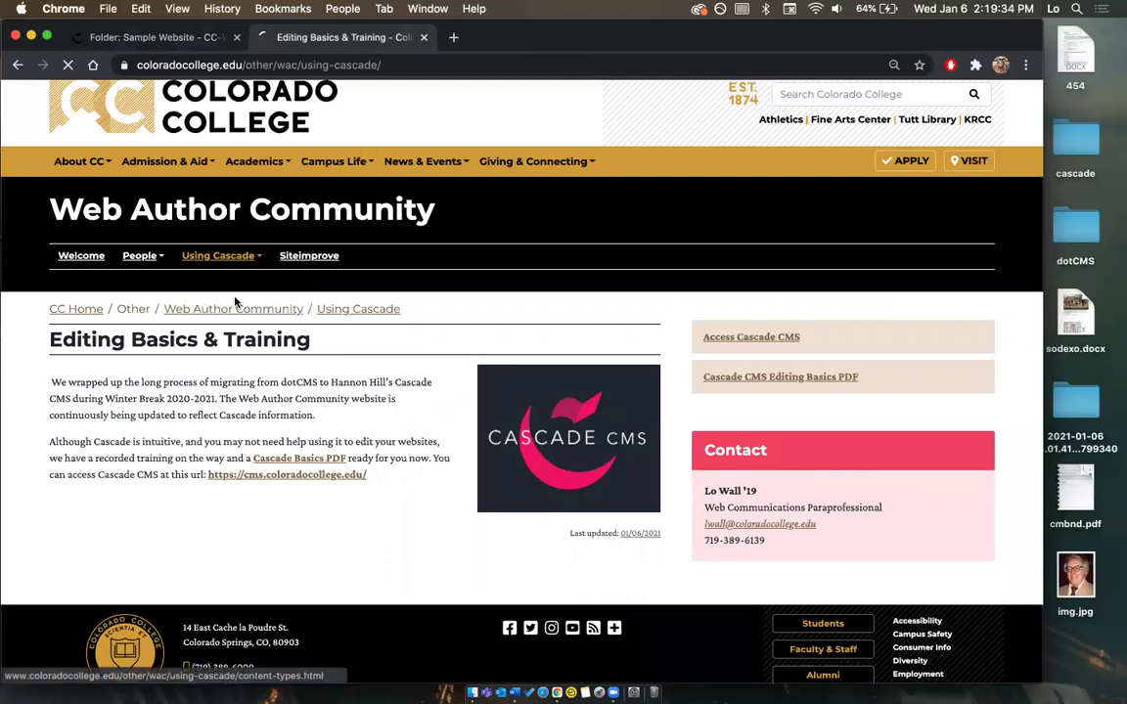
scroll(326, 396, down, 3)
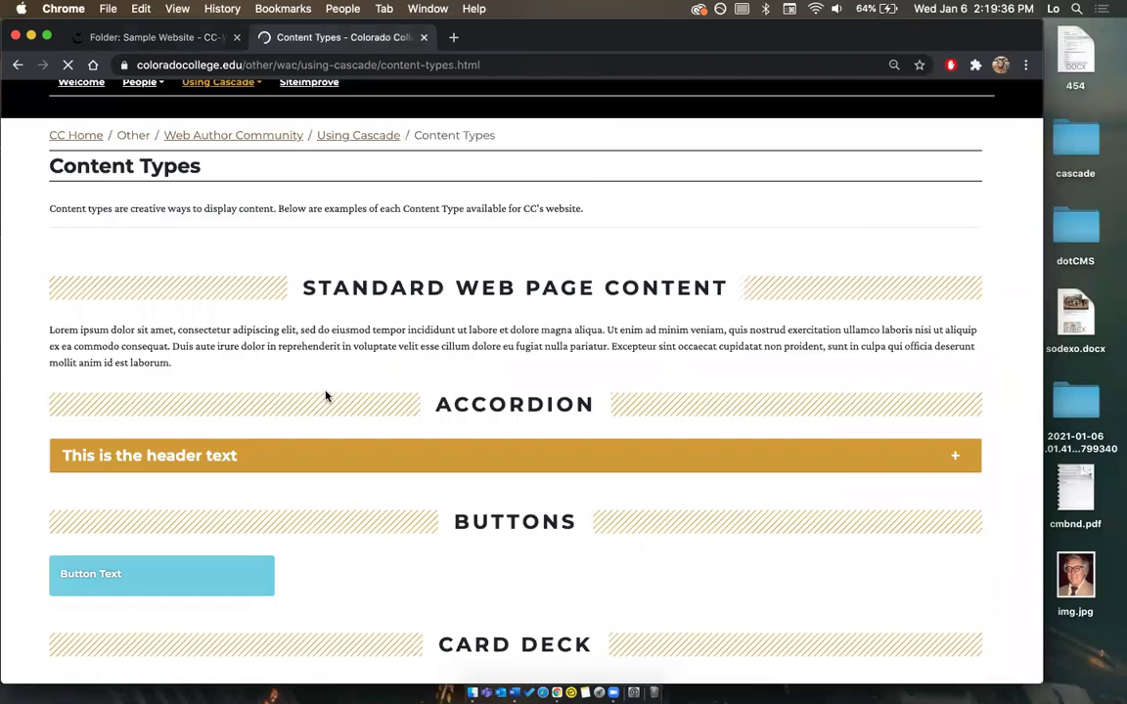
scroll(326, 396, down, 1)
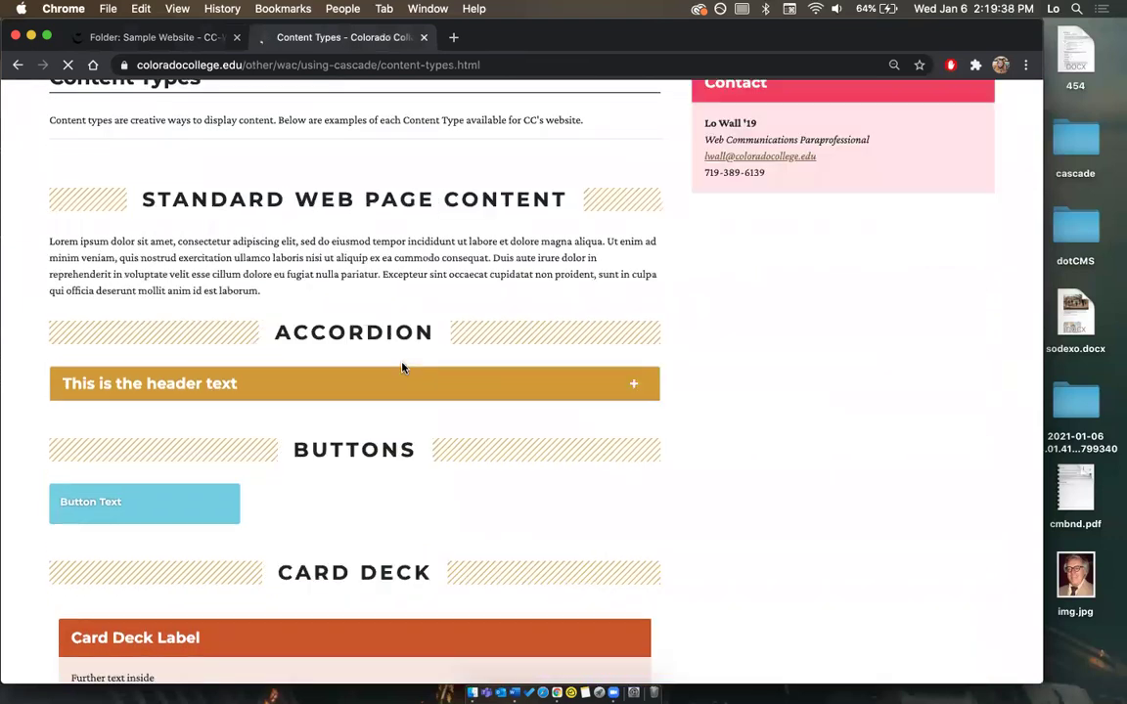
scroll(366, 354, down, 1)
click(358, 336)
click(355, 333)
scroll(330, 427, down, 5)
scroll(209, 441, down, 2)
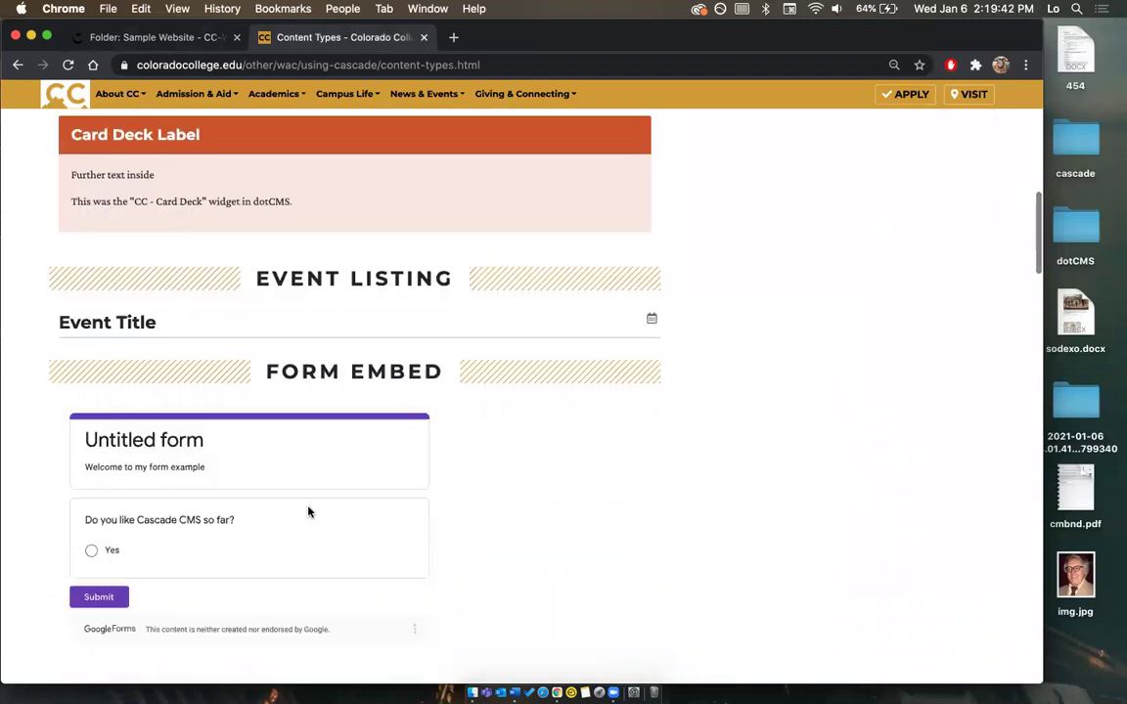
scroll(231, 467, down, 3)
scroll(232, 467, up, 10)
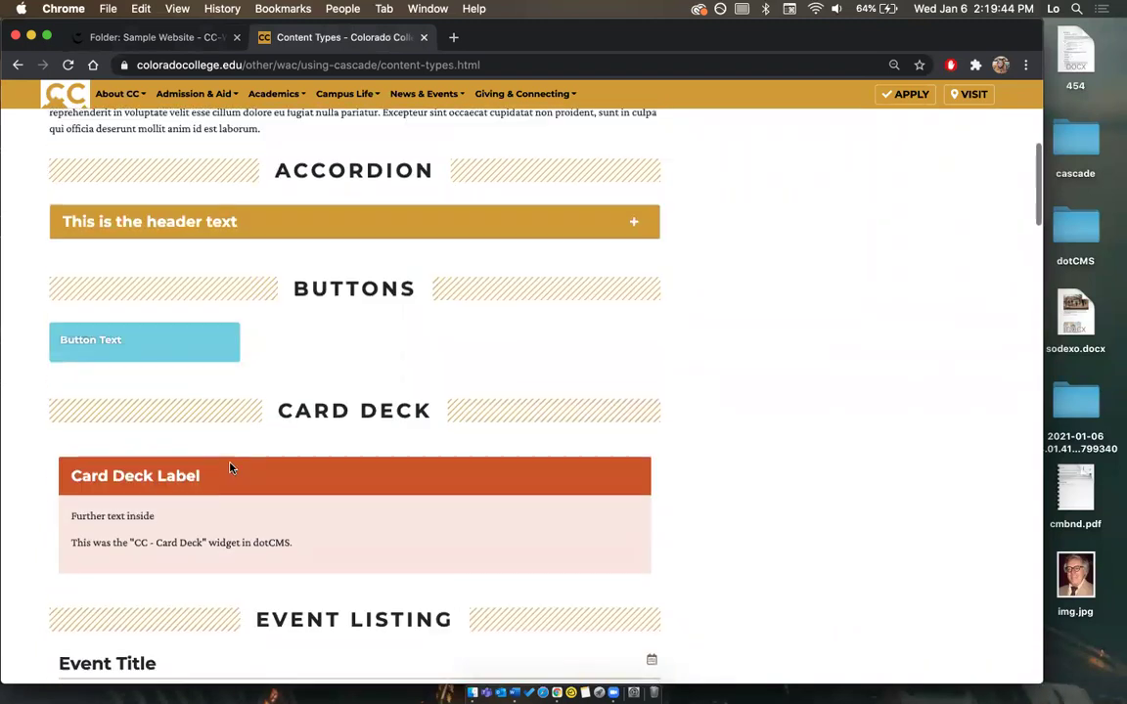
scroll(232, 468, up, 10)
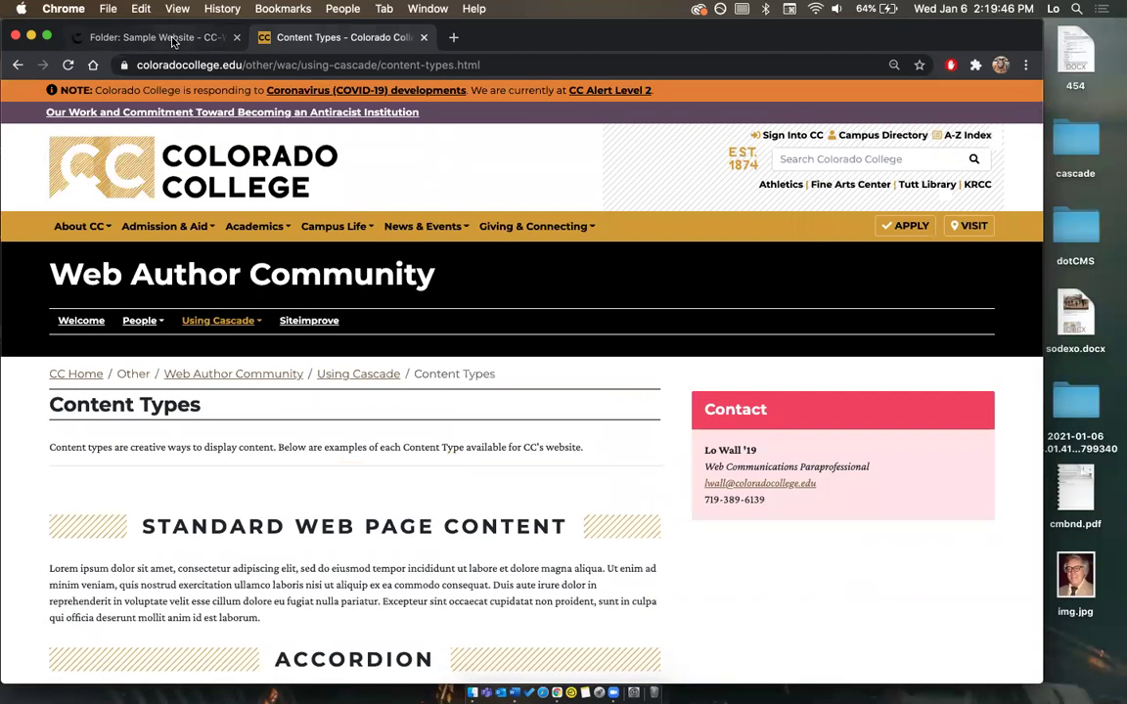
Return to the page draft, keep Standard Web Page Content as the content type, and enter "More Information" as the container's heading.
click(166, 36)
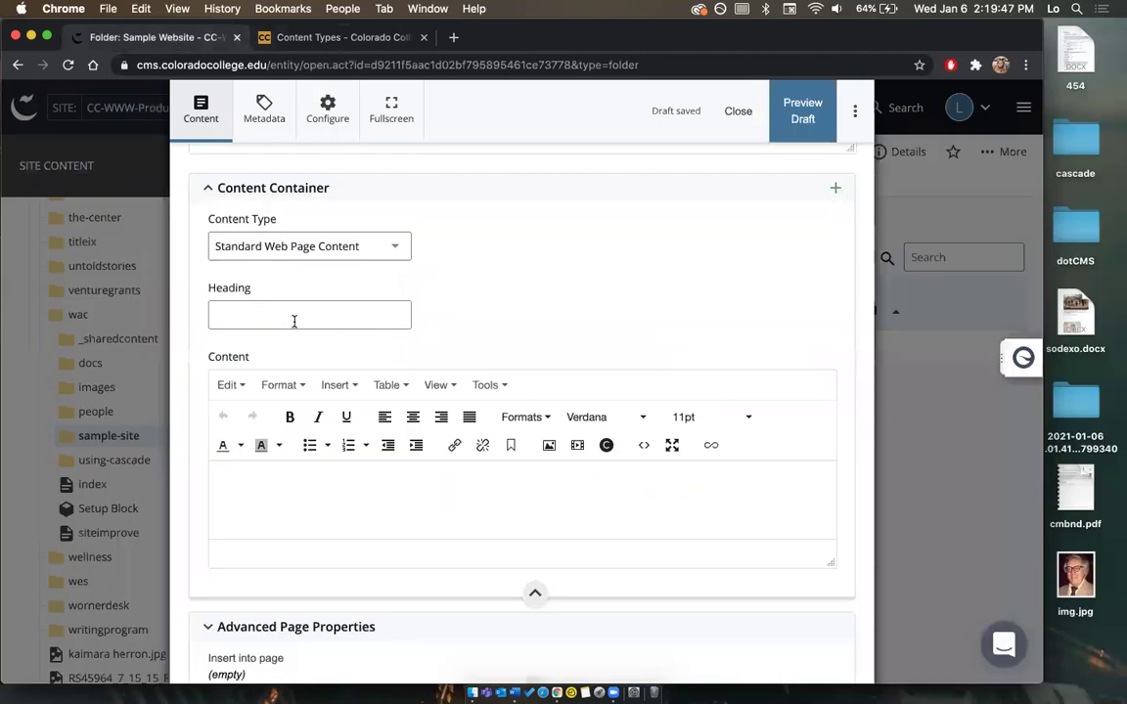
click(395, 248)
click(366, 244)
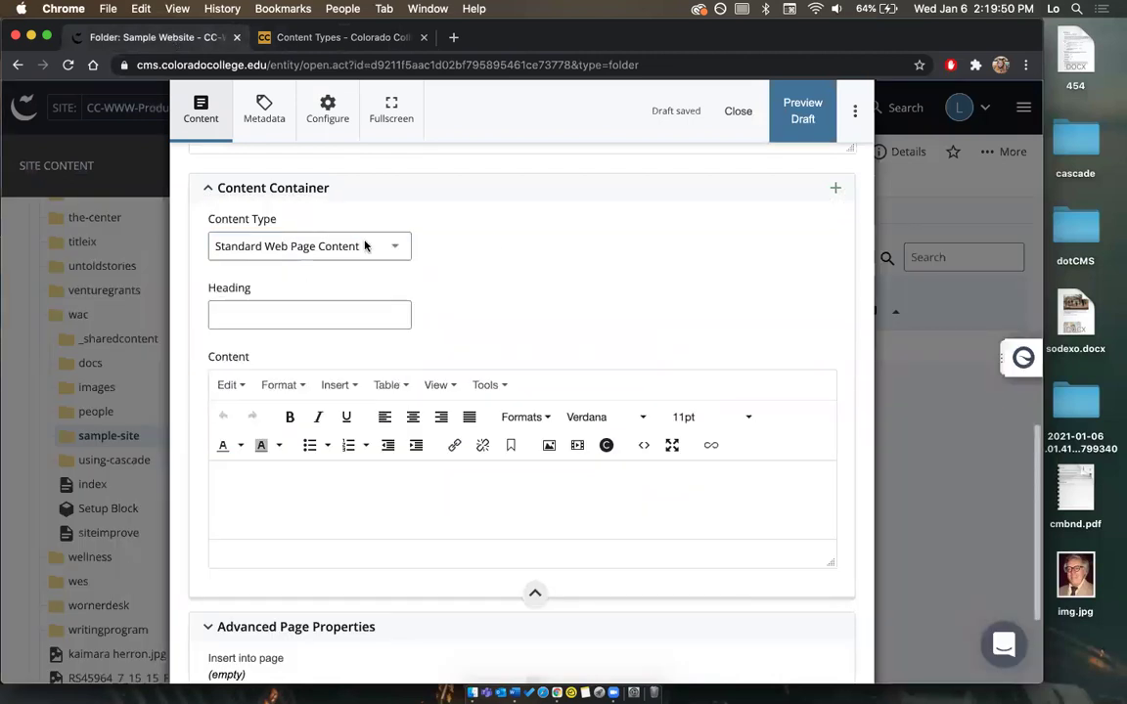
key(Tab)
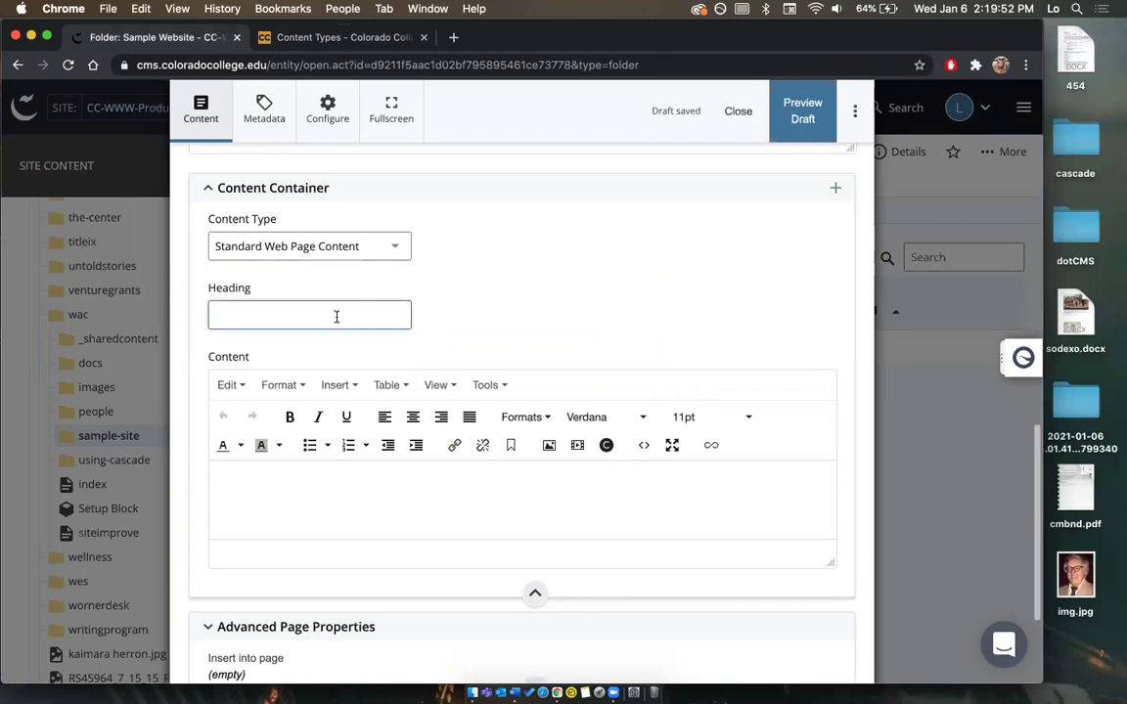
scroll(337, 317, up, 4)
scroll(336, 319, down, 5)
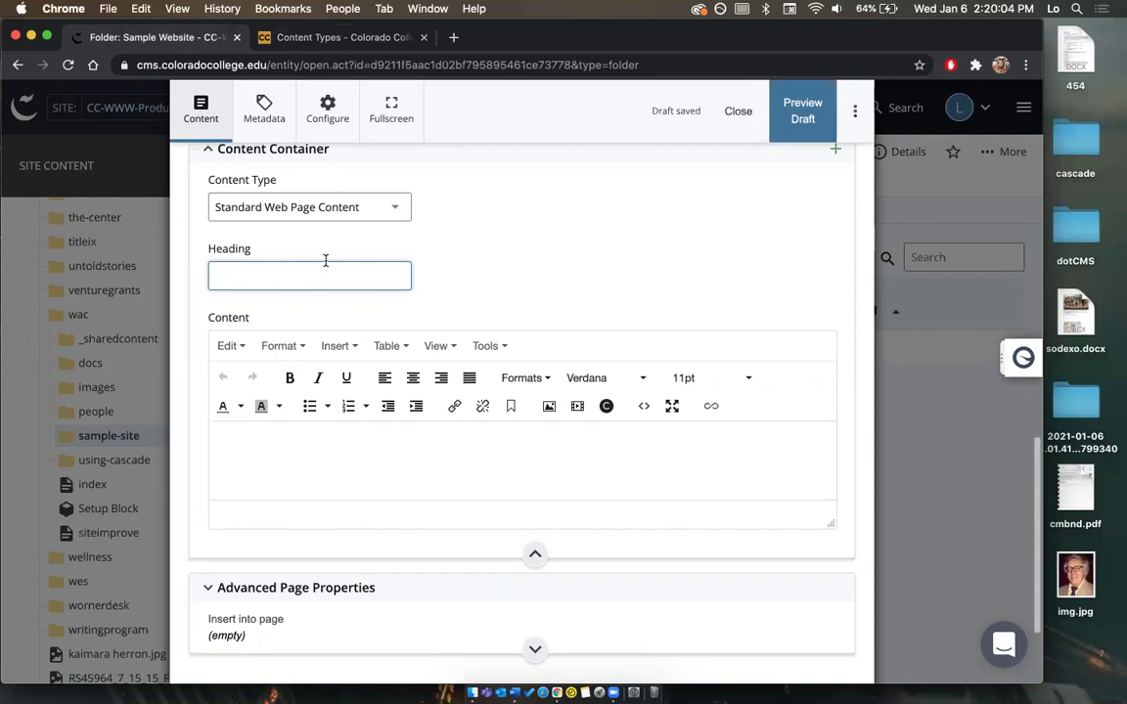
scroll(326, 260, up, 4)
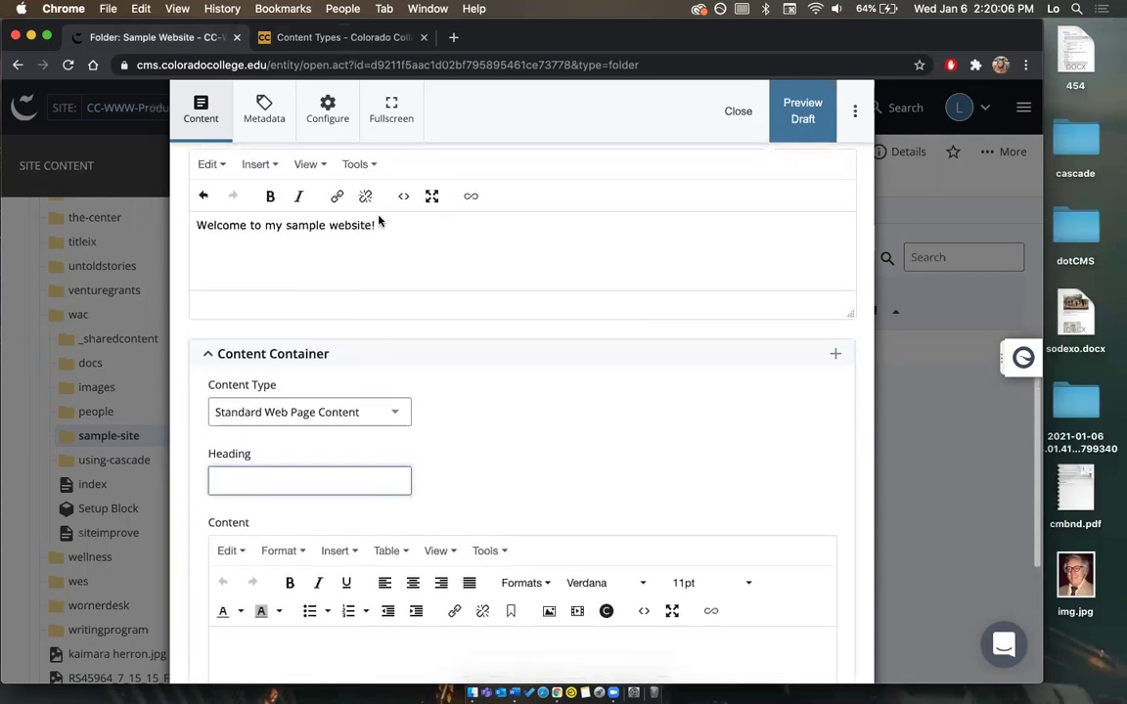
scroll(326, 458, down, 1)
text(M)
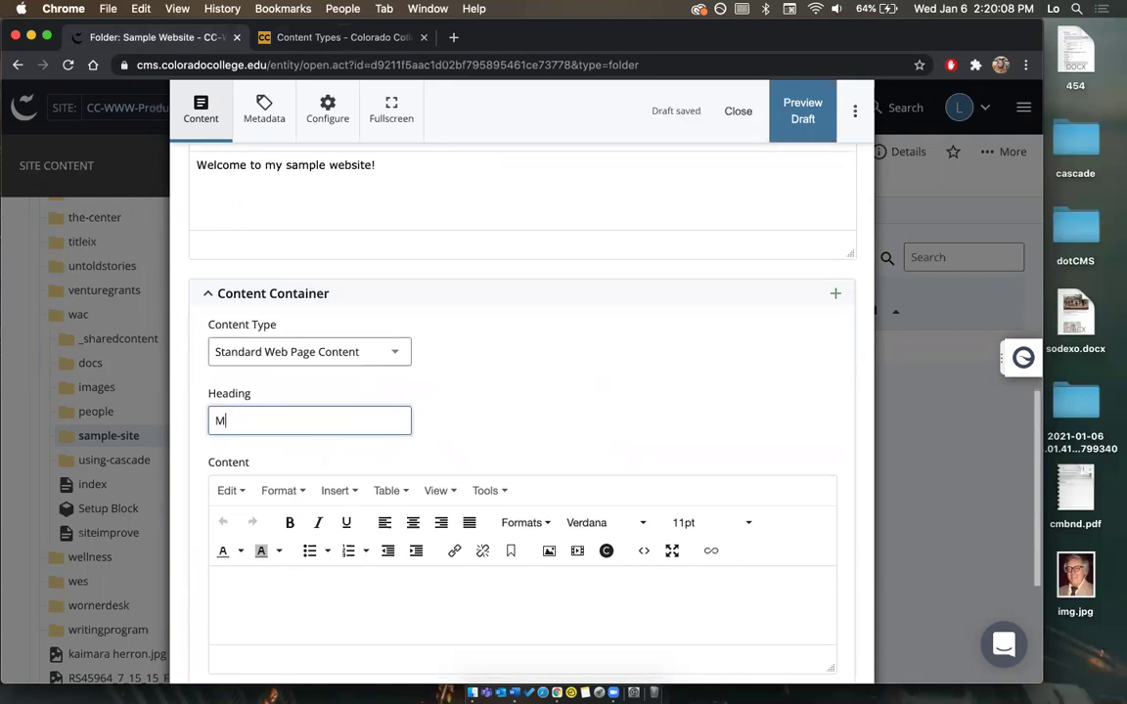
text(ore Information)
scroll(373, 363, up, 1)
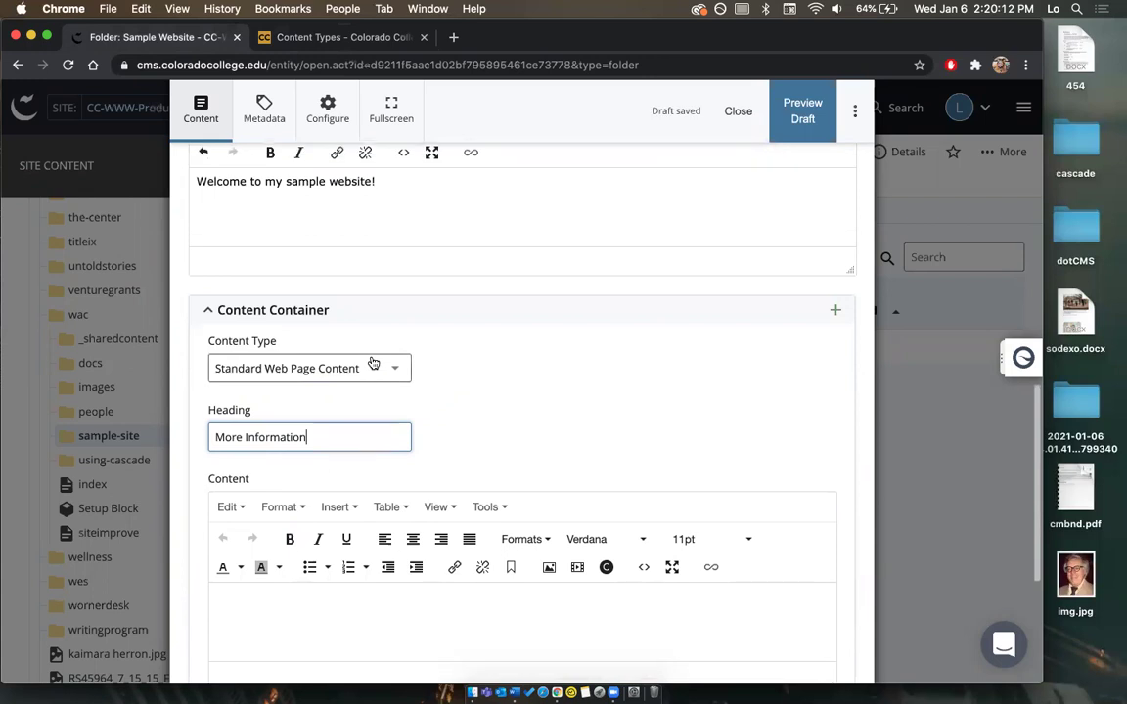
Copy the lorem ipsum paragraph from the Content Types page's Standard Web Page Content example into the container's content.
scroll(373, 363, down, 5)
click(360, 389)
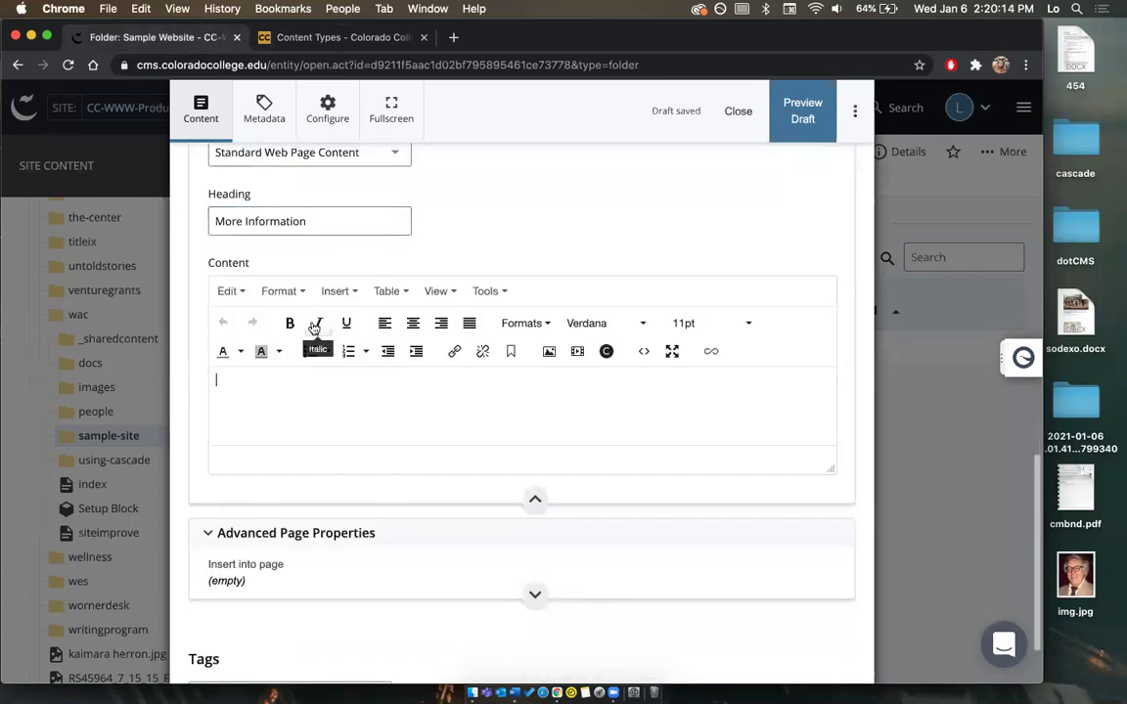
scroll(294, 310, down, 2)
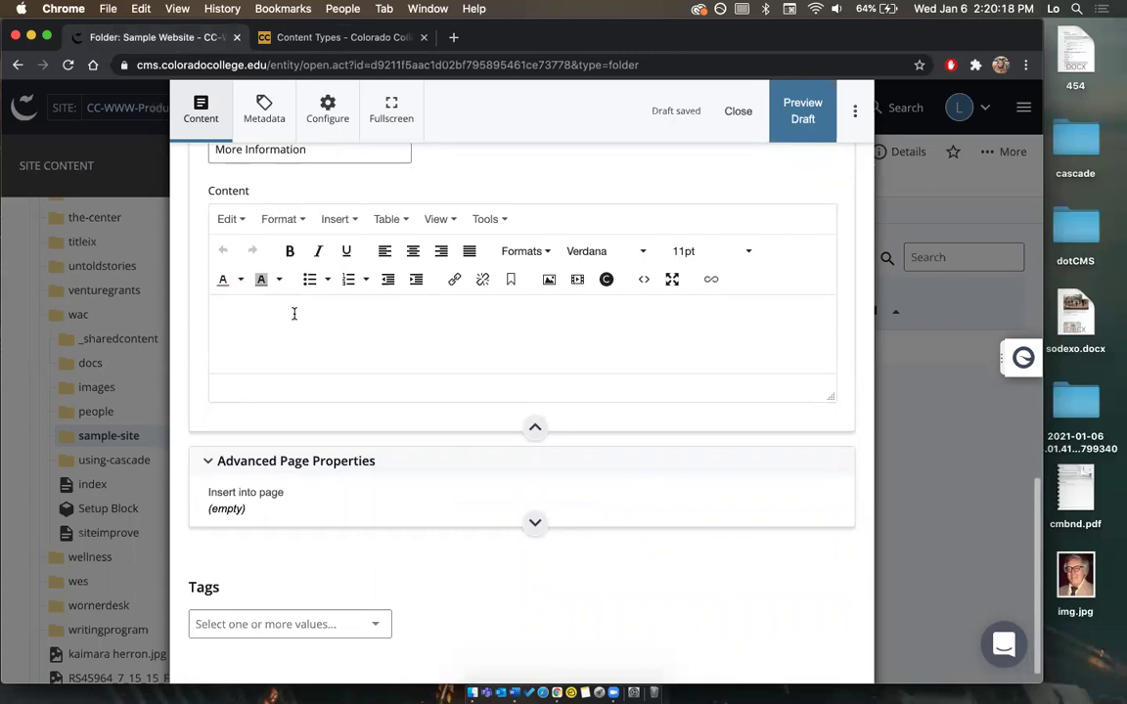
click(293, 40)
scroll(283, 391, down, 3)
drag(259, 401, 51, 358)
key(super+c)
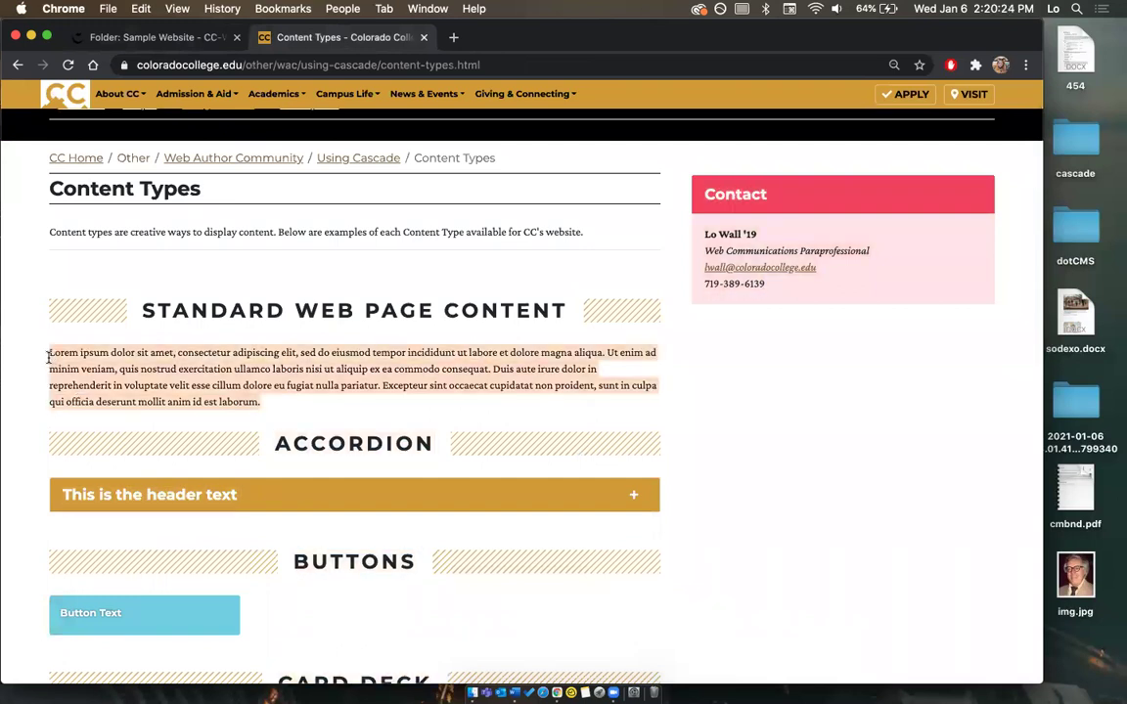
click(149, 39)
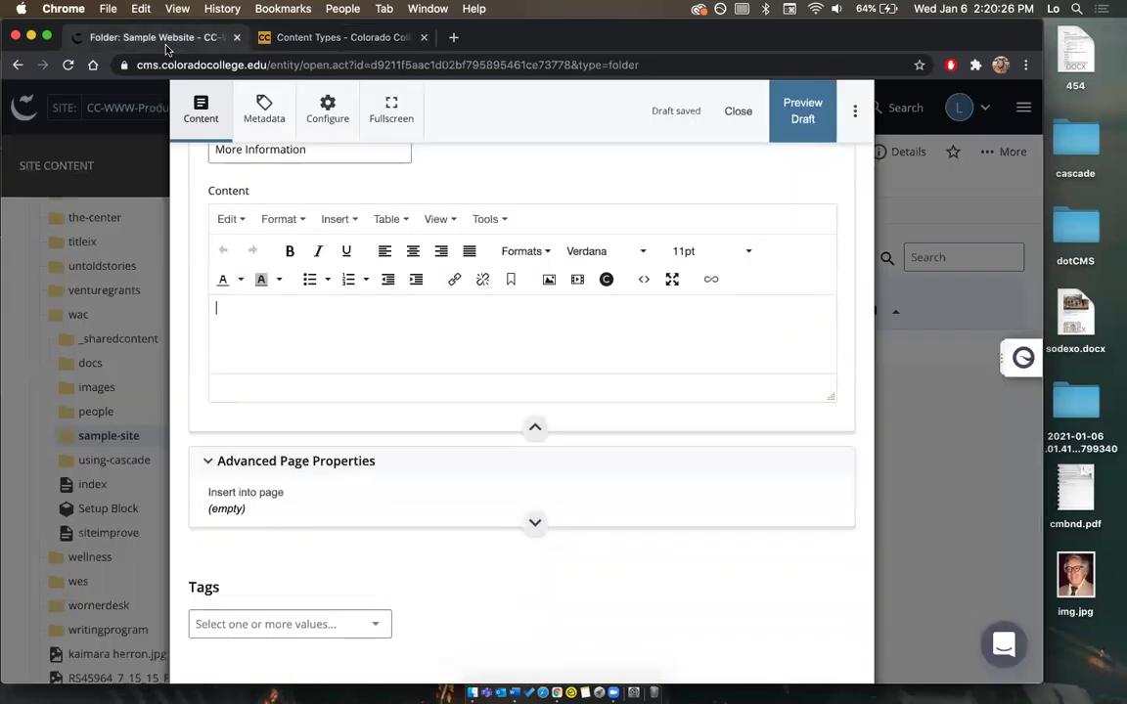
key(super+v)
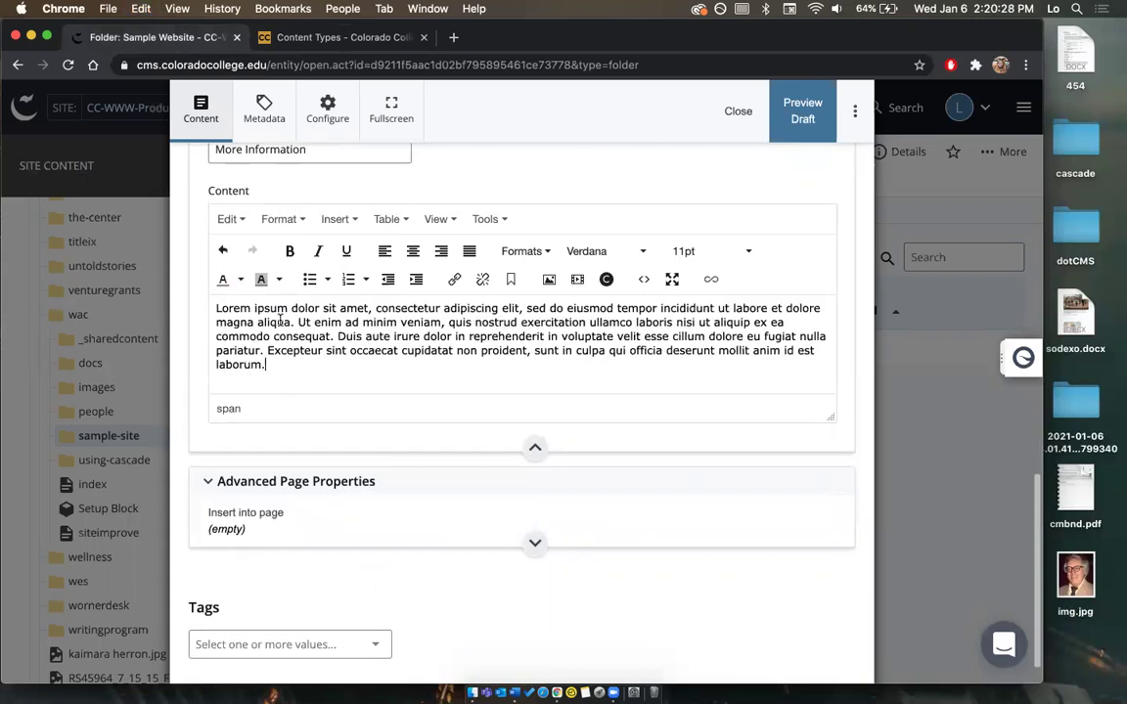
Add blank lines above the lorem ipsum paragraph in the container's content.
scroll(280, 320, up, 2)
scroll(279, 327, down, 2)
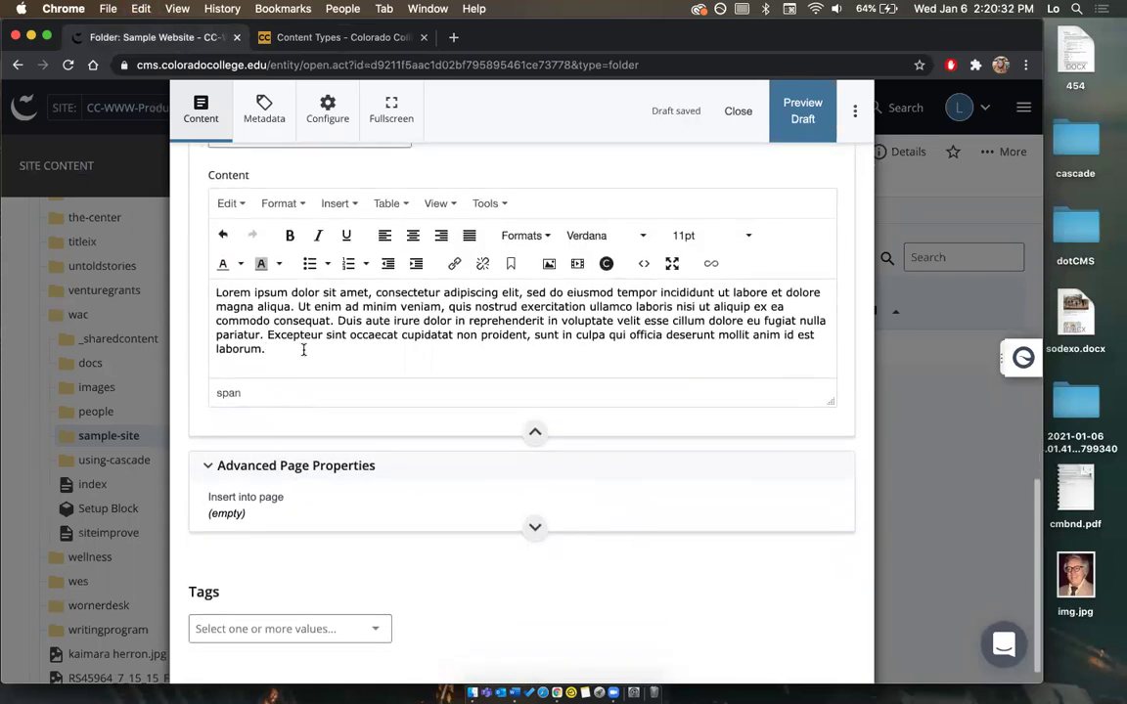
key(Return)
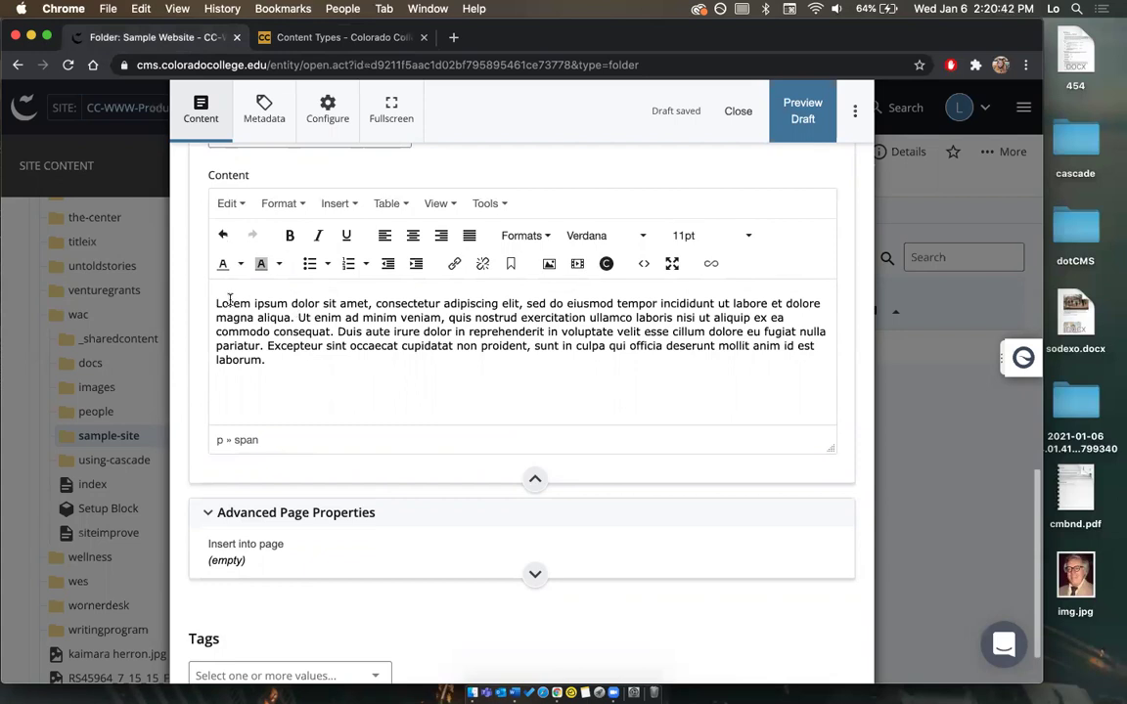
scroll(229, 300, up, 1)
key(Return)
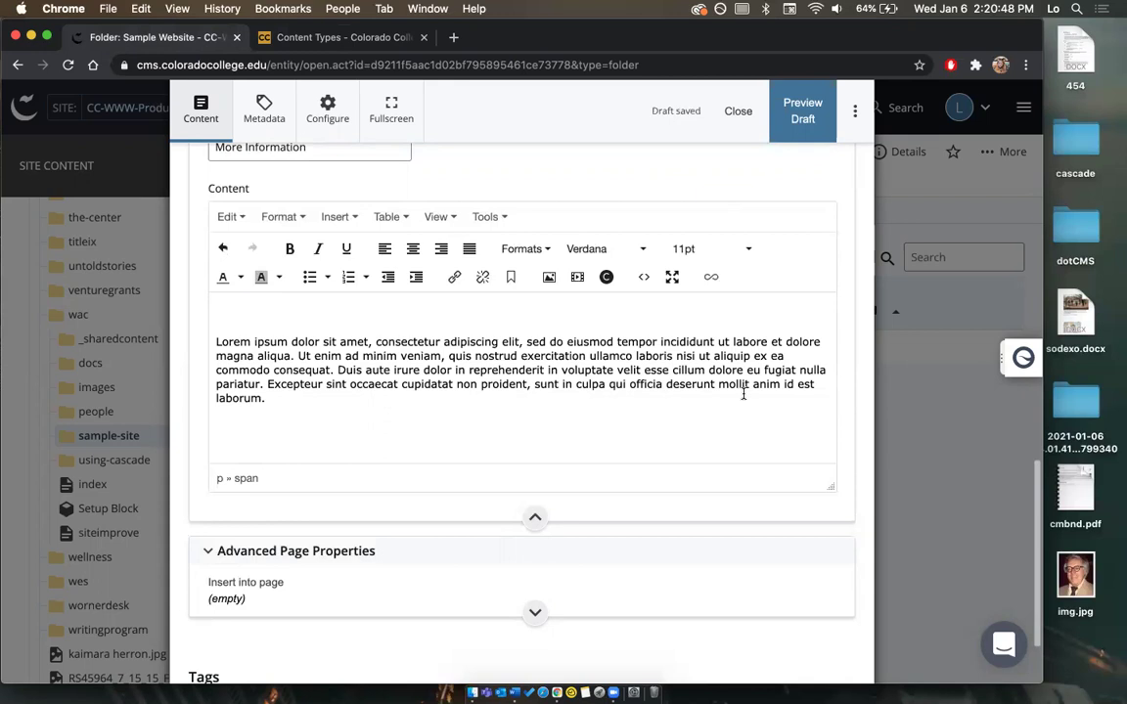
Begin inserting an internal image above the lorem ipsum paragraph and bring up the upload option for its source file.
click(290, 299)
click(347, 217)
click(356, 290)
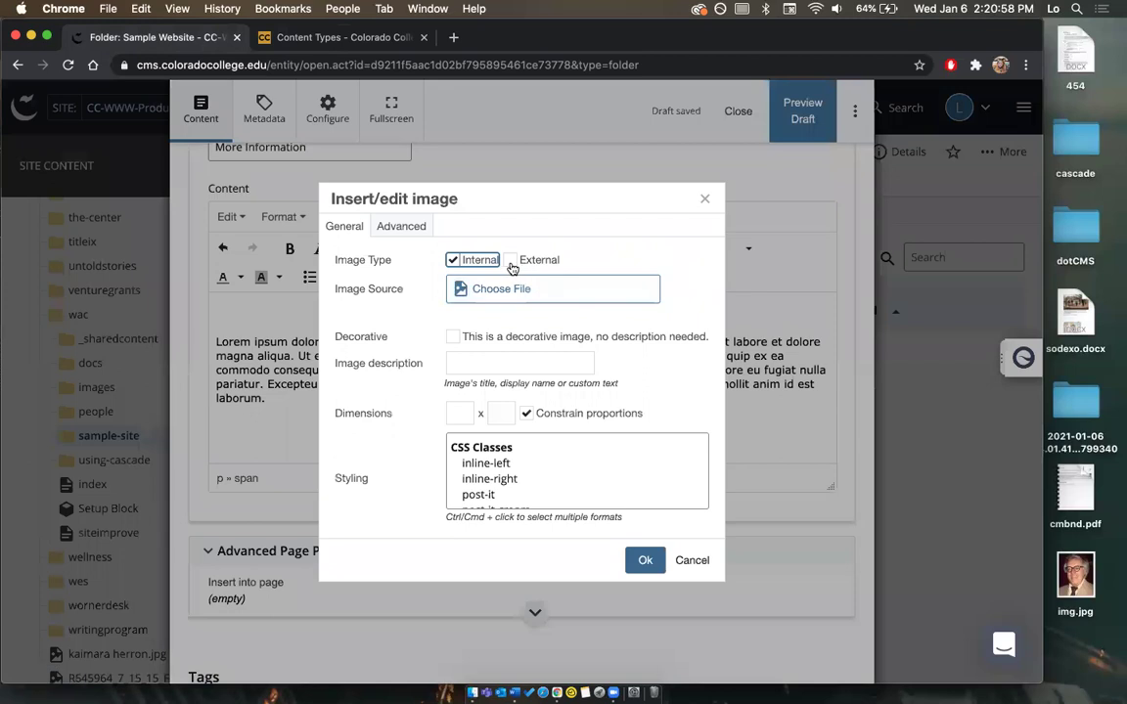
click(466, 260)
click(477, 223)
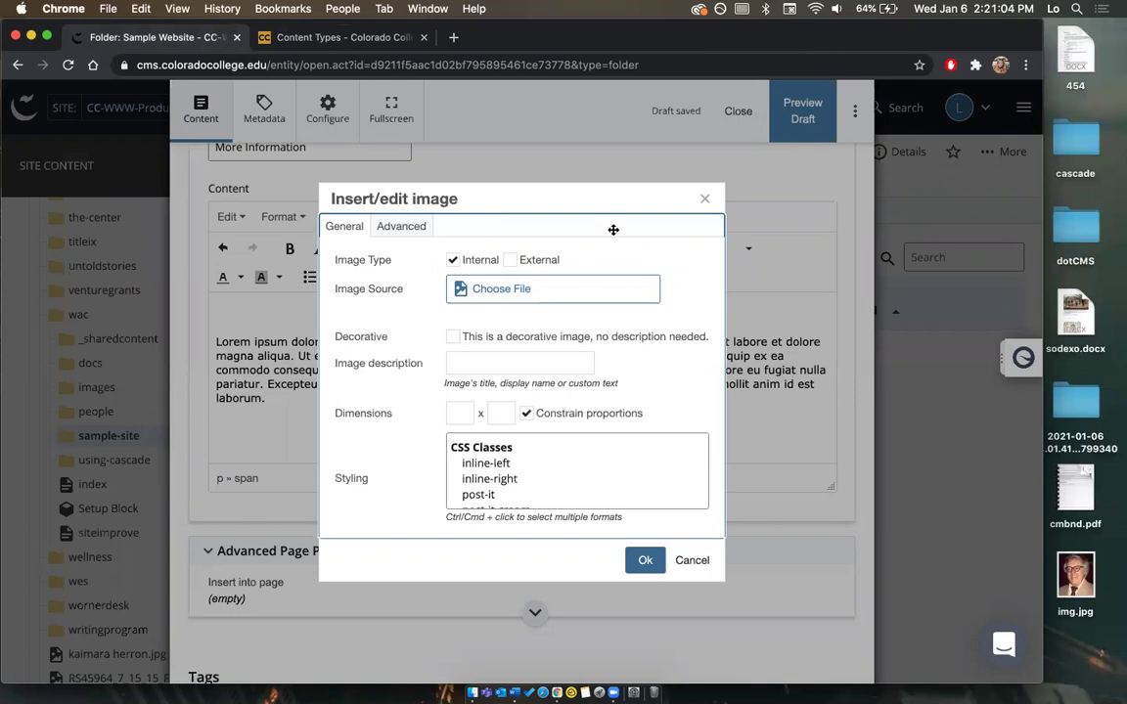
click(494, 292)
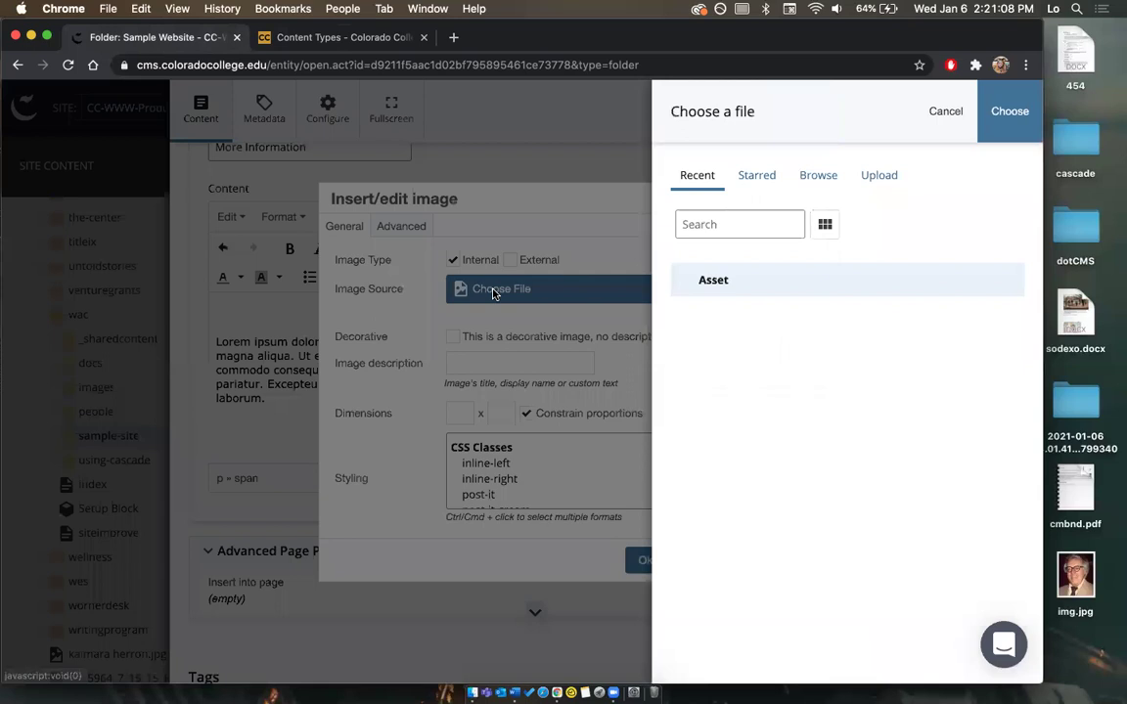
click(880, 176)
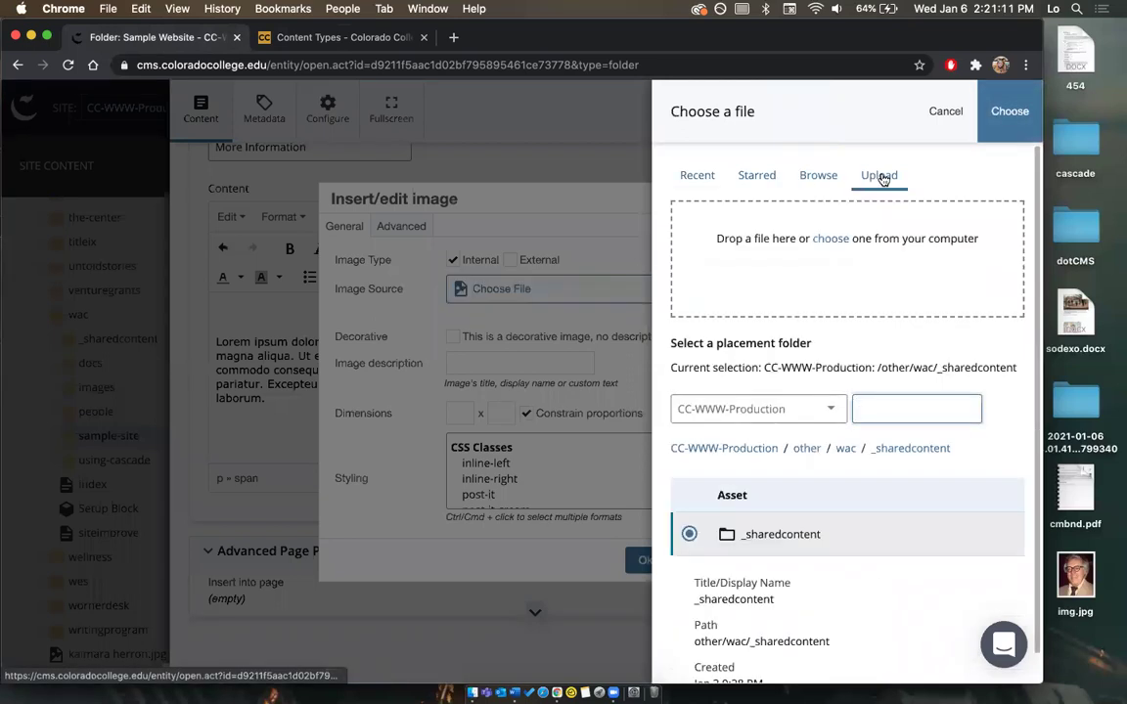
click(829, 239)
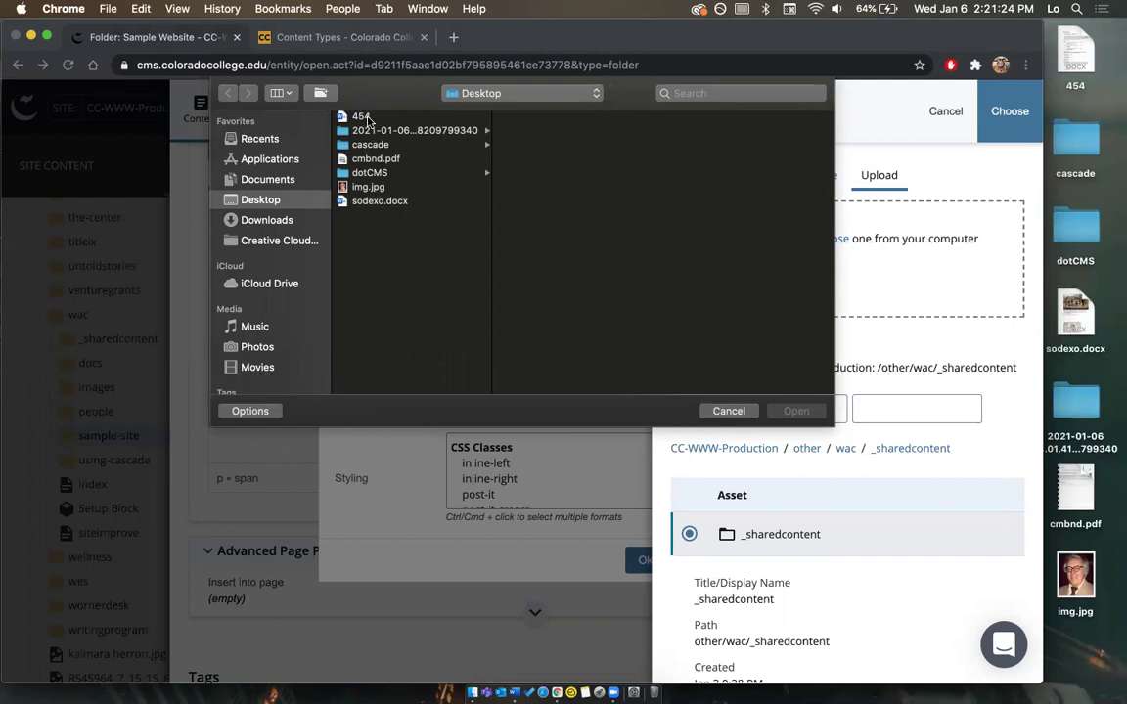
click(724, 415)
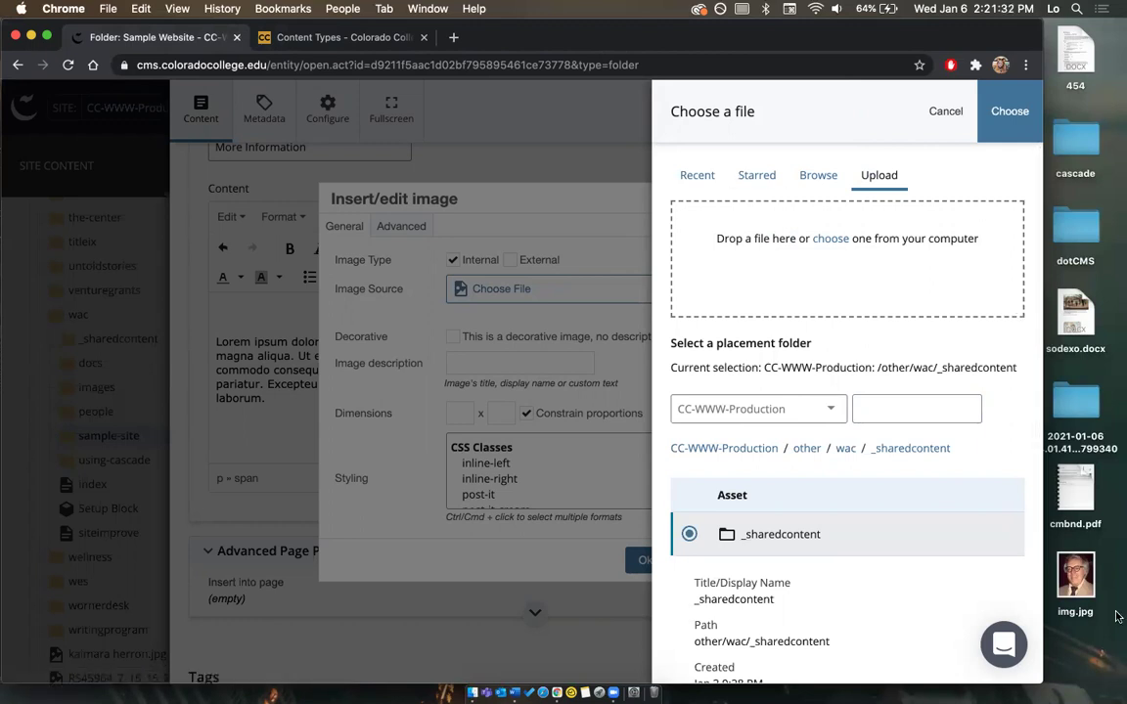
Open img.jpg from the desktop in Preview.
click(1082, 573)
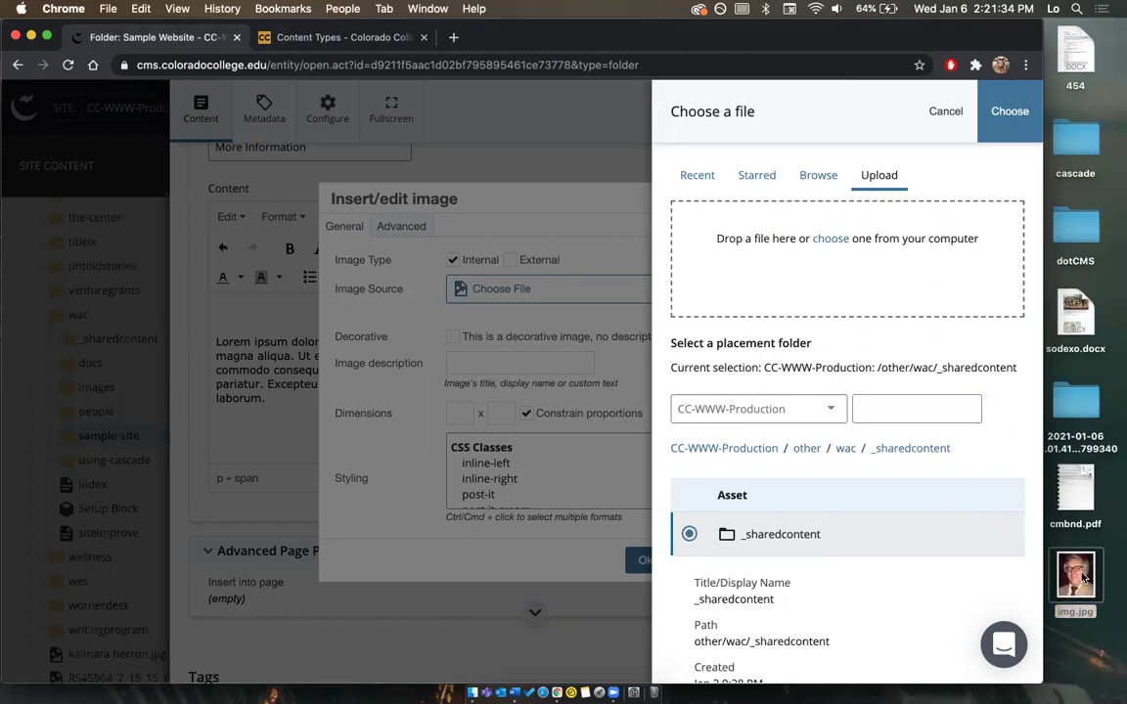
double_click(1082, 578)
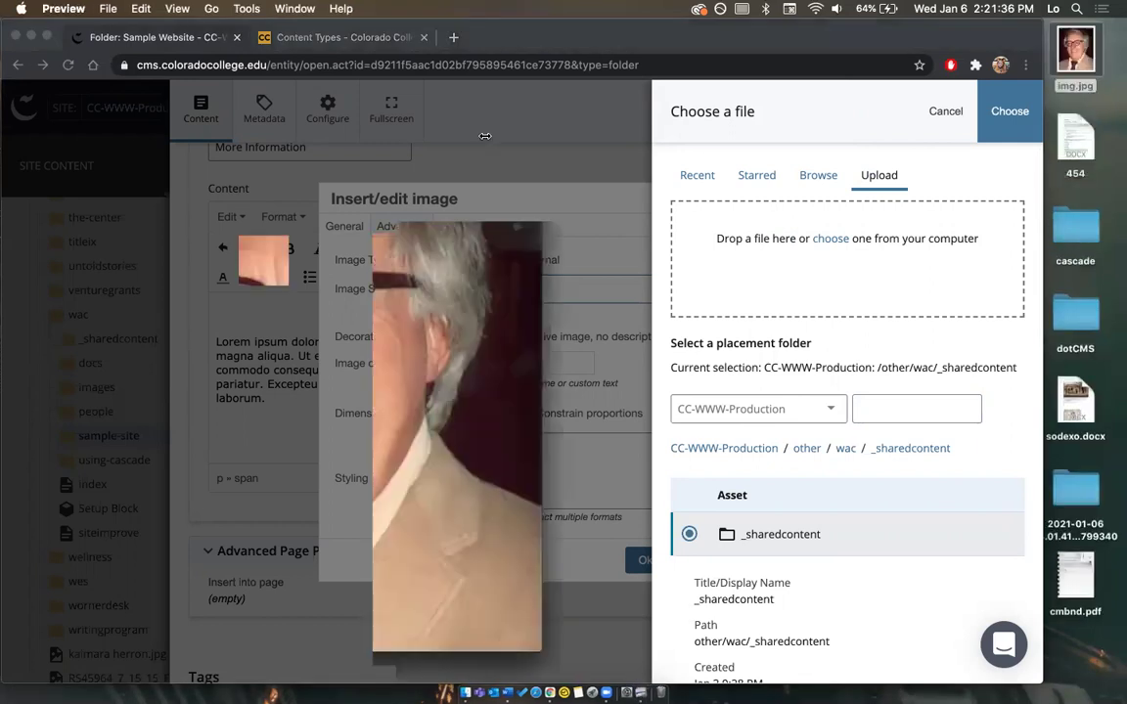
key(super+minus)
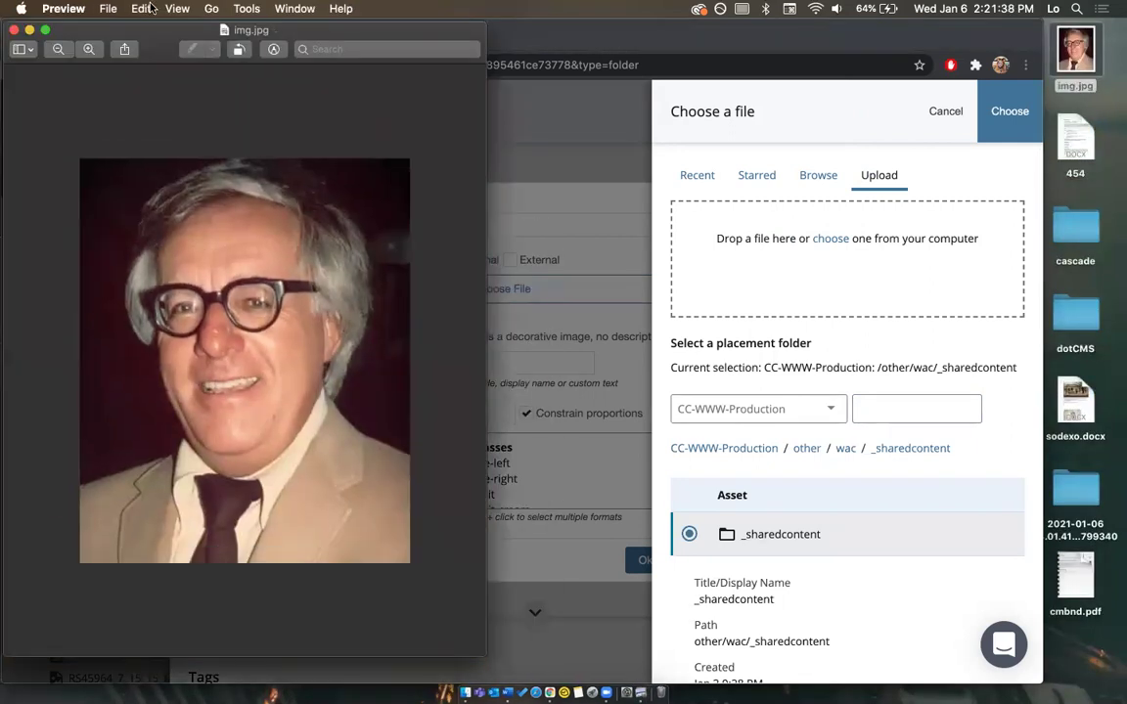
click(109, 8)
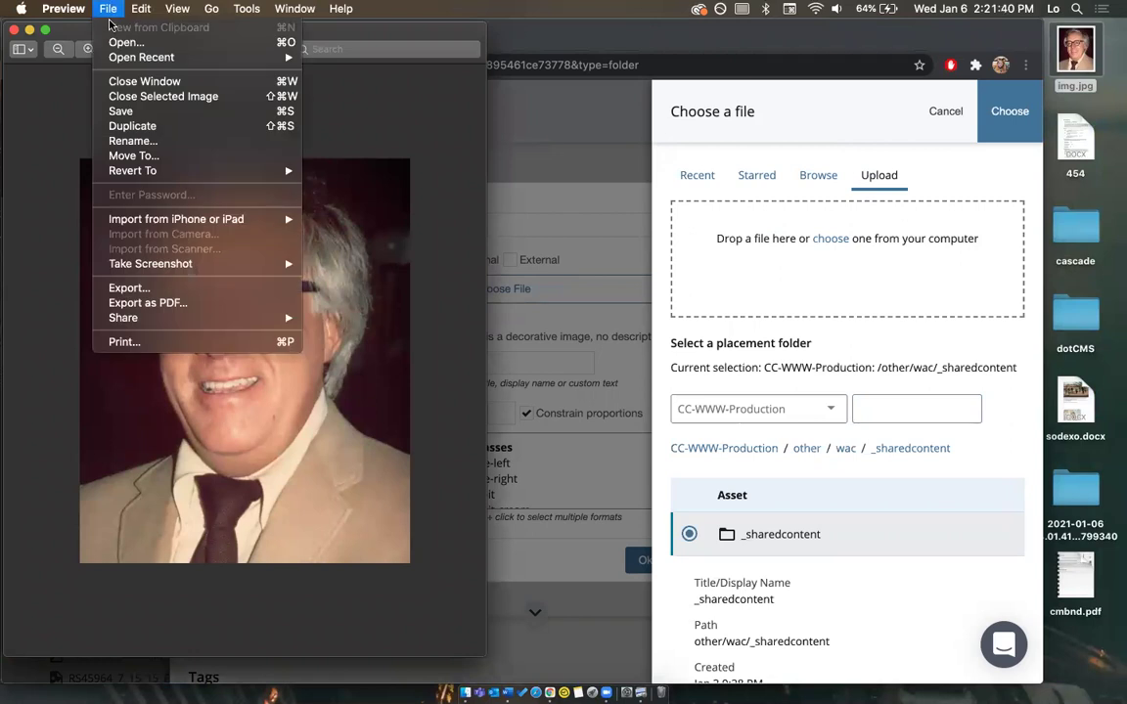
click(133, 141)
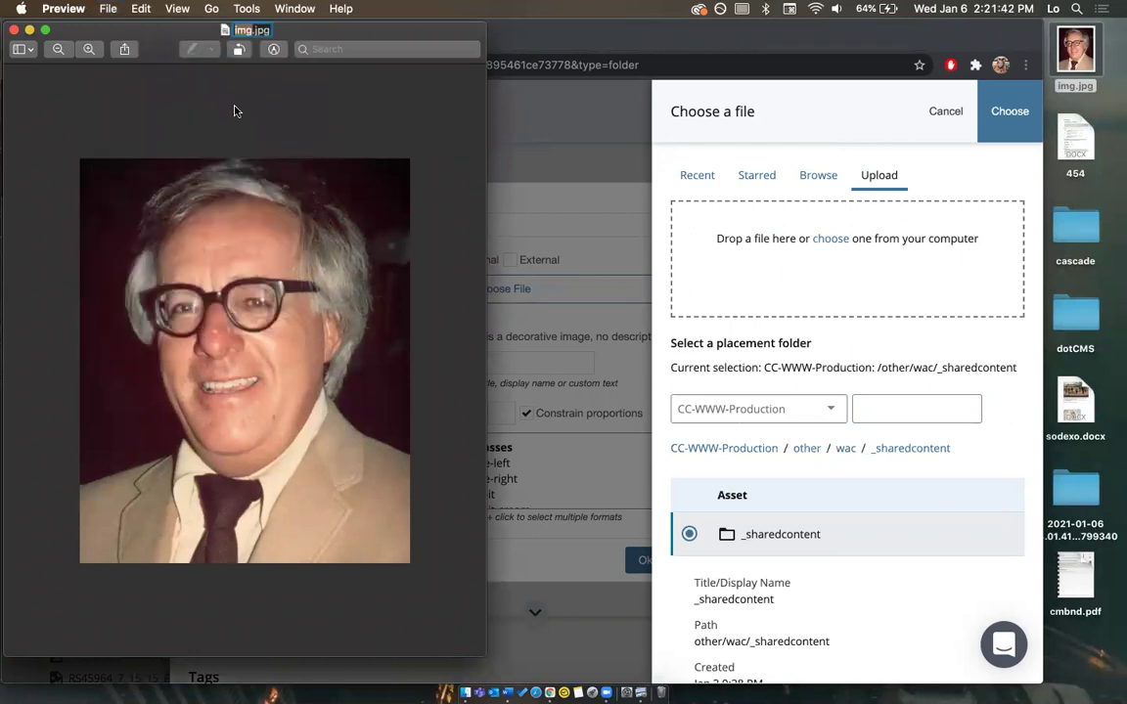
text(bradbury)
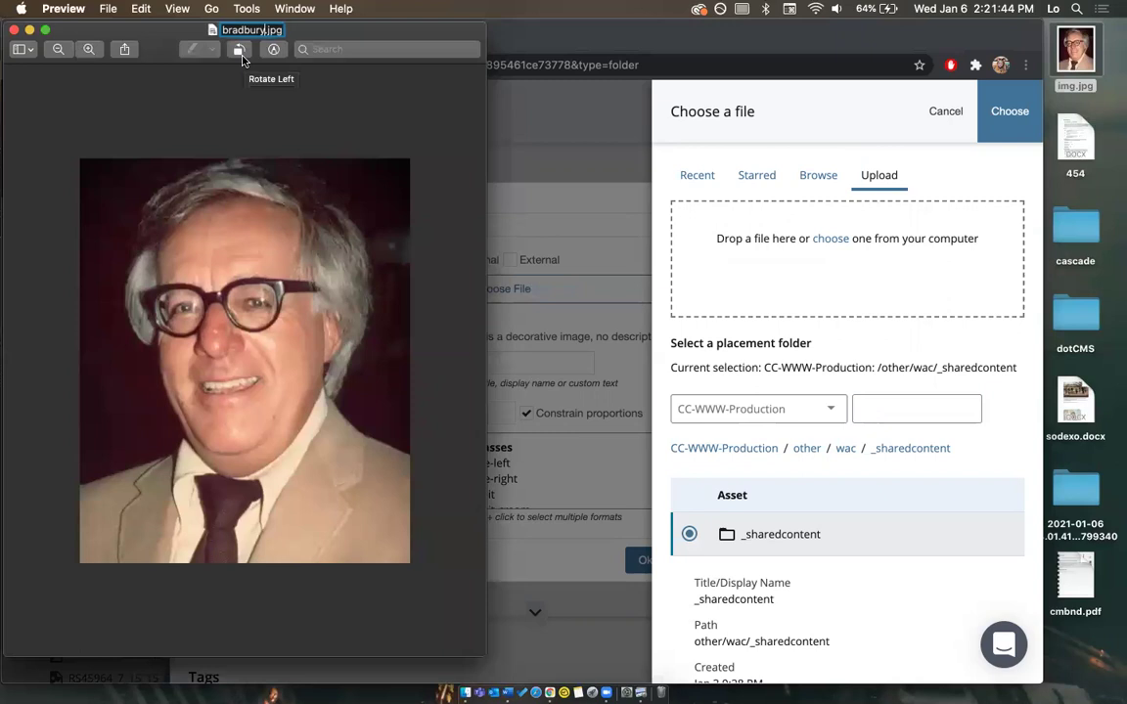
text(2021)
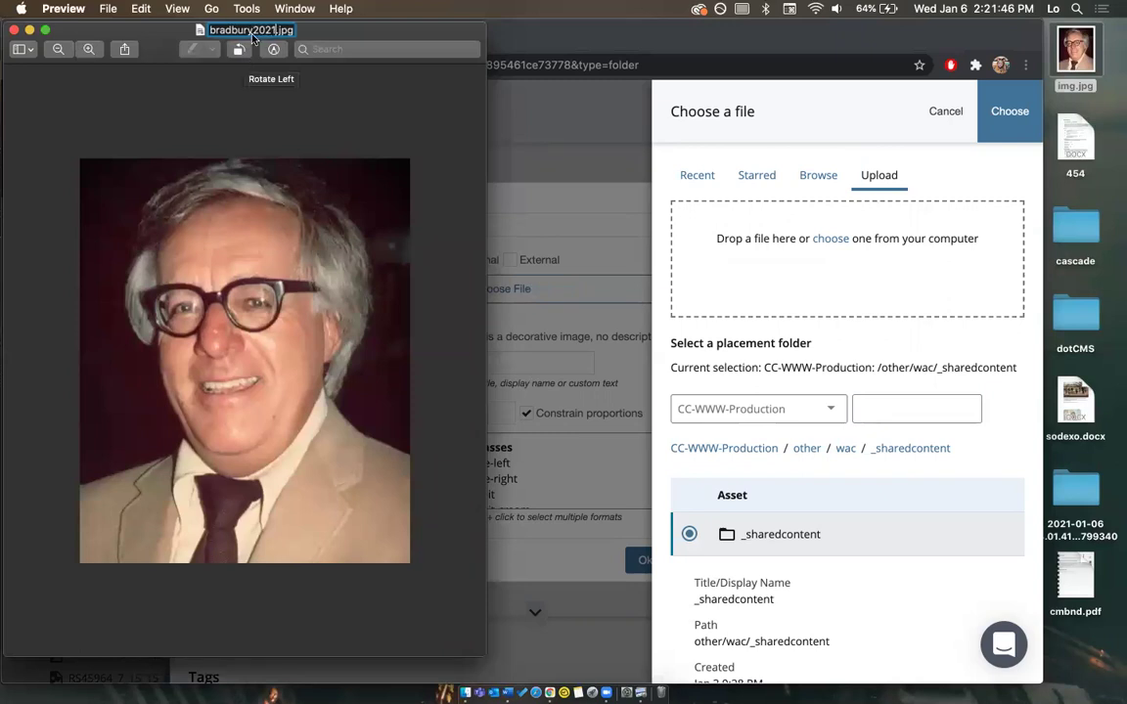
click(251, 31)
text(headshot)
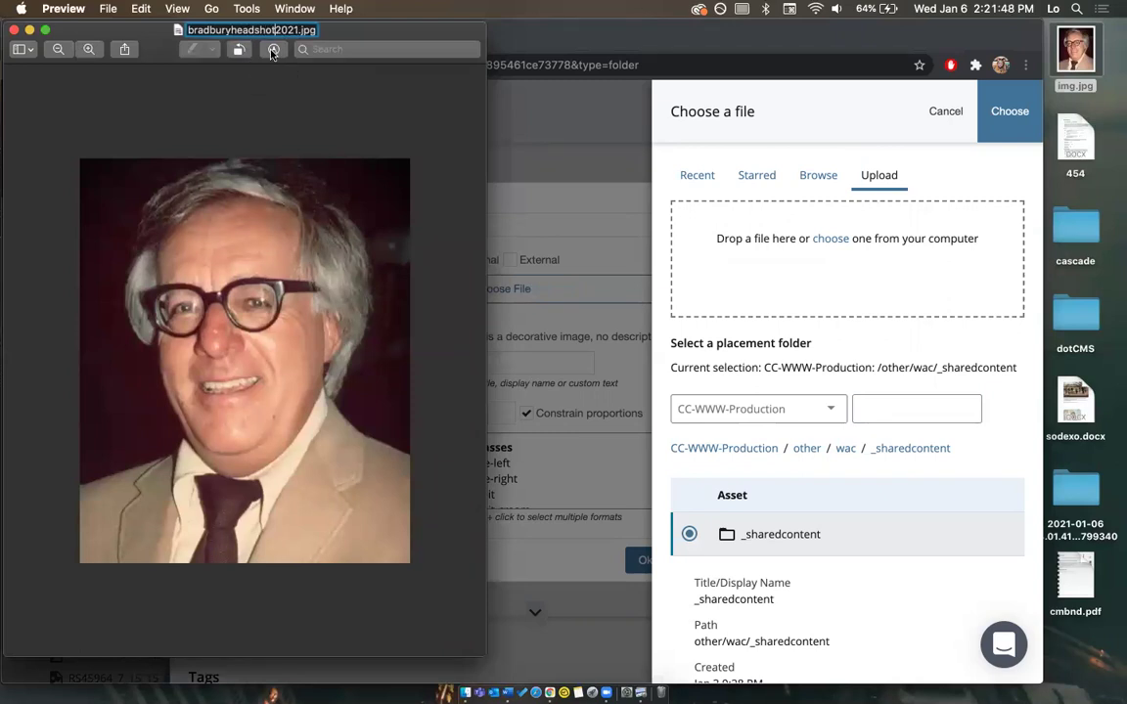
key(Escape)
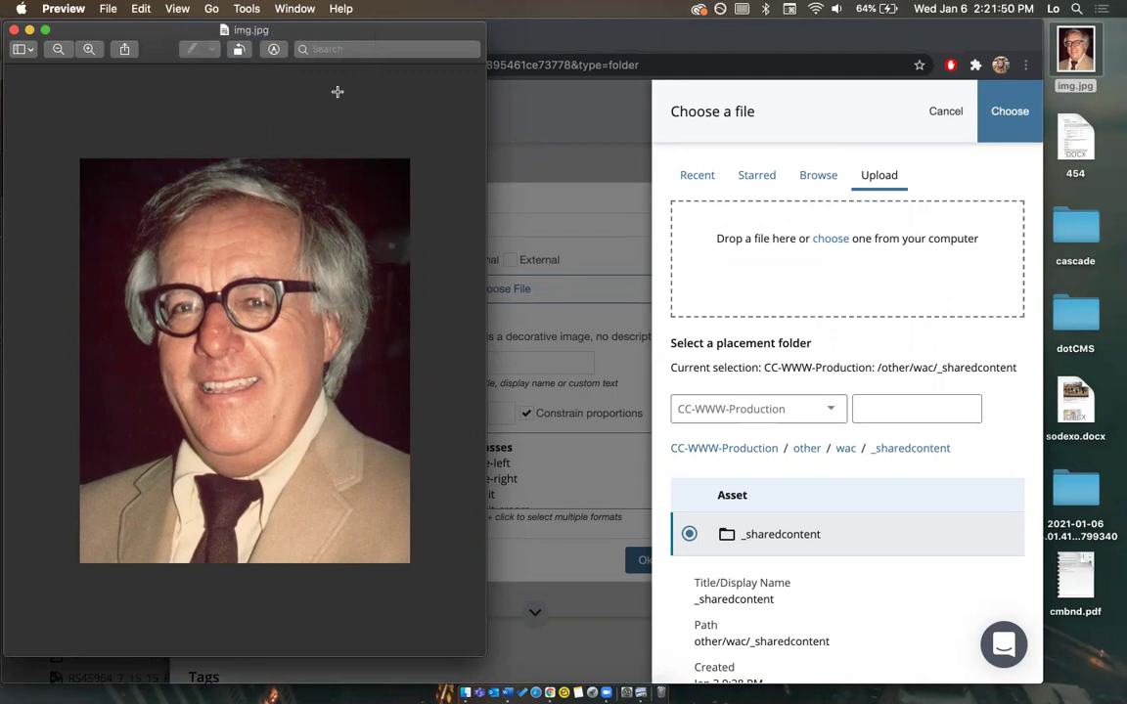
Rename the image file img.jpg as bradburyheadshot2021.
click(257, 30)
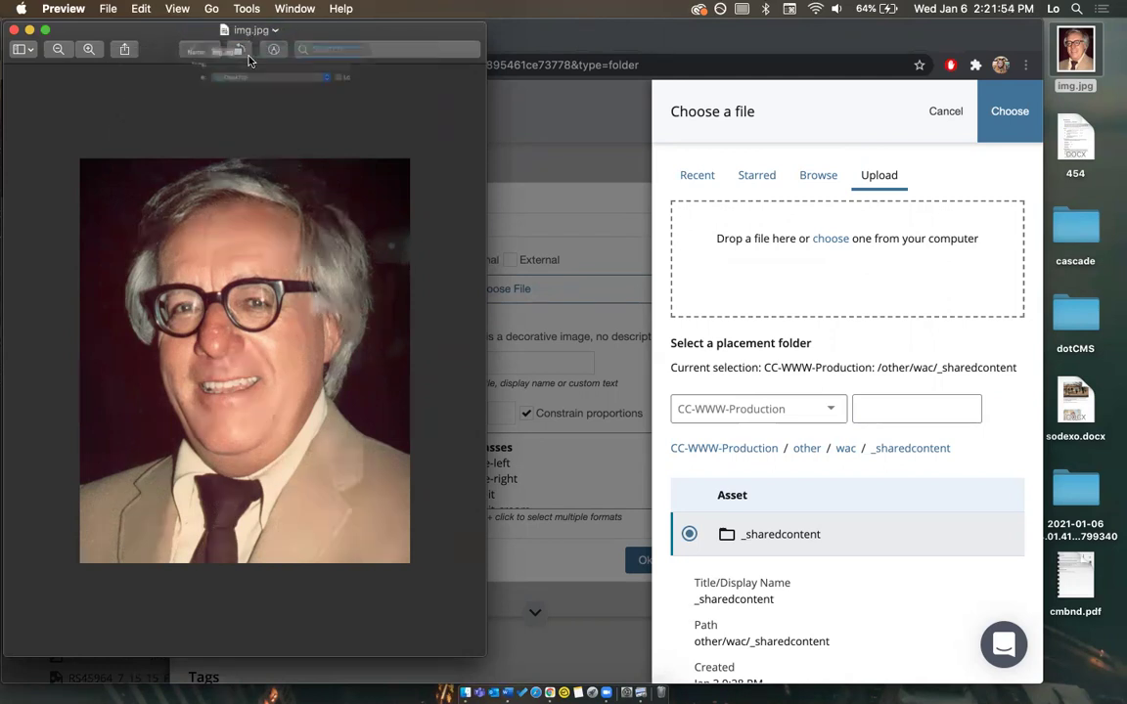
click(184, 65)
double_click(184, 63)
key(BackSpace)
text(bradburyheadshot2021)
key(Return)
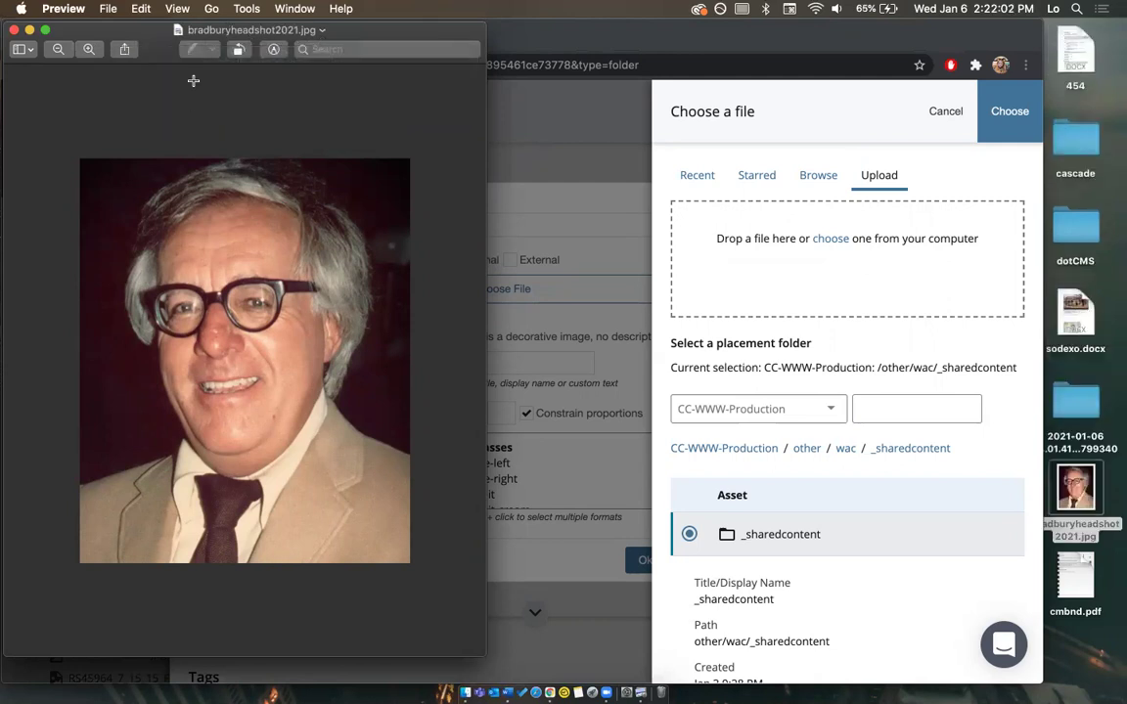
Resize the headshot proportionally to a height of 800 pixels and close the image.
drag(139, 35, 135, 29)
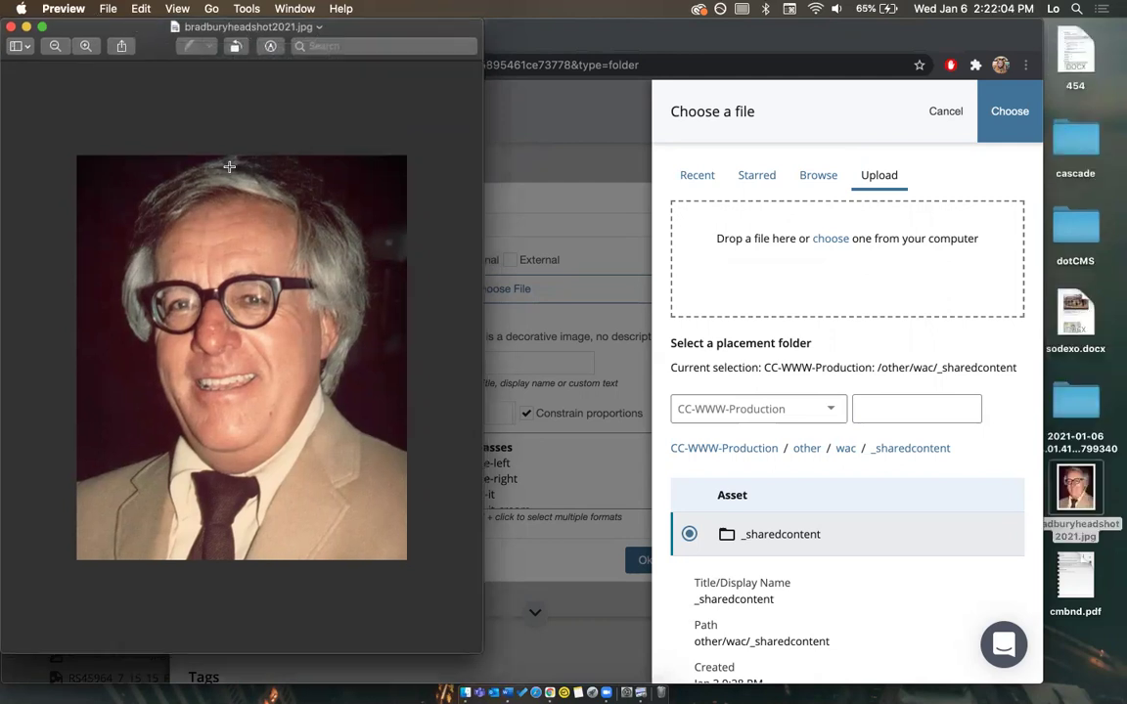
scroll(234, 262, down, 2)
scroll(274, 293, up, 3)
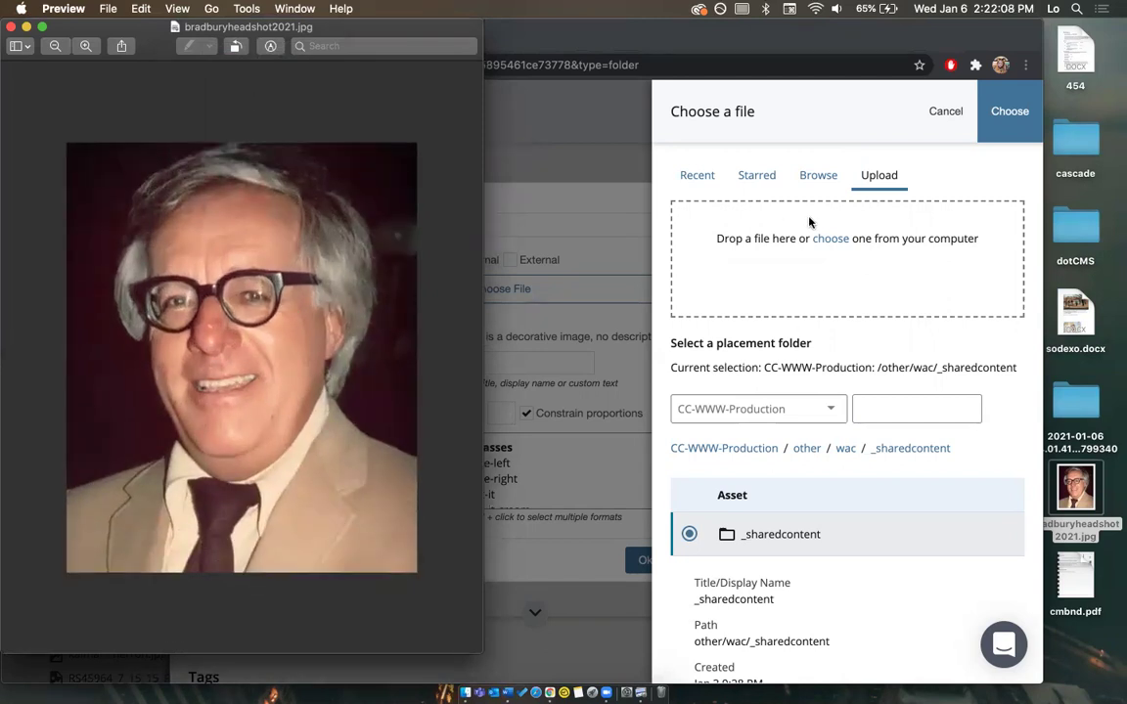
click(248, 9)
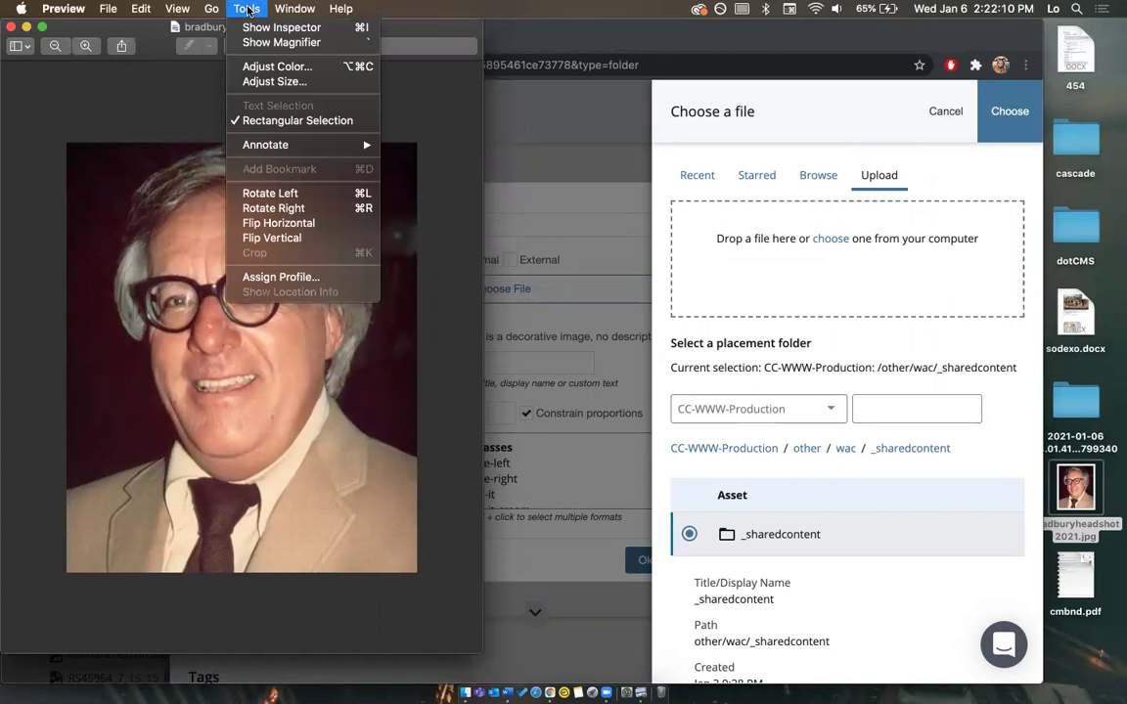
click(261, 89)
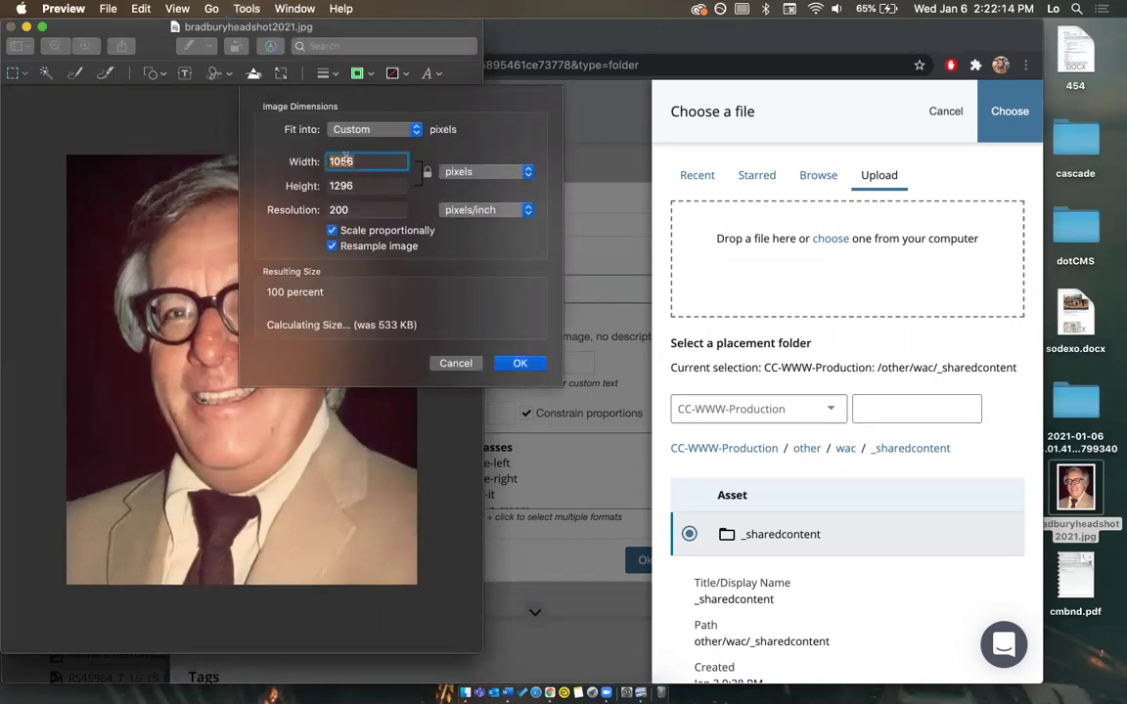
double_click(349, 184)
text(800)
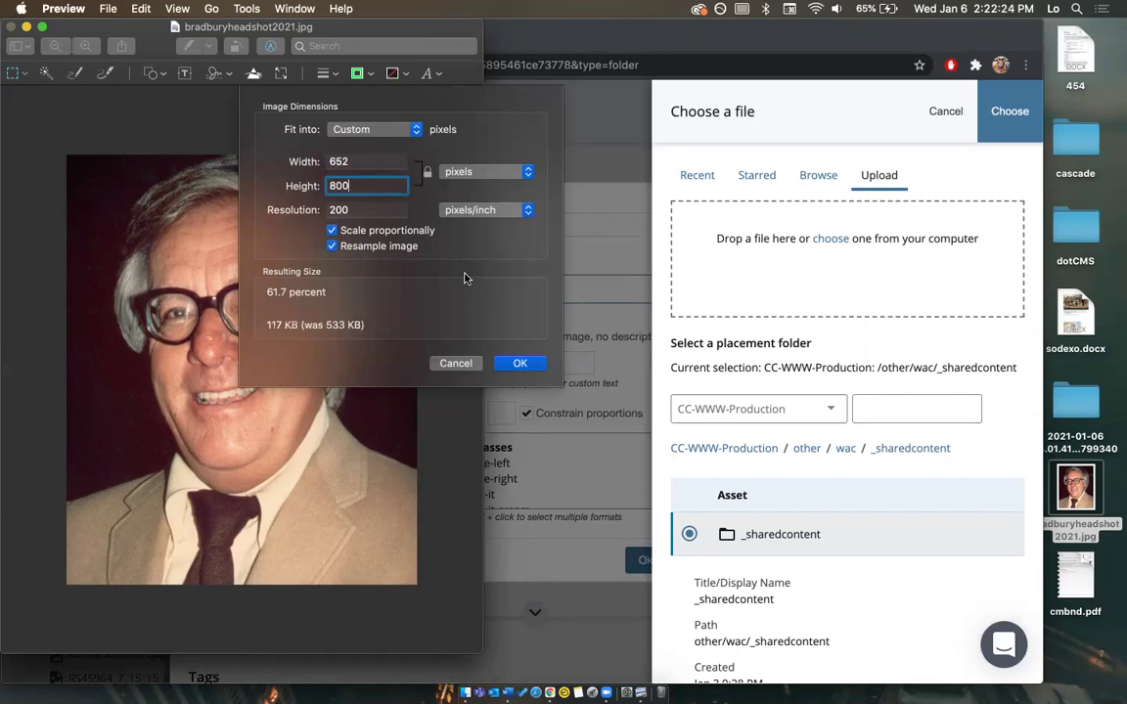
click(527, 360)
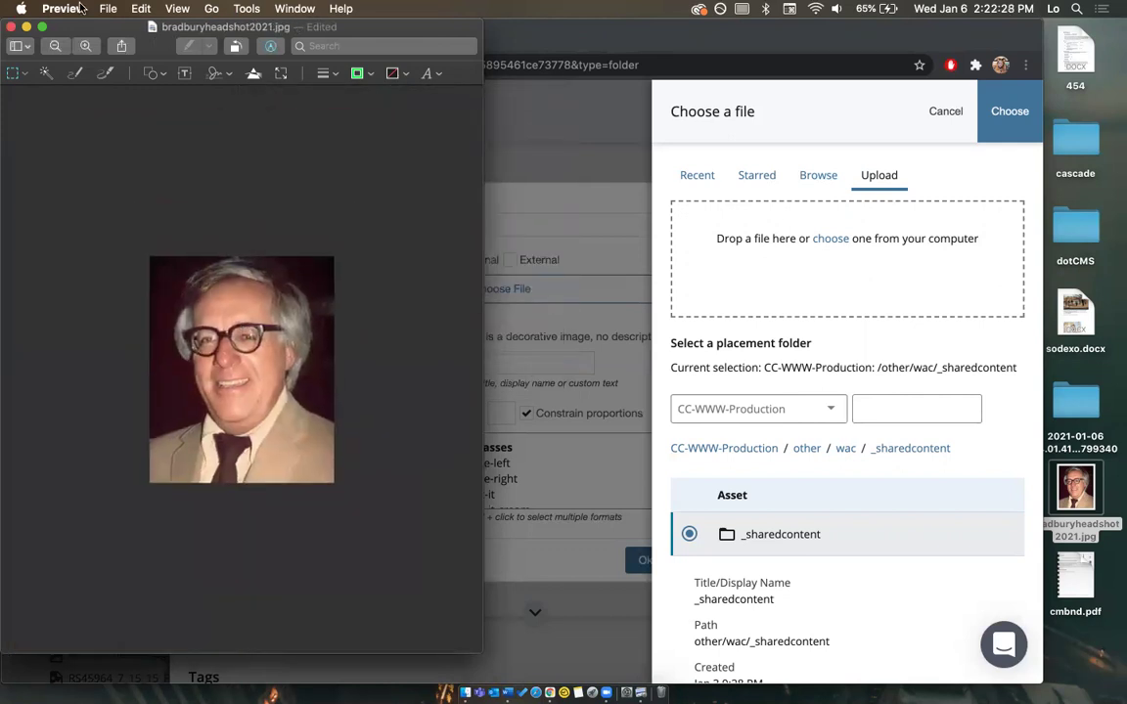
click(10, 28)
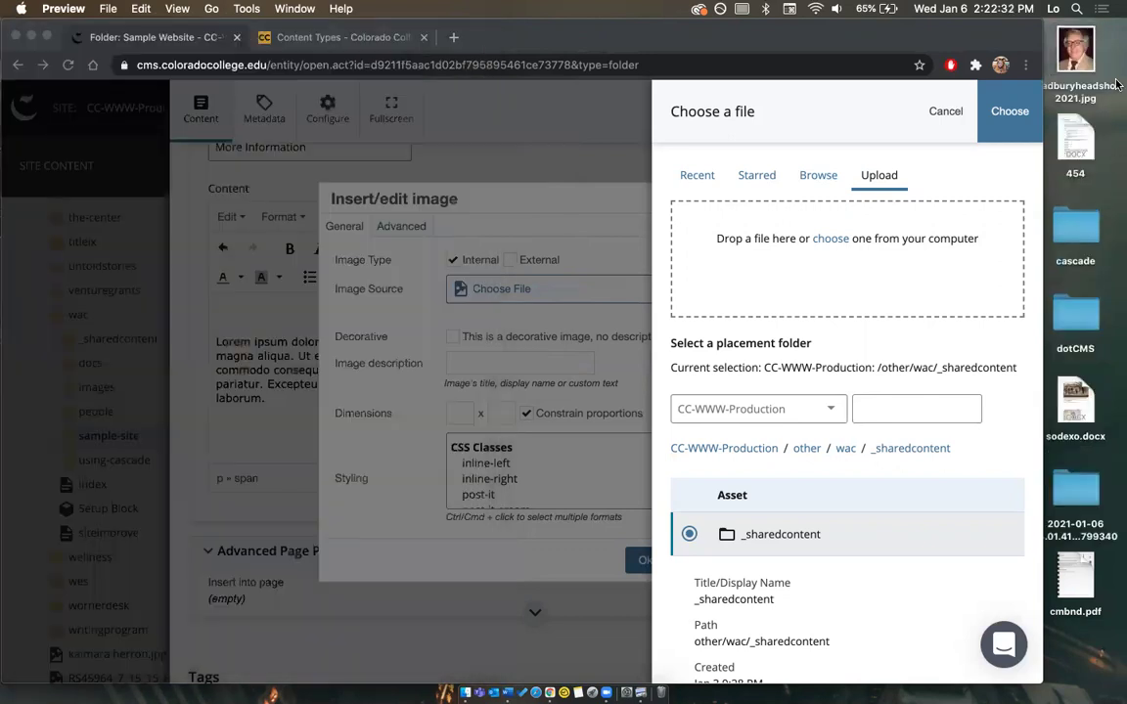
Open the desktop document 454 in Word and rename it as BradburyResume, without a space.
double_click(1088, 137)
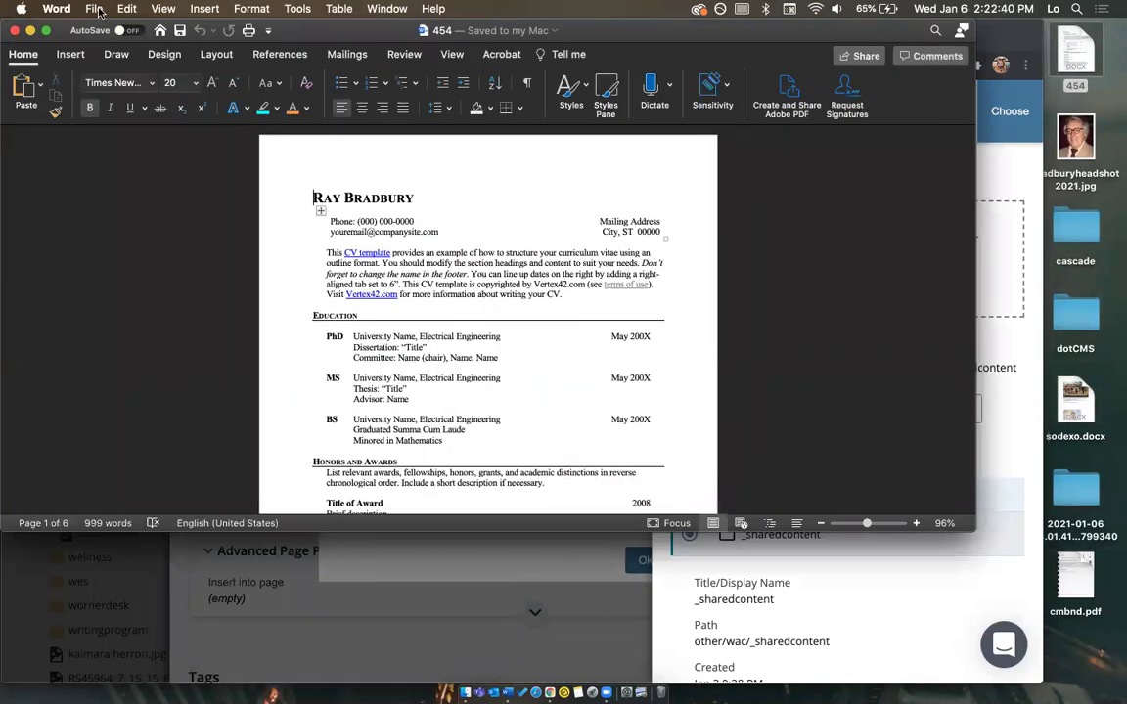
click(441, 32)
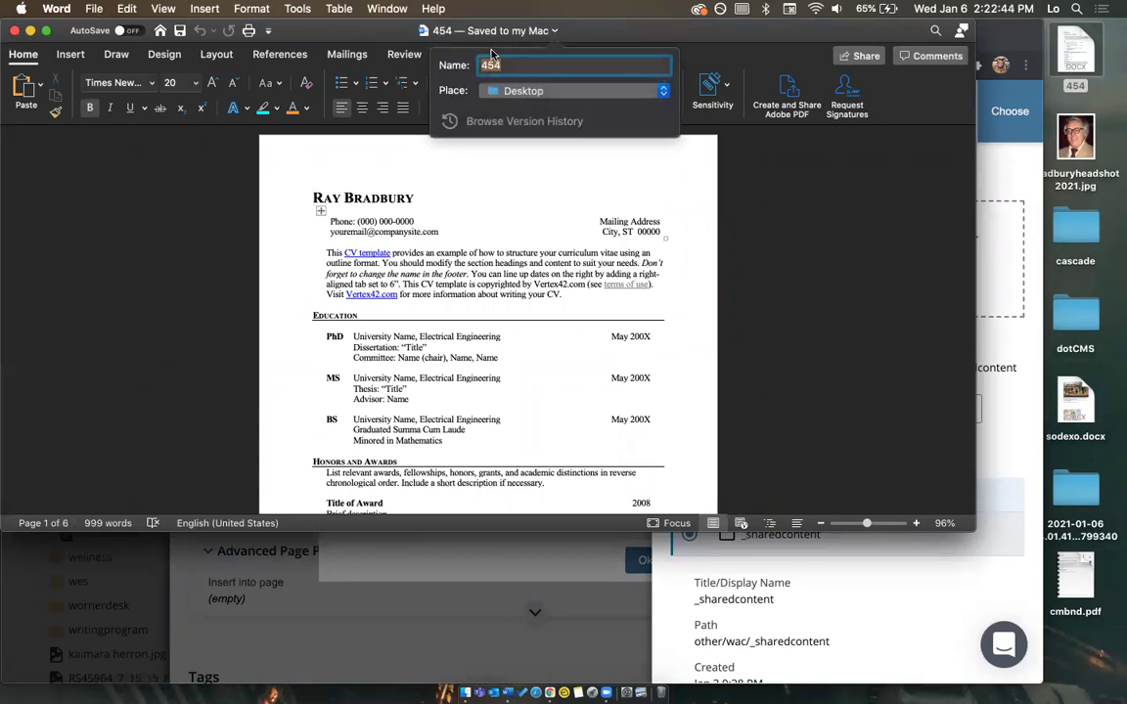
text(Bradbury Resume)
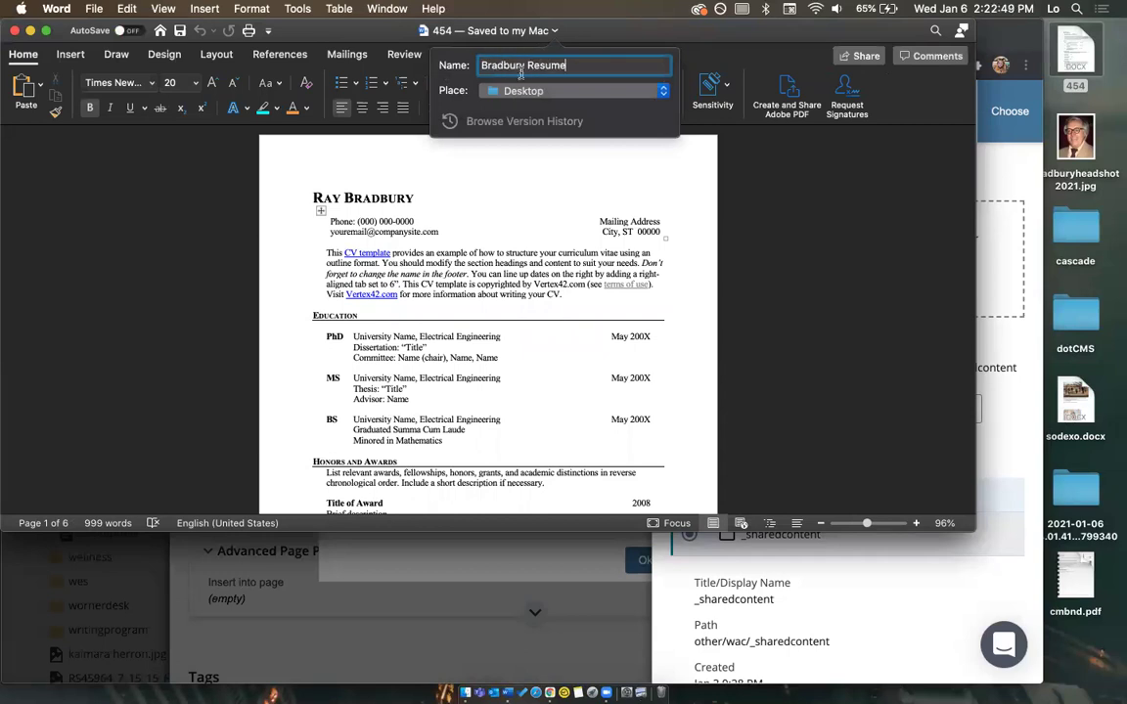
click(523, 68)
key(BackSpace)
key(Return)
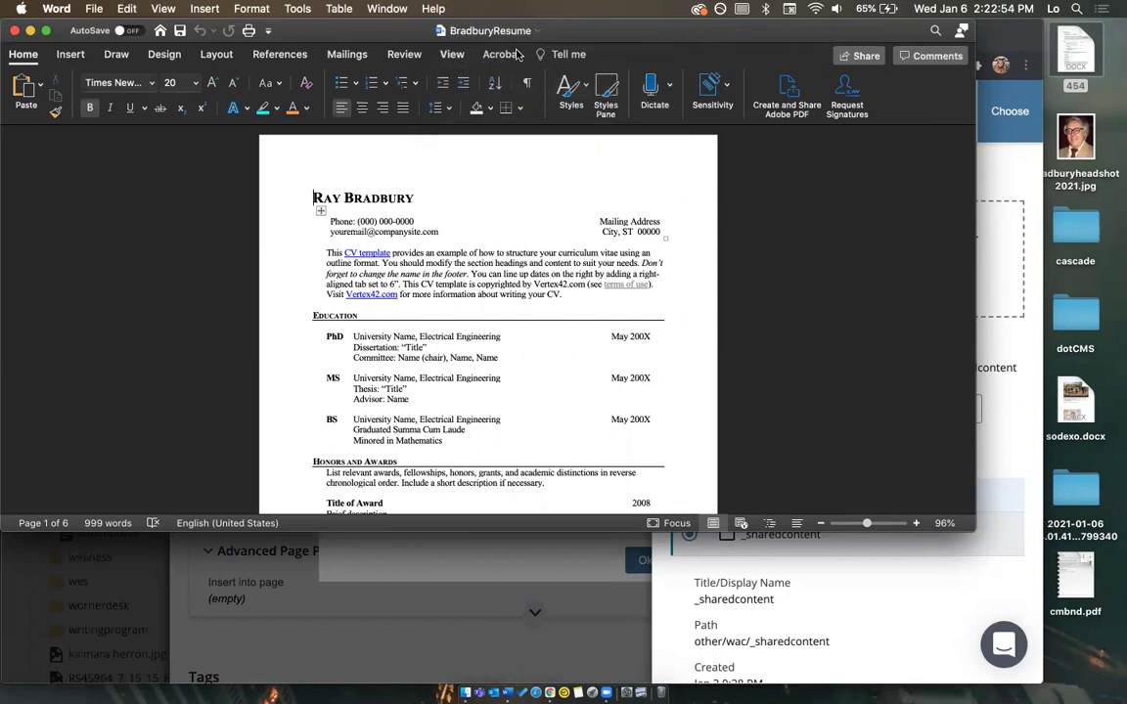
Export the resume to the desktop as a PDF named BradburyResume, and move the Word version to the Trash.
click(92, 9)
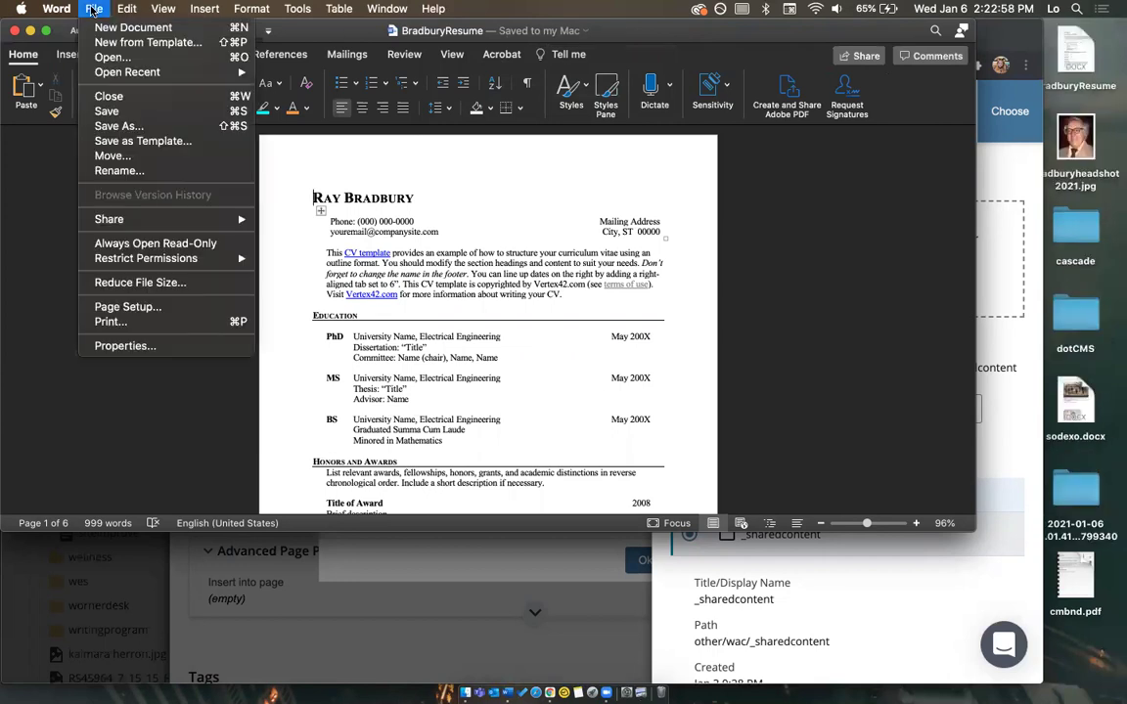
click(118, 126)
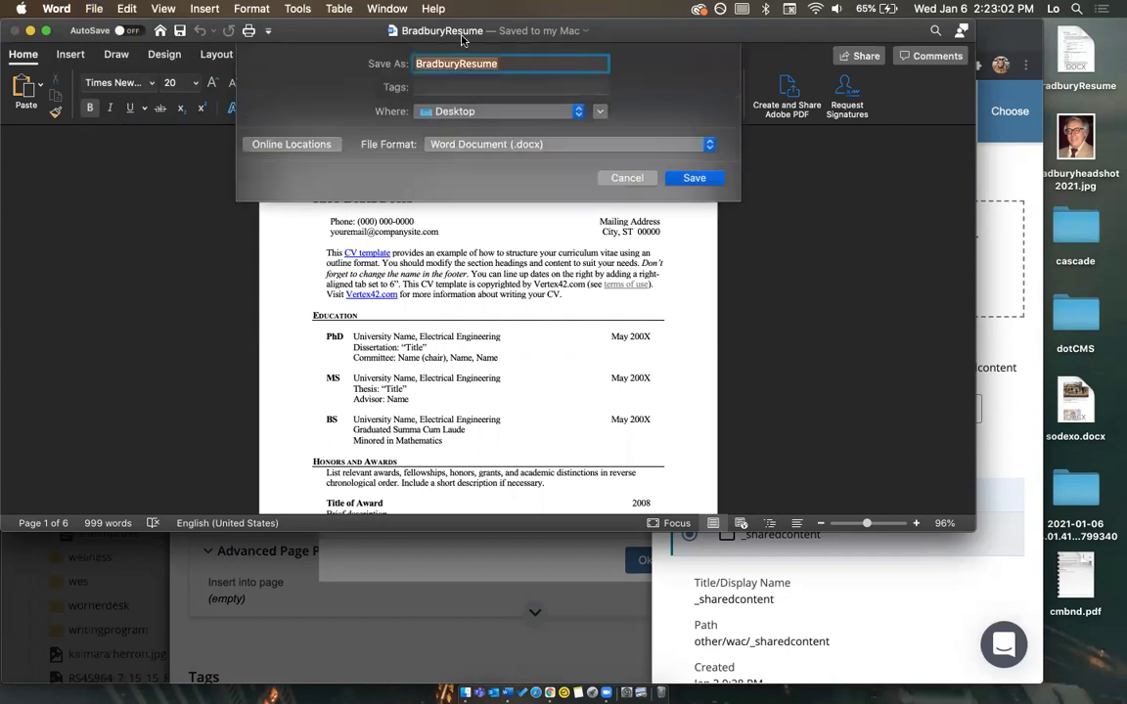
click(470, 145)
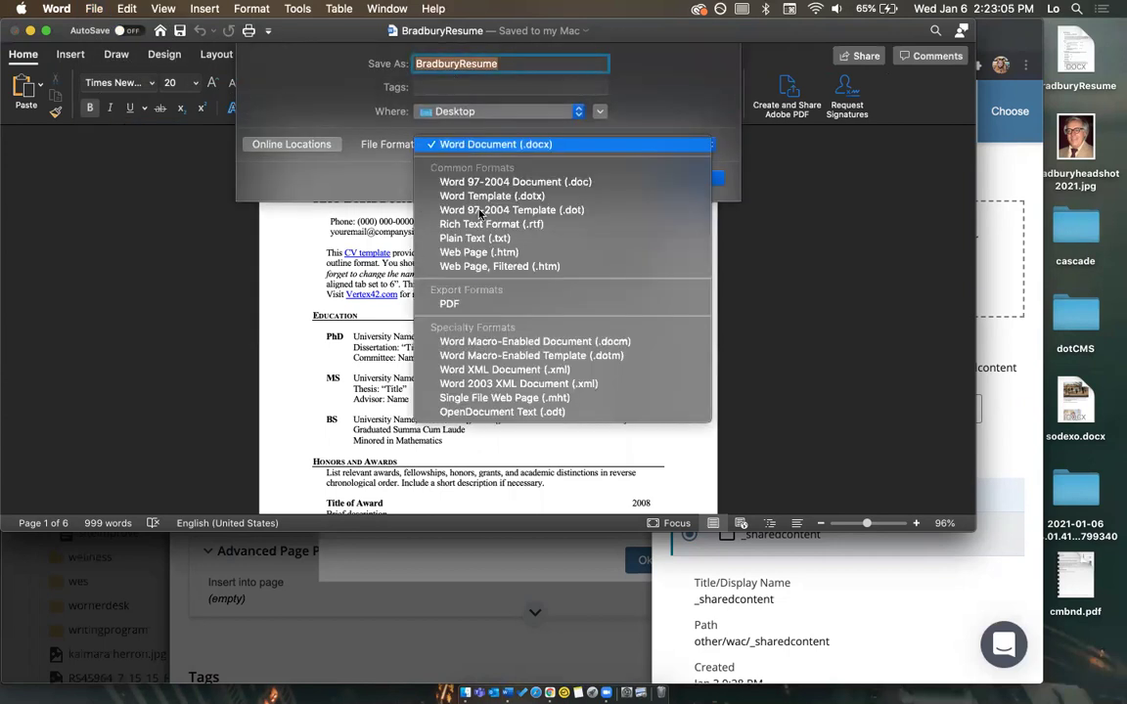
click(475, 305)
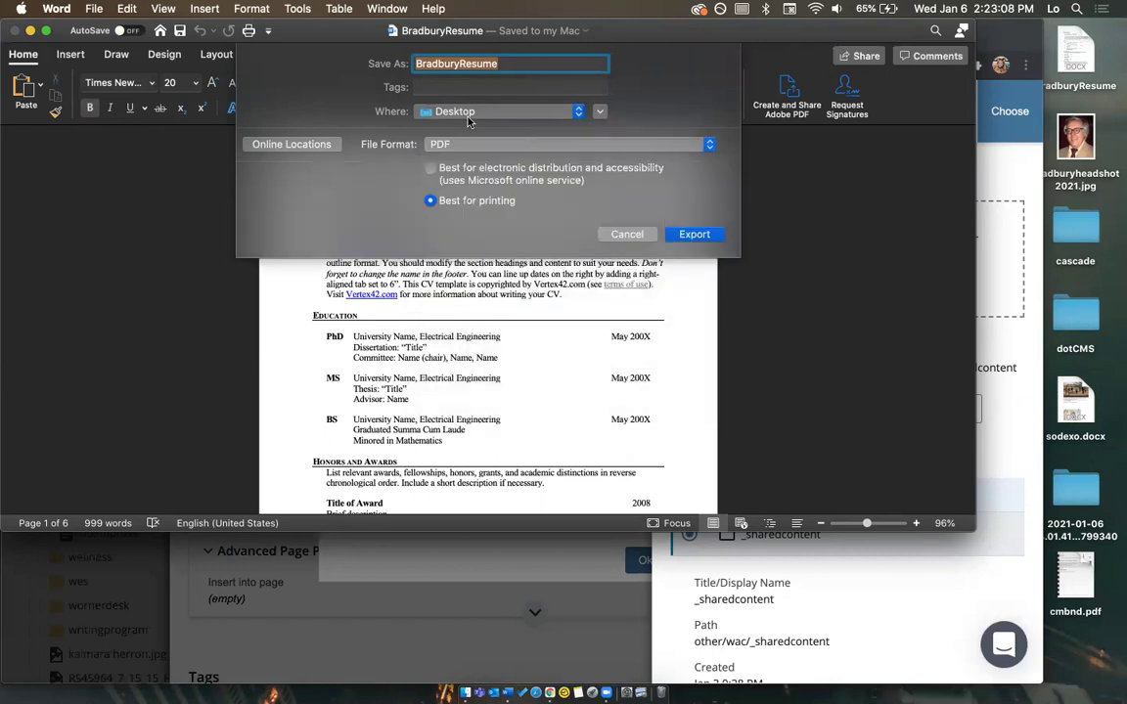
click(696, 235)
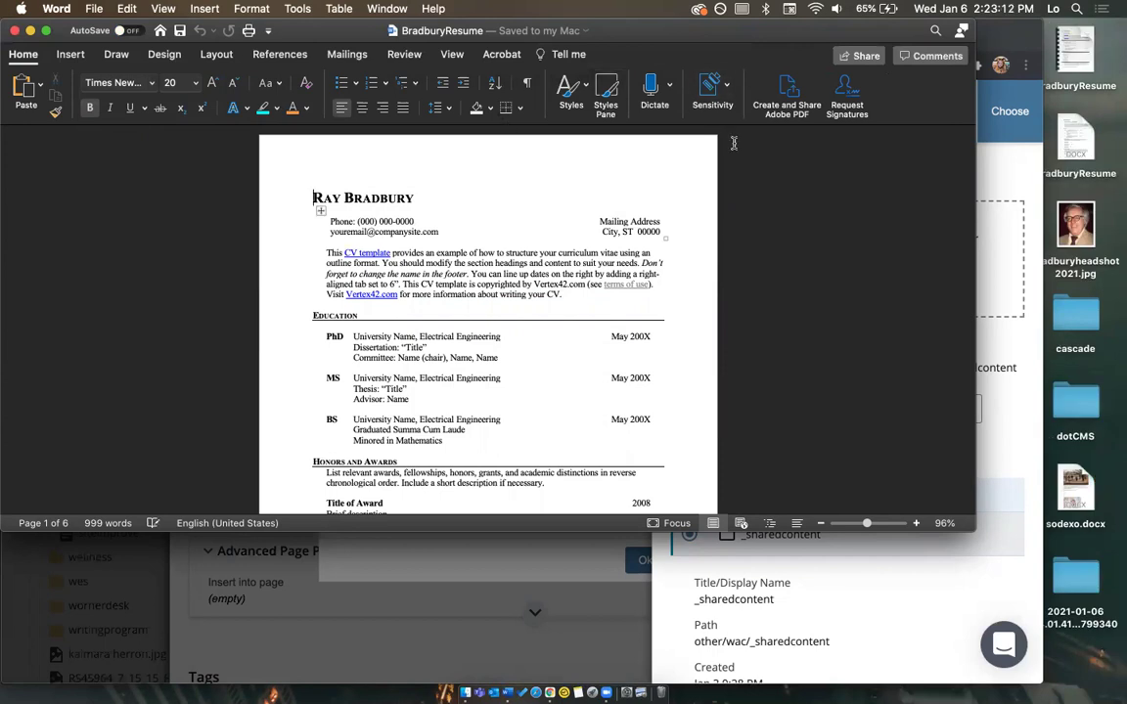
click(15, 32)
drag(1116, 162, 800, 466)
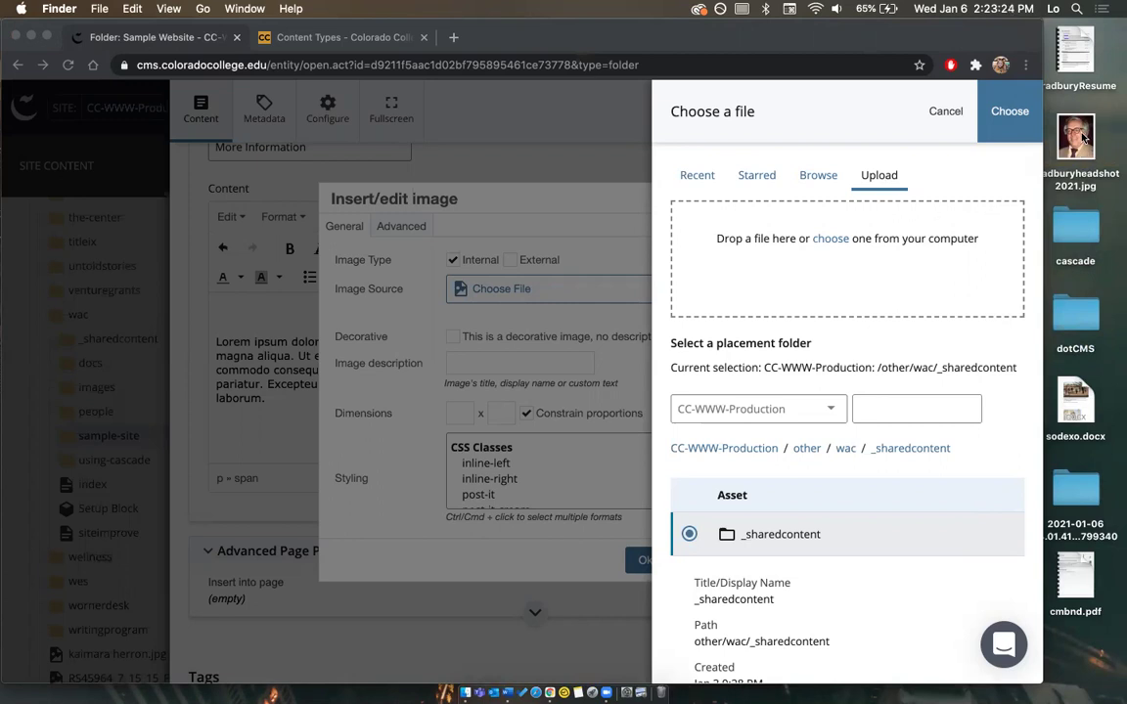
Select bradburyheadshot2021.jpg from the desktop as the image file to upload.
click(835, 247)
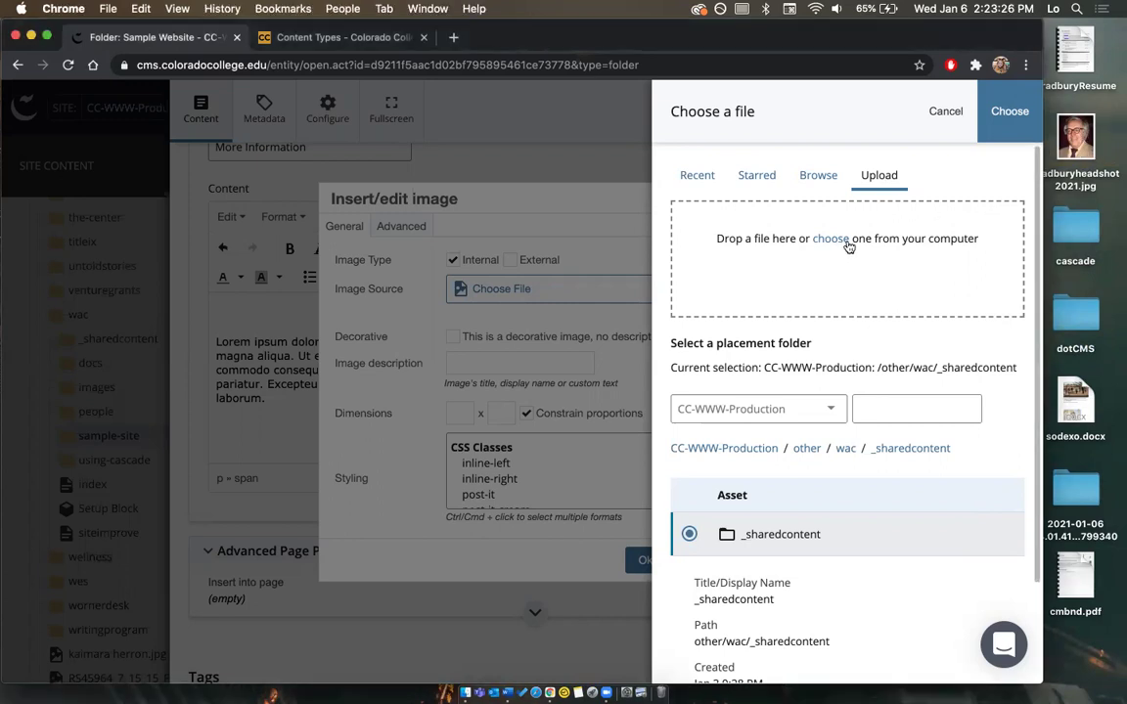
click(848, 247)
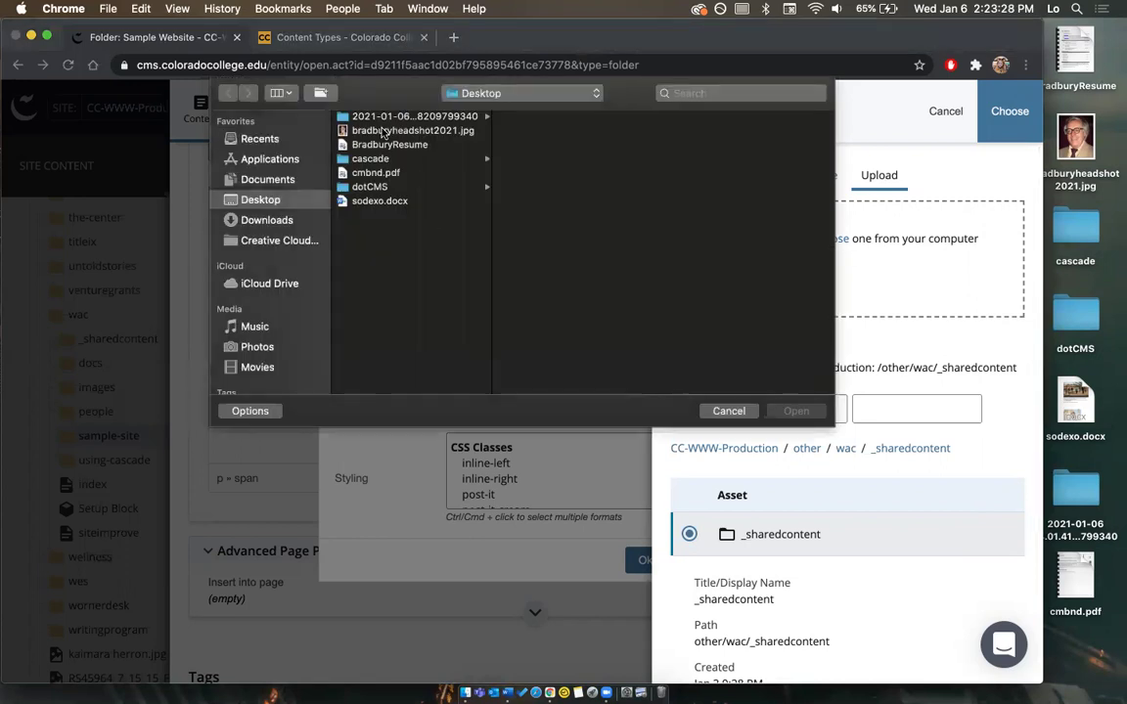
click(384, 132)
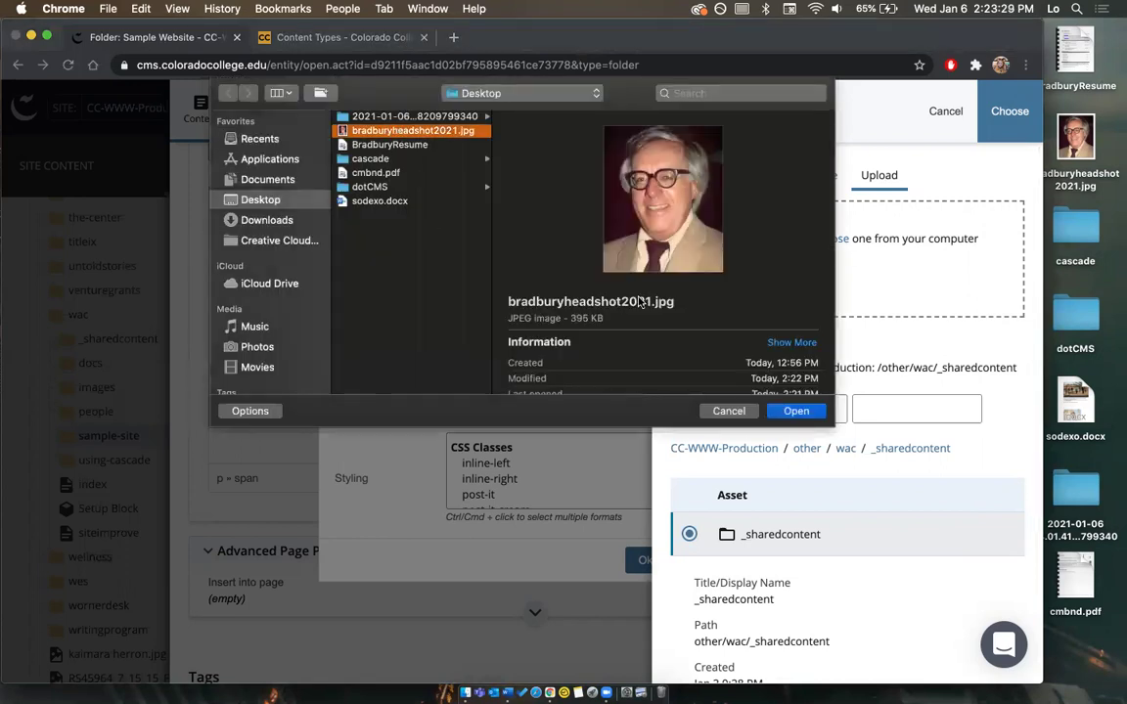
click(797, 411)
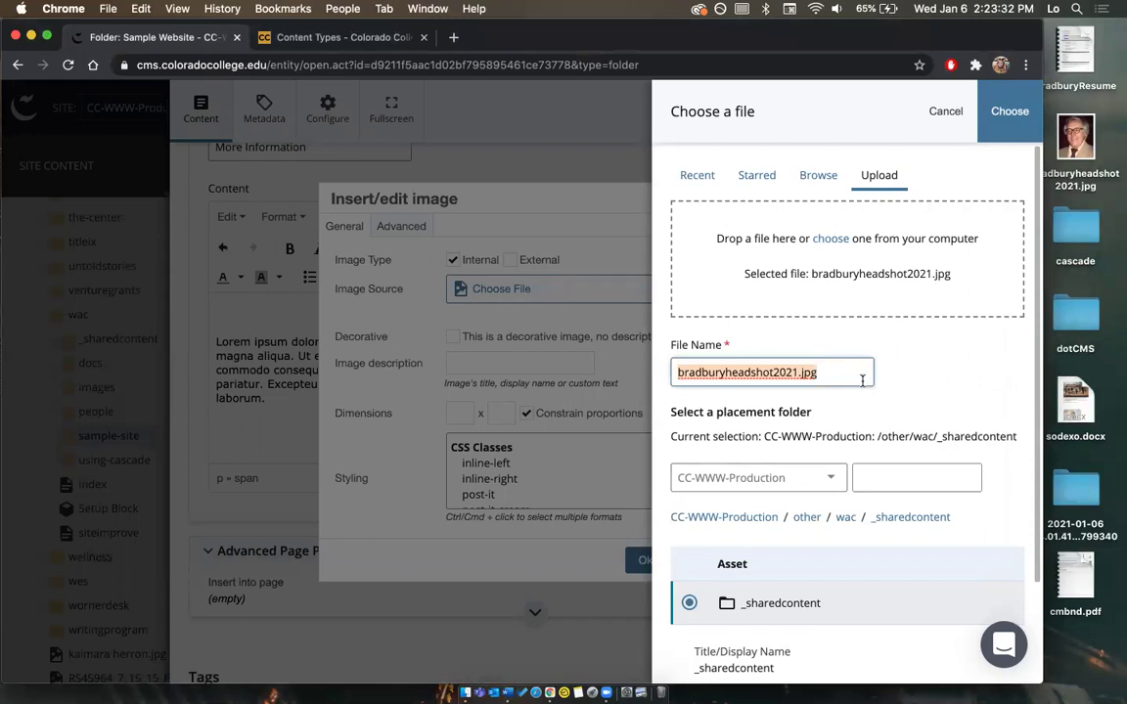
Upload bradburyheadshot2021.jpg to the /other/wac/_sharedcontent folder in CC-WWW-Production as the image source.
scroll(856, 377, down, 3)
click(834, 365)
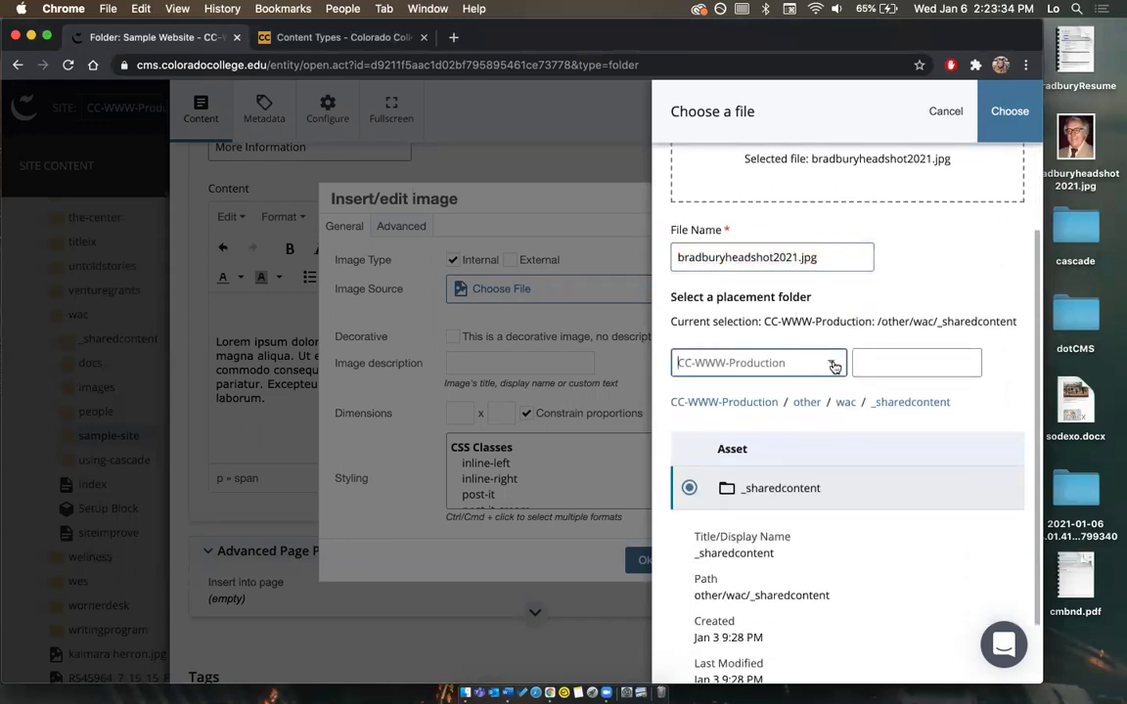
scroll(834, 366, down, 1)
click(831, 305)
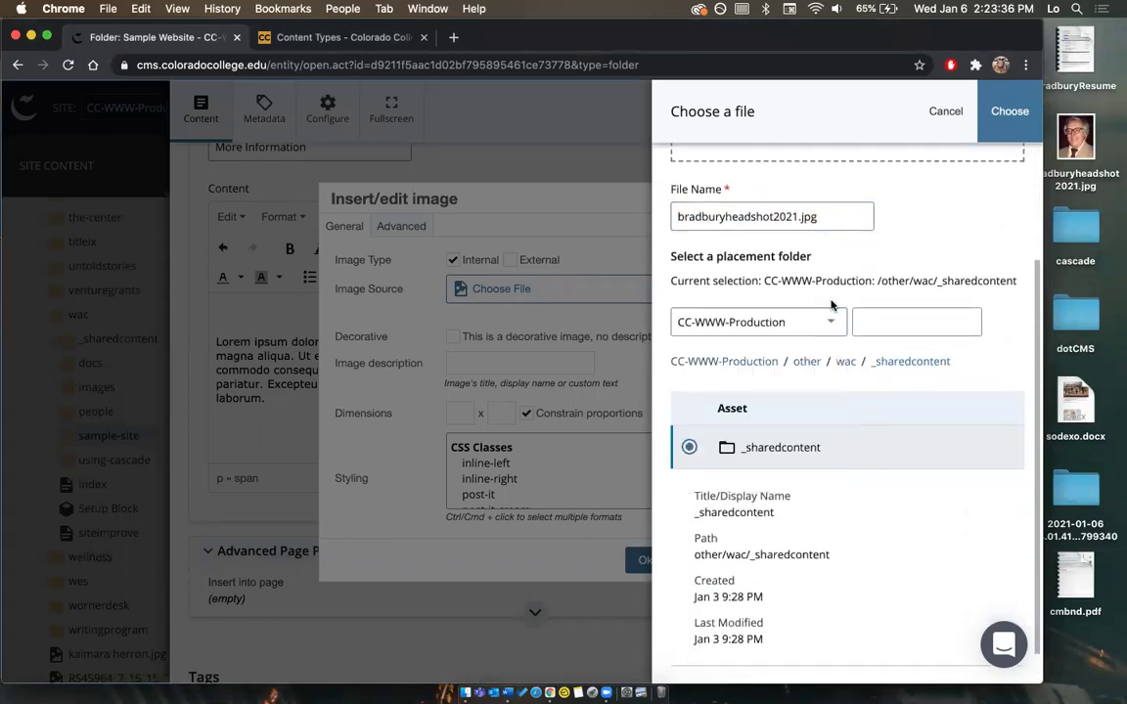
scroll(826, 318, down, 1)
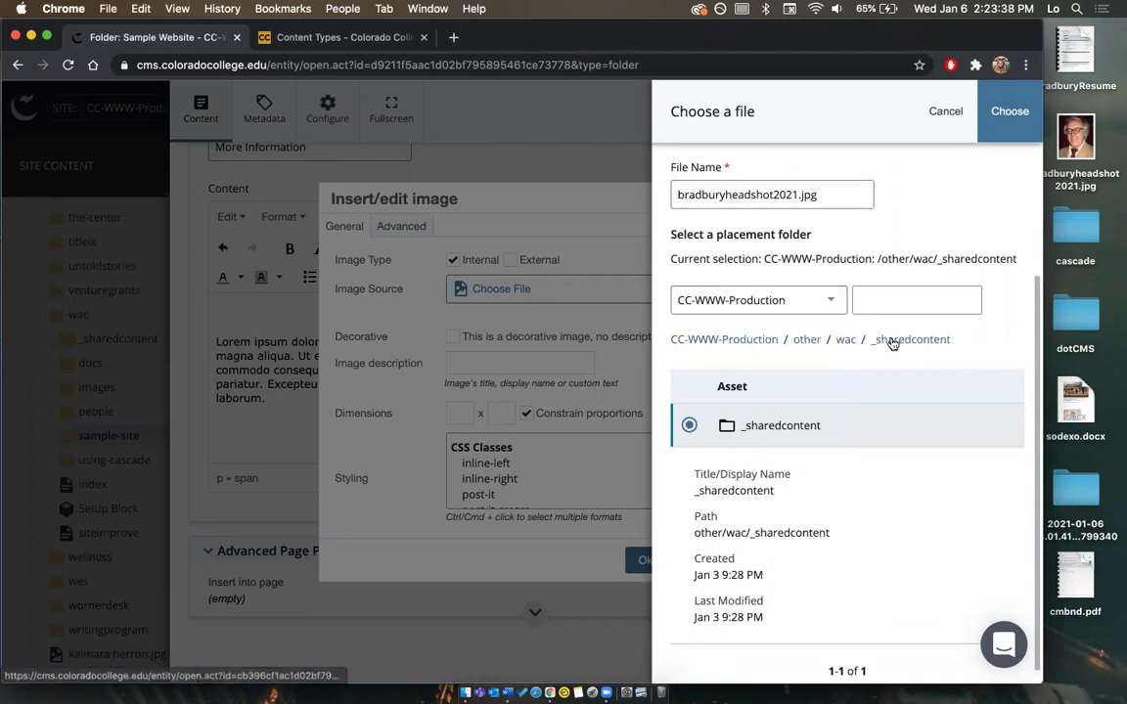
scroll(883, 353, down, 1)
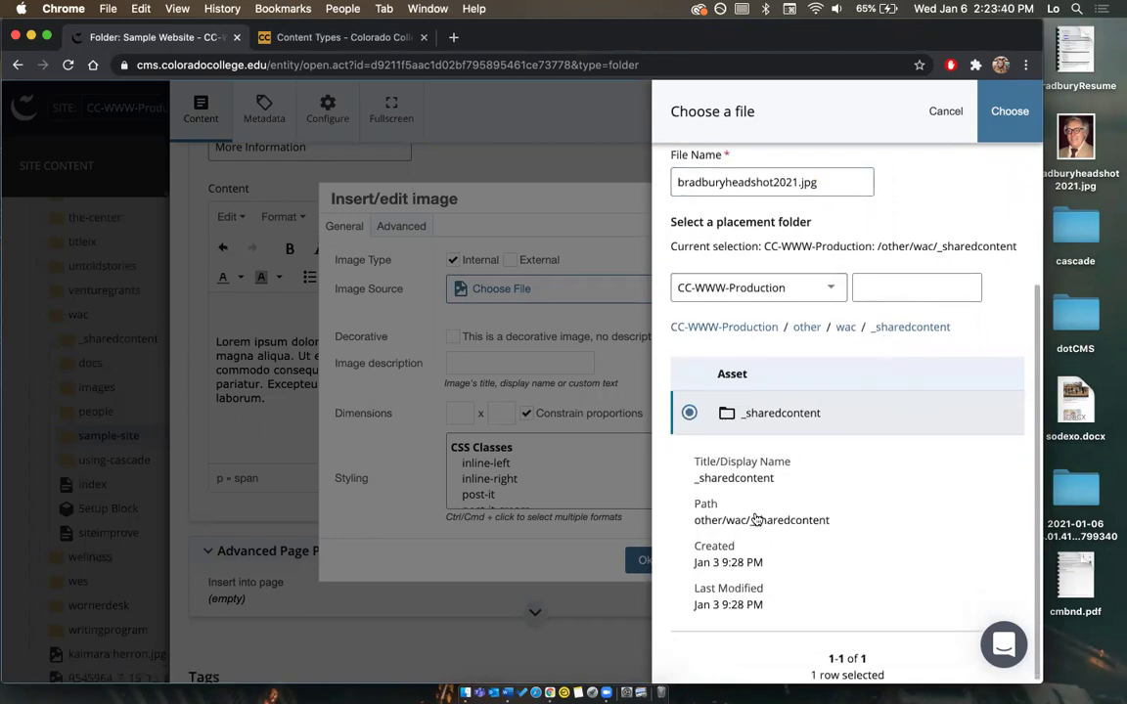
click(1002, 113)
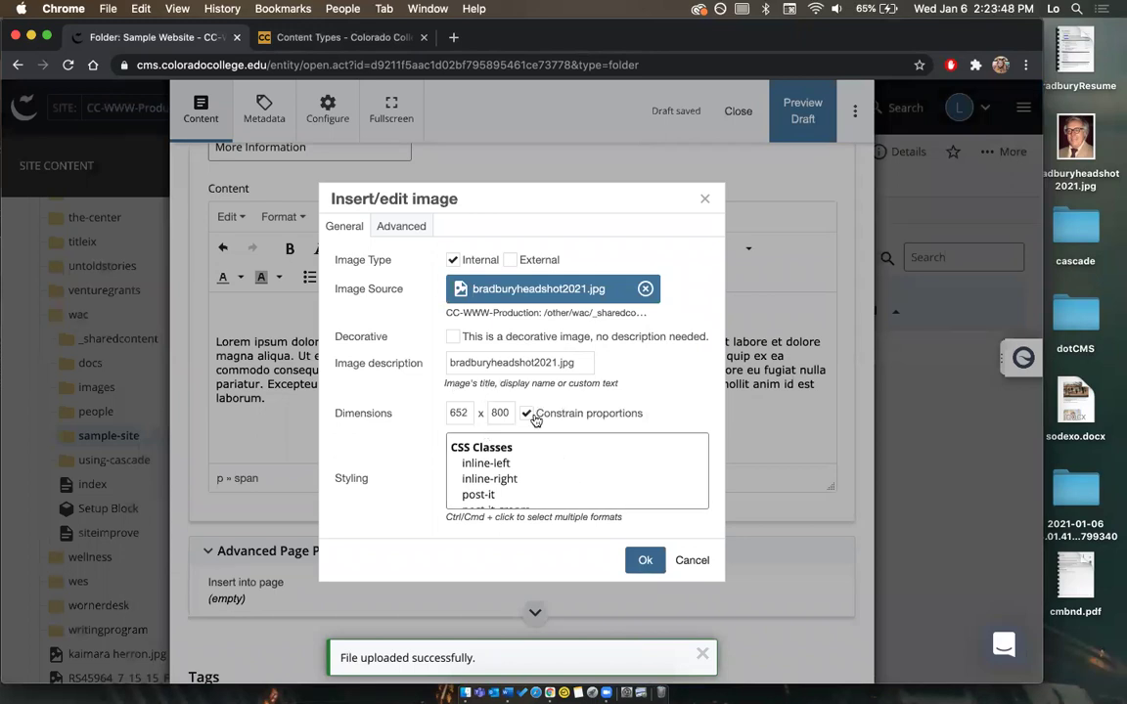
Insert the headshot above the paragraph and scale it down proportionally to roughly a third of its width.
click(645, 559)
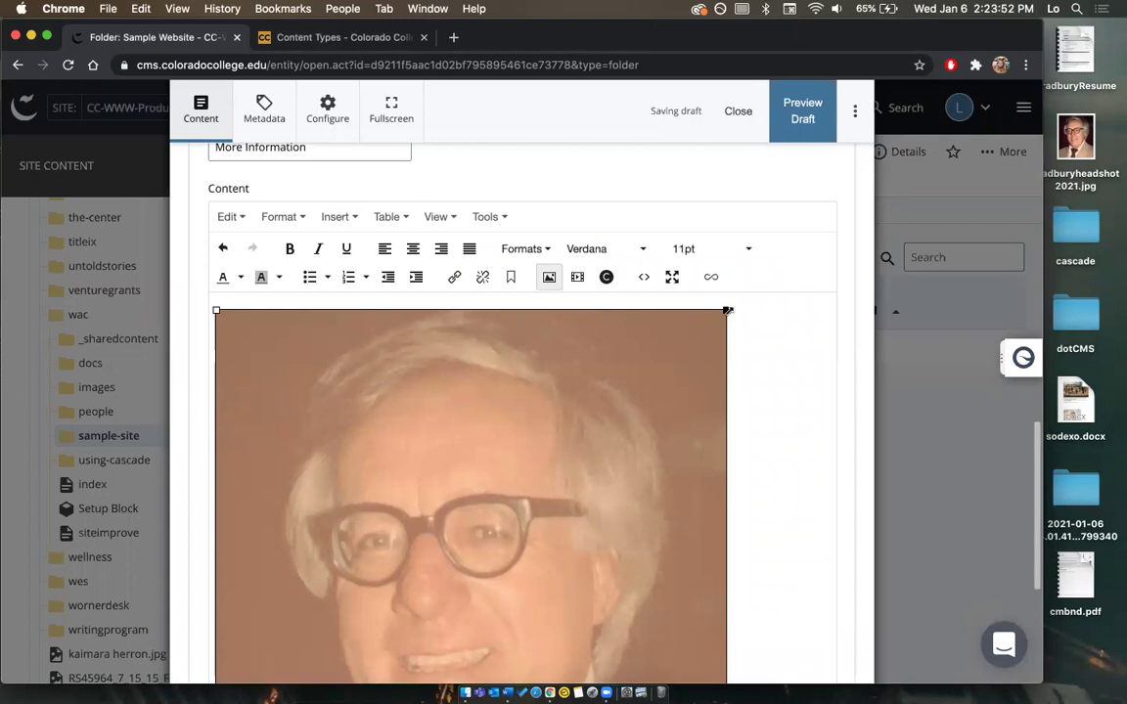
drag(726, 310, 418, 397)
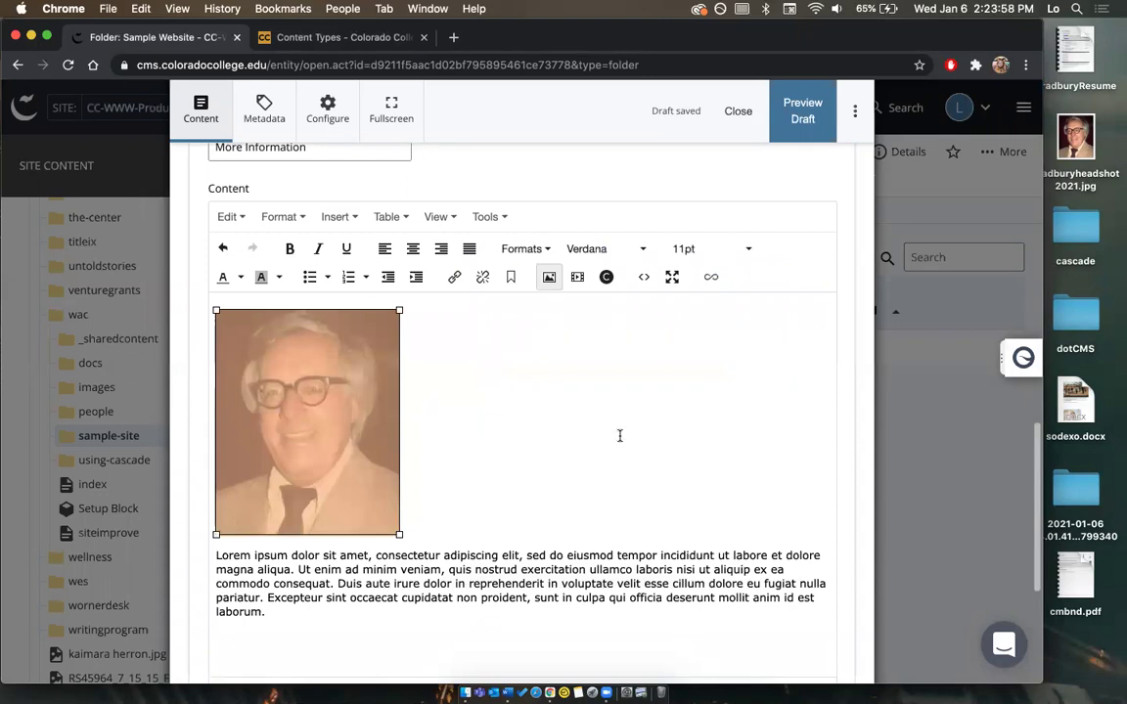
Try the custom inline-right format on the headshot and remove it again.
click(299, 221)
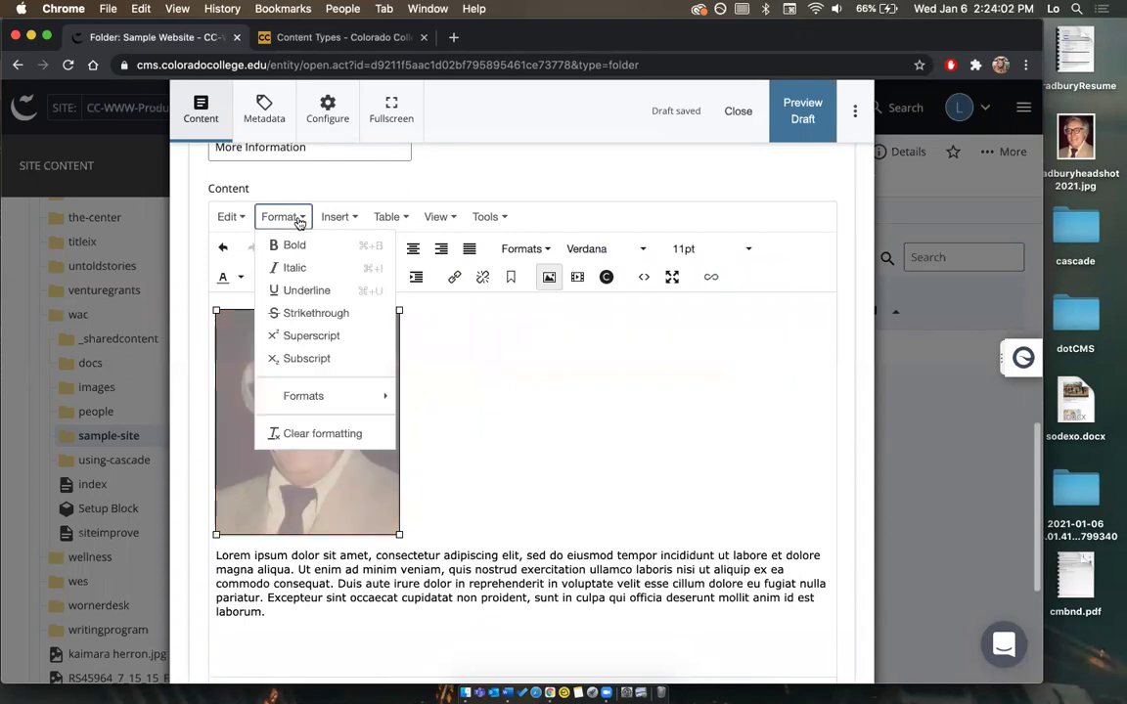
mouse_move(291, 406)
mouse_move(430, 426)
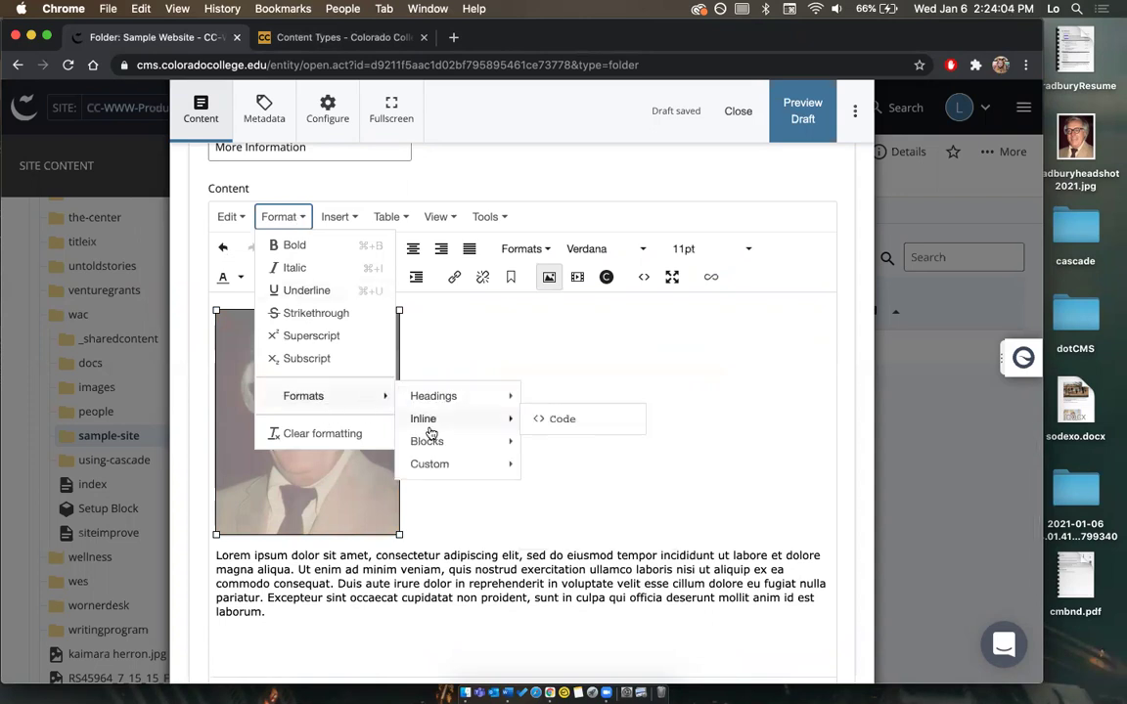
mouse_move(440, 467)
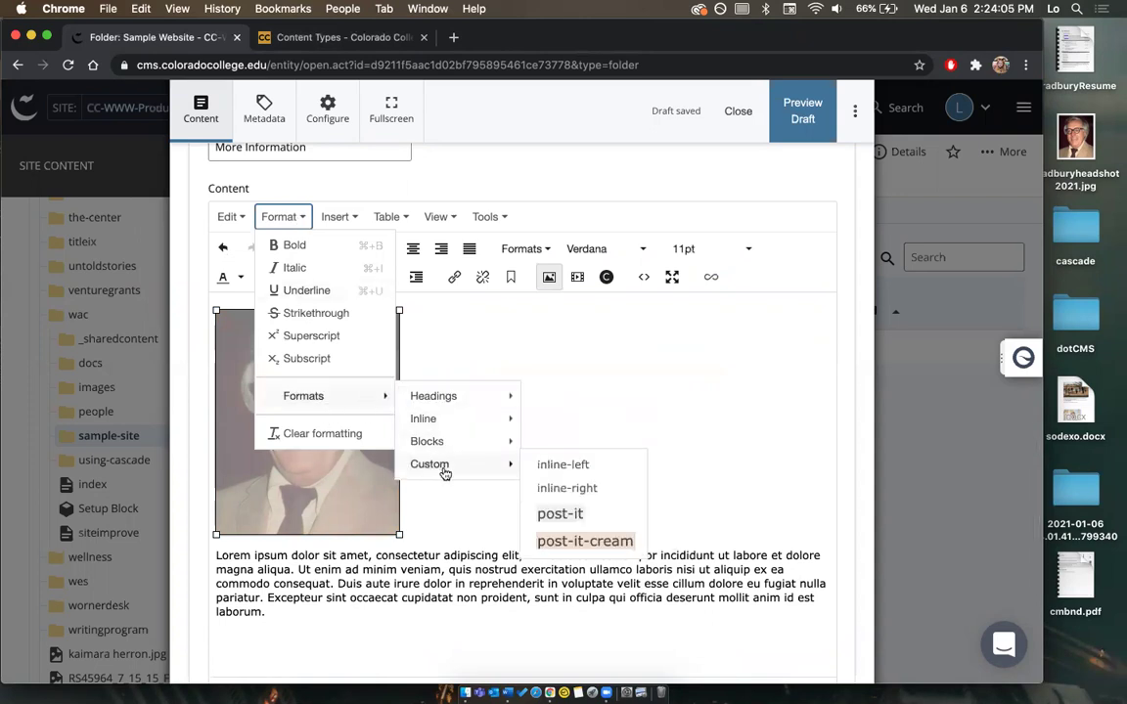
click(548, 488)
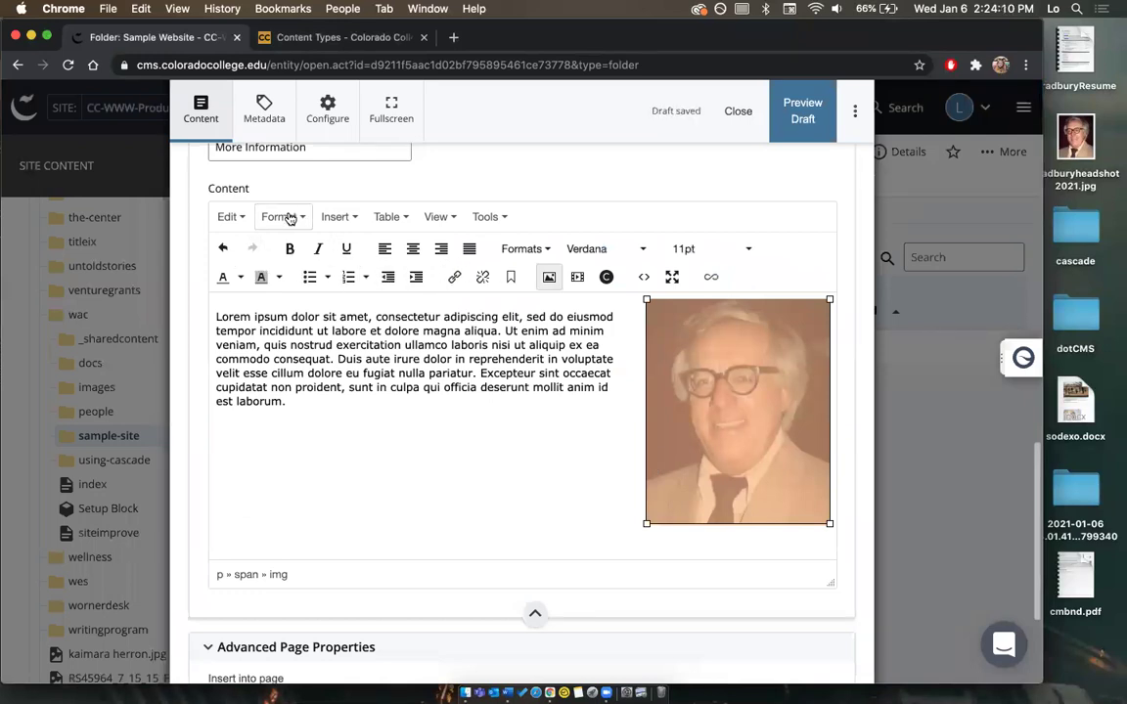
click(290, 217)
mouse_move(322, 396)
mouse_move(448, 468)
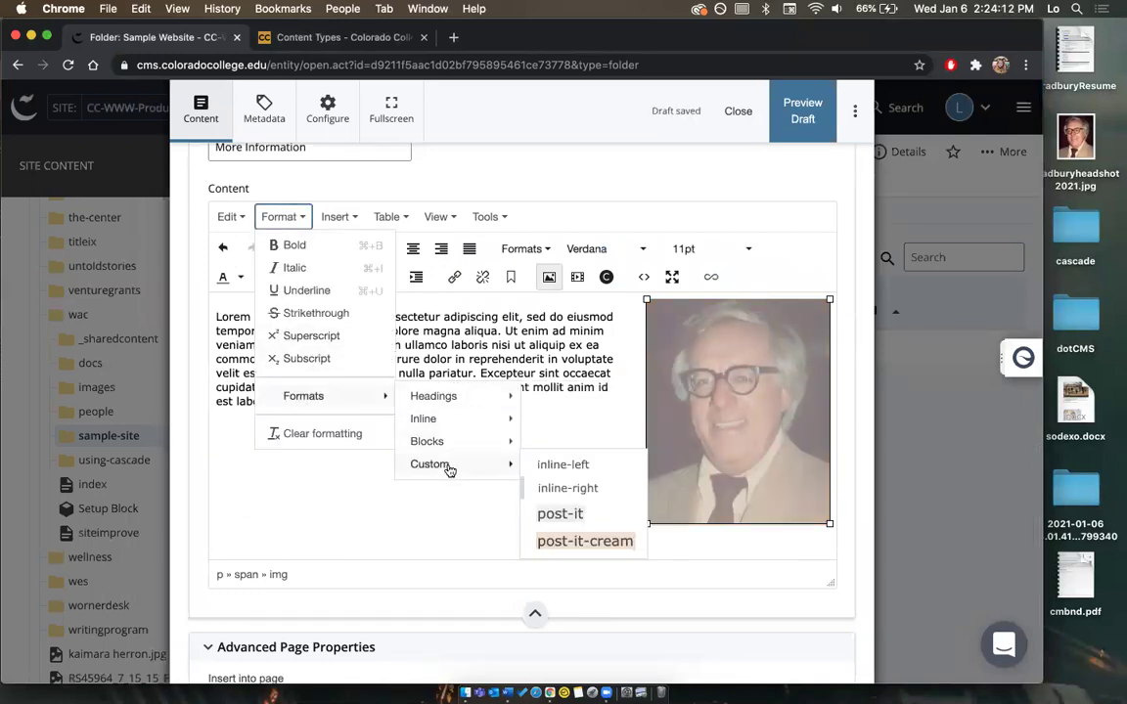
click(547, 489)
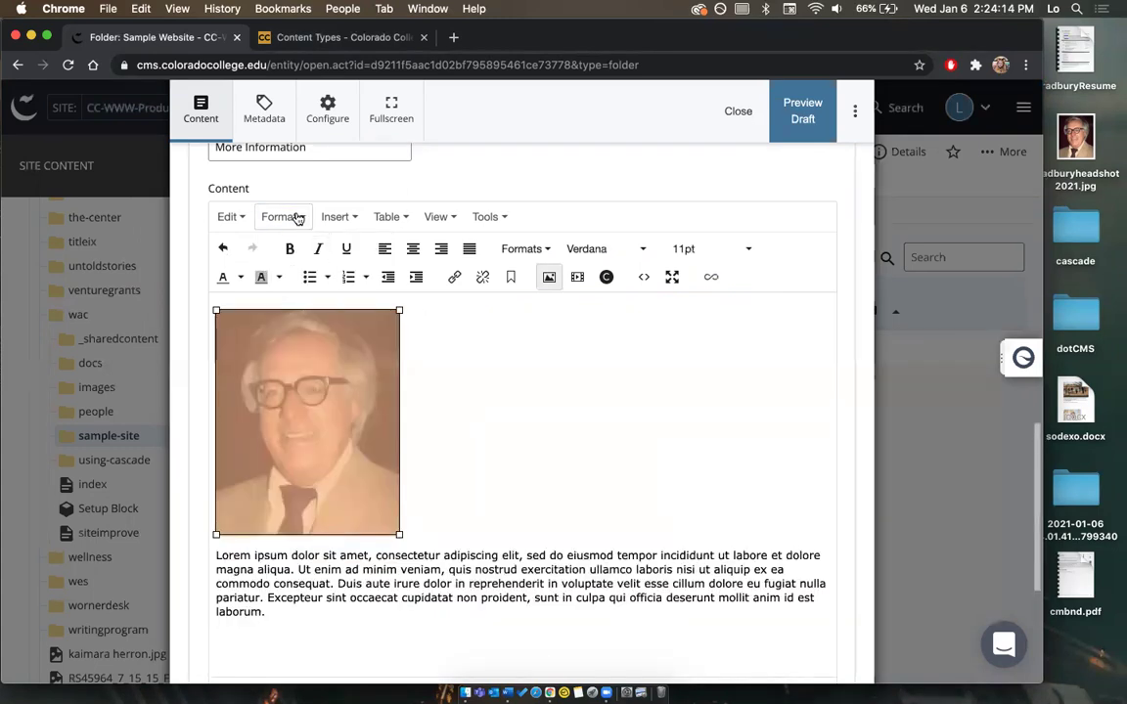
Apply the custom inline-left format to the headshot so the paragraph wraps beside it.
click(297, 217)
mouse_move(319, 396)
mouse_move(486, 469)
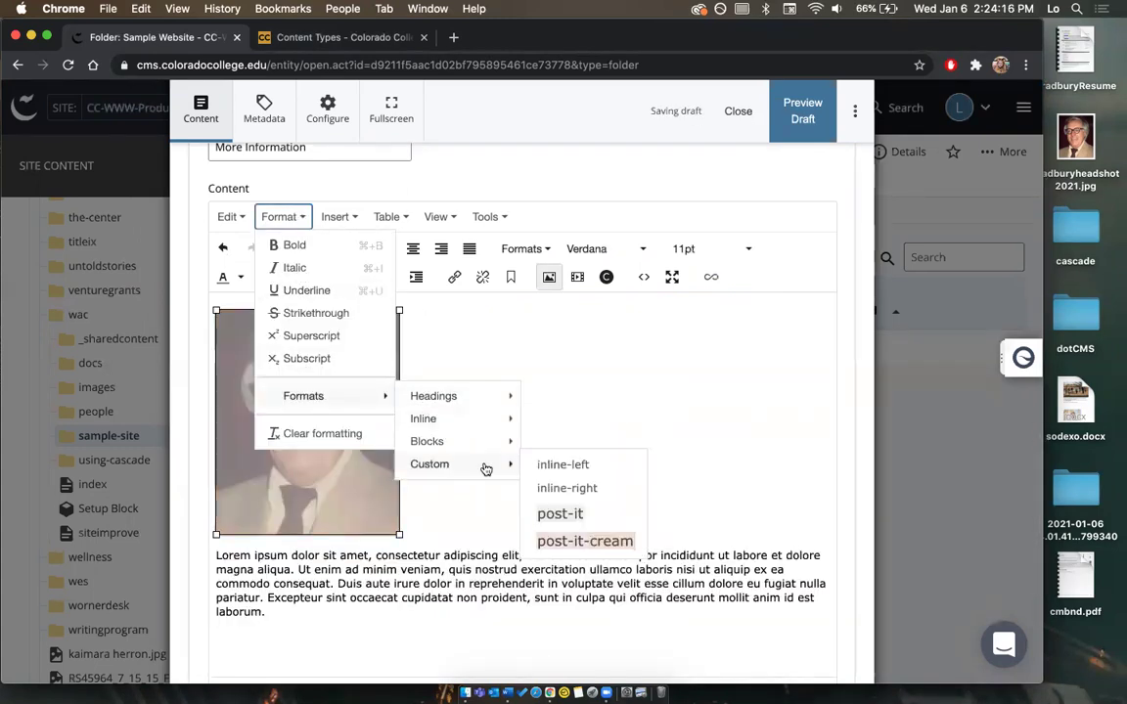
click(550, 467)
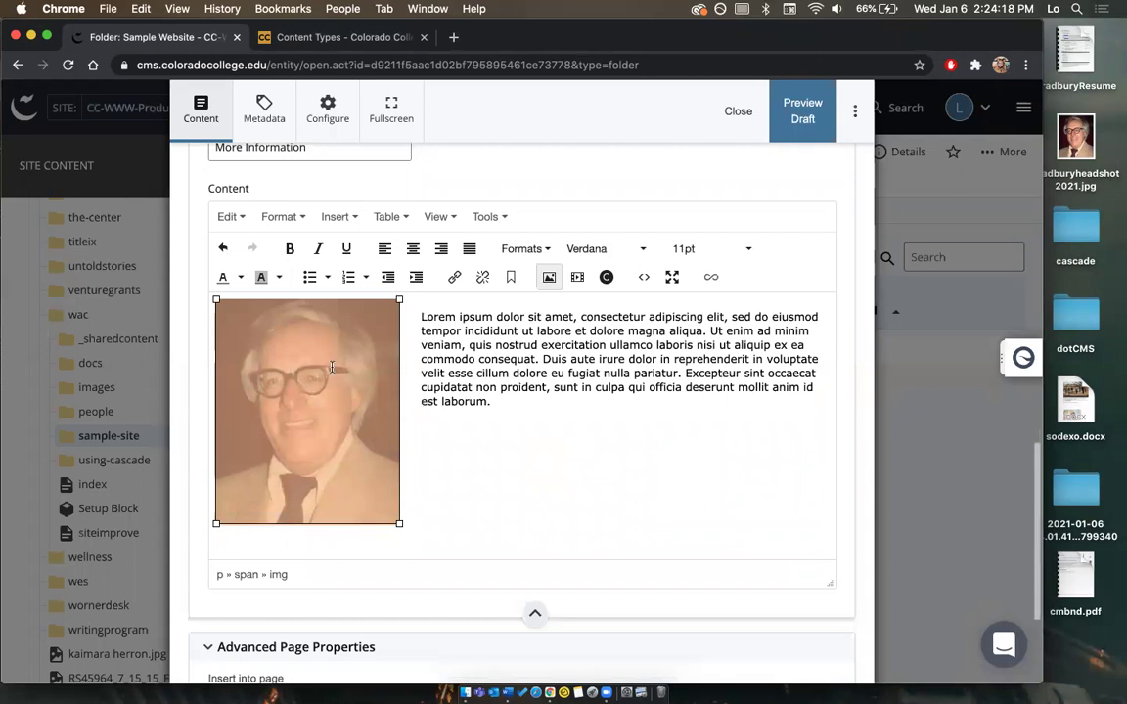
Add a new line reading "Ray Bradbury's Resume" below the paragraph beside the headshot.
scroll(391, 391, up, 1)
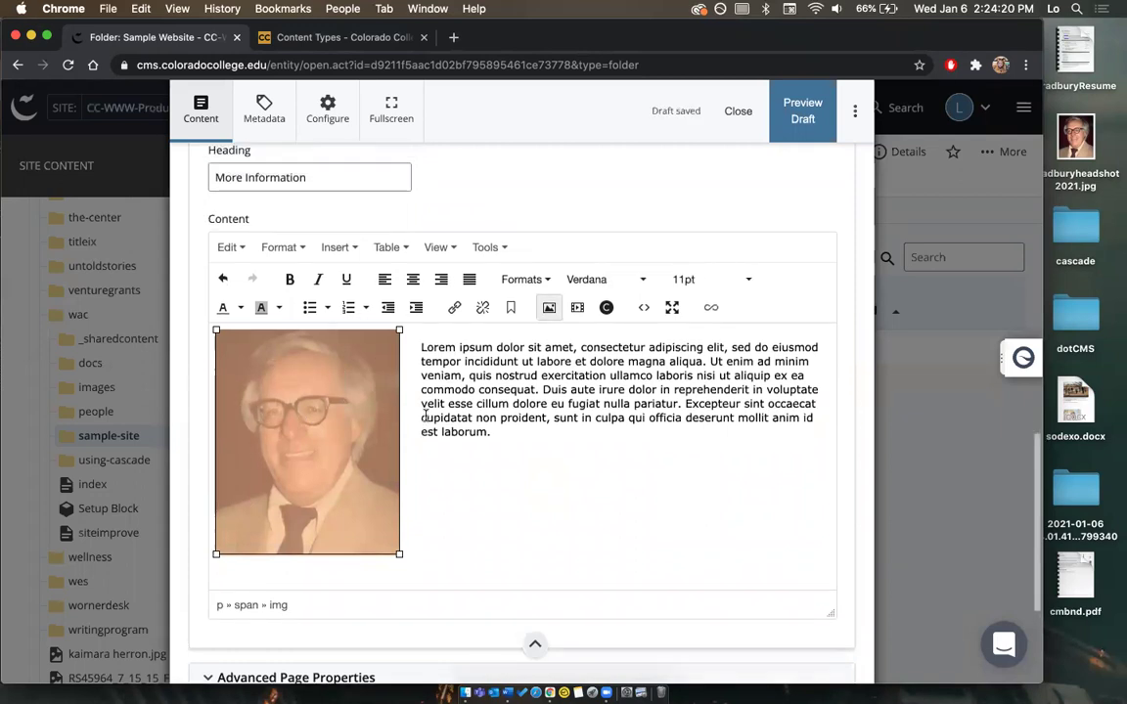
click(458, 458)
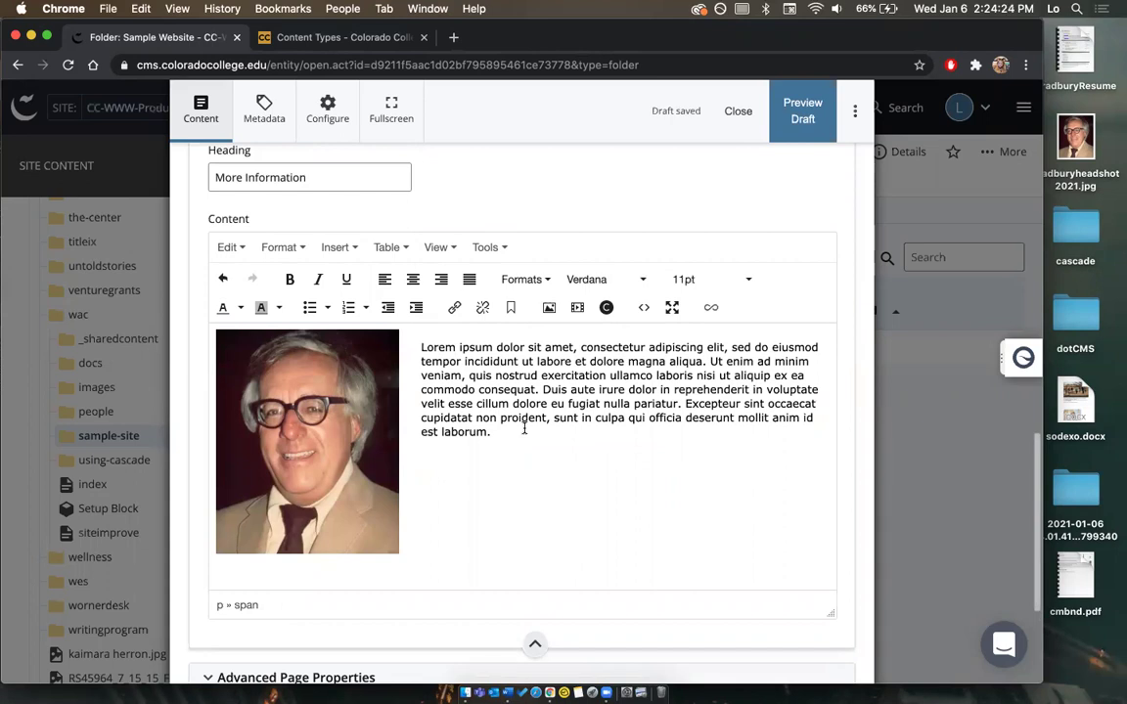
key(Return)
text(Ray Brad)
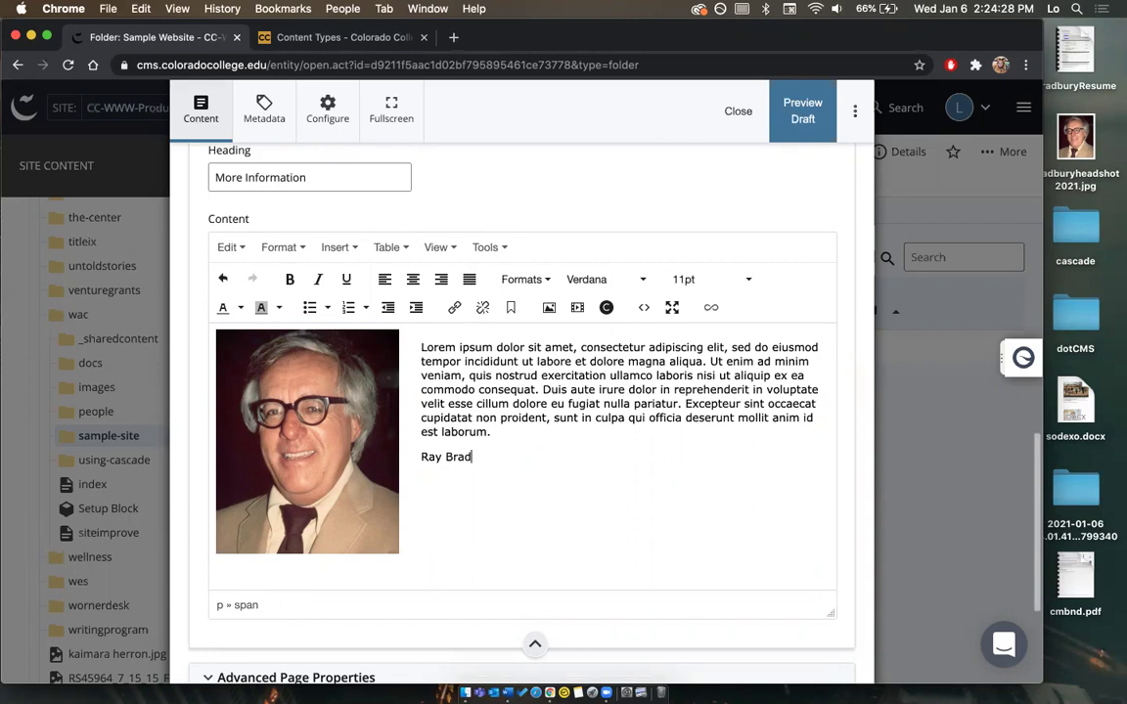
text(bury's Resume)
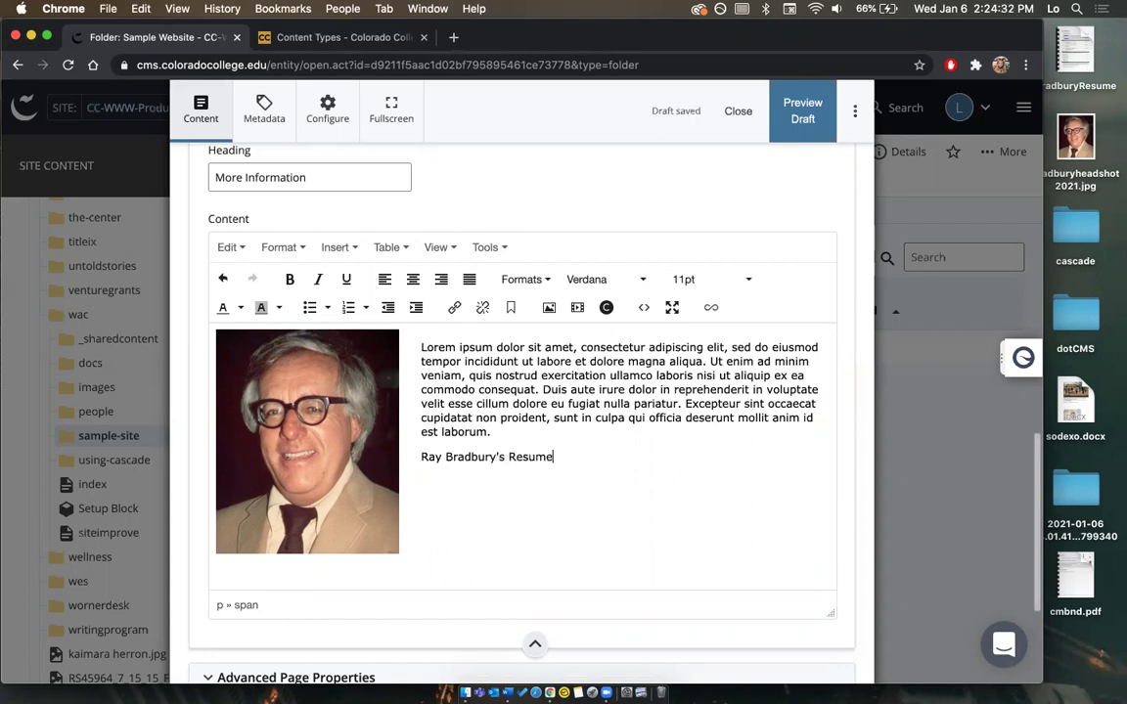
Start an internal link on the text "Ray Bradbury's Resume" and select the BradburyResume PDF from the desktop for upload.
scroll(582, 445, down, 1)
drag(561, 448, 415, 452)
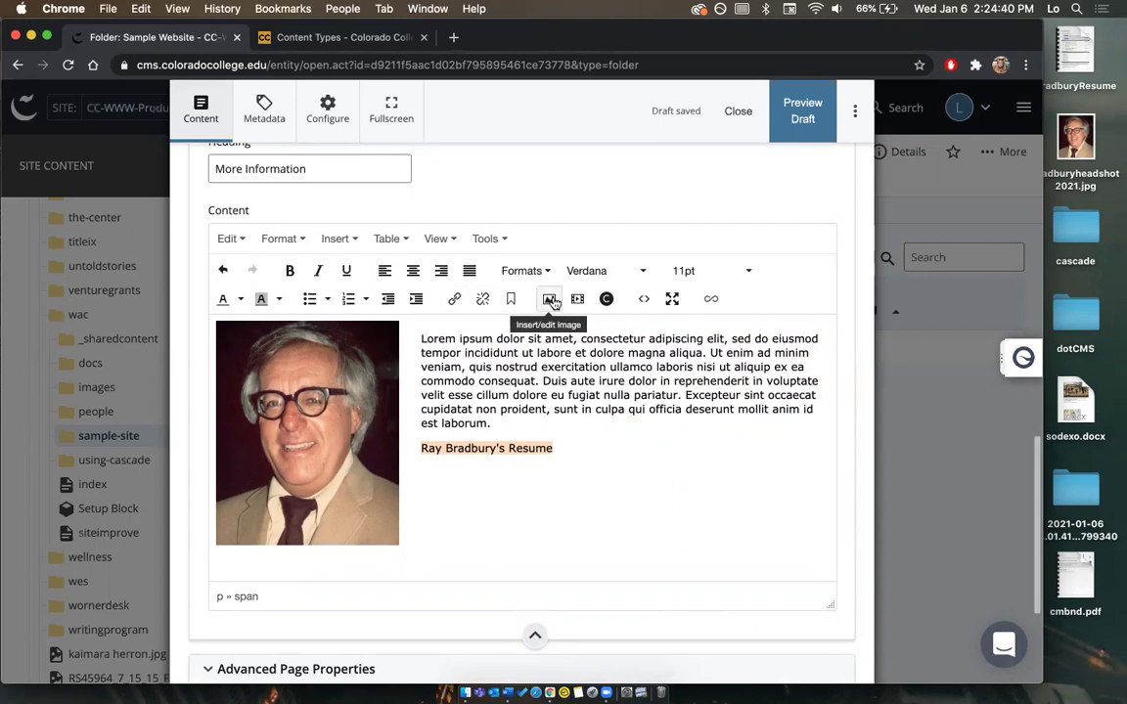
click(454, 300)
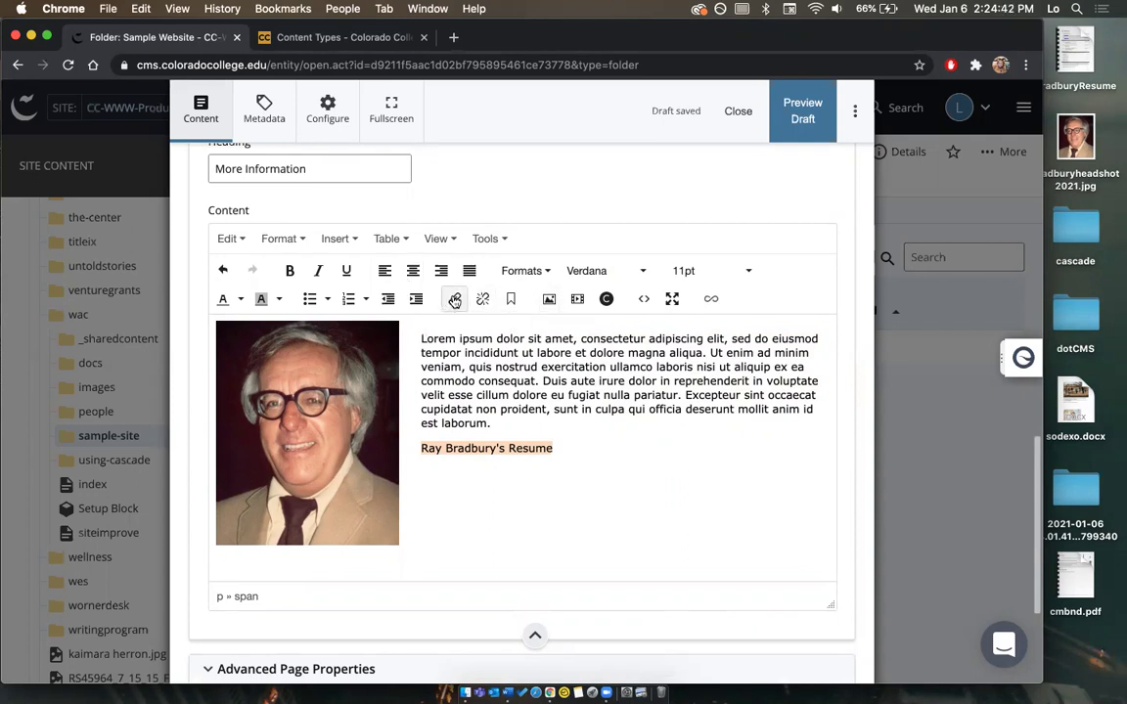
click(520, 272)
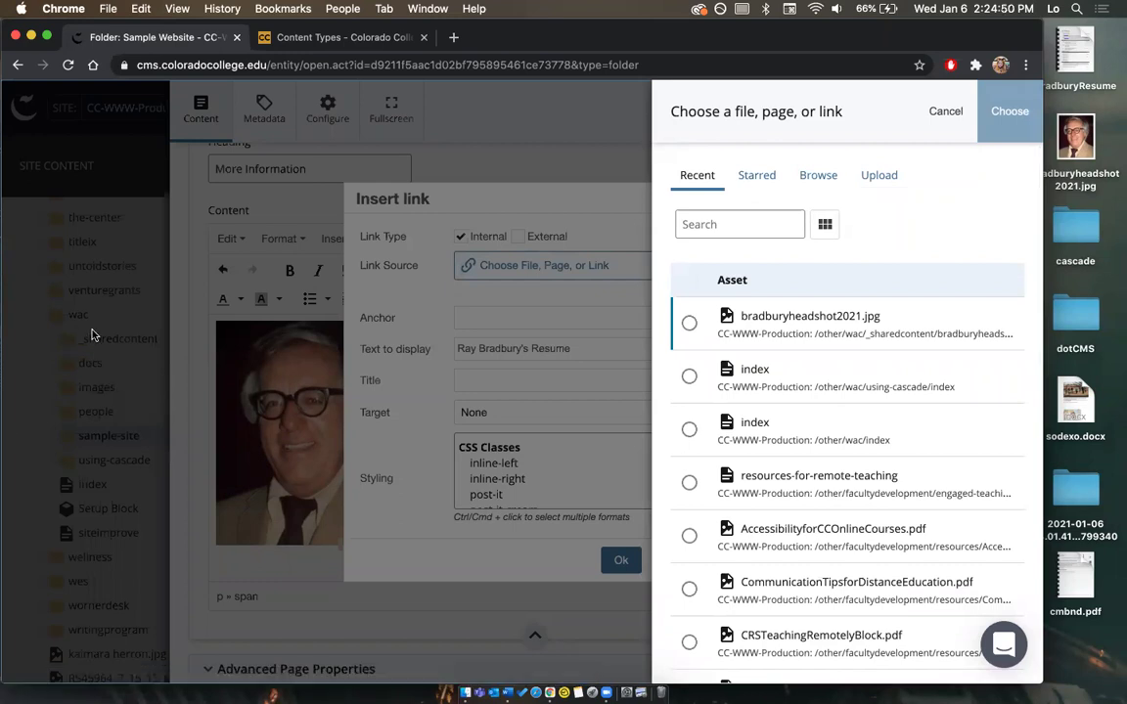
click(880, 176)
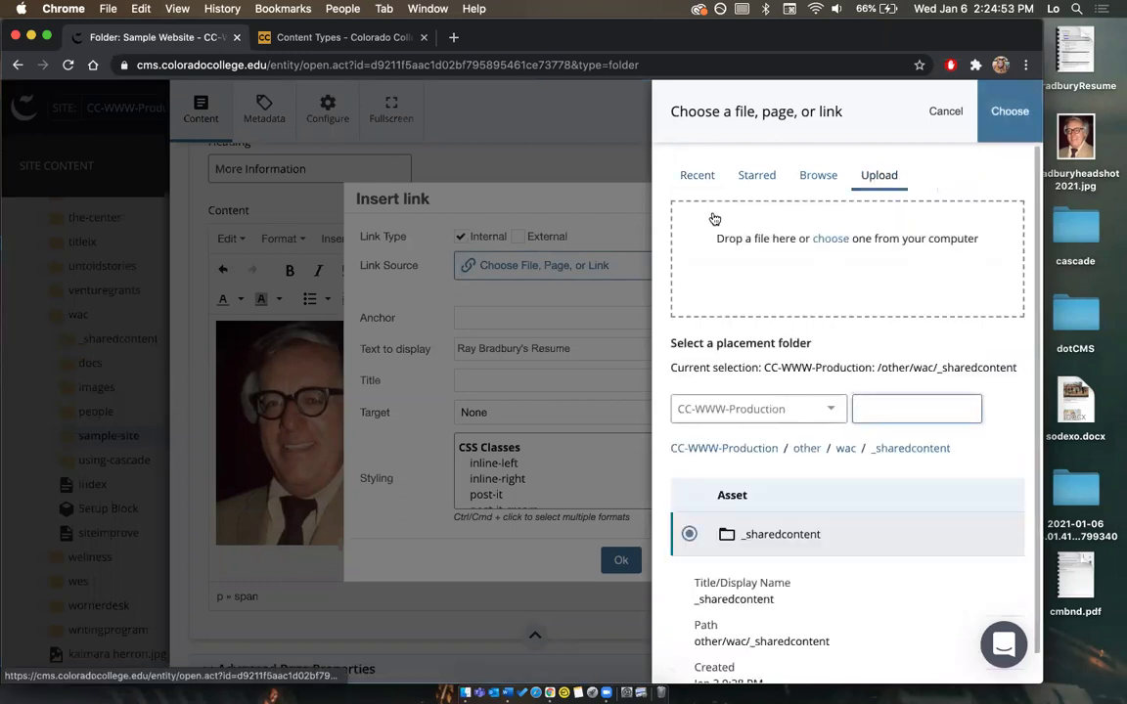
click(830, 238)
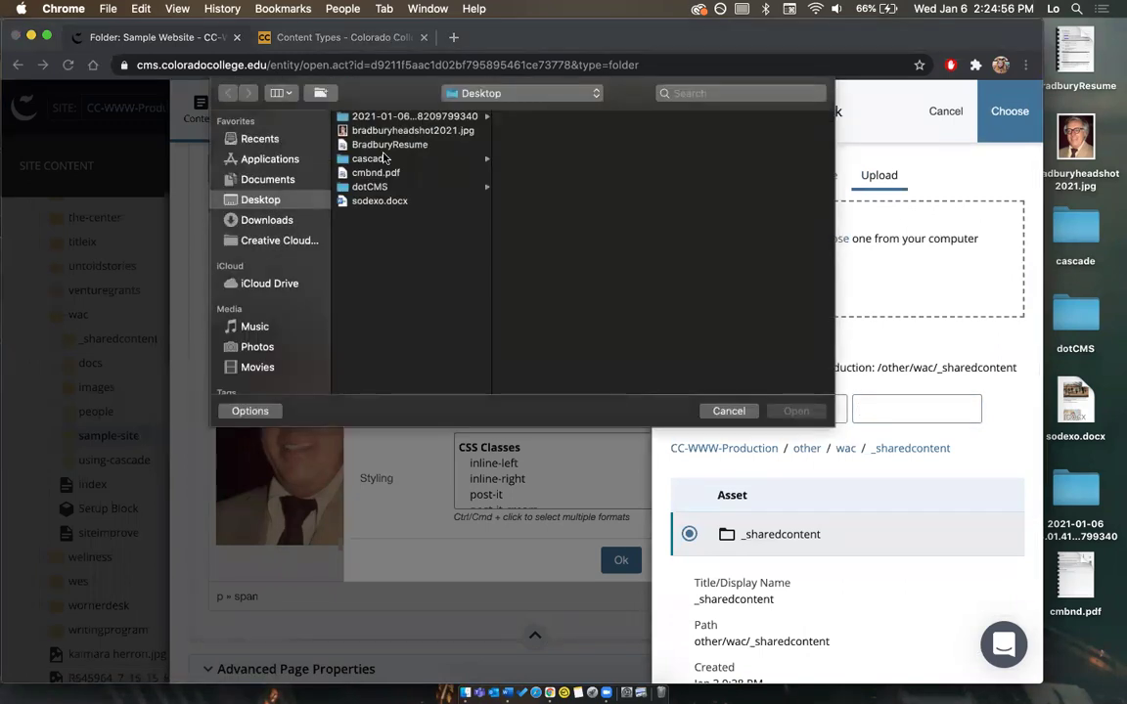
click(390, 145)
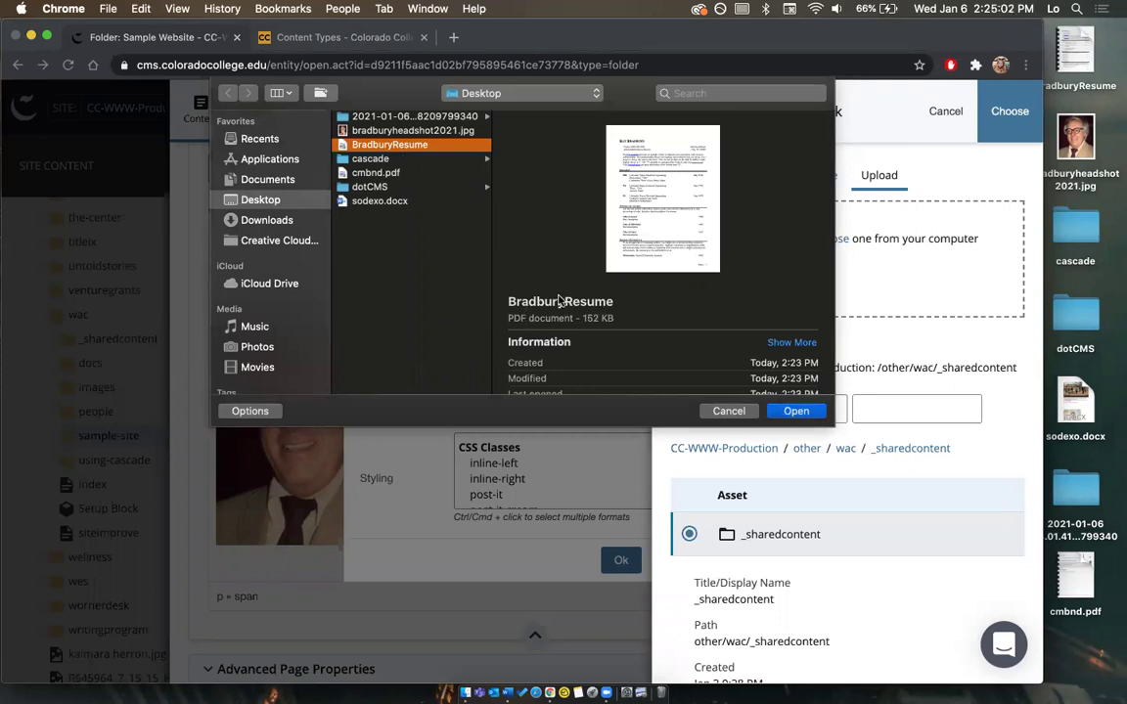
click(796, 412)
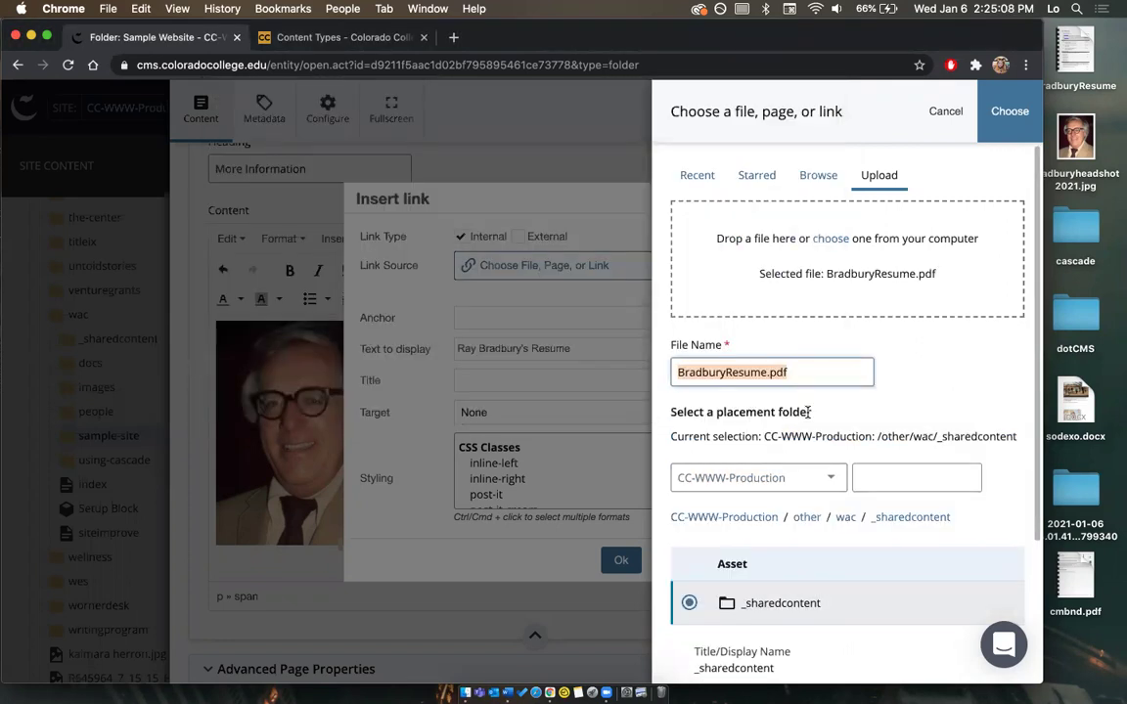
Upload BradburyResume.pdf to the /other/wac/_sharedcontent folder and insert it as the link on the resume line.
scroll(799, 413, down, 5)
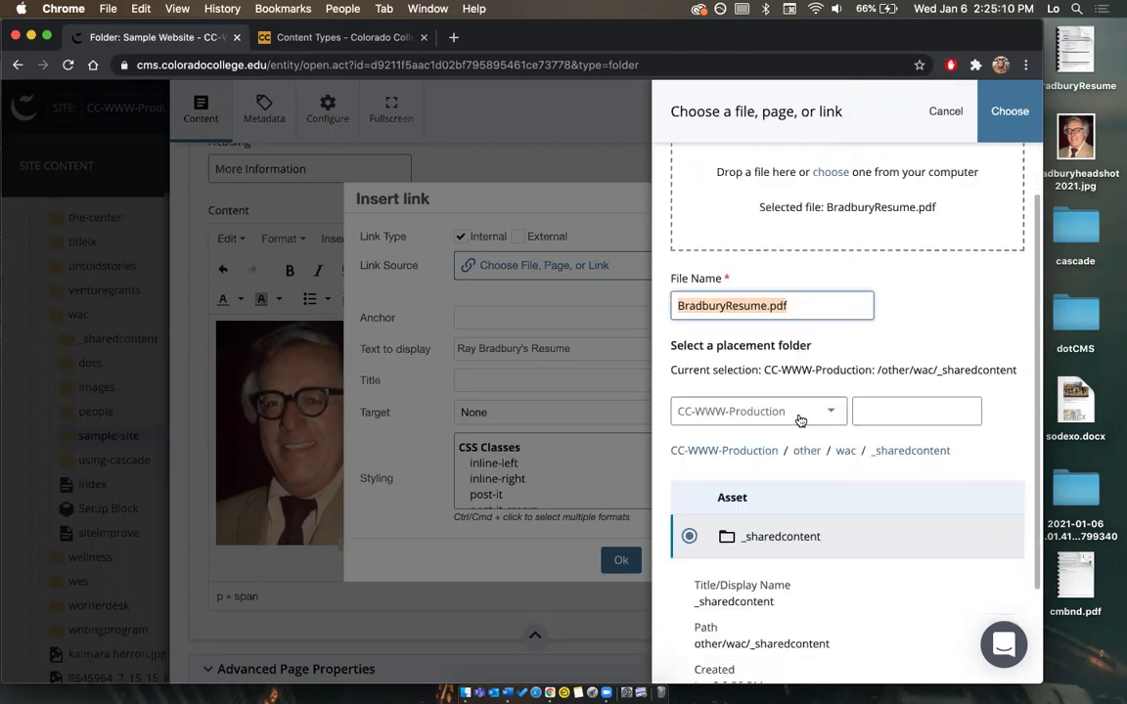
scroll(772, 459, up, 1)
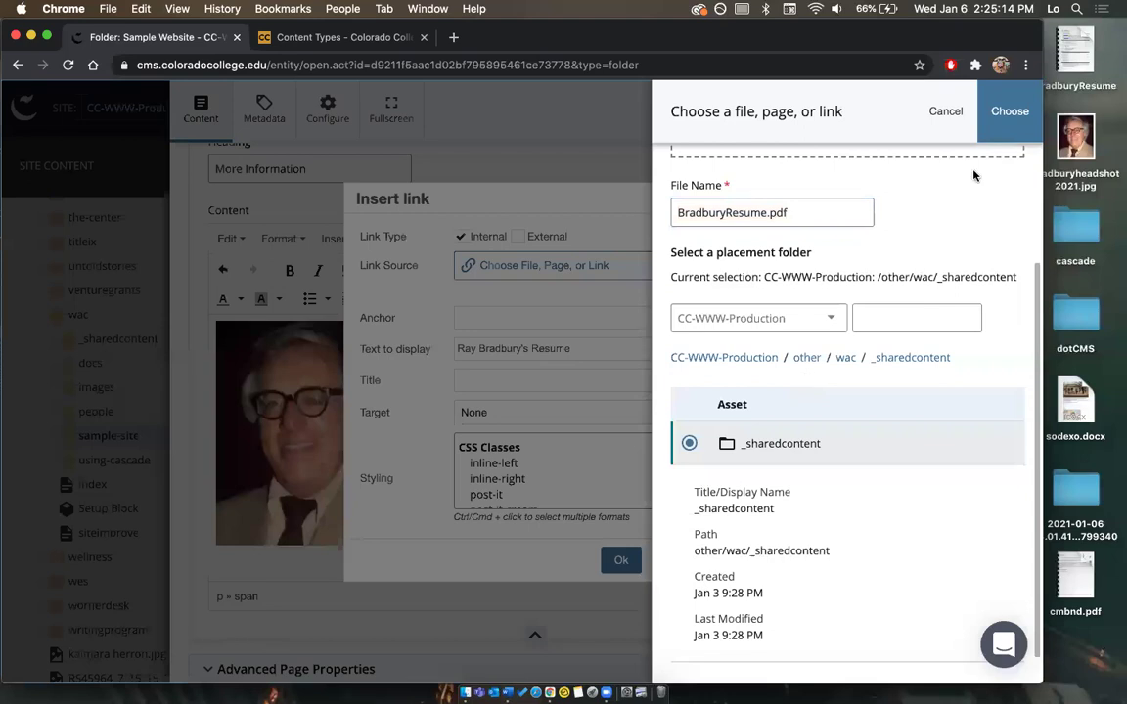
click(1009, 109)
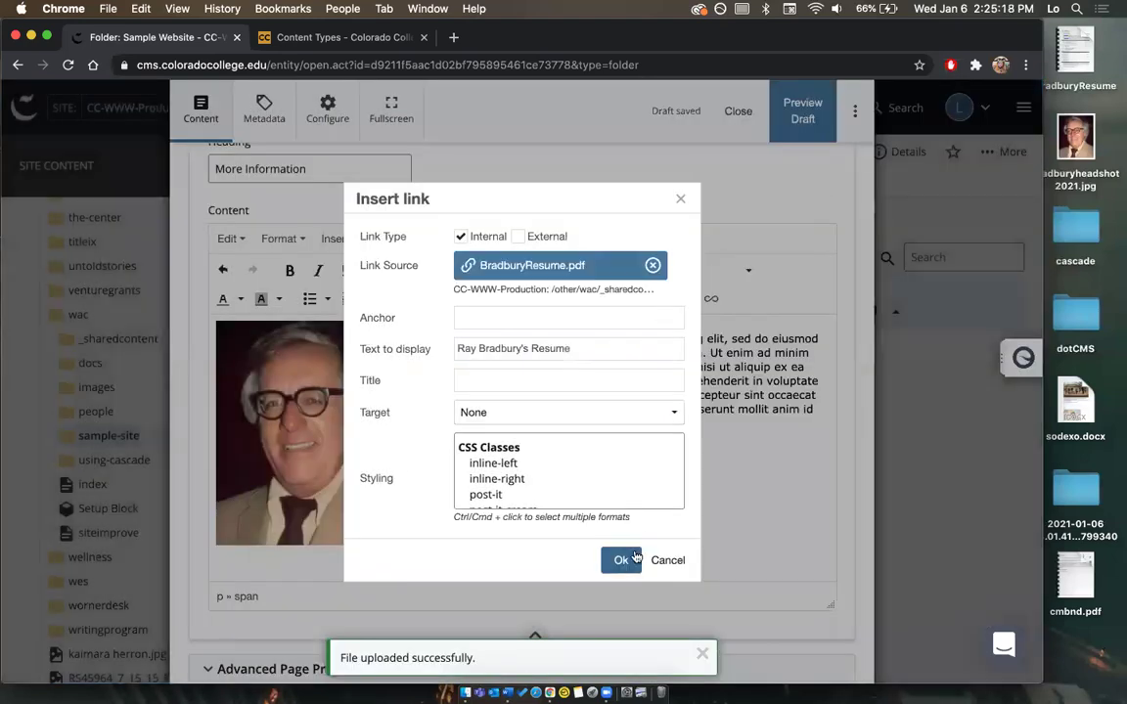
click(622, 562)
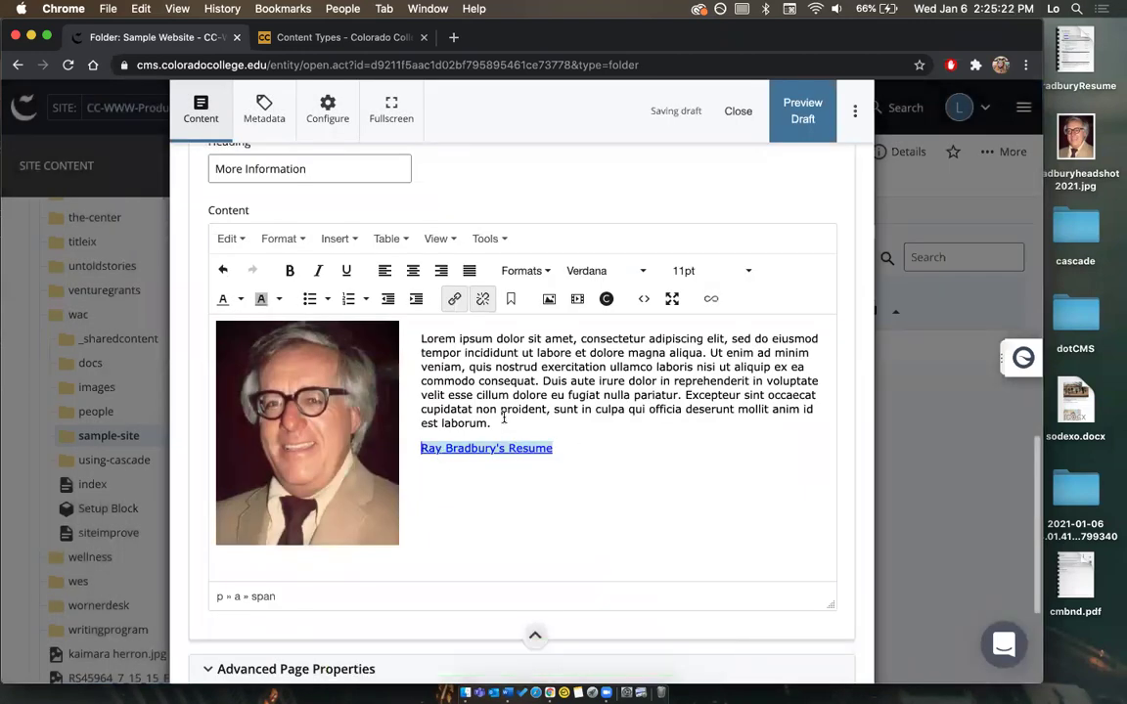
click(559, 446)
scroll(560, 446, down, 3)
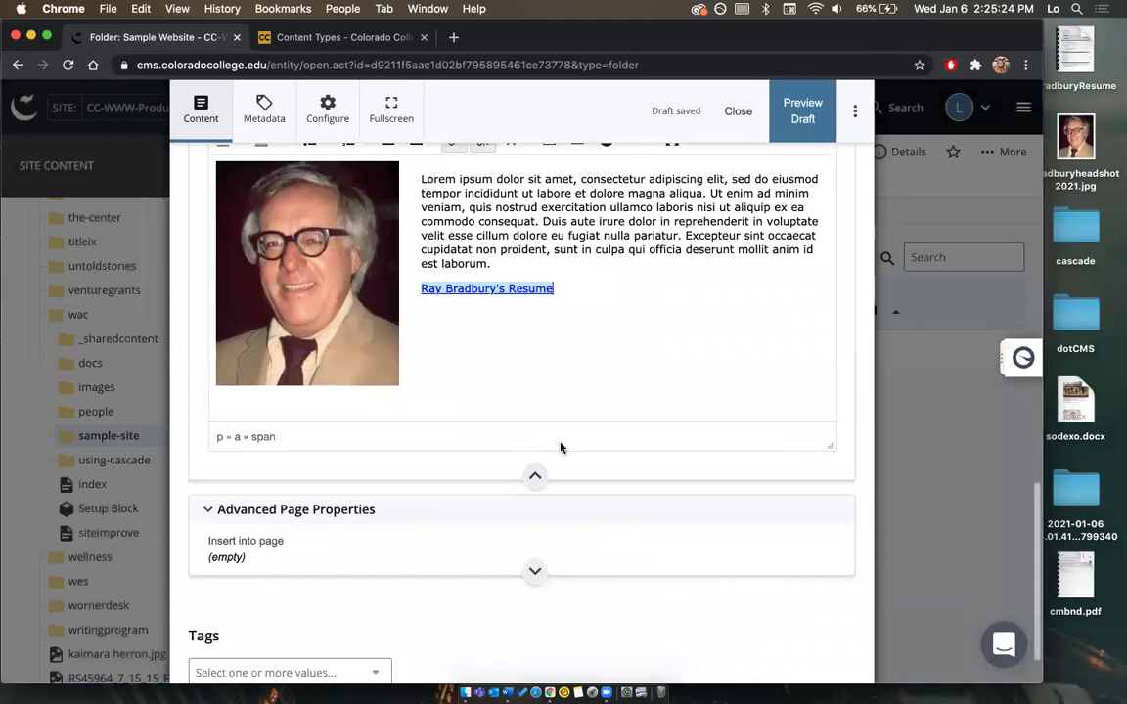
Generate the draft preview of the Sample Site Homepage and review its content, inline headshot, resume link and sidebar.
scroll(559, 447, up, 1)
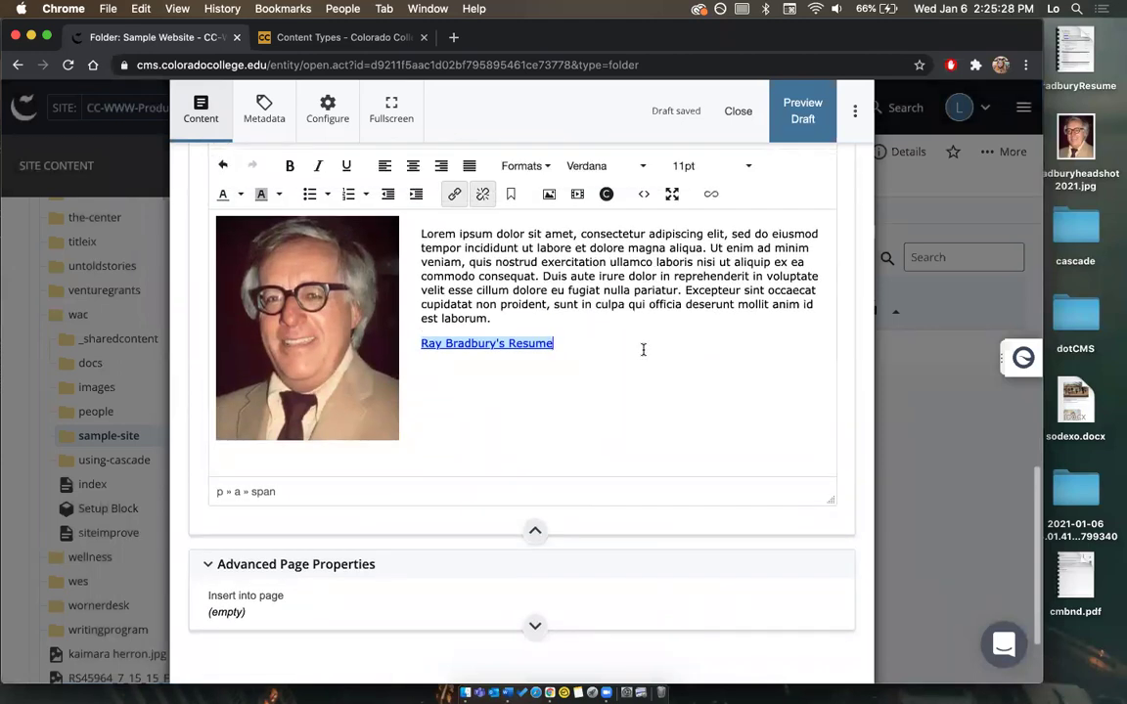
click(802, 118)
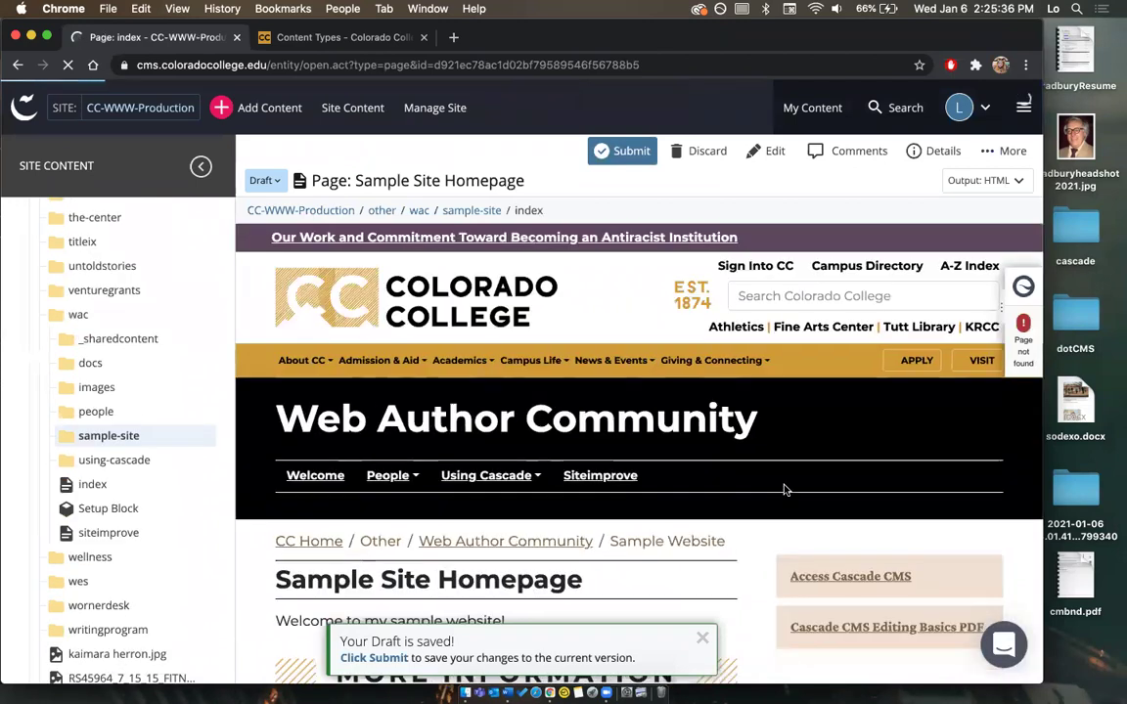
scroll(784, 489, down, 5)
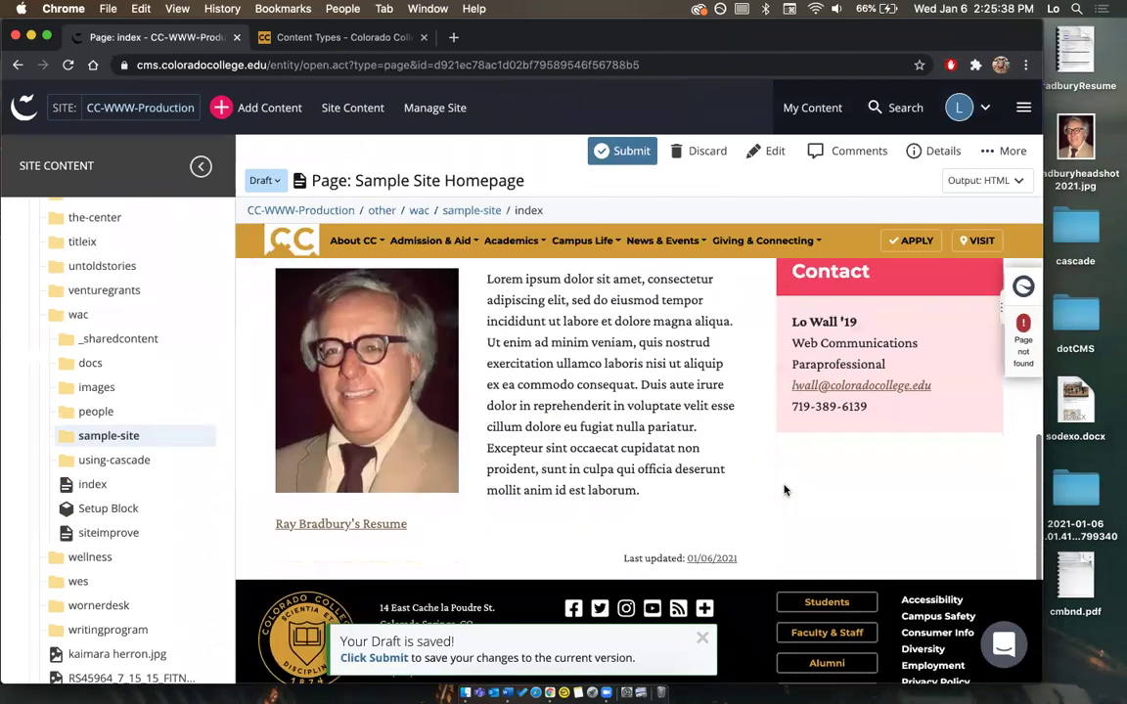
scroll(783, 489, up, 4)
scroll(746, 436, up, 1)
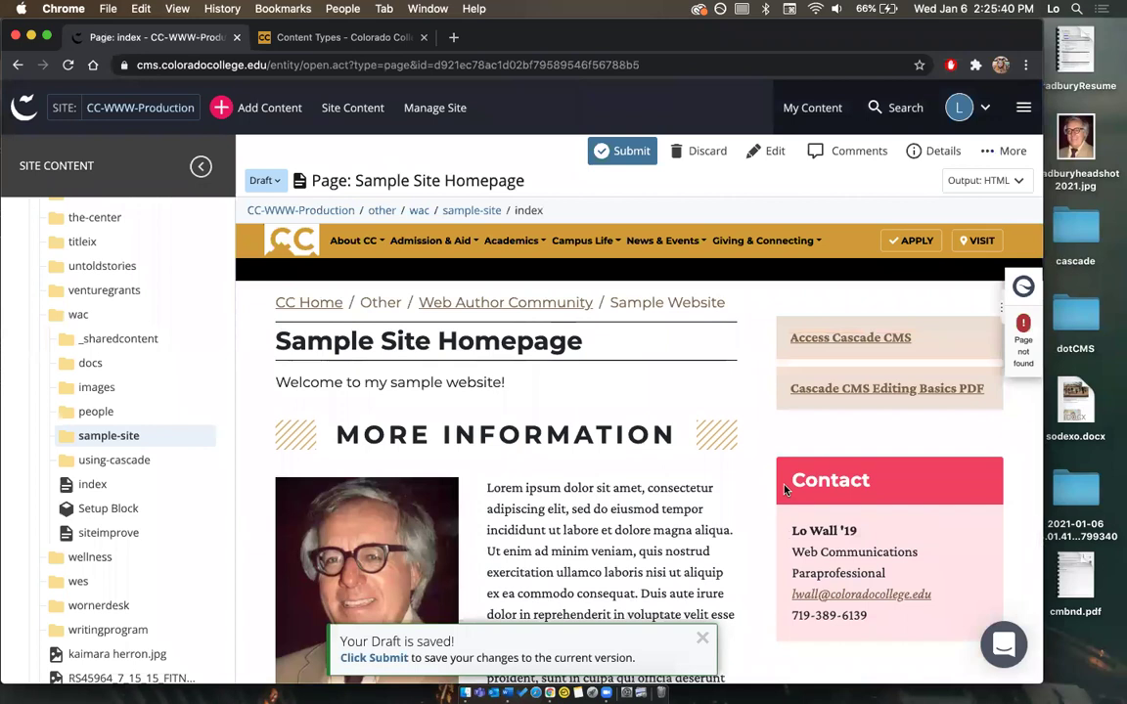
scroll(746, 436, up, 2)
scroll(746, 437, up, 1)
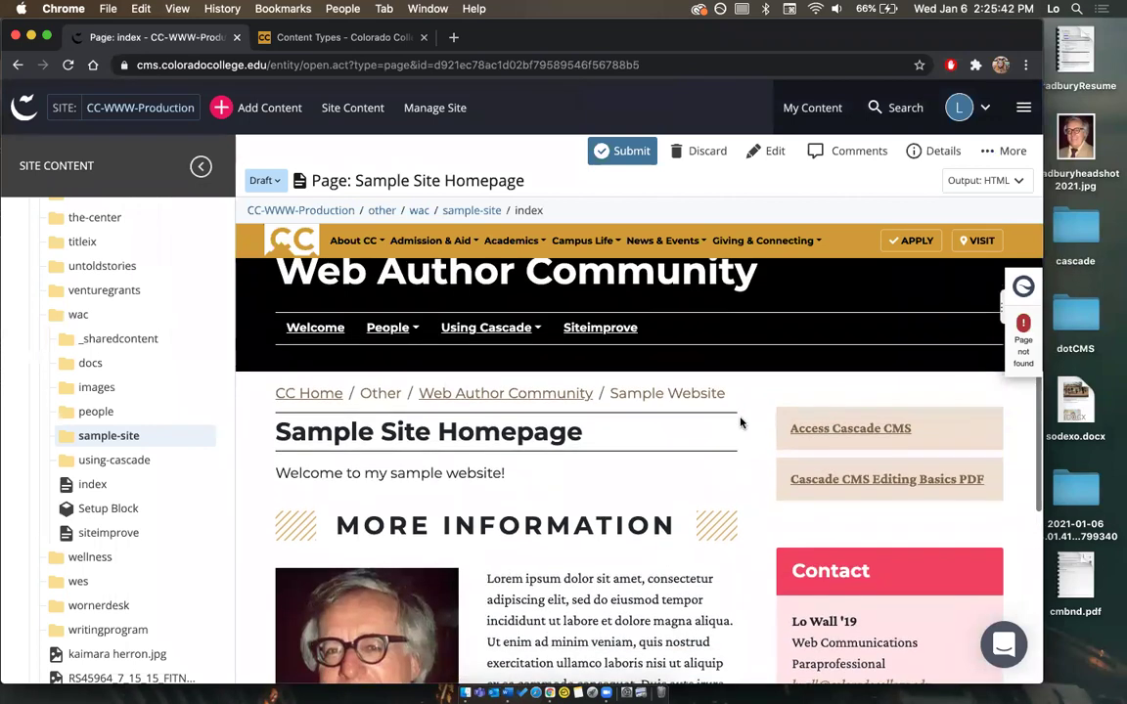
Check the menu settings in the Sample Site Homepage draft and submit the page without guided content checks.
click(763, 153)
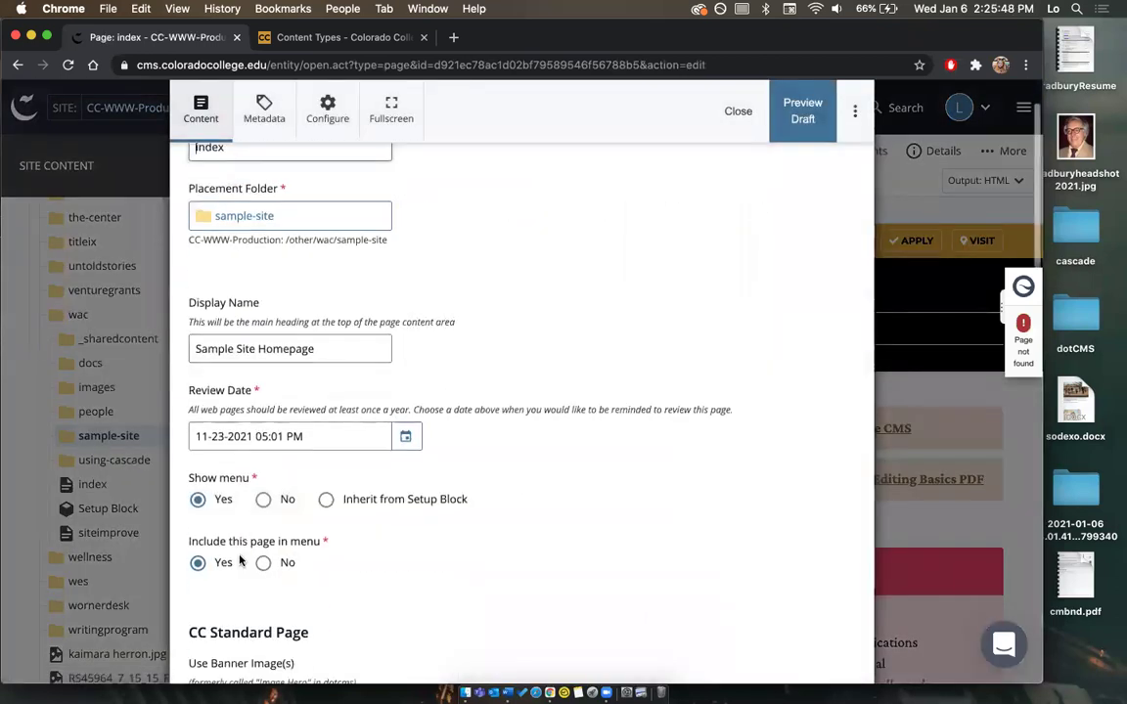
click(824, 120)
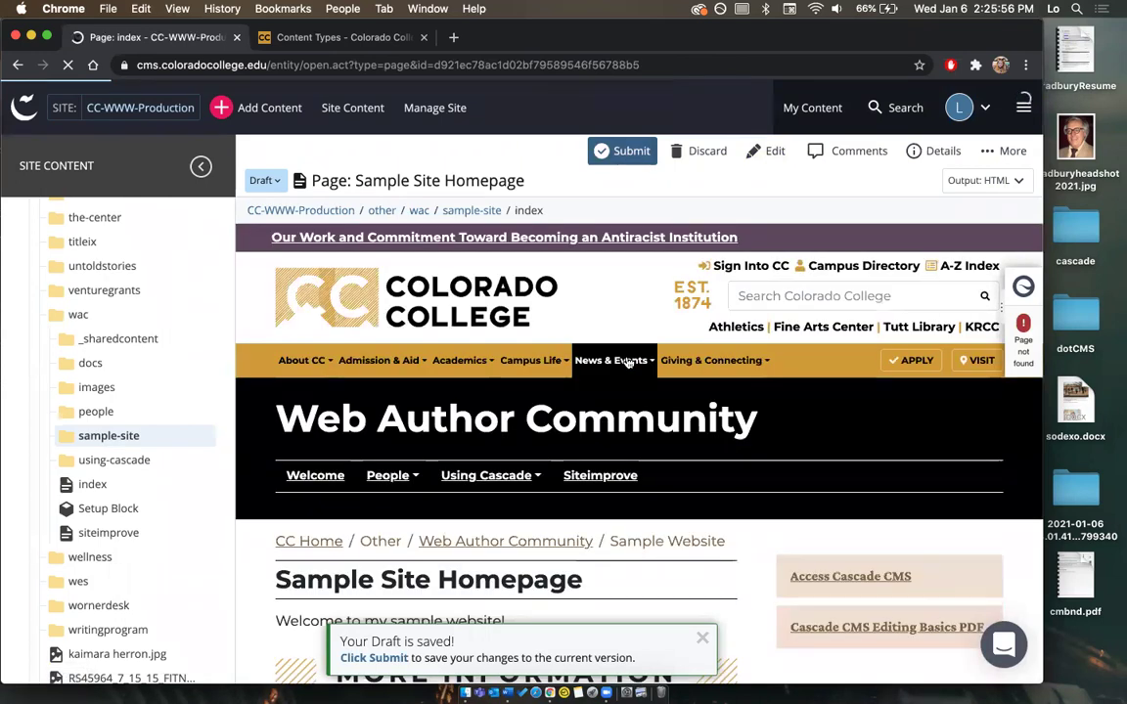
click(626, 153)
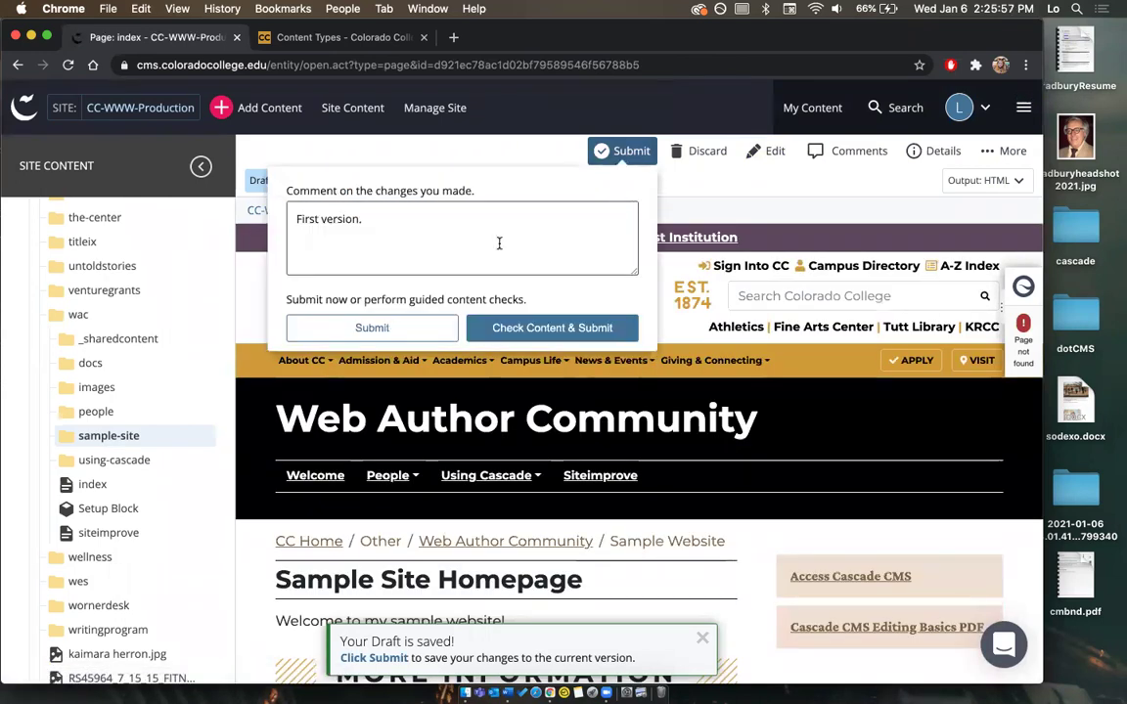
click(391, 331)
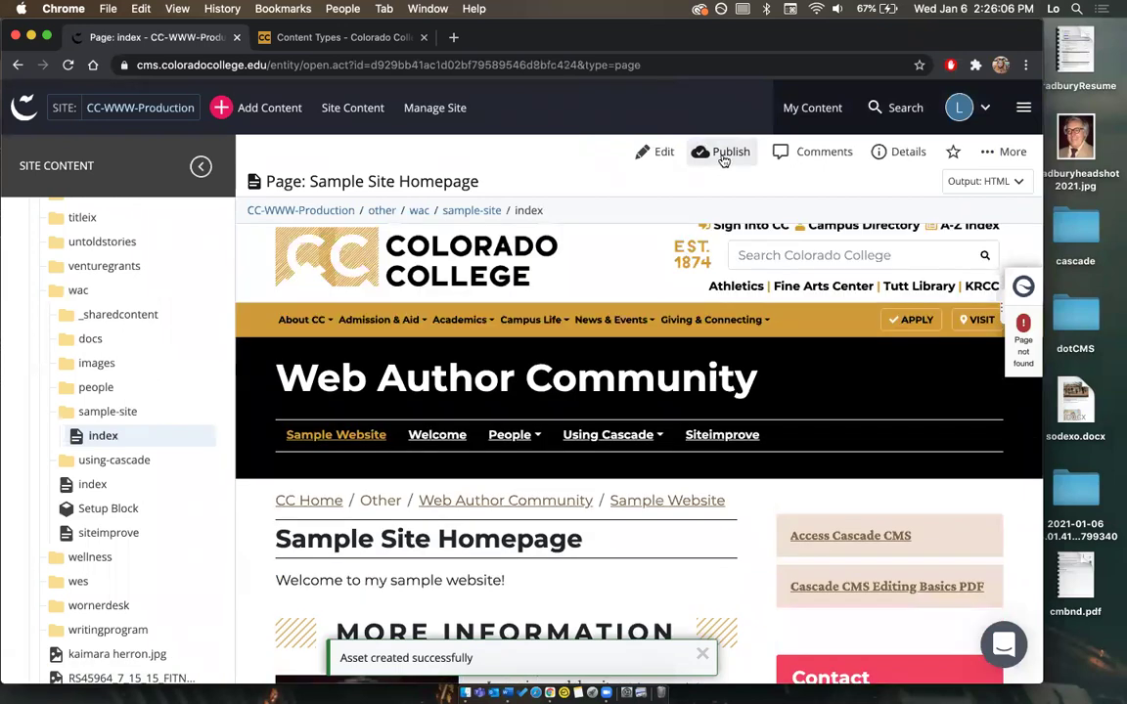
Publish the sample-site index page to cascade01-PROD and reload the live Content Types page to check its navigation.
click(725, 153)
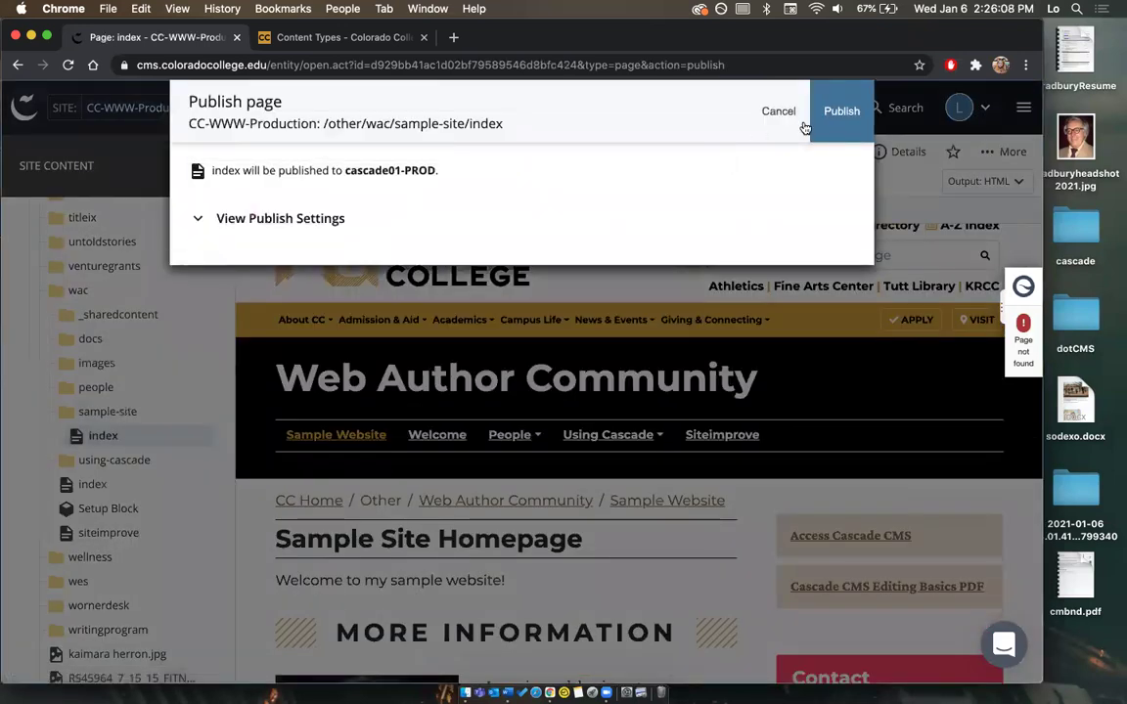
click(842, 118)
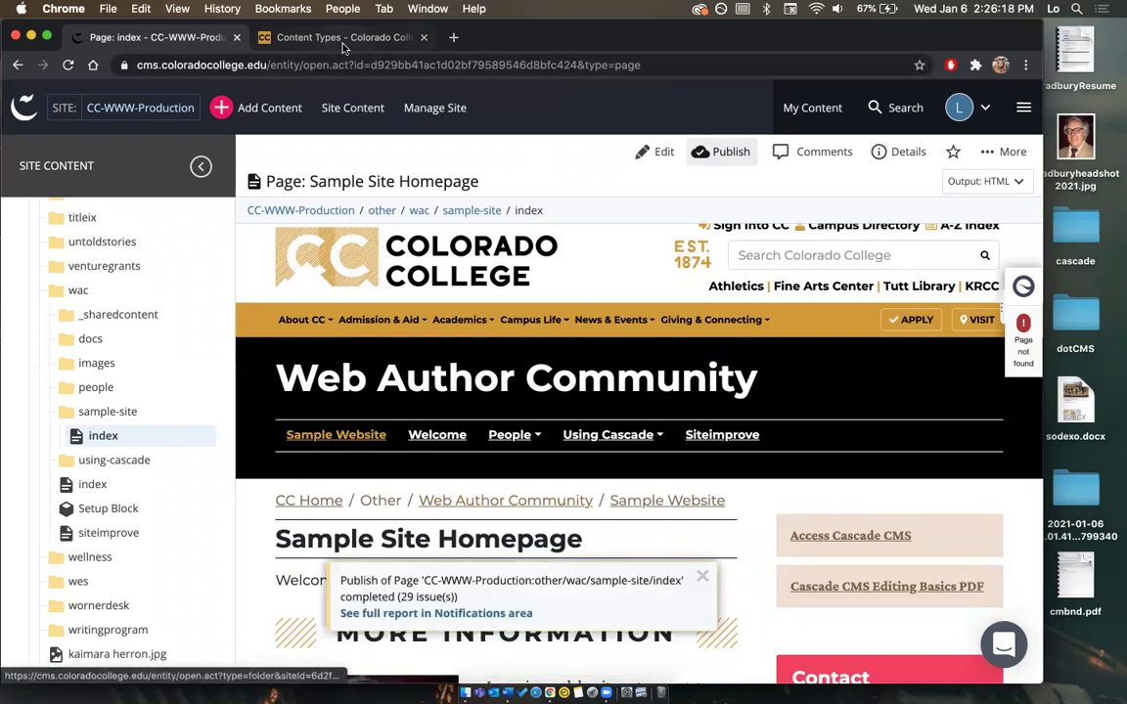
click(308, 39)
scroll(126, 244, up, 3)
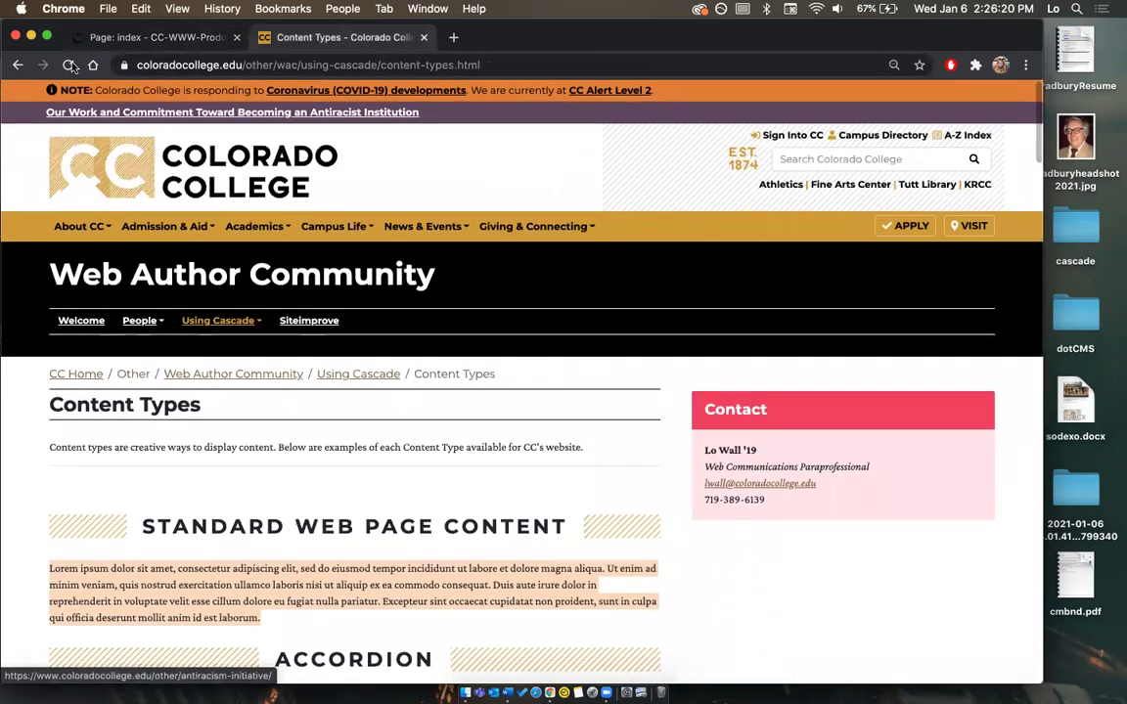
click(69, 65)
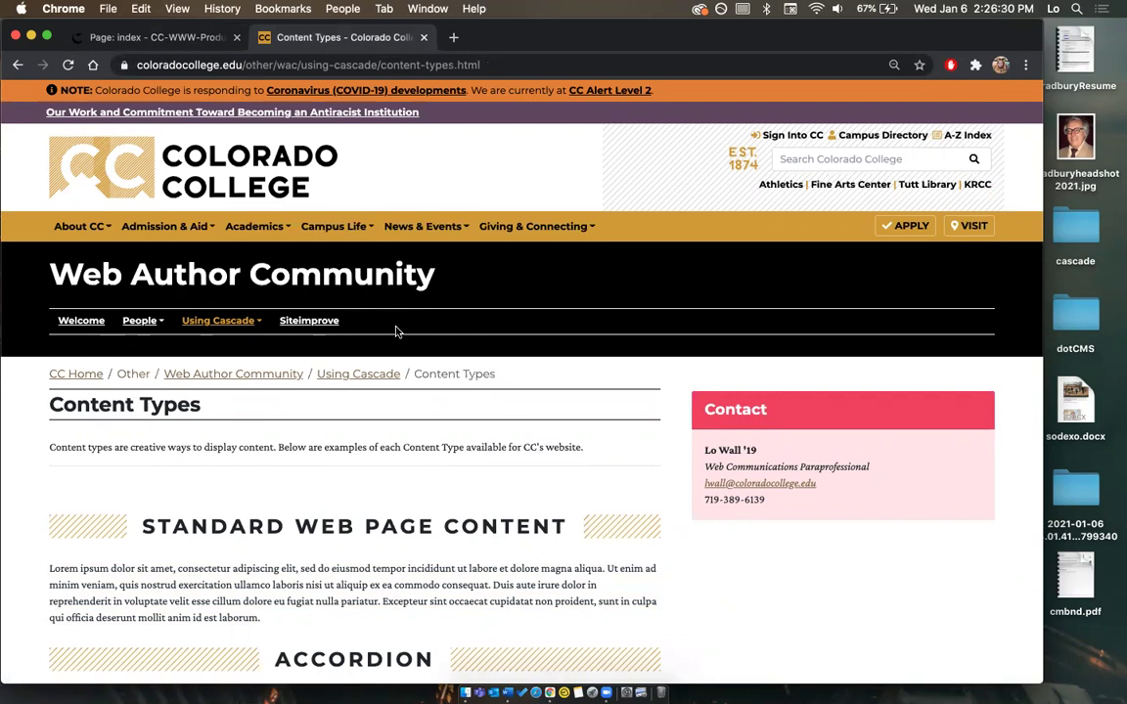
Publish the whole sample-site folder and reload the live Content Types page to check the site navigation.
click(181, 39)
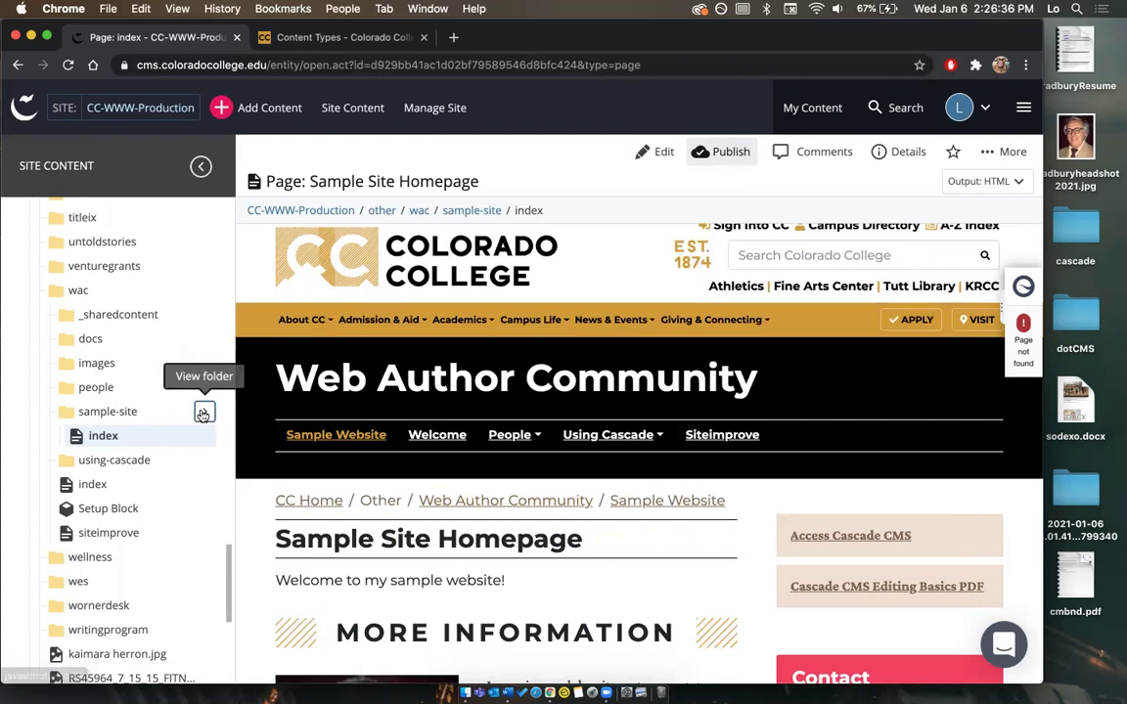
click(203, 414)
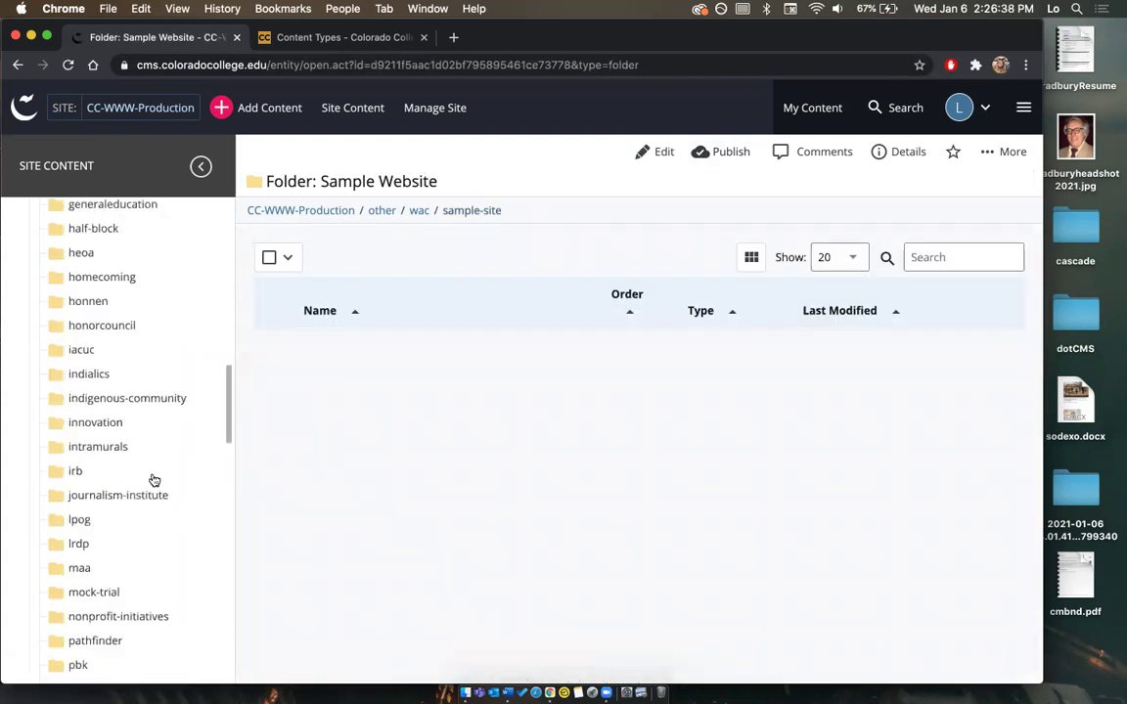
click(731, 153)
click(847, 117)
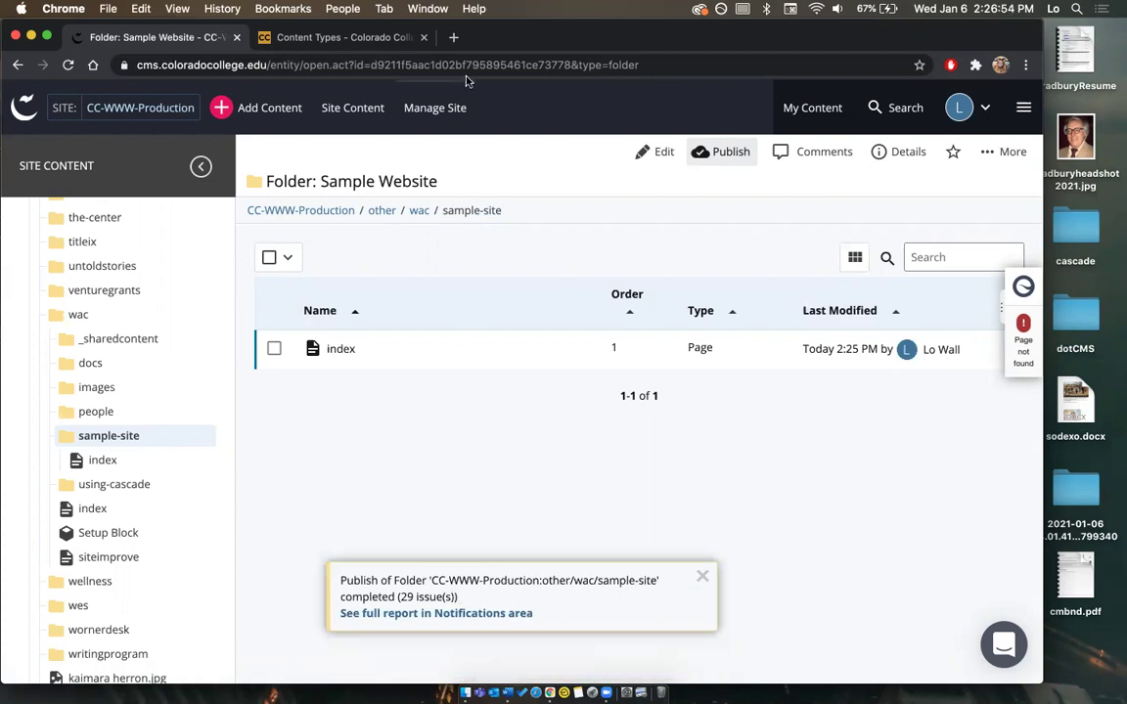
click(368, 39)
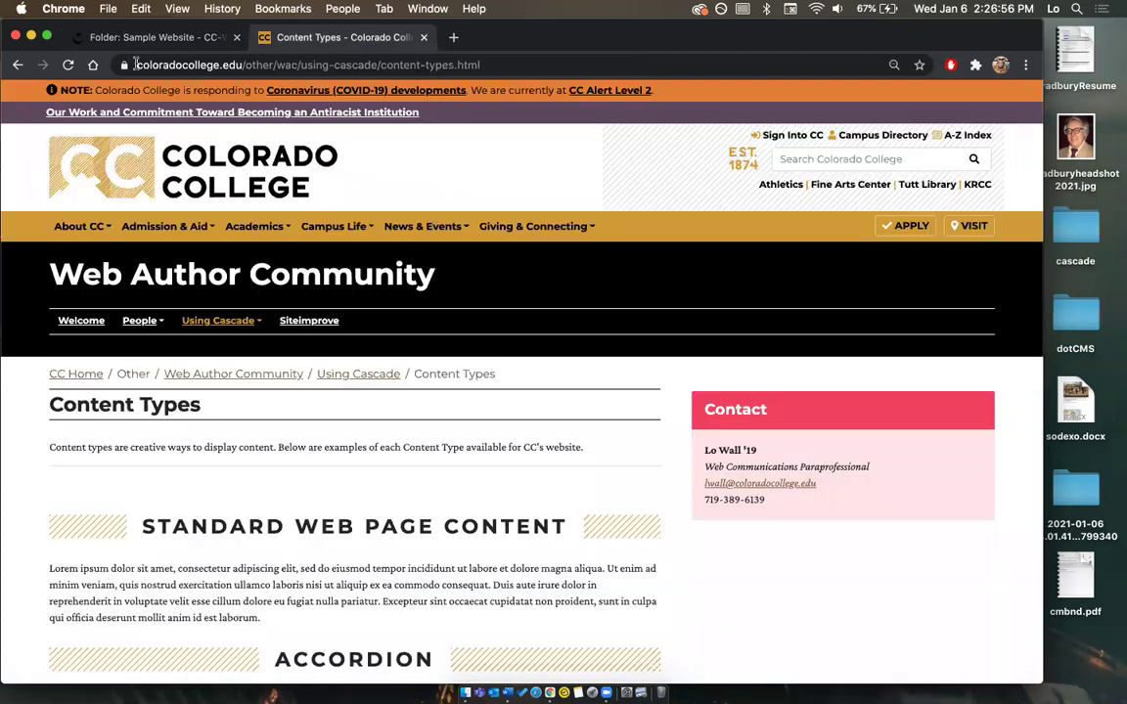
click(70, 65)
key(ctrl+shift+Tab)
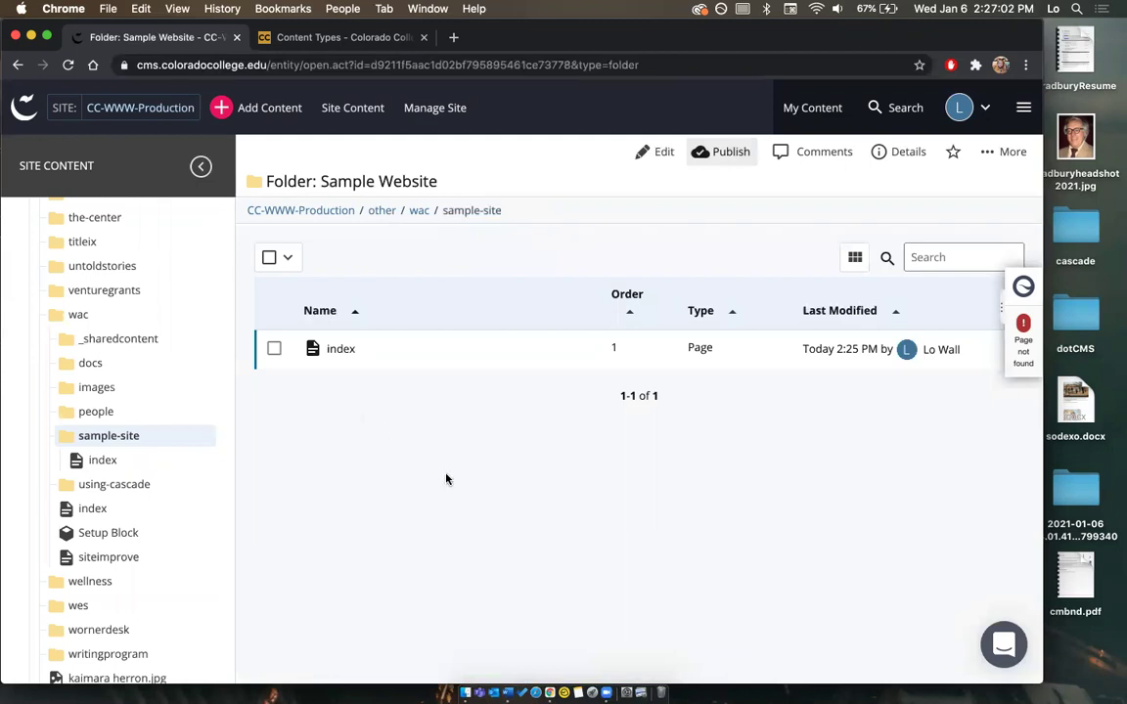
click(381, 210)
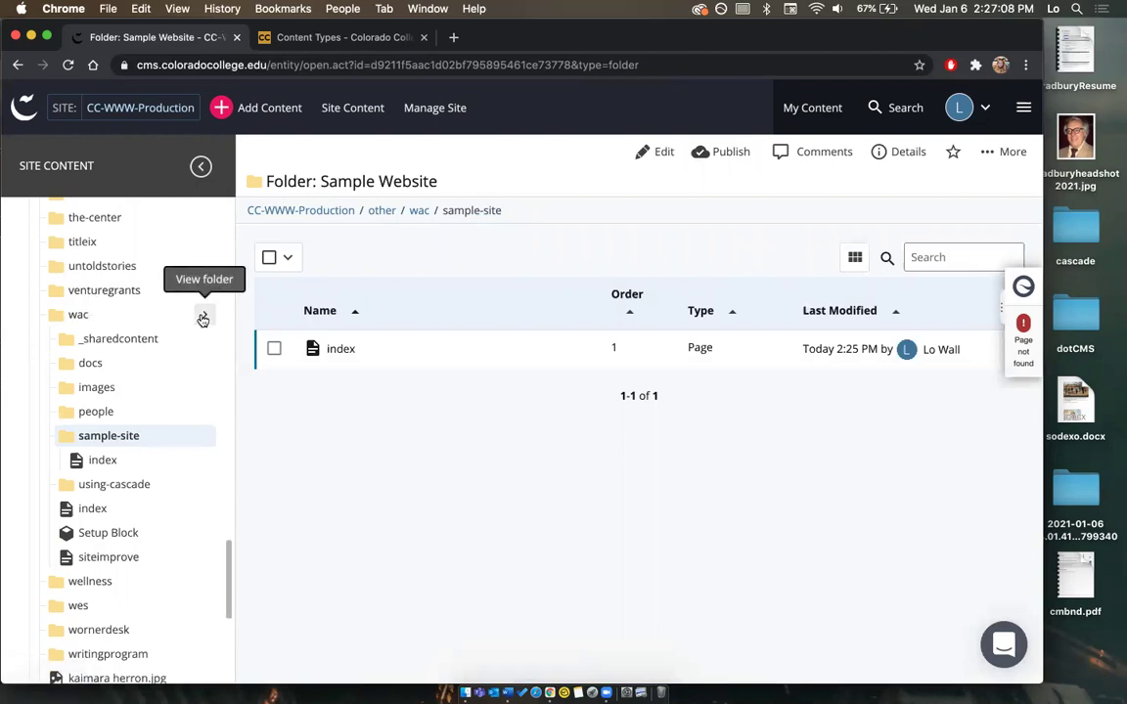
click(333, 37)
click(68, 65)
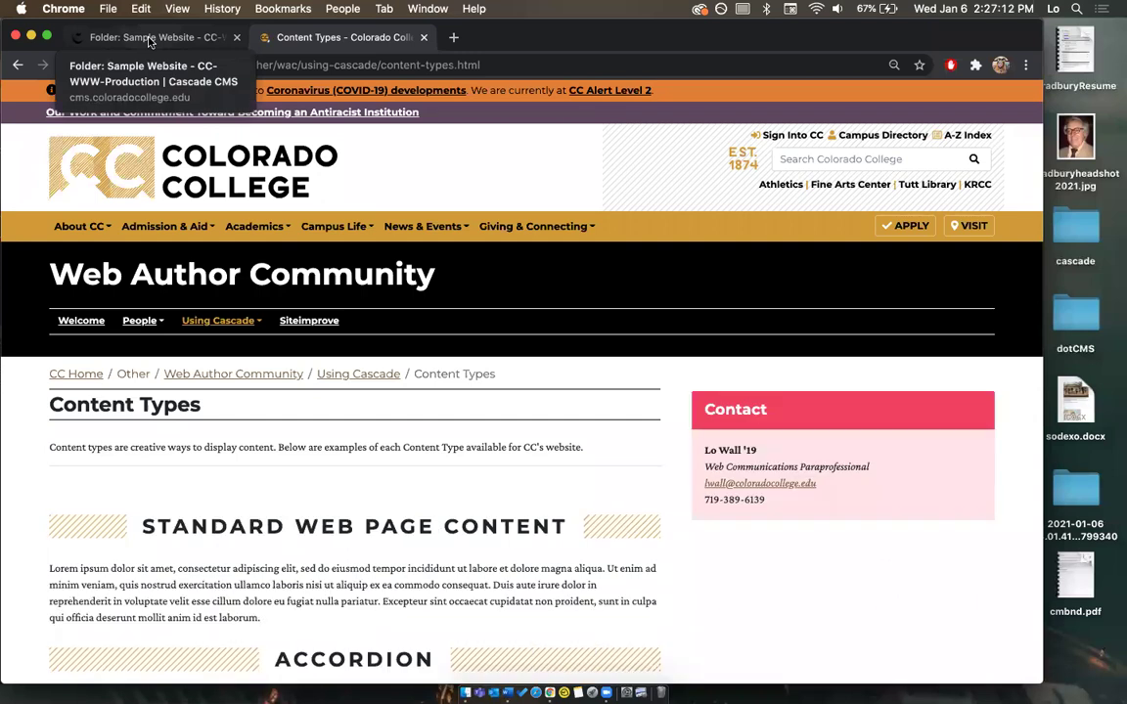
Open the parent wac folder, Web Author Community, and publish the entire folder.
click(135, 39)
click(207, 316)
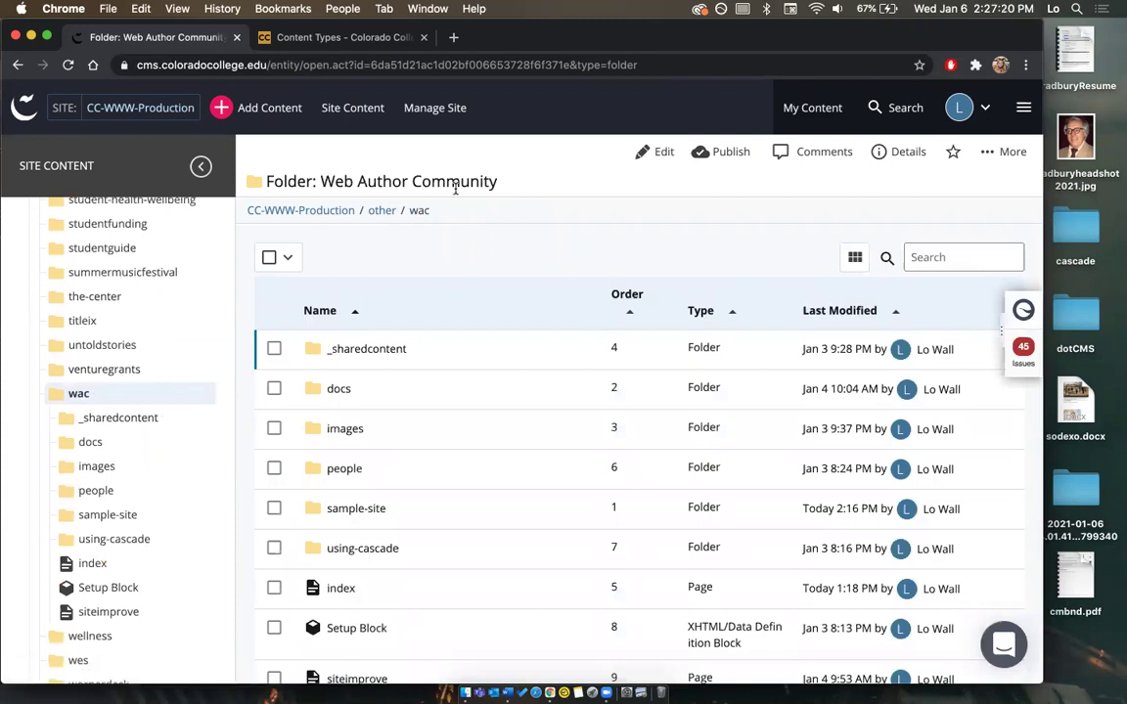
scroll(150, 196, up, 1)
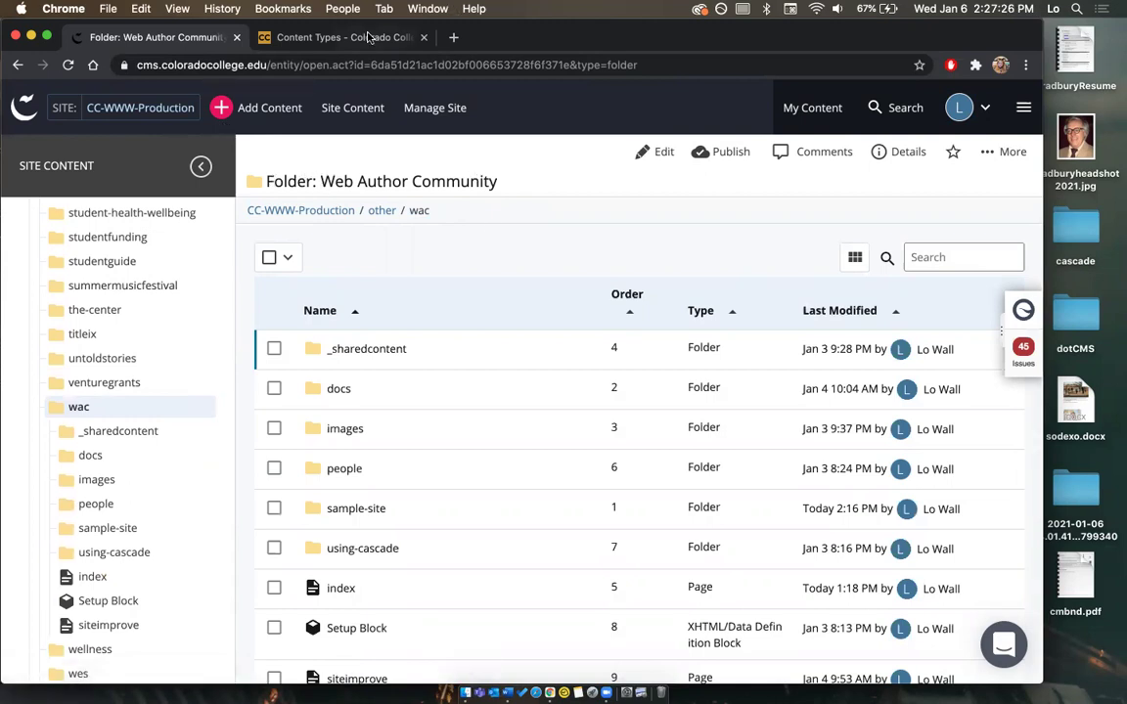
click(337, 36)
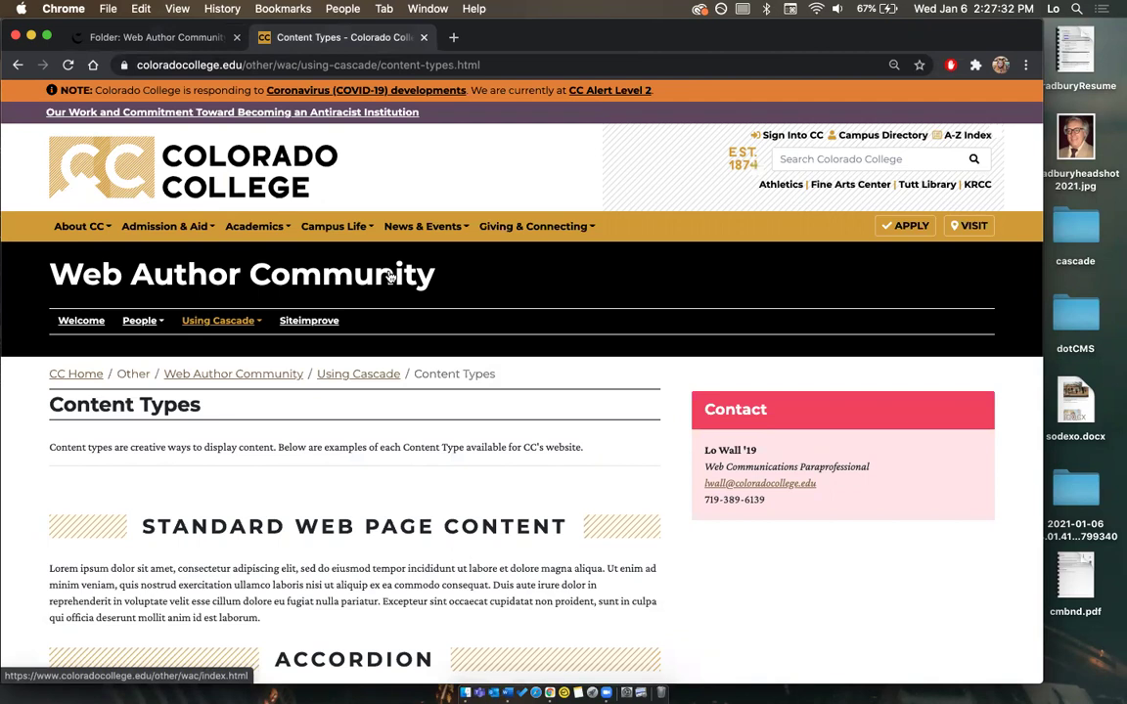
click(191, 41)
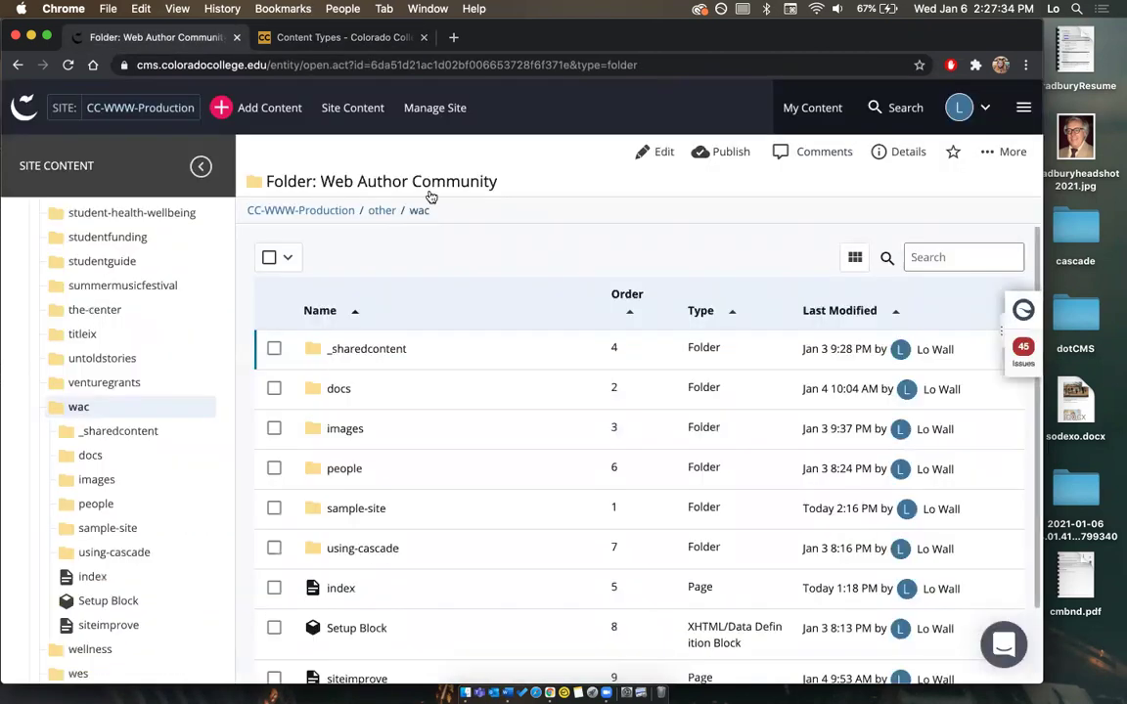
click(729, 152)
click(837, 111)
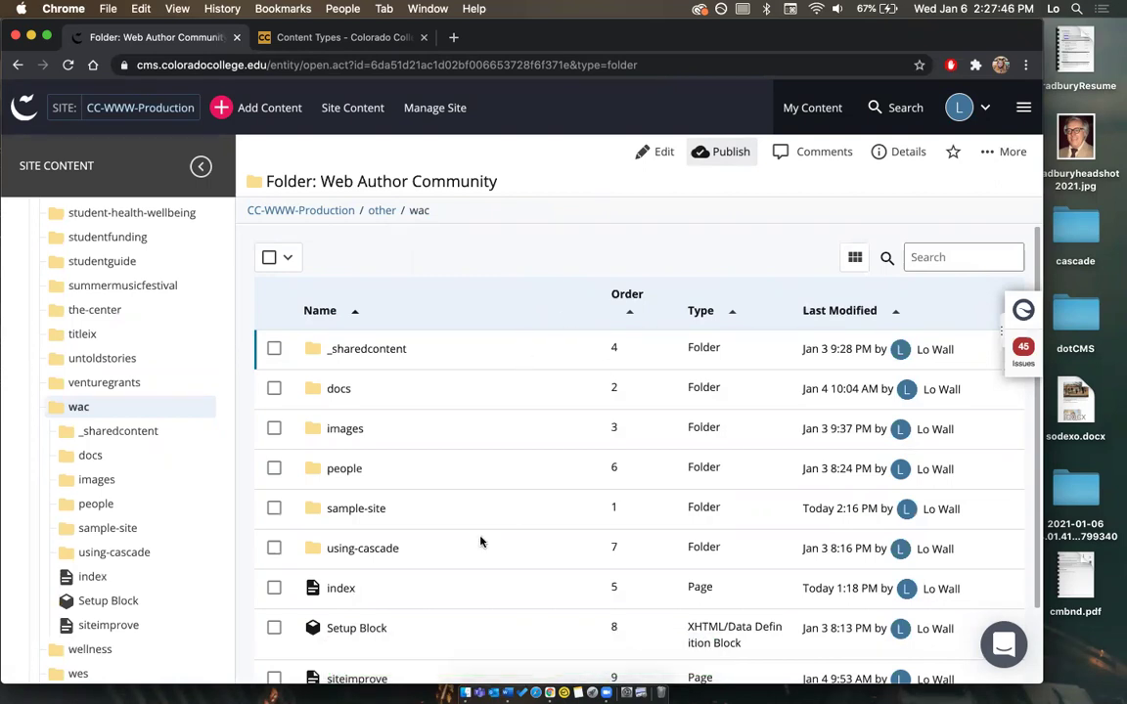
Reload the live Content Types page and examine the Sample Website entry and the Using Cascade submenu in the navigation.
scroll(466, 469, down, 2)
scroll(467, 469, up, 2)
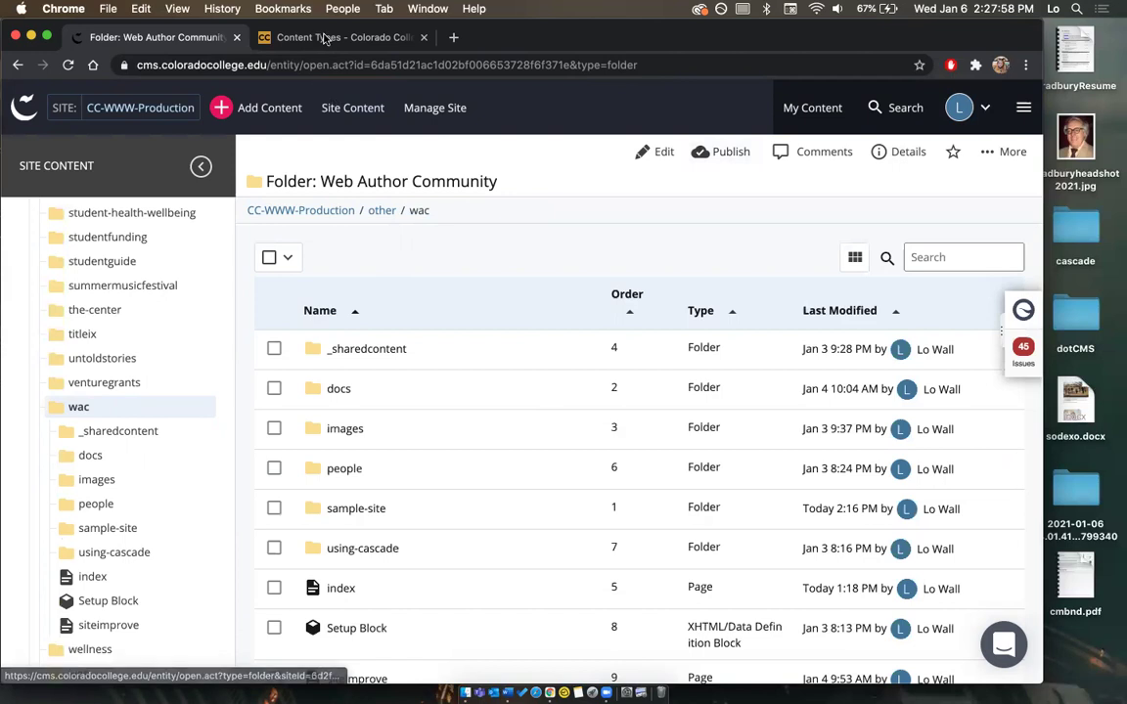
click(294, 37)
click(69, 65)
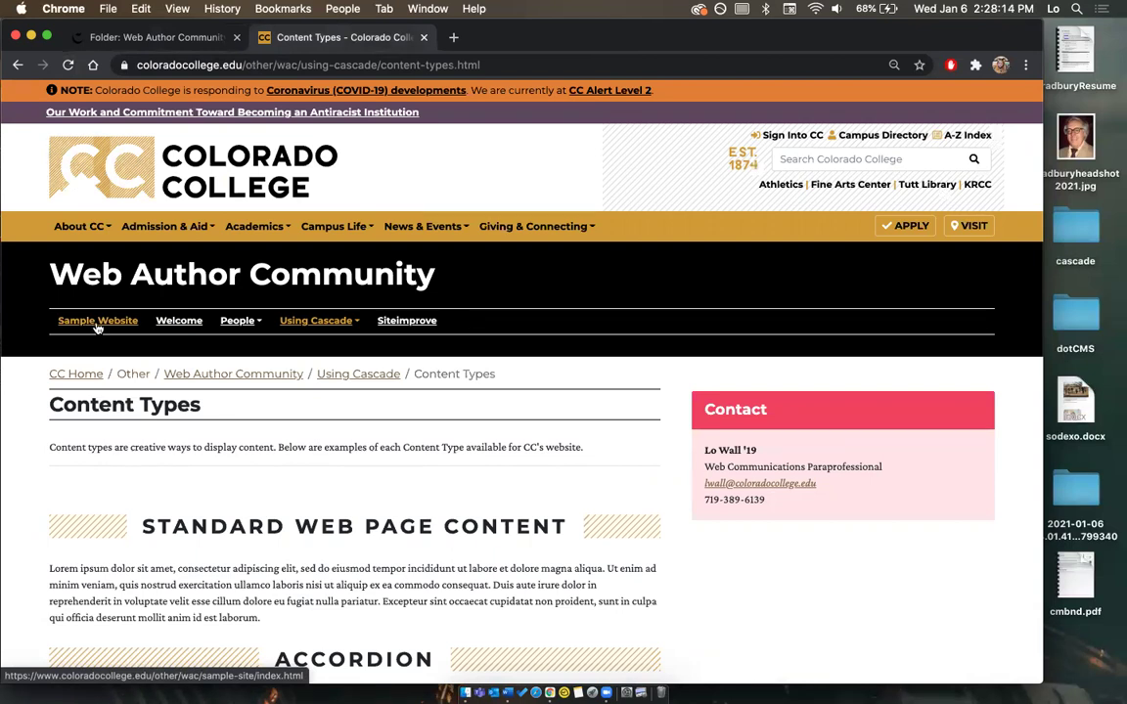
click(324, 321)
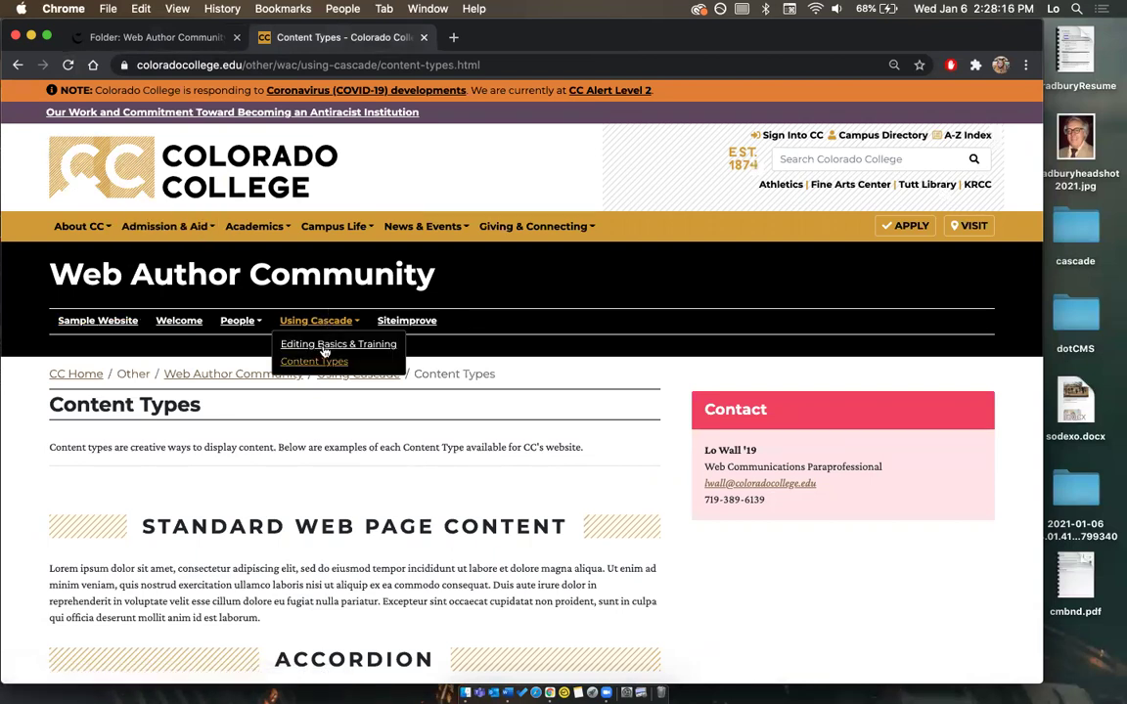
click(83, 347)
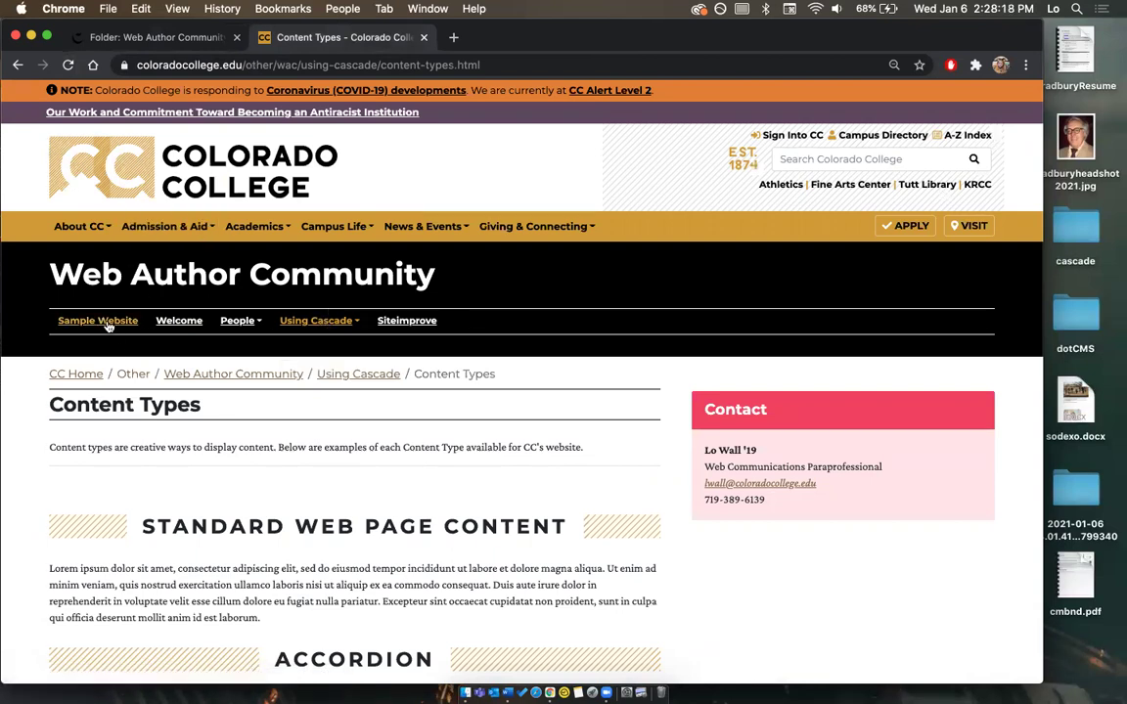
Compare the wac folder contents with the live navigation and sort the folder listing by Order.
click(166, 41)
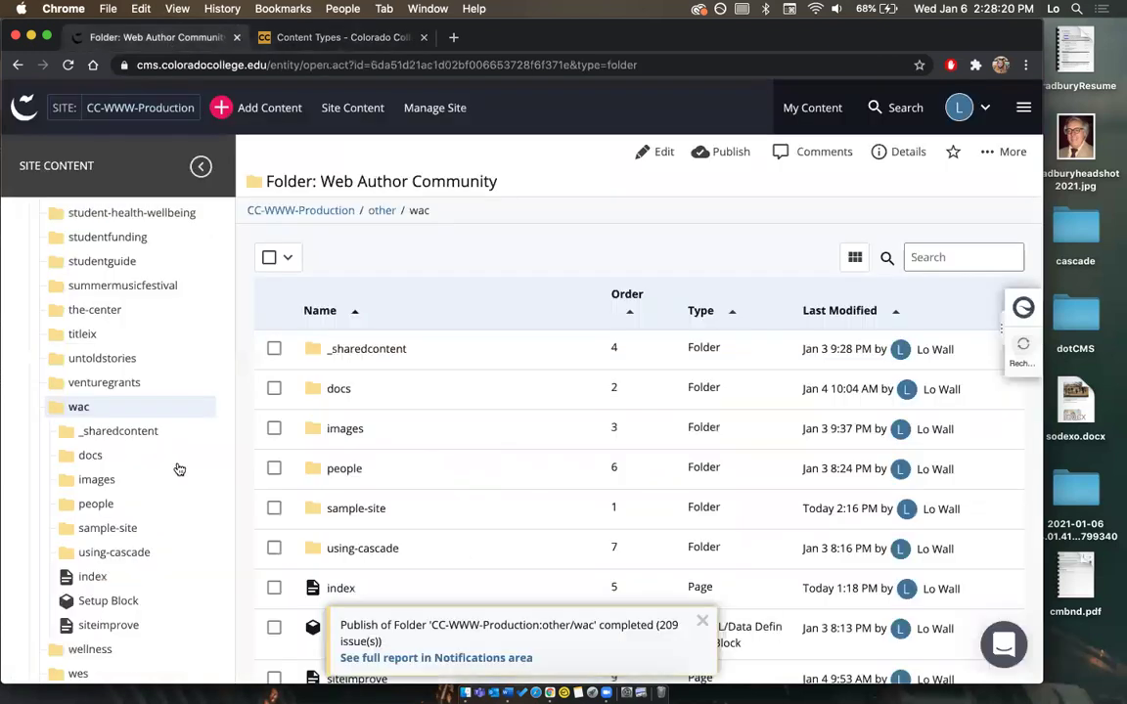
scroll(176, 468, down, 3)
scroll(371, 447, down, 2)
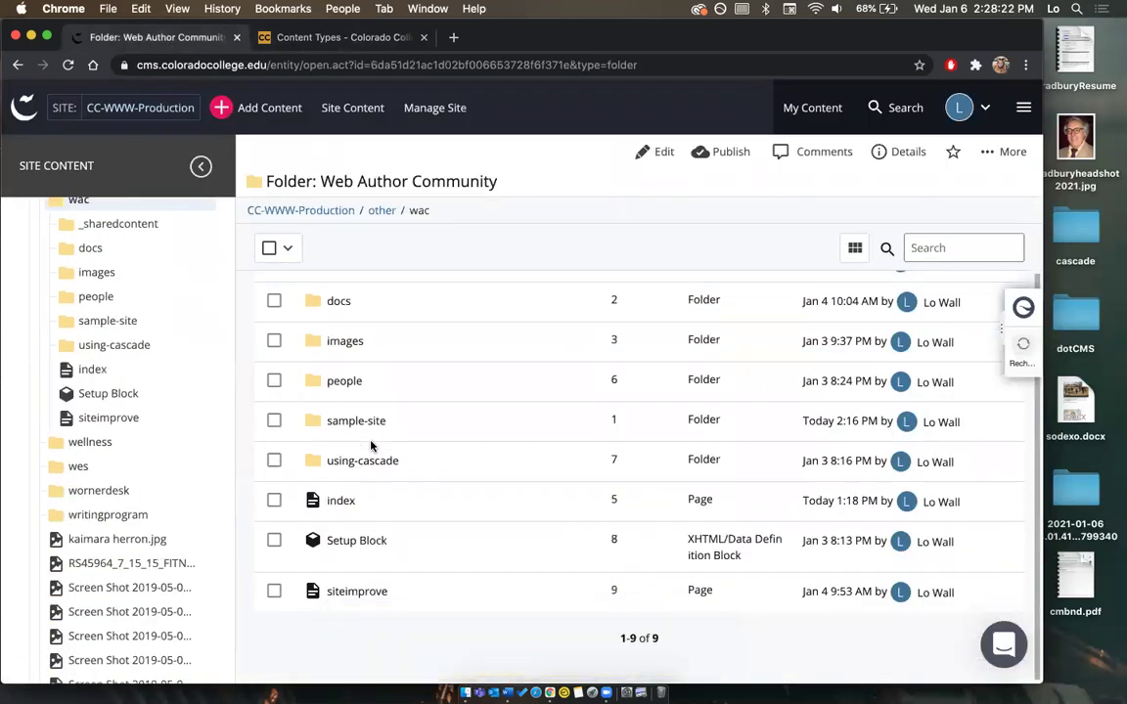
scroll(375, 440, up, 2)
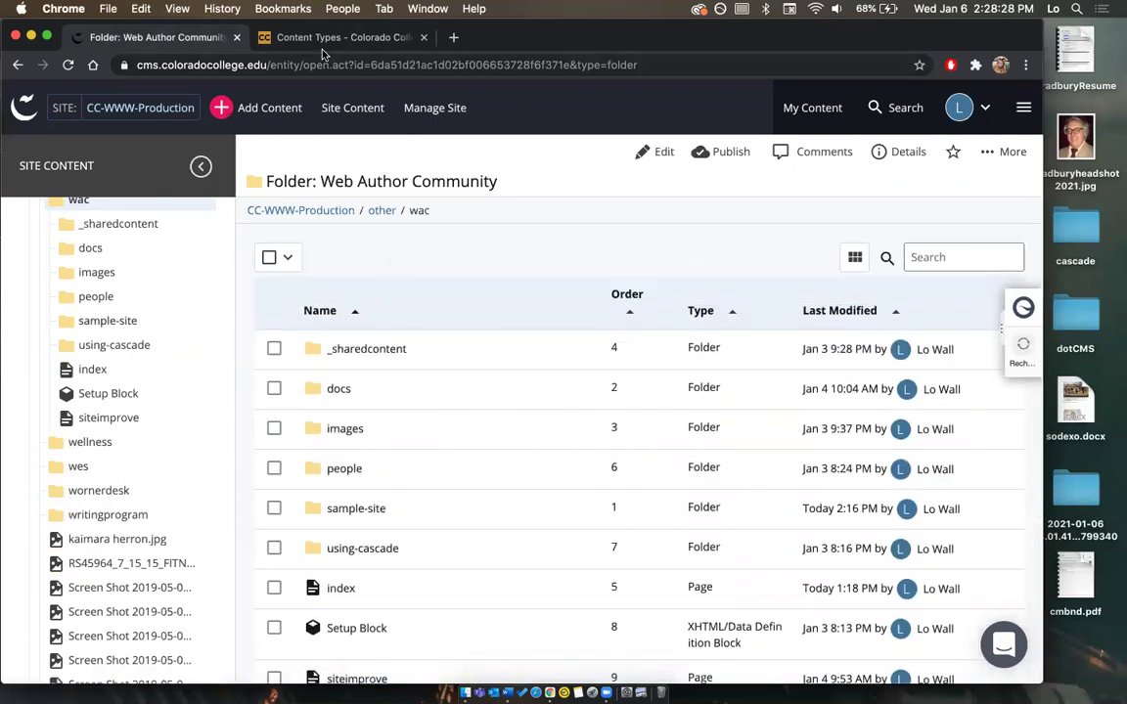
click(294, 40)
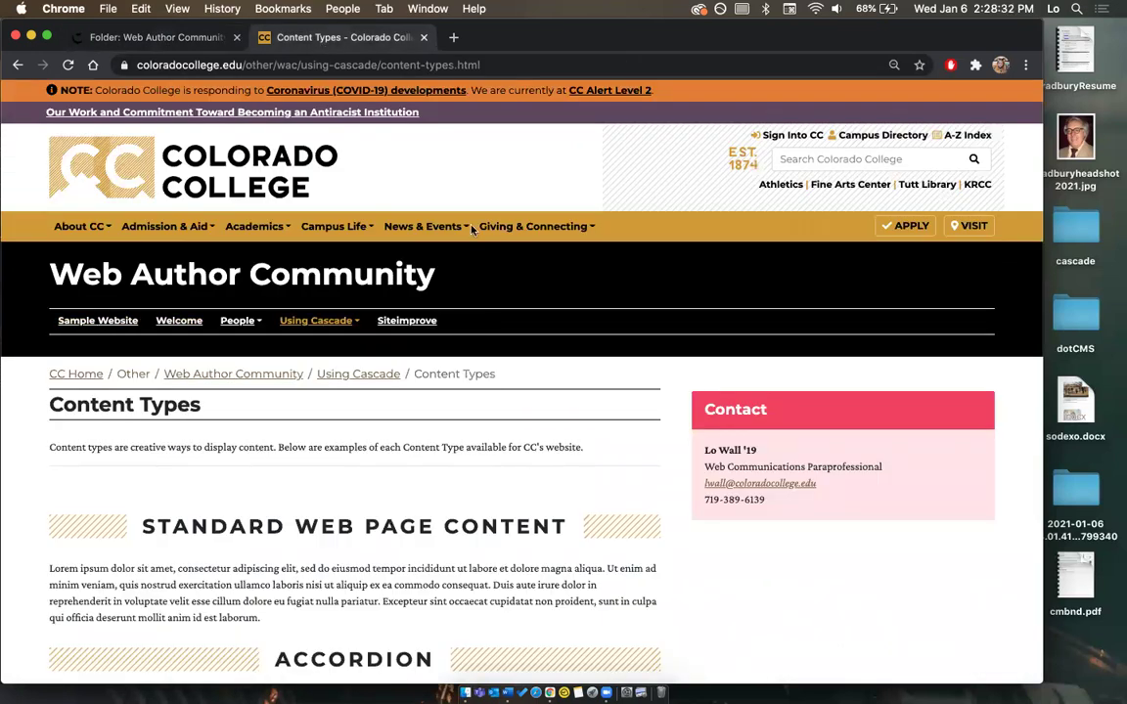
click(166, 39)
scroll(88, 316, up, 2)
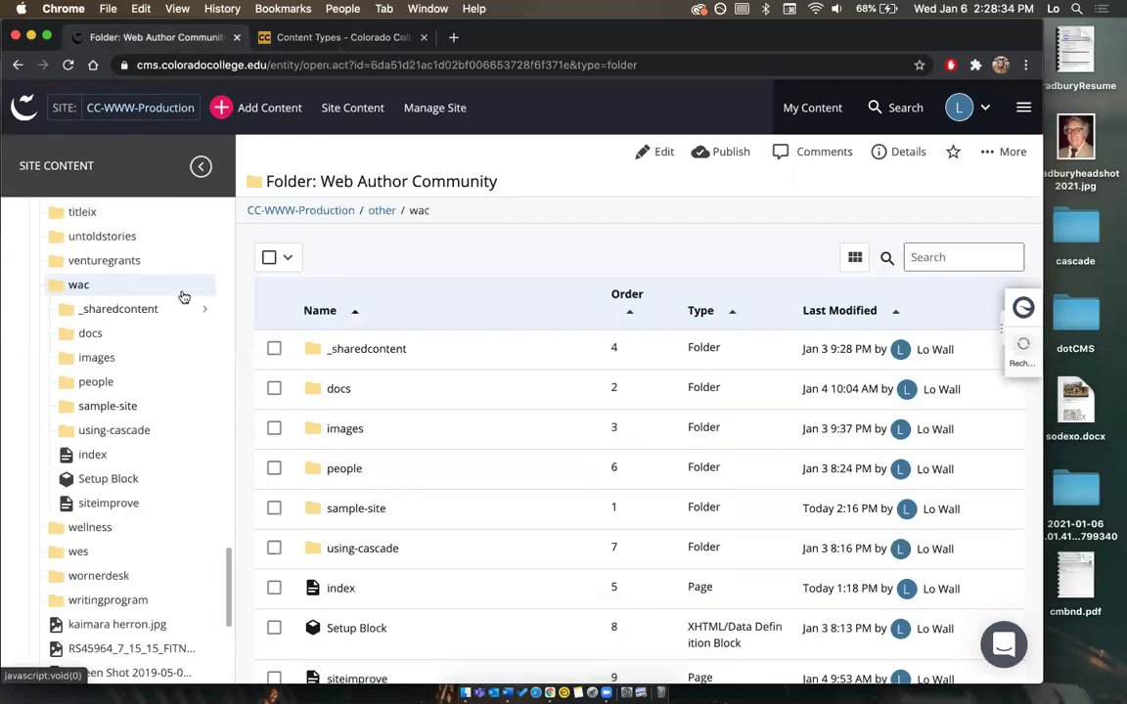
click(627, 304)
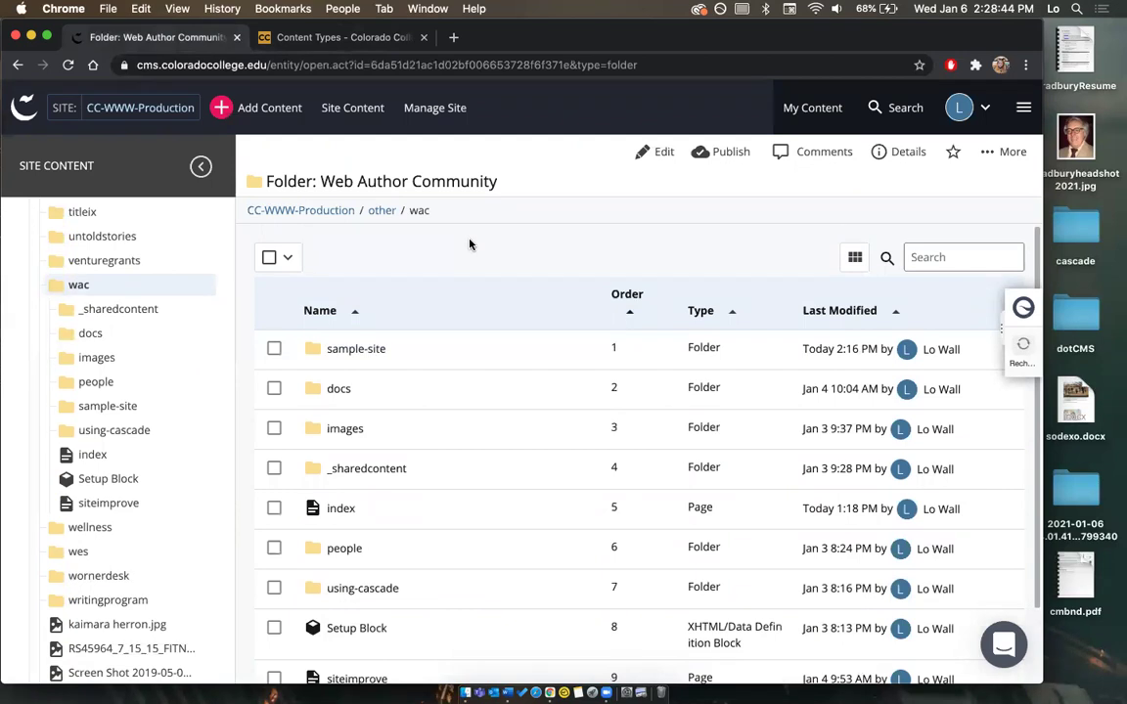
Move the sample-site folder to the end of the wac folder's order and publish the whole wac folder.
scroll(422, 213, down, 2)
drag(367, 291, 355, 630)
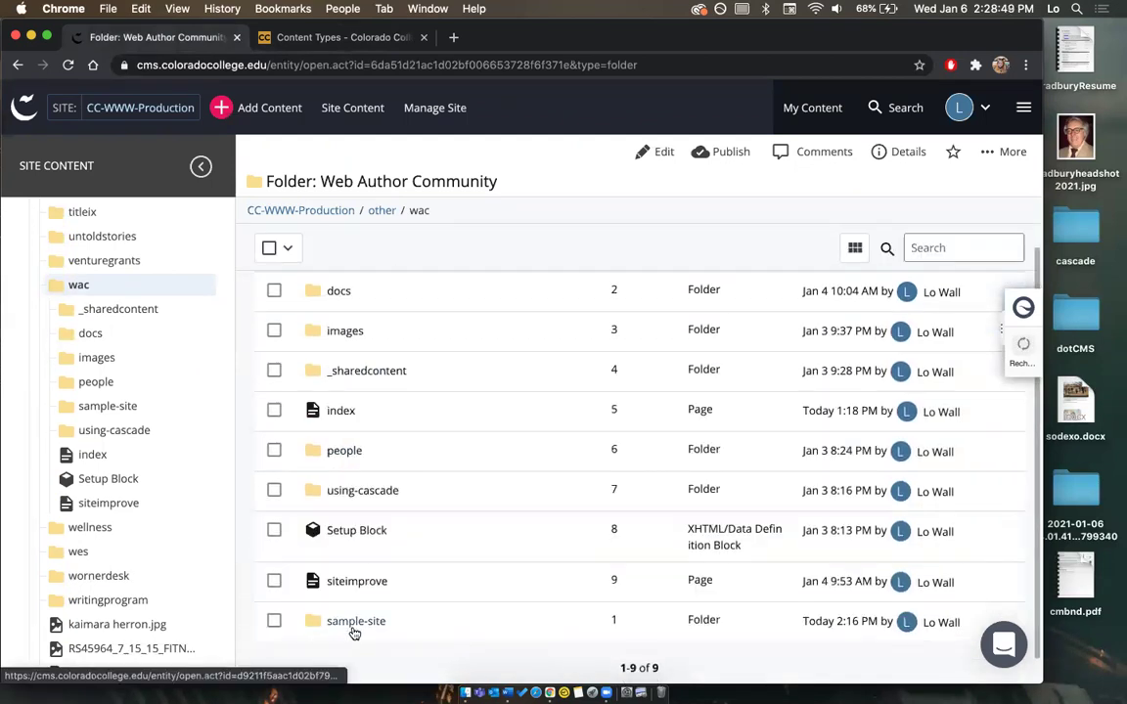
click(724, 152)
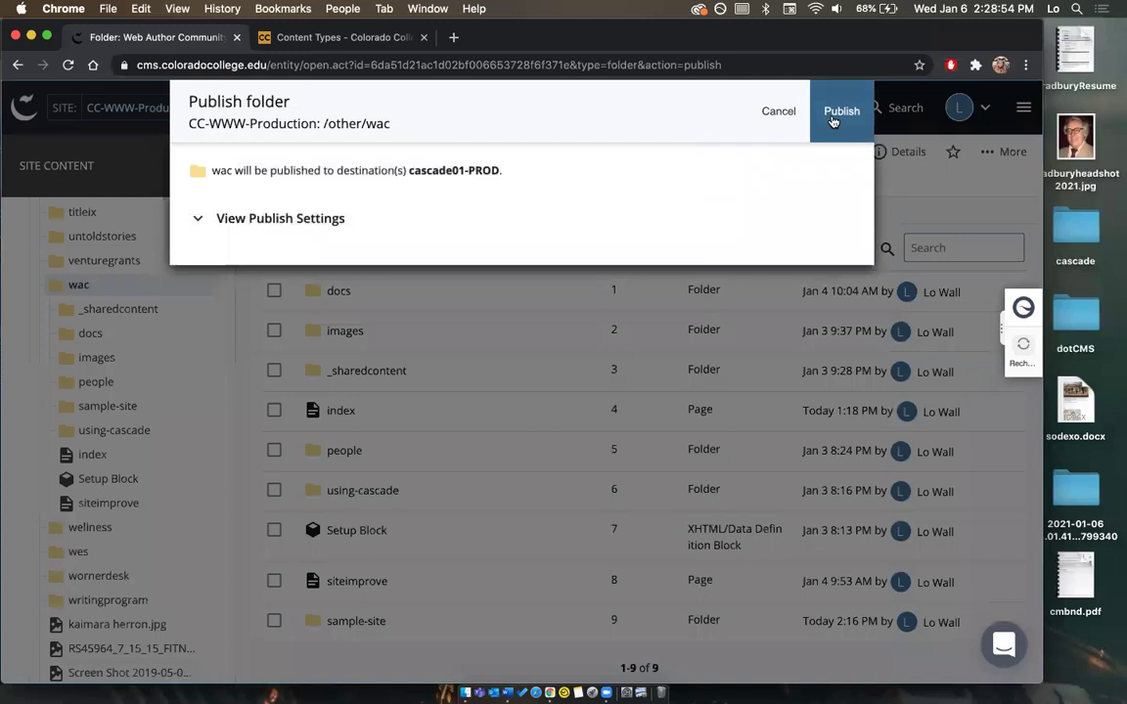
click(839, 111)
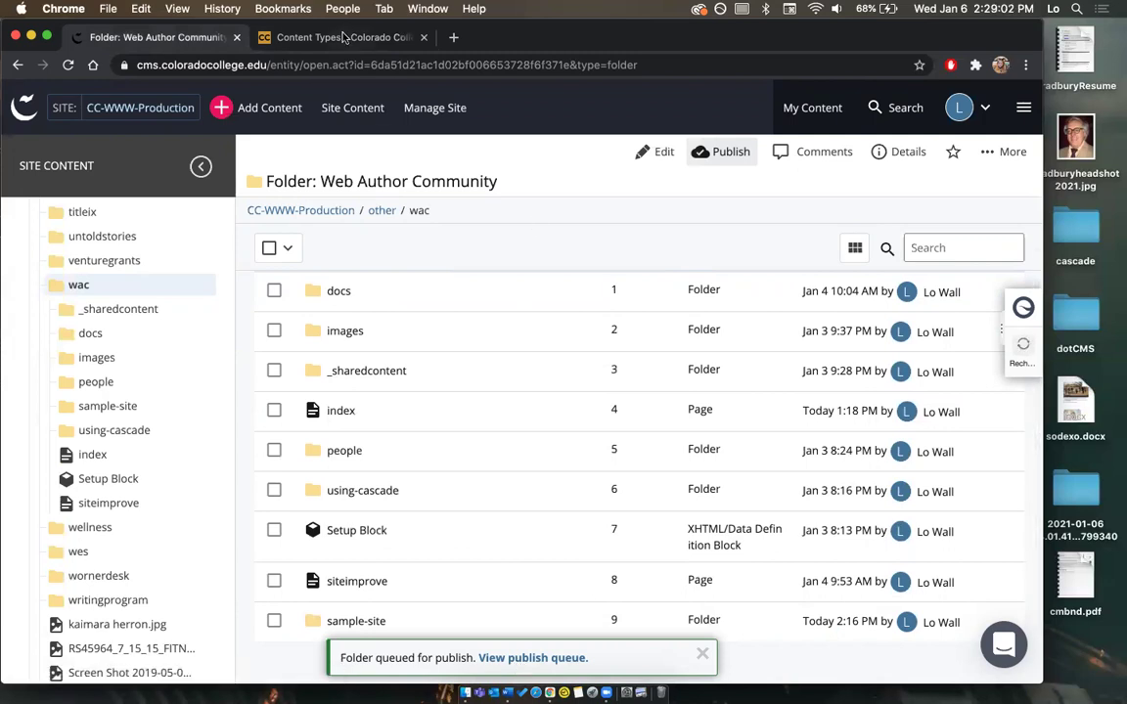
scroll(350, 362, up, 1)
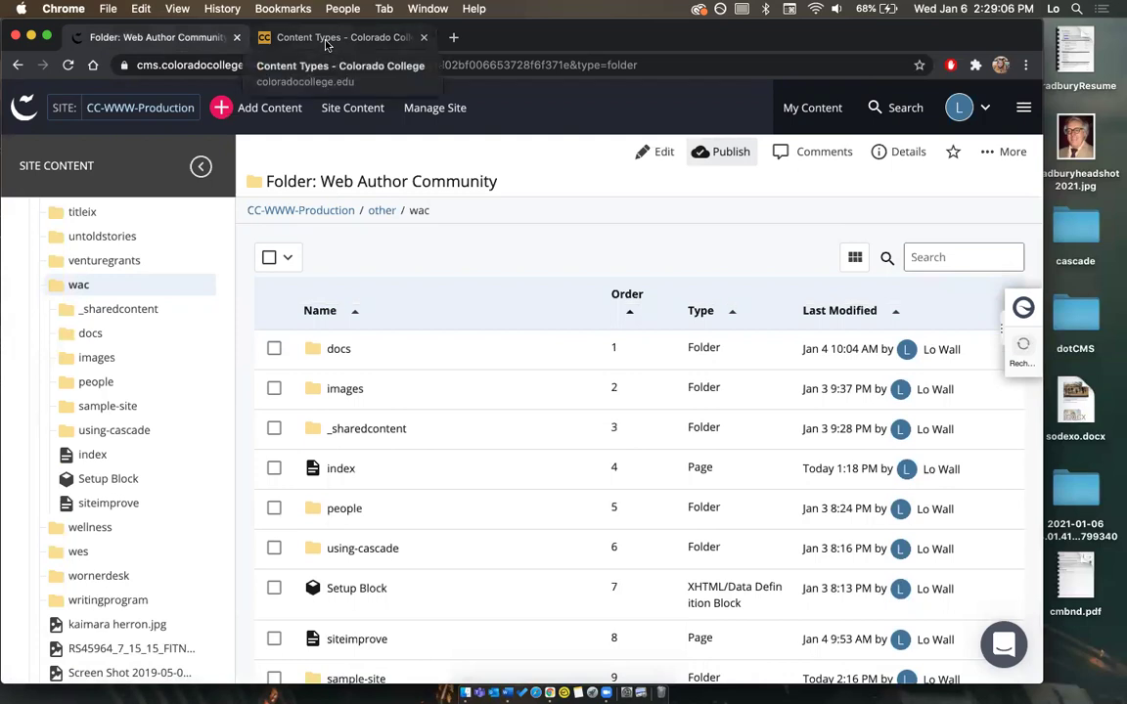
Reload the live Content Types page and follow the Sample Website navigation entry to review the published sample homepage.
click(328, 39)
click(67, 65)
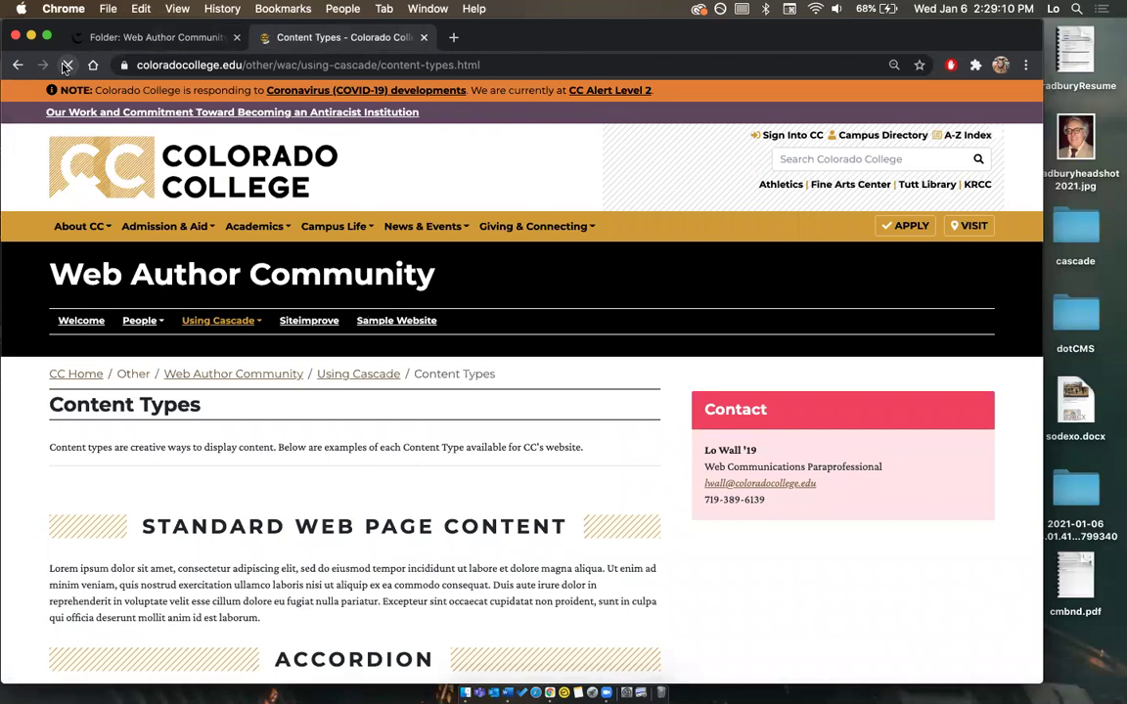
click(412, 322)
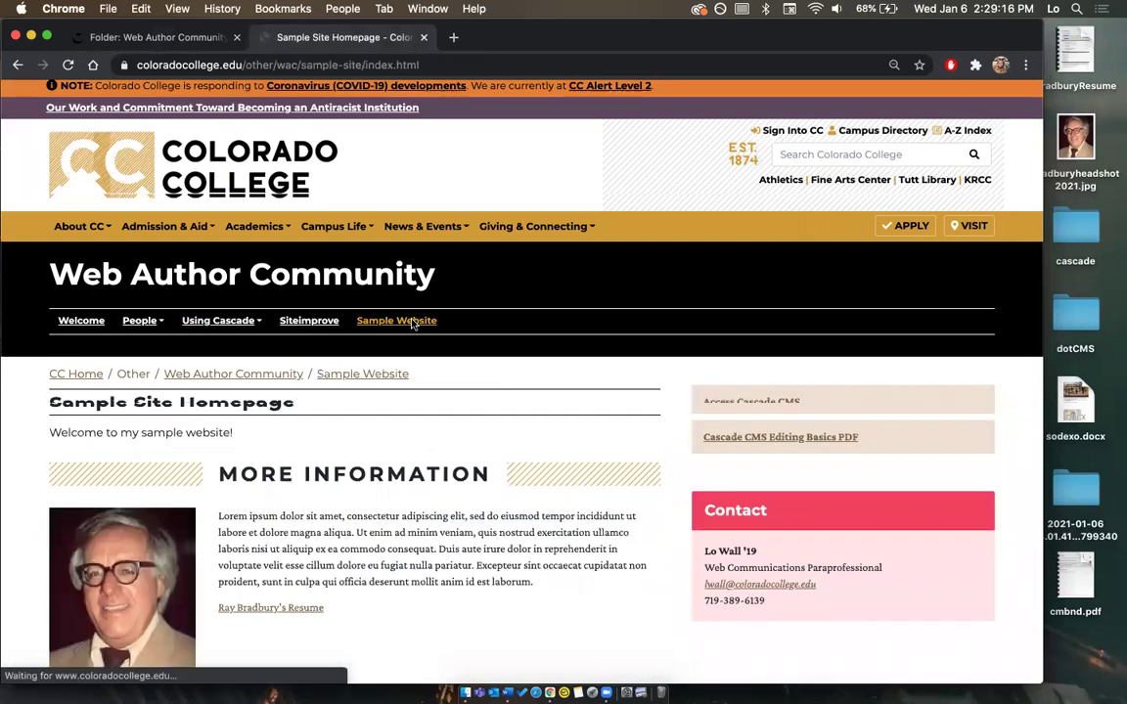
scroll(586, 391, down, 2)
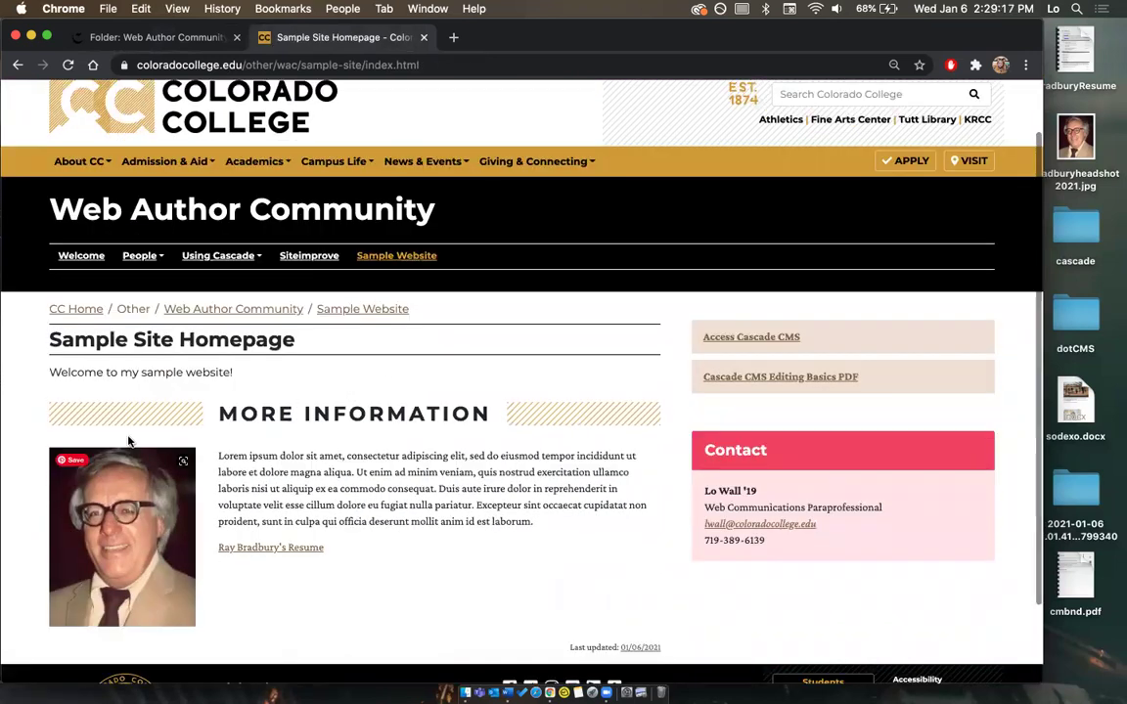
Go to the live Web Author Community welcome page from the site title and look over its content and navigation.
click(90, 215)
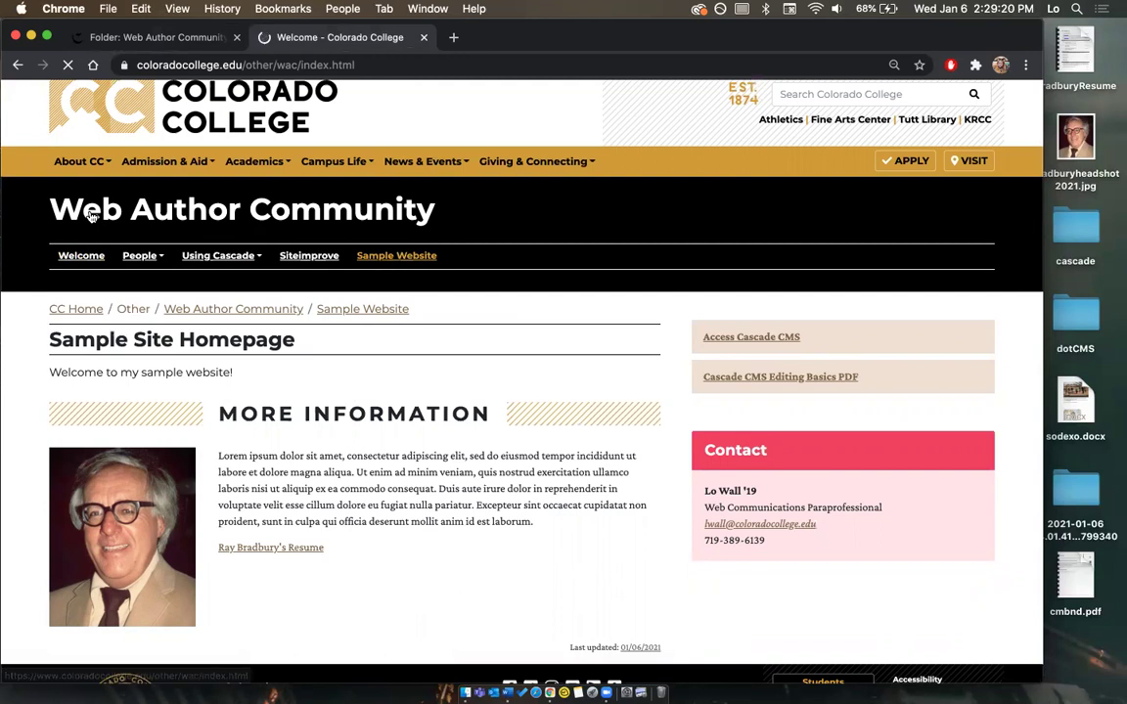
scroll(189, 245, down, 2)
scroll(193, 296, up, 1)
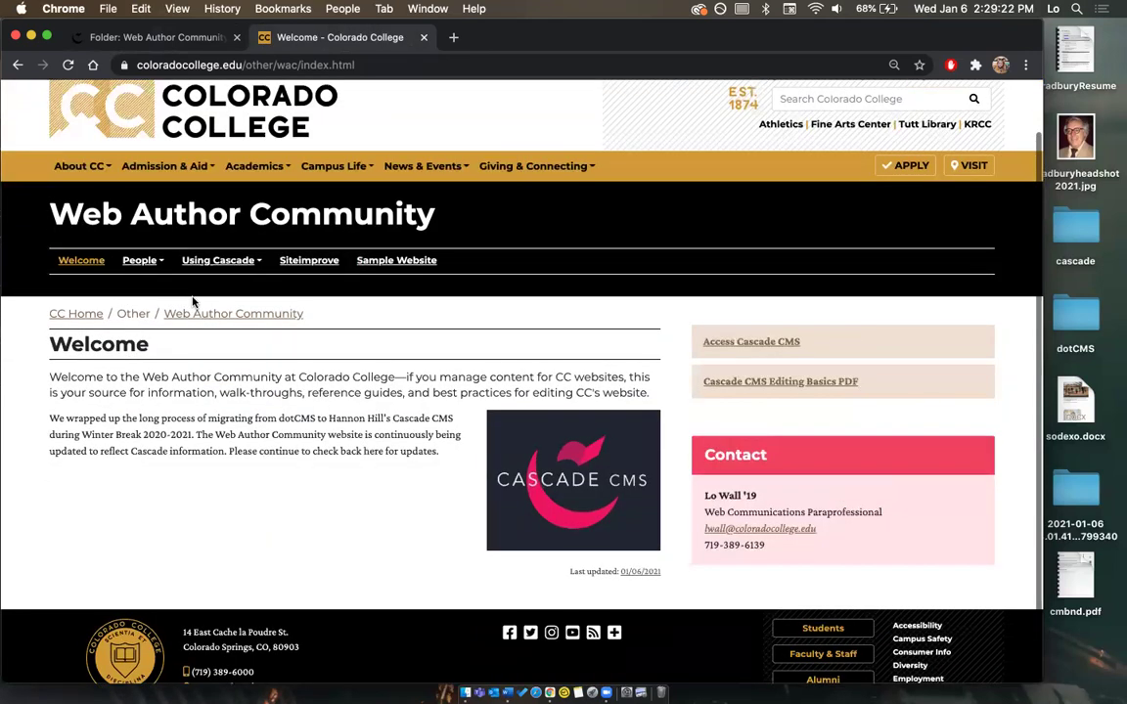